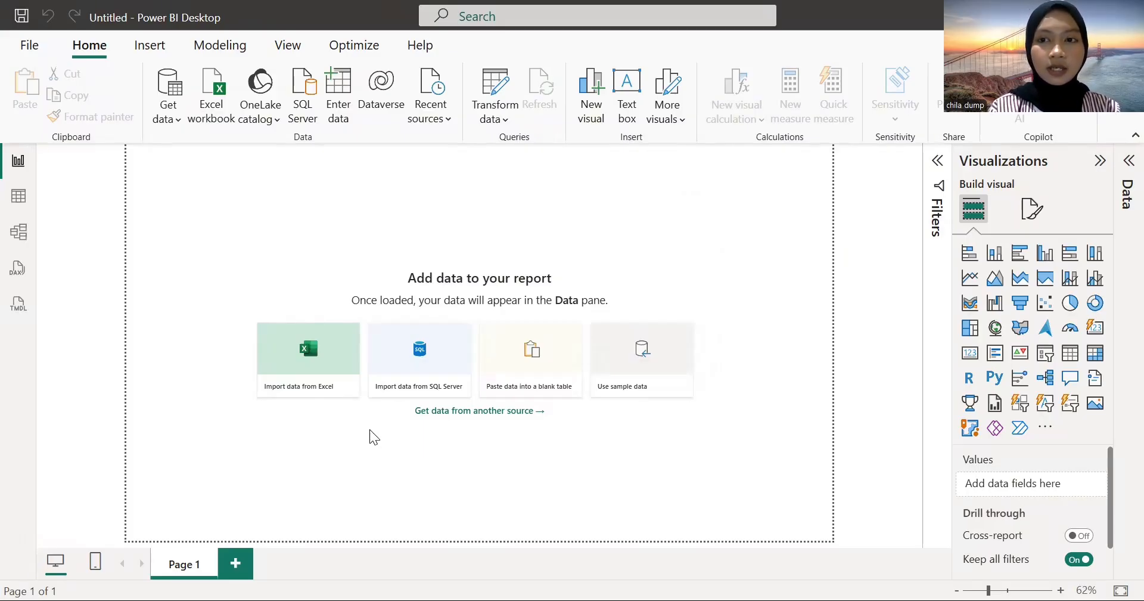
Import the Supermarket Sales Cleaned CSV file from Downloads, showing all file types to find it, and load its data.
{"action": "left_click", "coordinate": [311, 356]}
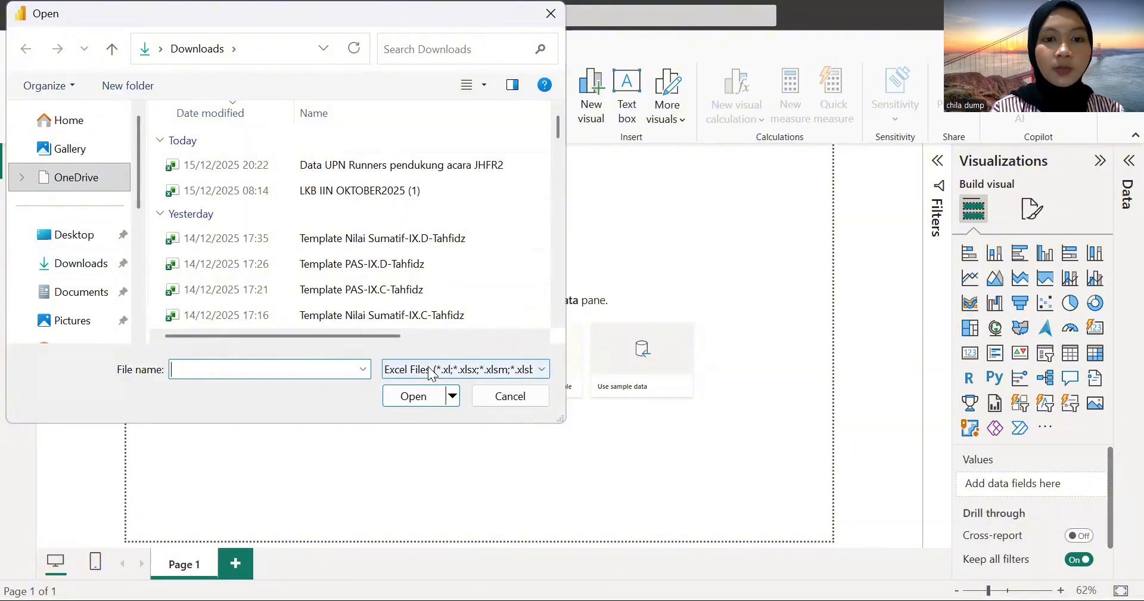
{"action": "left_click", "coordinate": [442, 401]}
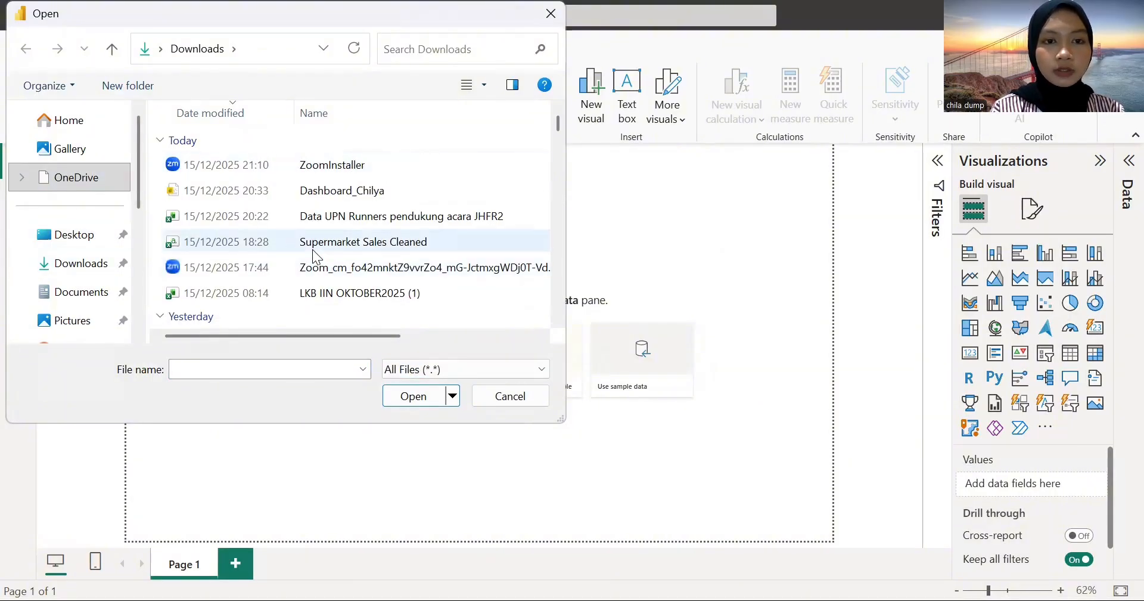
{"action": "left_click", "coordinate": [314, 248]}
{"action": "left_click", "coordinate": [409, 407]}
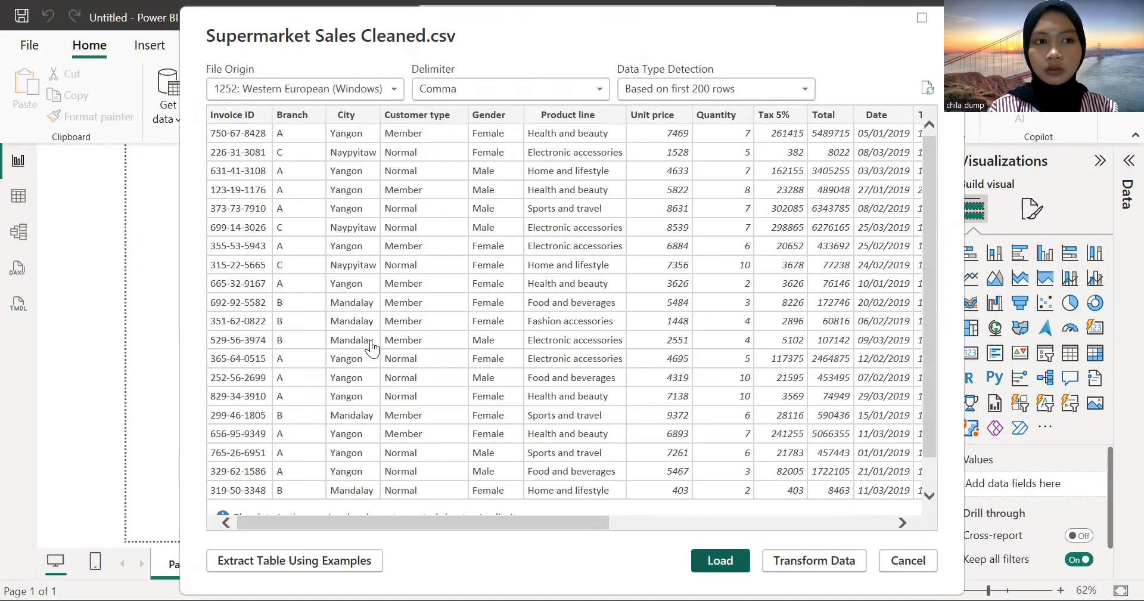
{"action": "key", "text": "Escape"}
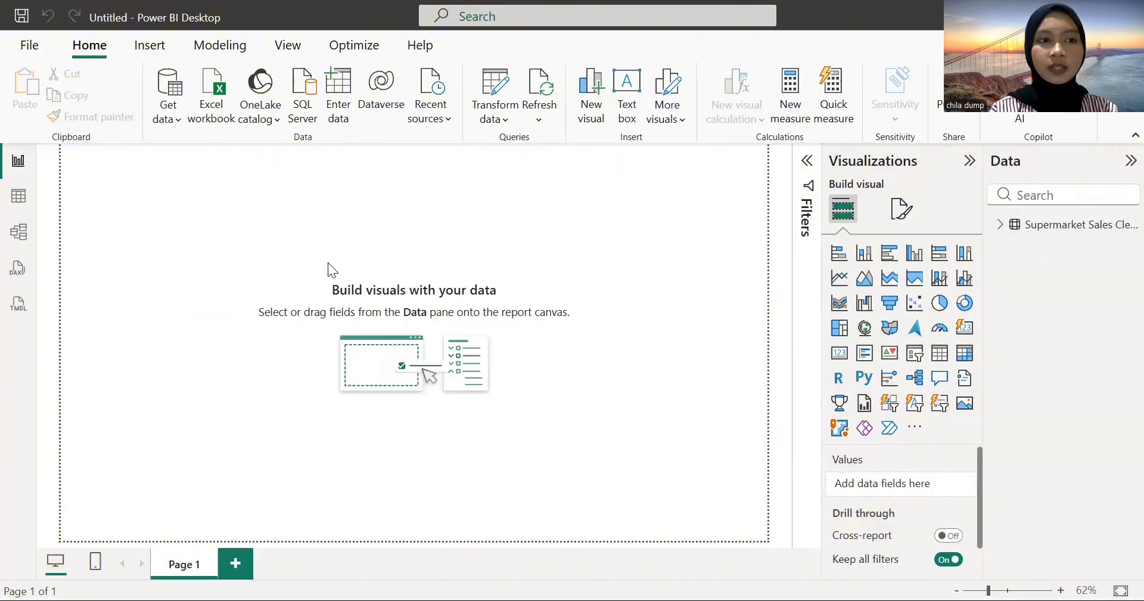
In the data table, rename the Total column to Total Sales and format it as currency.
{"action": "left_click", "coordinate": [19, 200]}
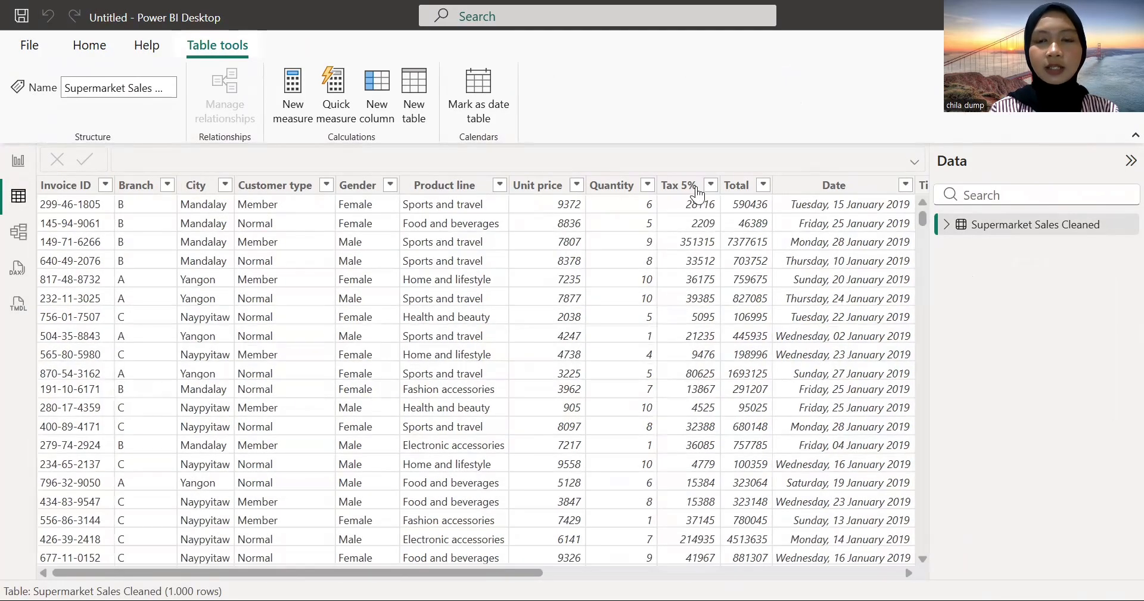
{"action": "left_click", "coordinate": [731, 186]}
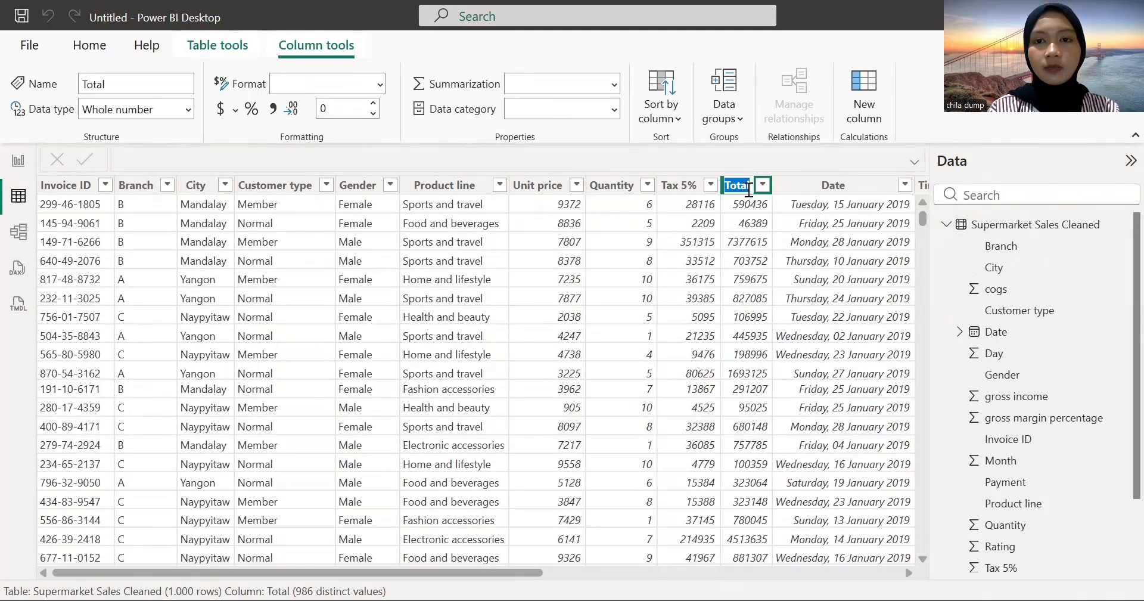
{"action": "double_click", "coordinate": [753, 190]}
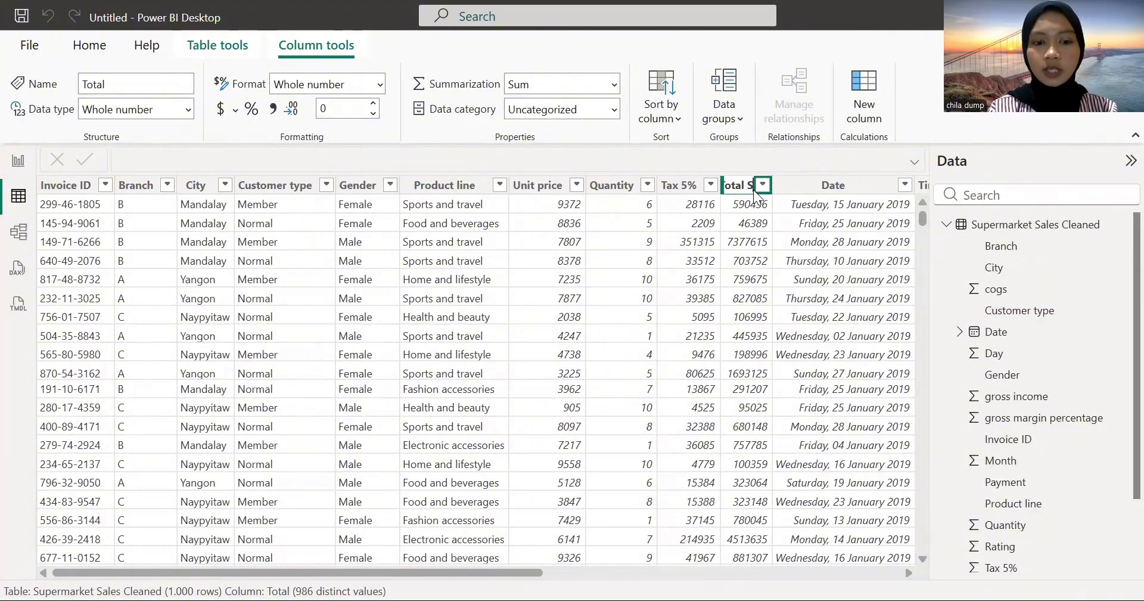
{"action": "type", "text": "Sales"}
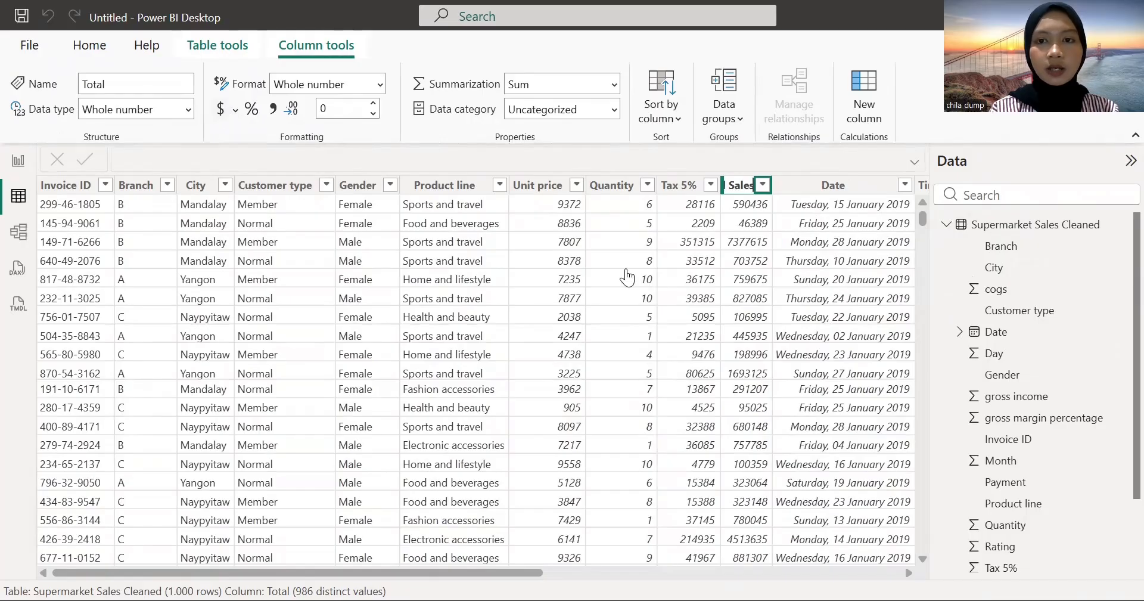
{"action": "left_click", "coordinate": [744, 226]}
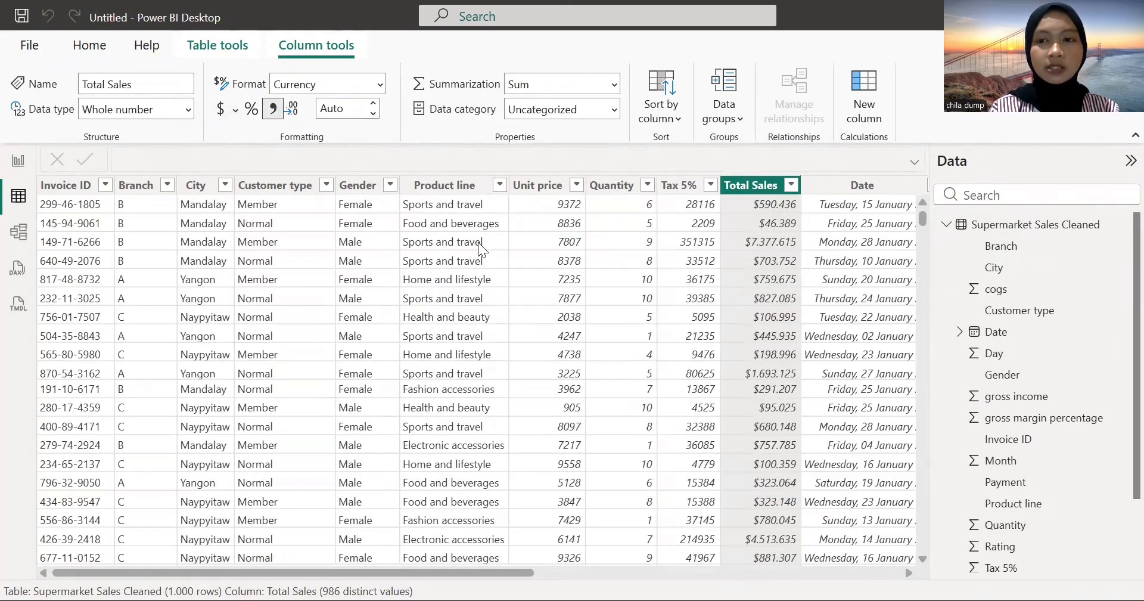
Format the gross income and cogs columns as dollar currency.
{"action": "scroll", "coordinate": [478, 242], "scroll_direction": "right", "scroll_amount": 10}
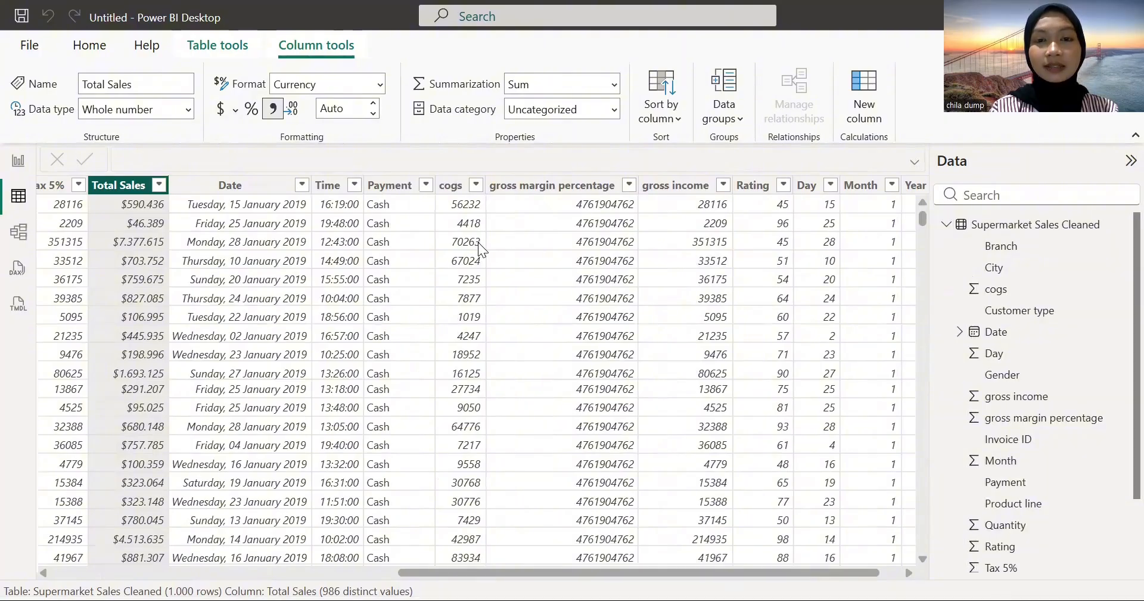
{"action": "left_click", "coordinate": [672, 190]}
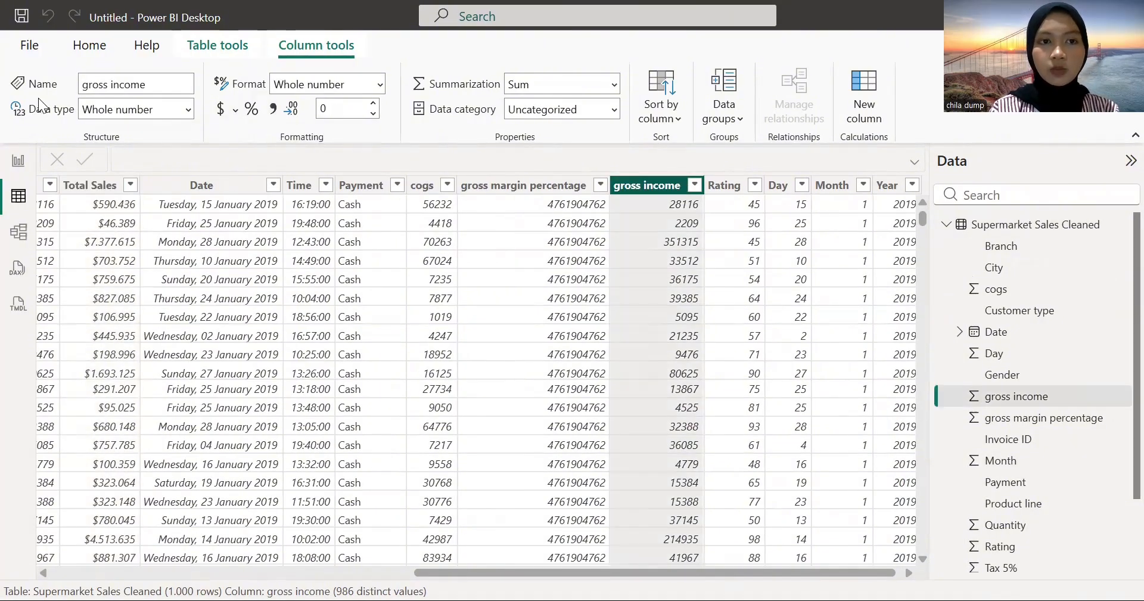
{"action": "left_click", "coordinate": [218, 110]}
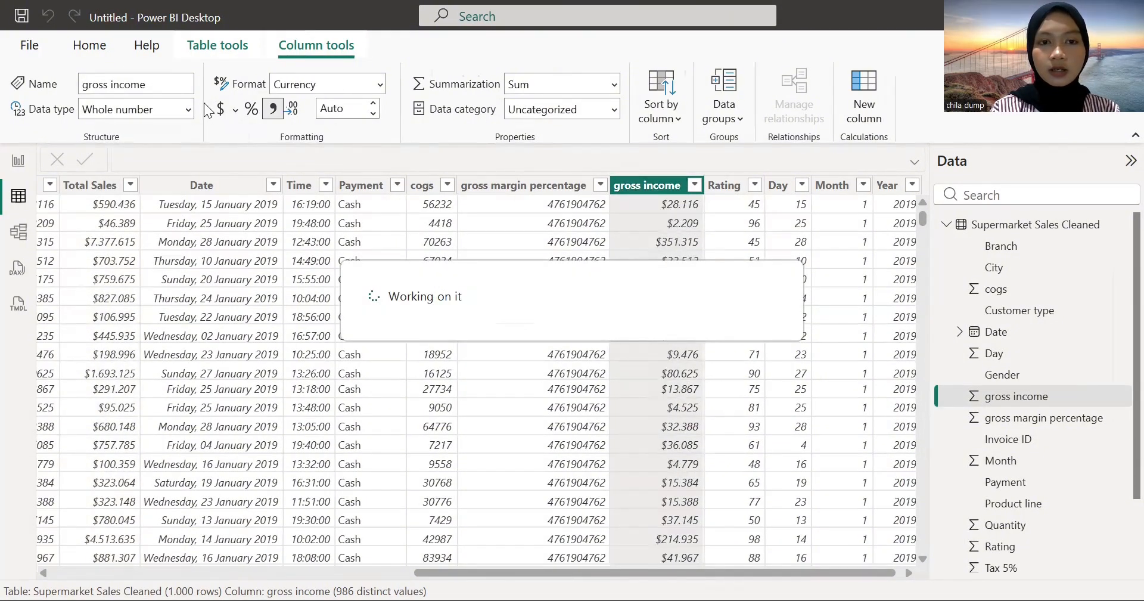
{"action": "left_click", "coordinate": [422, 190]}
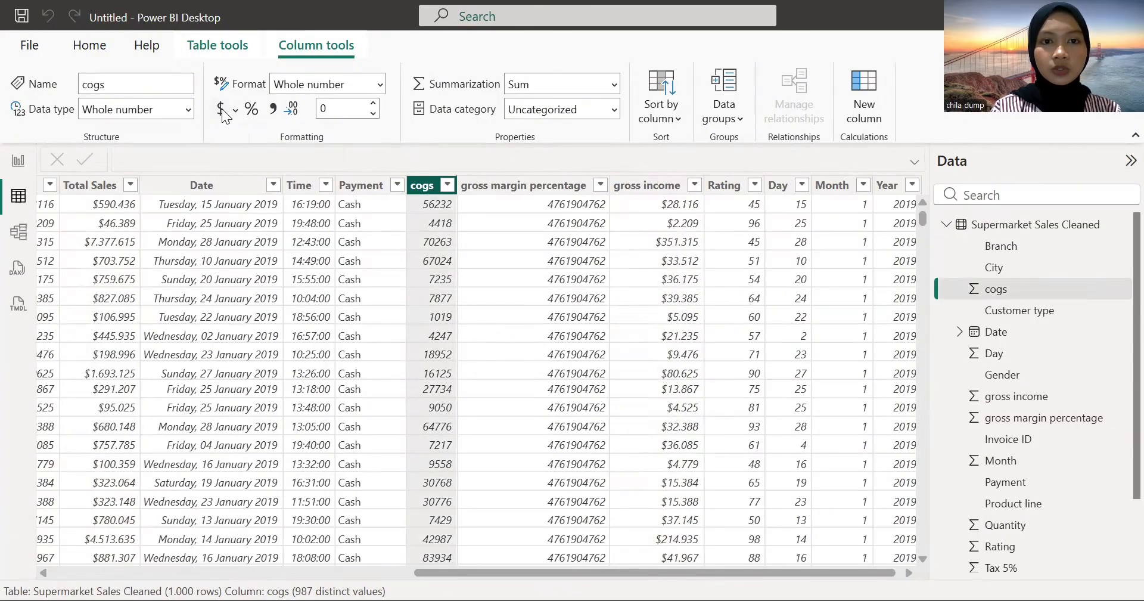
{"action": "left_click", "coordinate": [222, 113]}
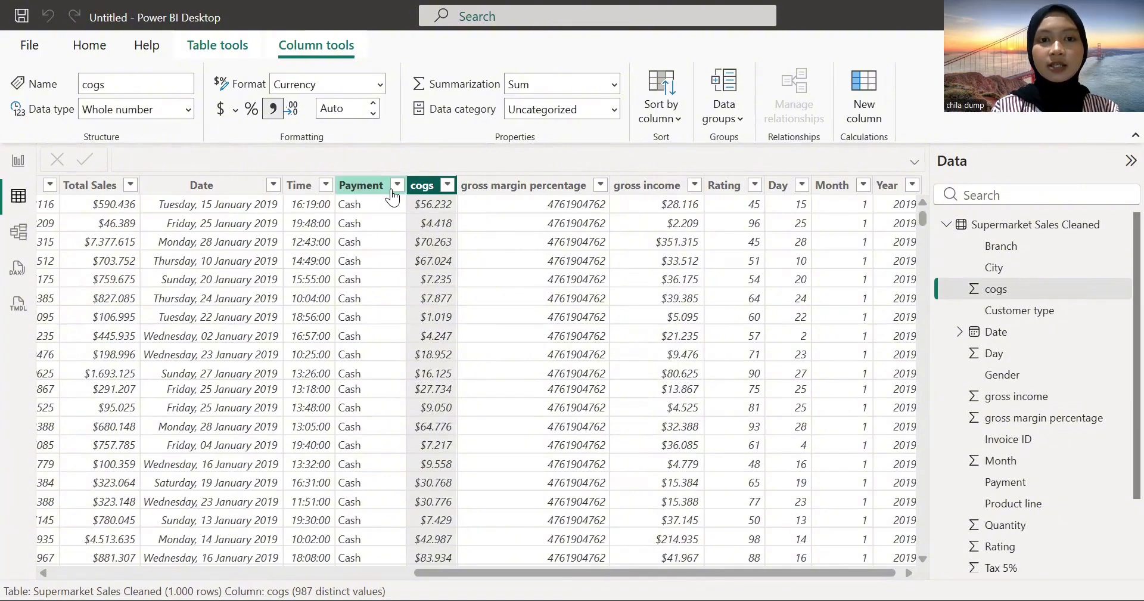
{"action": "scroll", "coordinate": [763, 314], "scroll_direction": "right", "scroll_amount": 1}
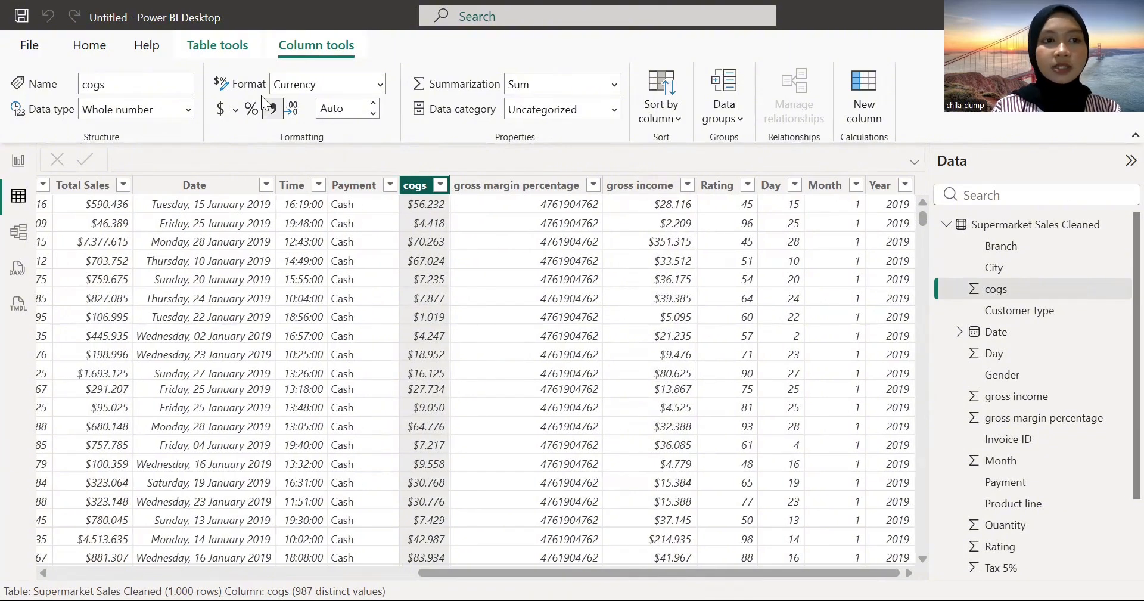
Return to the report canvas and rename Page 1 as Overview Penjualan.
{"action": "left_click", "coordinate": [19, 161]}
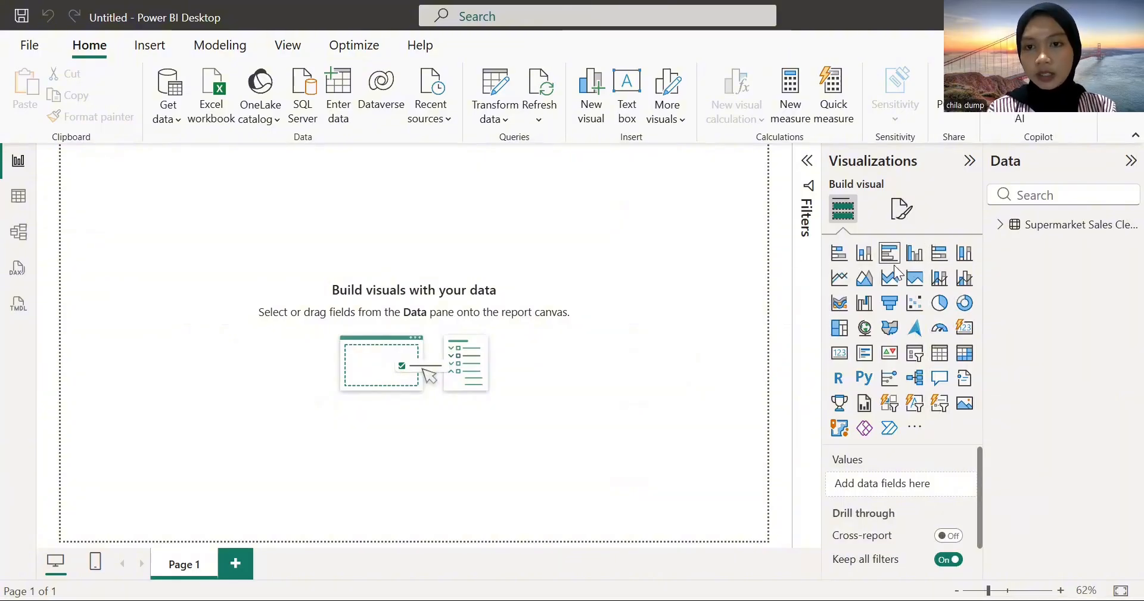
{"action": "double_click", "coordinate": [201, 565]}
{"action": "key", "text": "BackSpace"}
{"action": "key", "text": "BackSpace"}
{"action": "key", "text": "BackSpace"}
{"action": "key", "text": "BackSpace"}
{"action": "key", "text": "BackSpace"}
{"action": "key", "text": "BackSpace"}
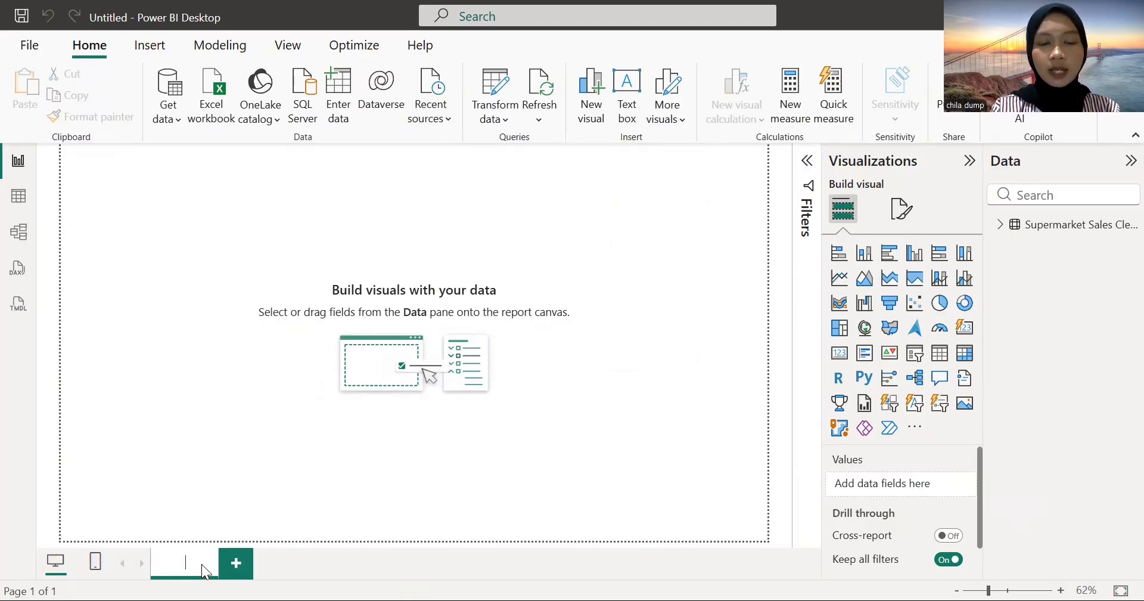
{"action": "type", "text": "Overv"}
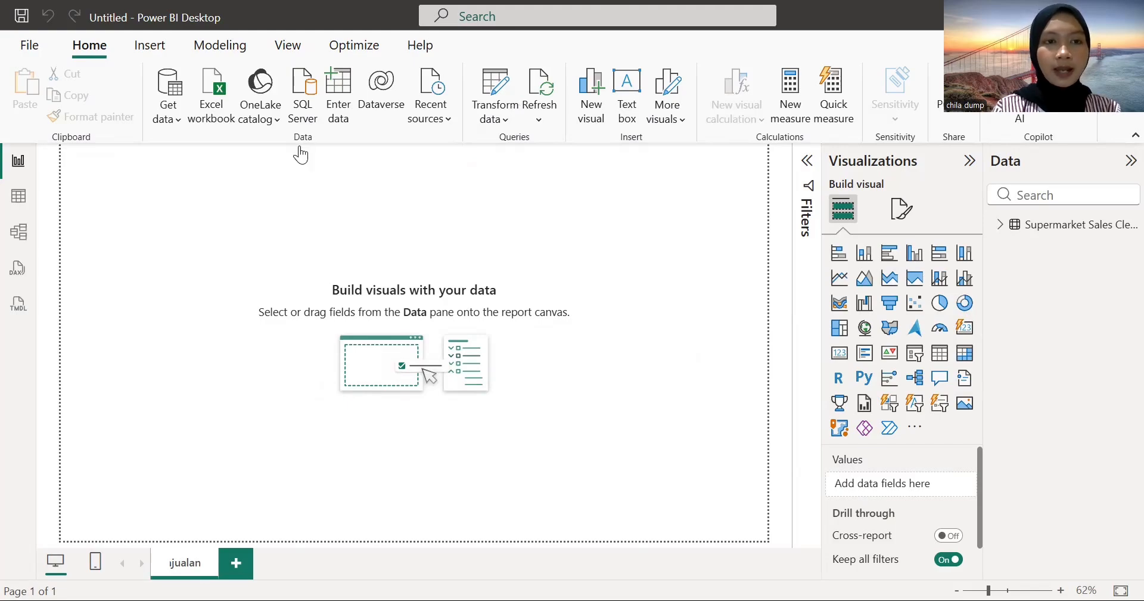
{"action": "key", "text": "Return"}
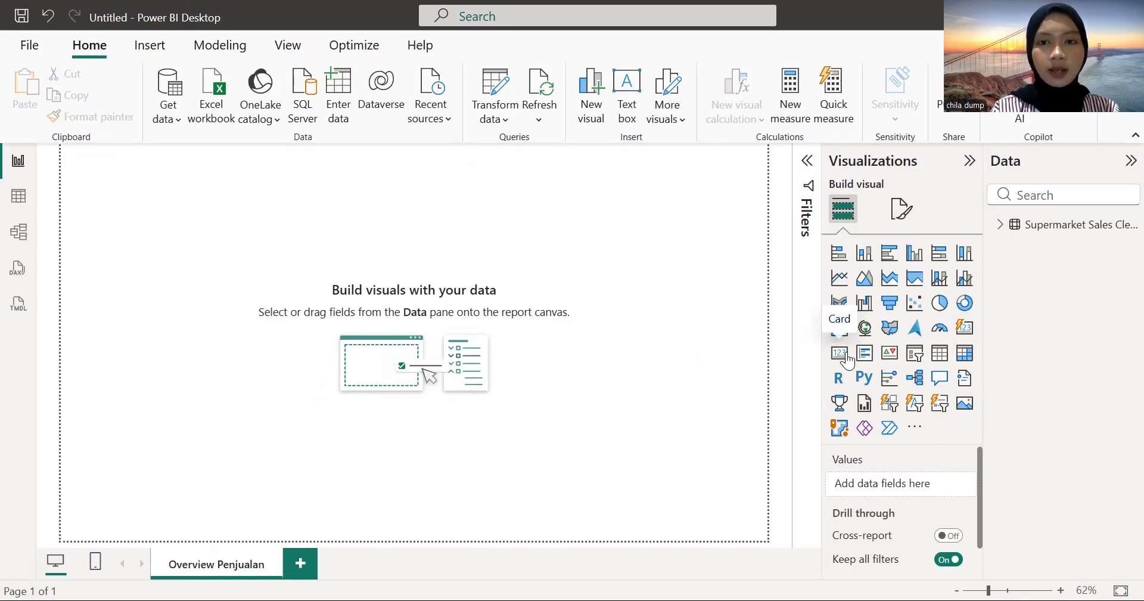
Insert a card visual at the report page's upper-left corner and resize it to a wide, short shape.
{"action": "left_click", "coordinate": [847, 356]}
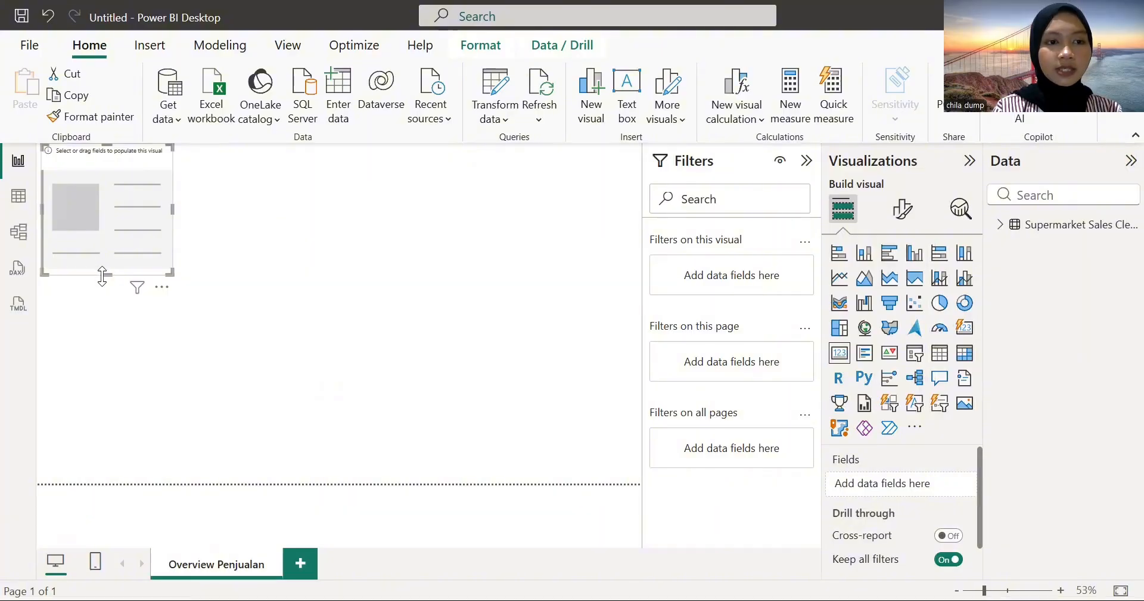
{"action": "left_click_drag", "start_coordinate": [103, 276], "coordinate": [99, 236]}
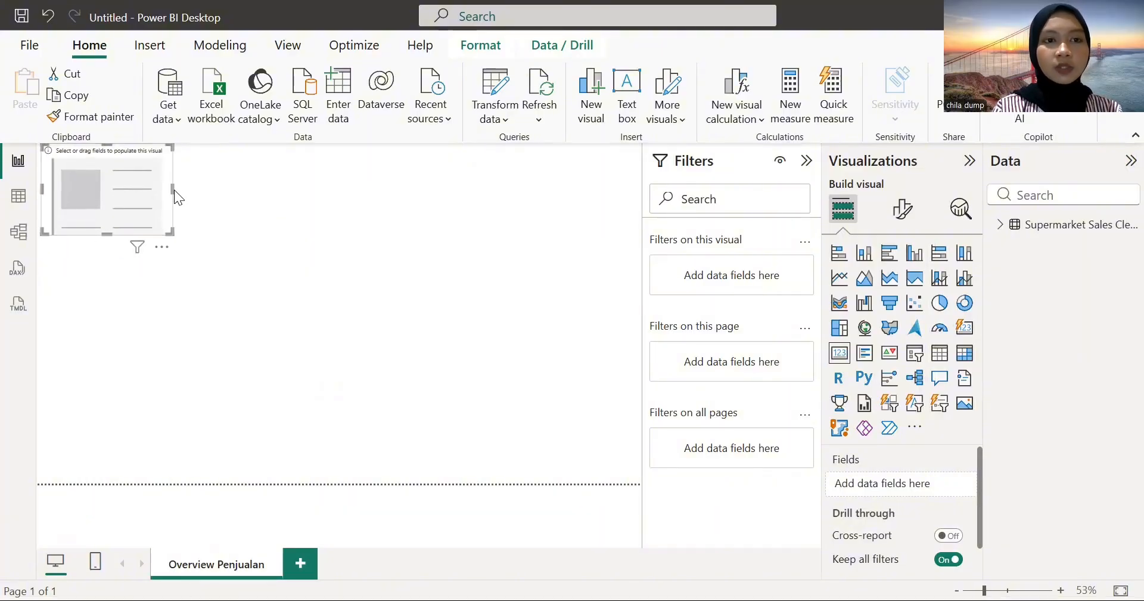
{"action": "left_click_drag", "start_coordinate": [174, 189], "coordinate": [224, 191]}
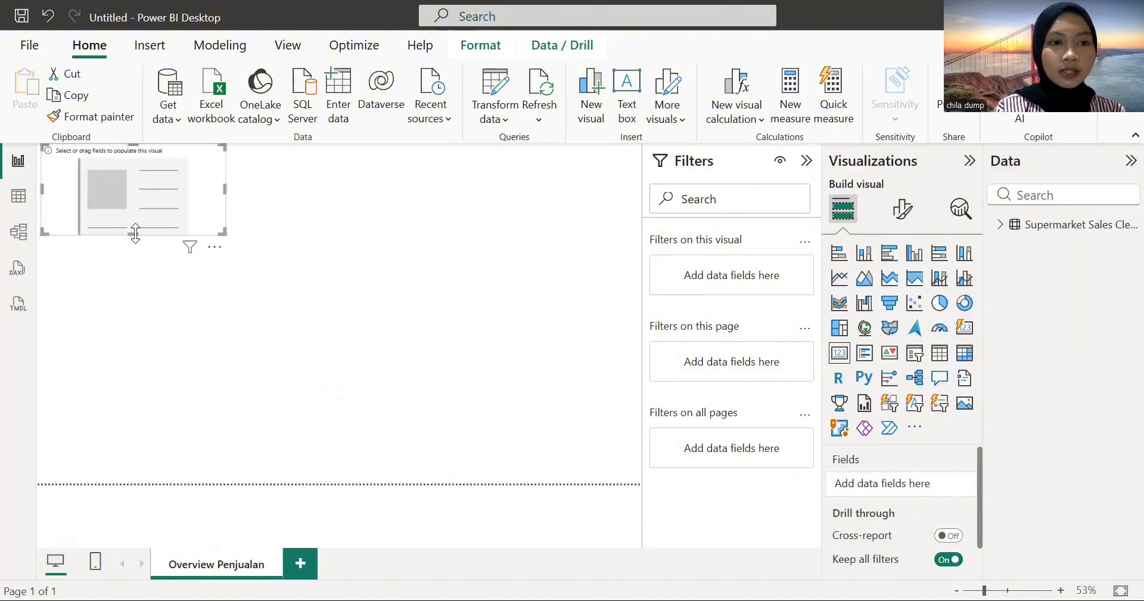
{"action": "left_click_drag", "start_coordinate": [135, 232], "coordinate": [130, 215]}
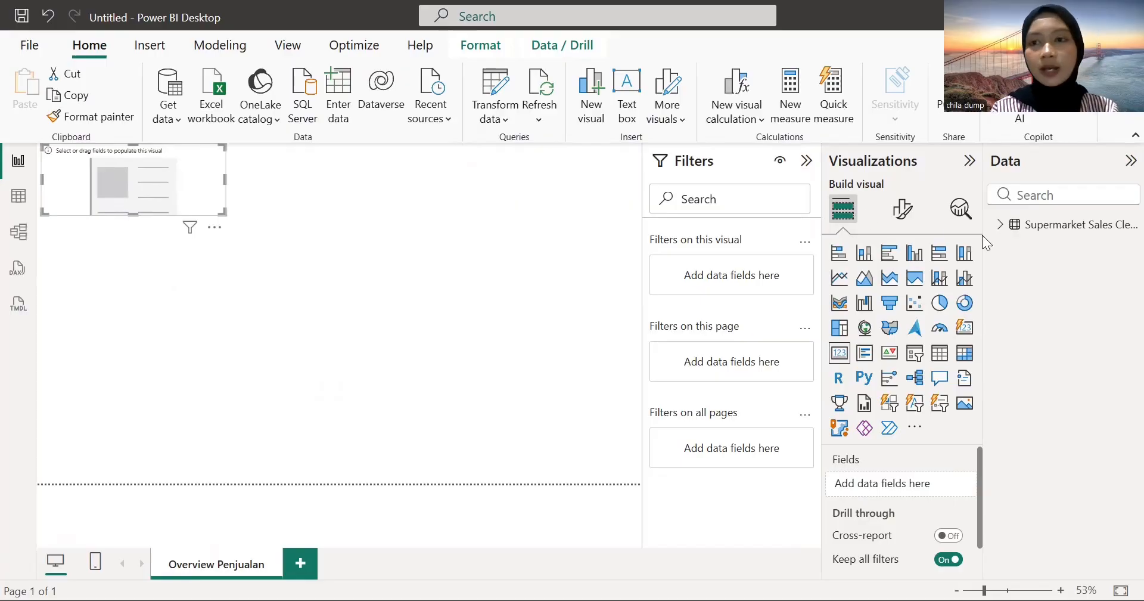
Add the Total Sales field to the card and narrow the card to fit its value.
{"action": "left_click", "coordinate": [1000, 225]}
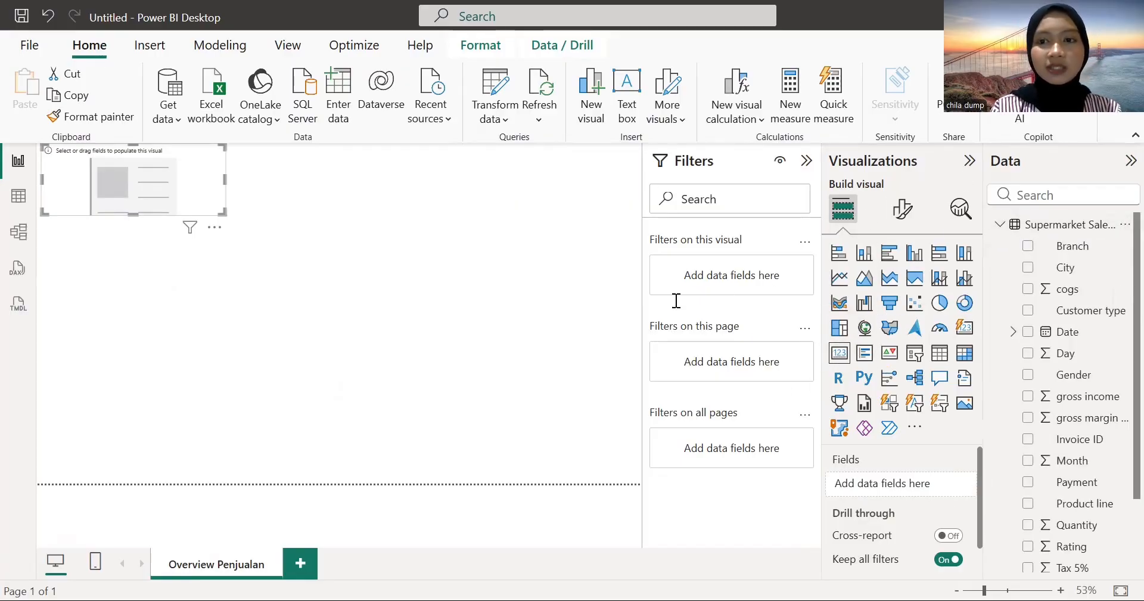
{"action": "scroll", "coordinate": [1030, 453], "scroll_direction": "down", "scroll_amount": 2}
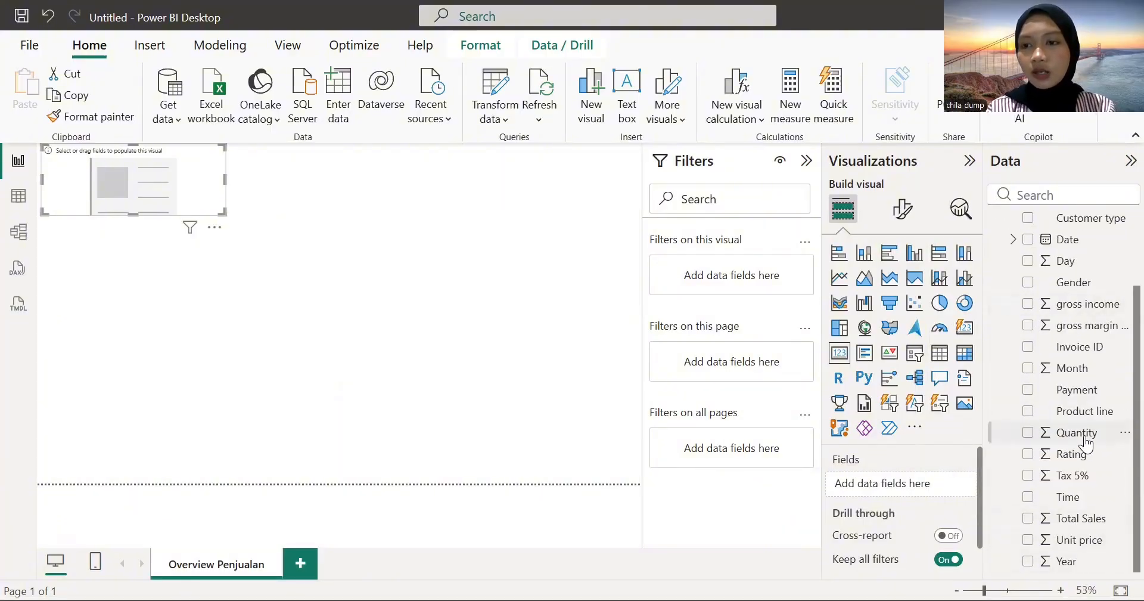
{"action": "scroll", "coordinate": [1086, 444], "scroll_direction": "up", "scroll_amount": 2}
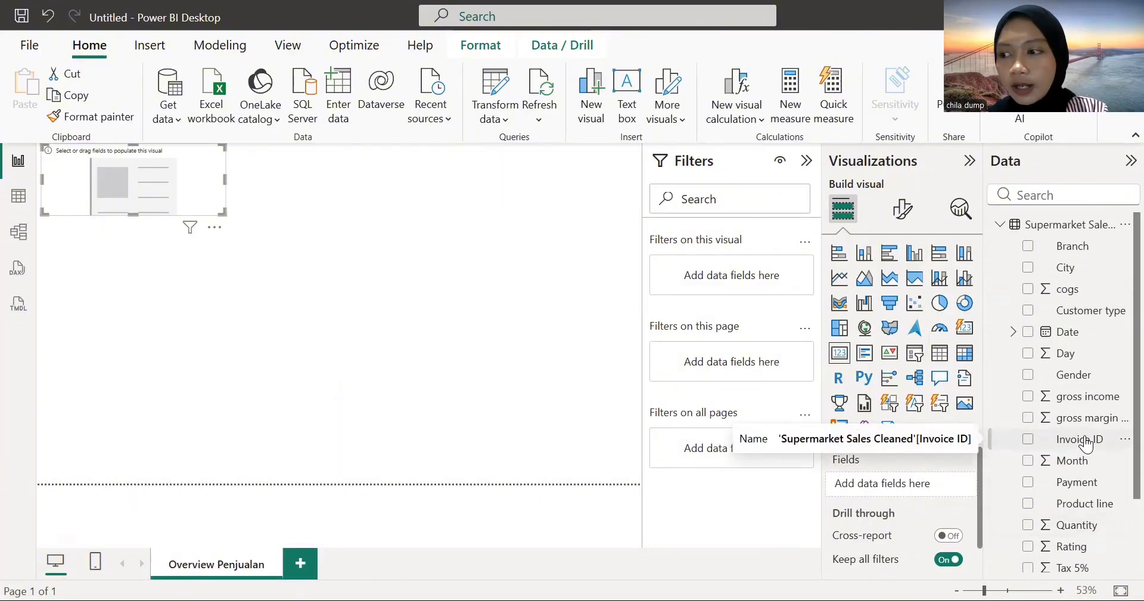
{"action": "scroll", "coordinate": [1086, 444], "scroll_direction": "down", "scroll_amount": 2}
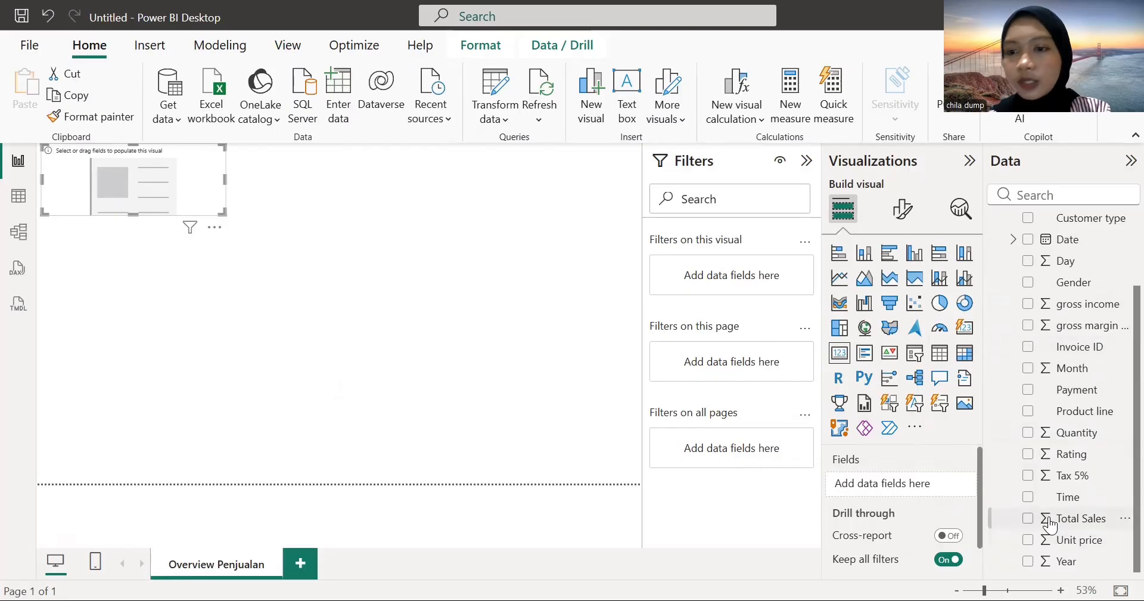
{"action": "mouse_move", "coordinate": [162, 189]}
{"action": "left_mouse_down"}
{"action": "mouse_move", "coordinate": [149, 179]}
{"action": "mouse_move", "coordinate": [173, 179]}
{"action": "left_mouse_up"}
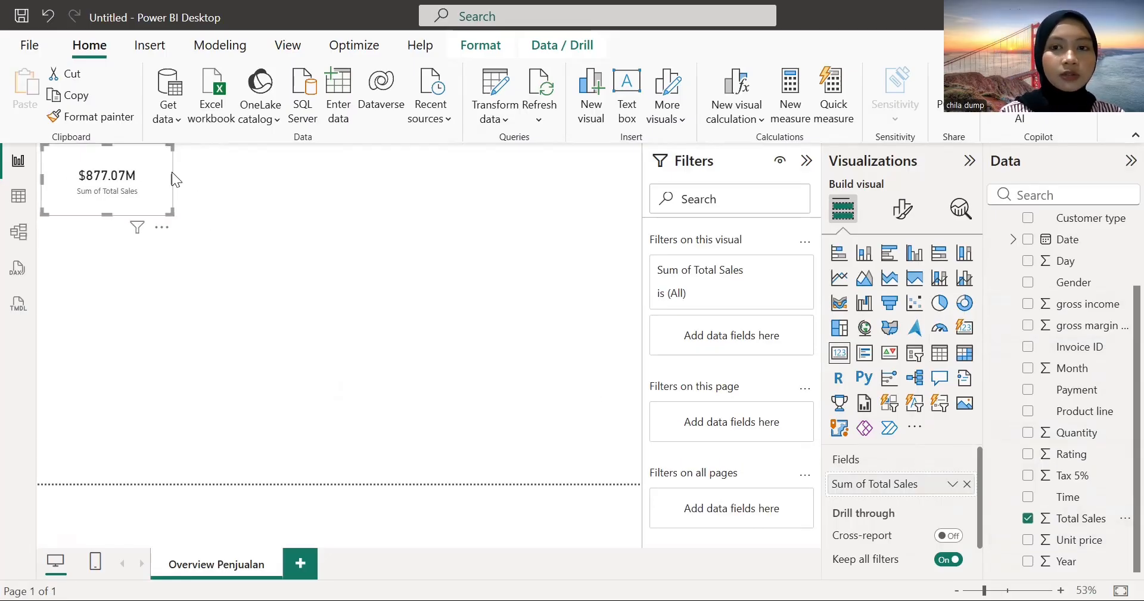
{"action": "left_click", "coordinate": [901, 210]}
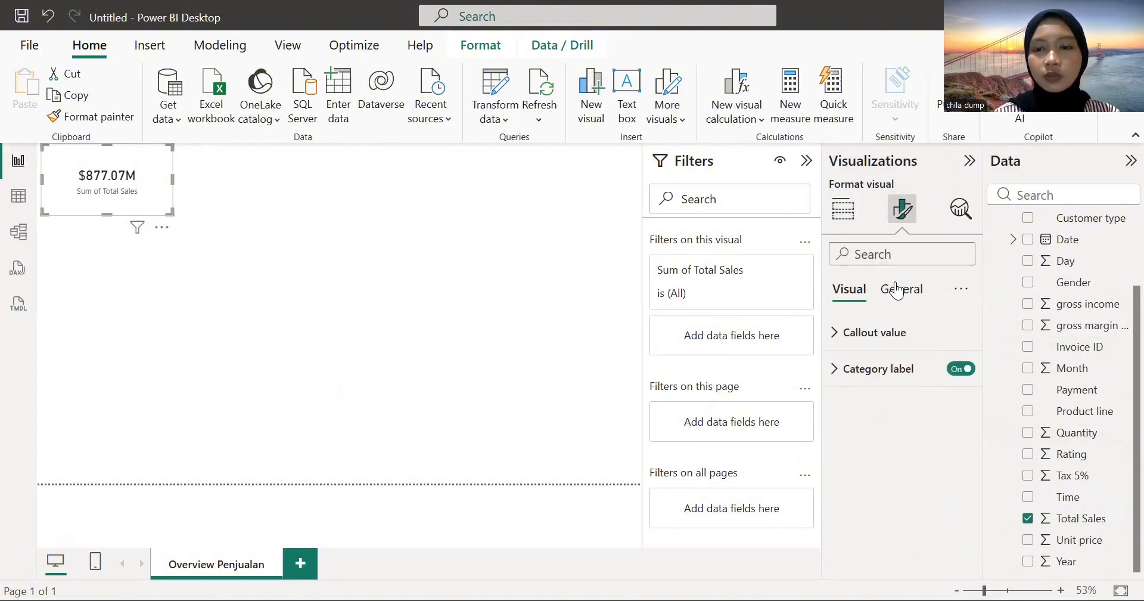
{"action": "left_click", "coordinate": [891, 289]}
{"action": "left_click", "coordinate": [858, 292]}
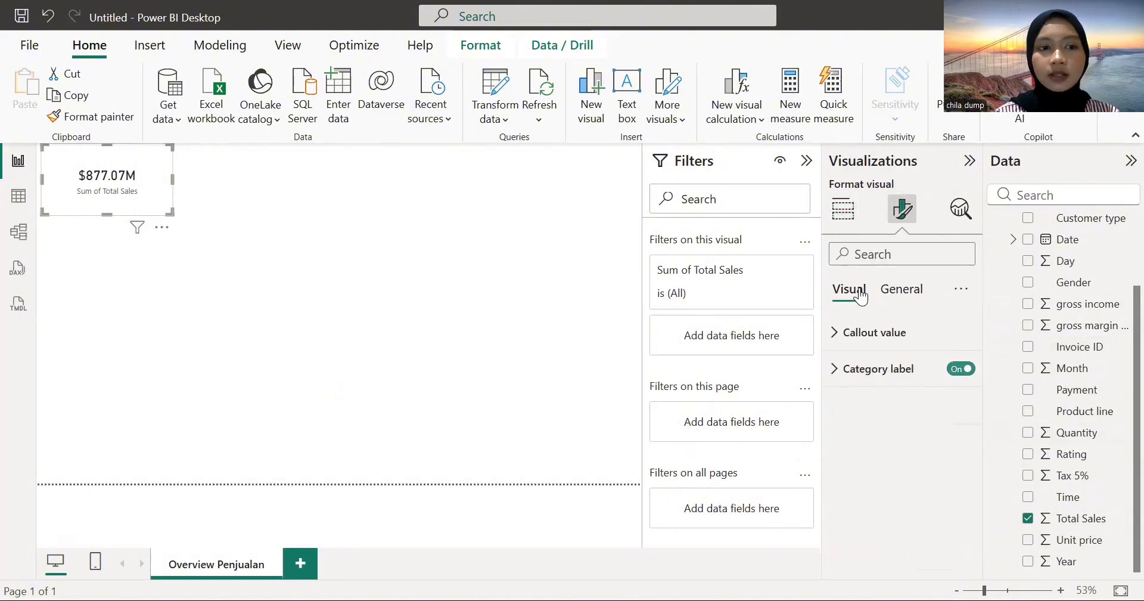
{"action": "left_click", "coordinate": [840, 213]}
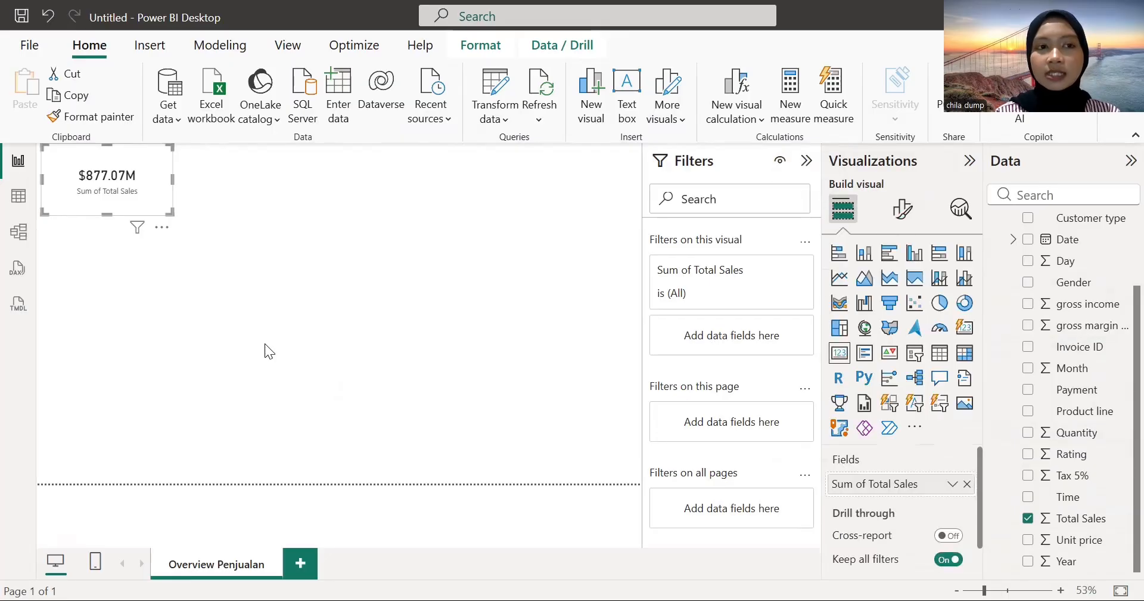
Insert a second card beside the Total Sales card, show gross income in it, and align it with the first.
{"action": "left_click", "coordinate": [271, 234]}
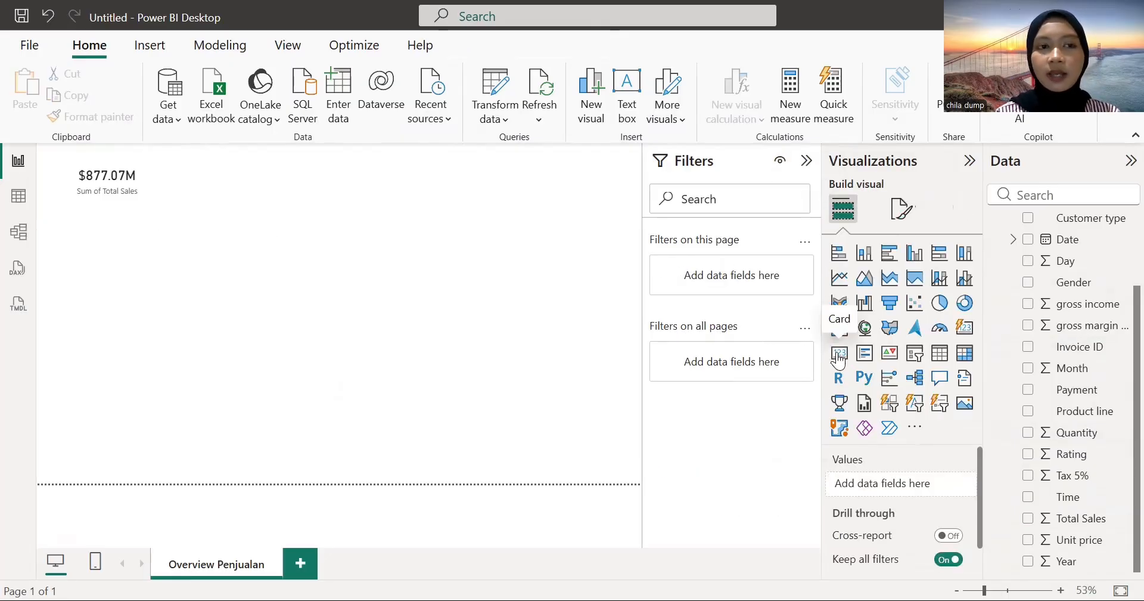
{"action": "left_click", "coordinate": [839, 354]}
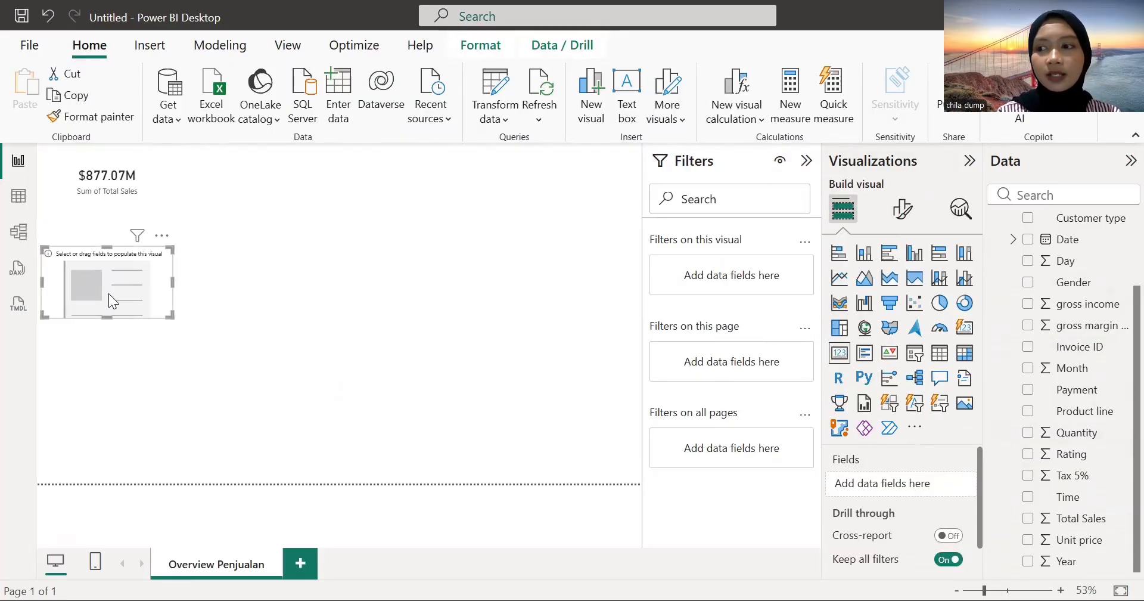
{"action": "left_click_drag", "start_coordinate": [108, 293], "coordinate": [262, 205]}
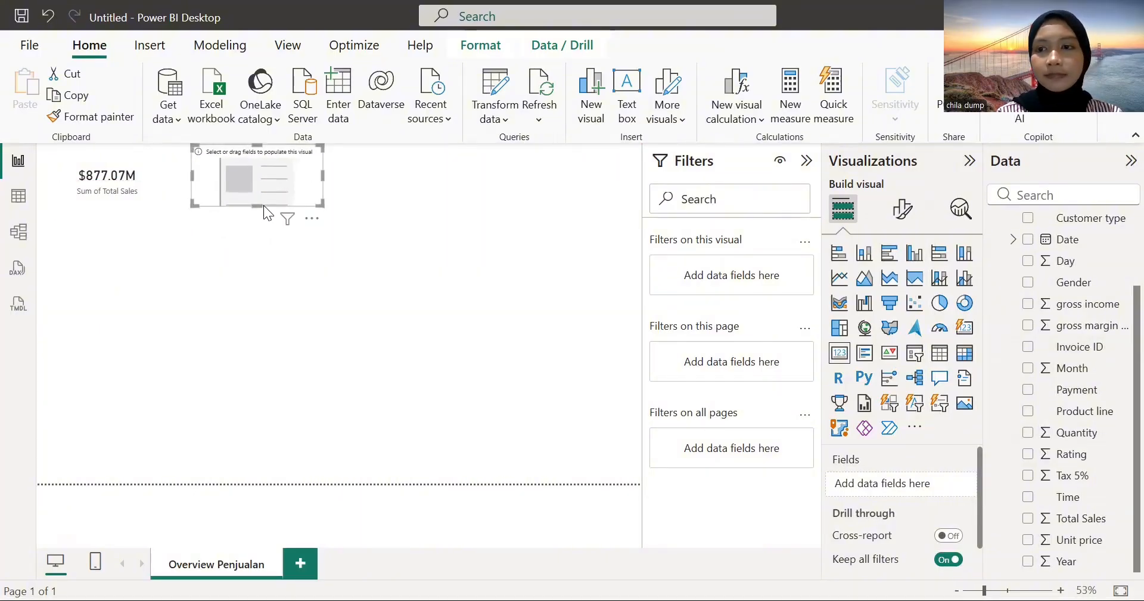
{"action": "left_click_drag", "start_coordinate": [1082, 304], "coordinate": [482, 278]}
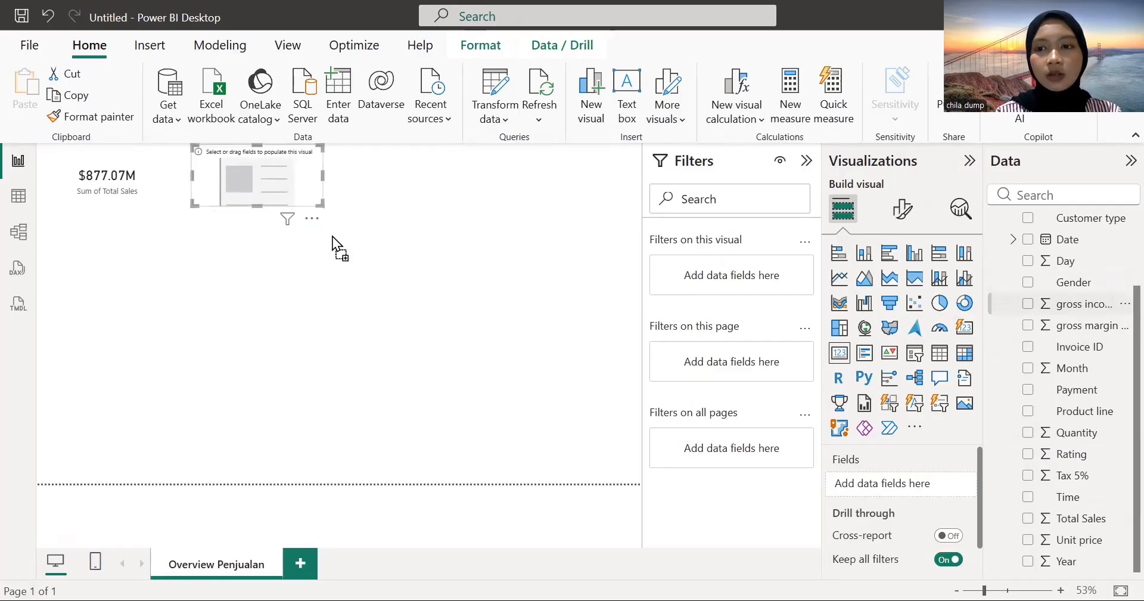
{"action": "left_click_drag", "start_coordinate": [242, 184], "coordinate": [285, 170]}
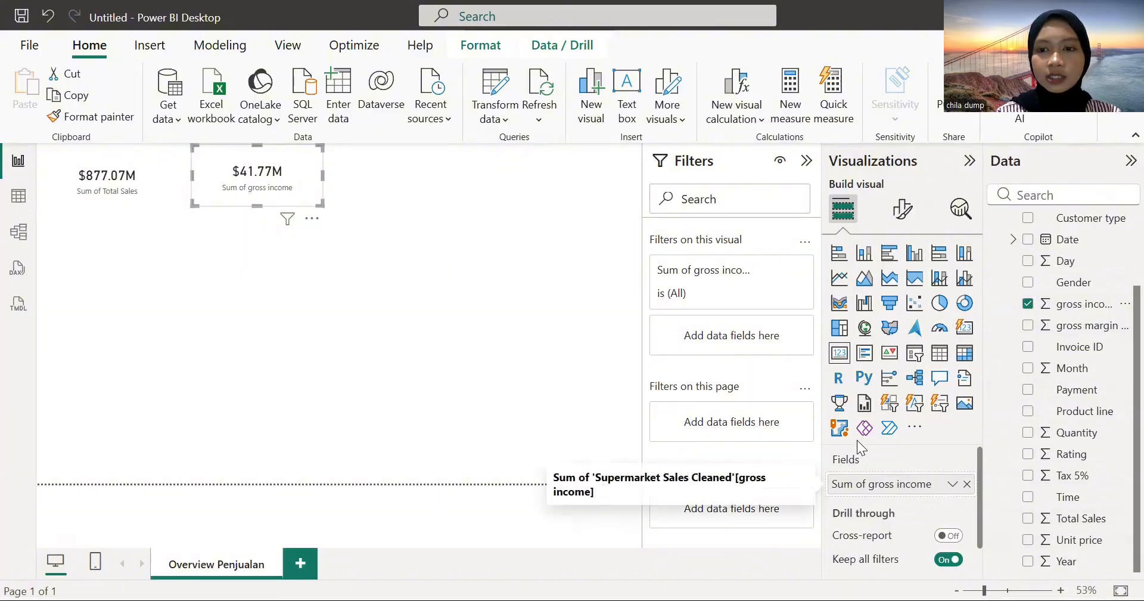
Add a third card to the right of the gross income card, slightly shortened, showing the Quantity field.
{"action": "left_click", "coordinate": [493, 301]}
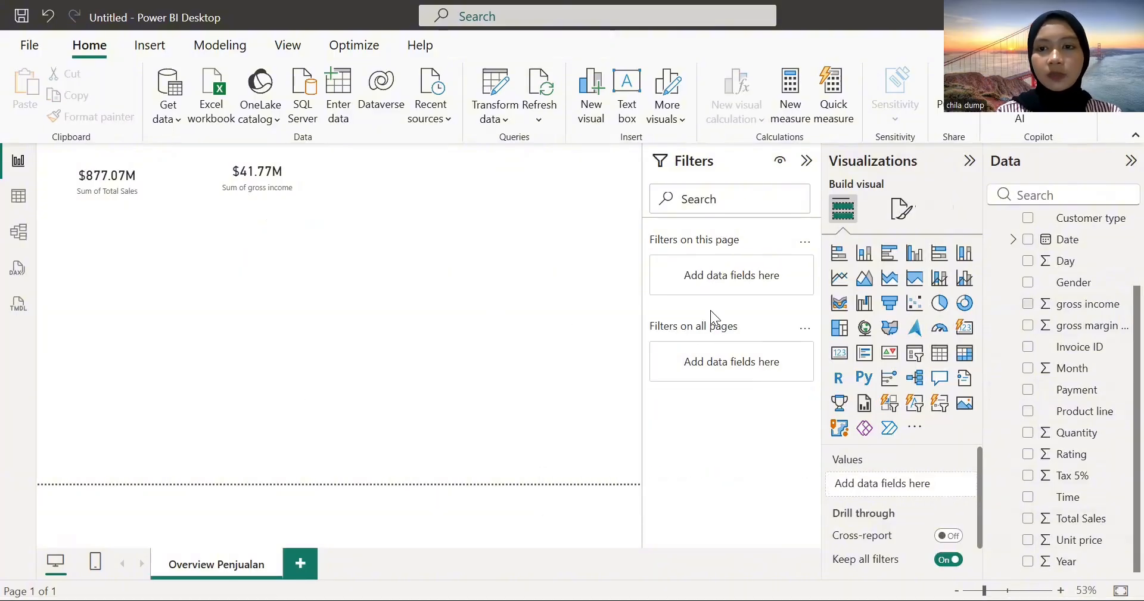
{"action": "left_click", "coordinate": [840, 357]}
{"action": "left_click_drag", "start_coordinate": [103, 268], "coordinate": [395, 172]}
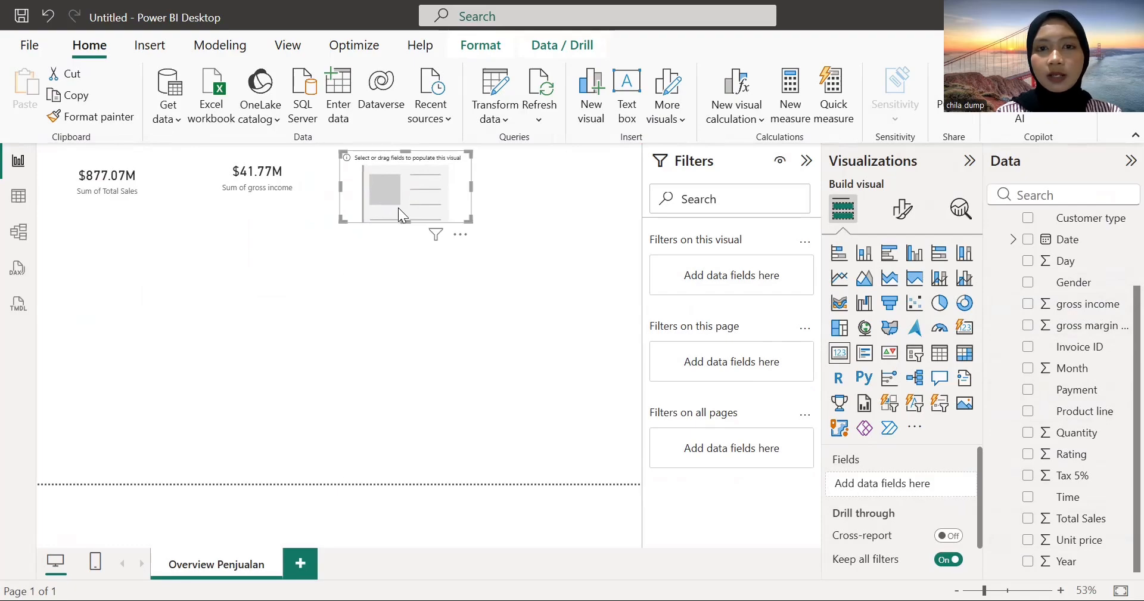
{"action": "left_click_drag", "start_coordinate": [405, 217], "coordinate": [404, 210]}
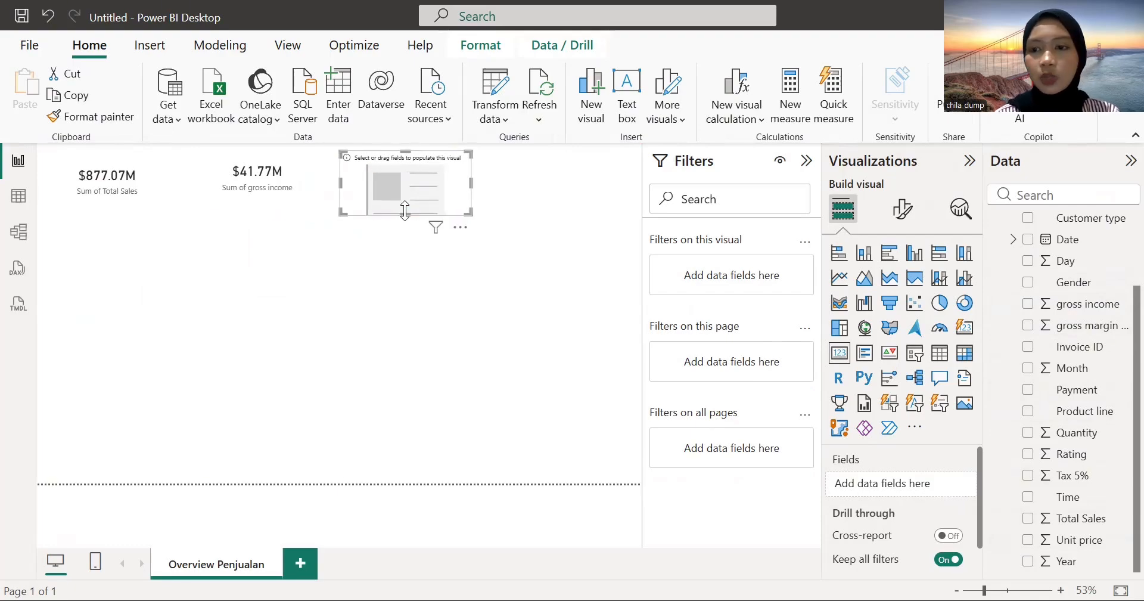
{"action": "left_click_drag", "start_coordinate": [1073, 433], "coordinate": [905, 484]}
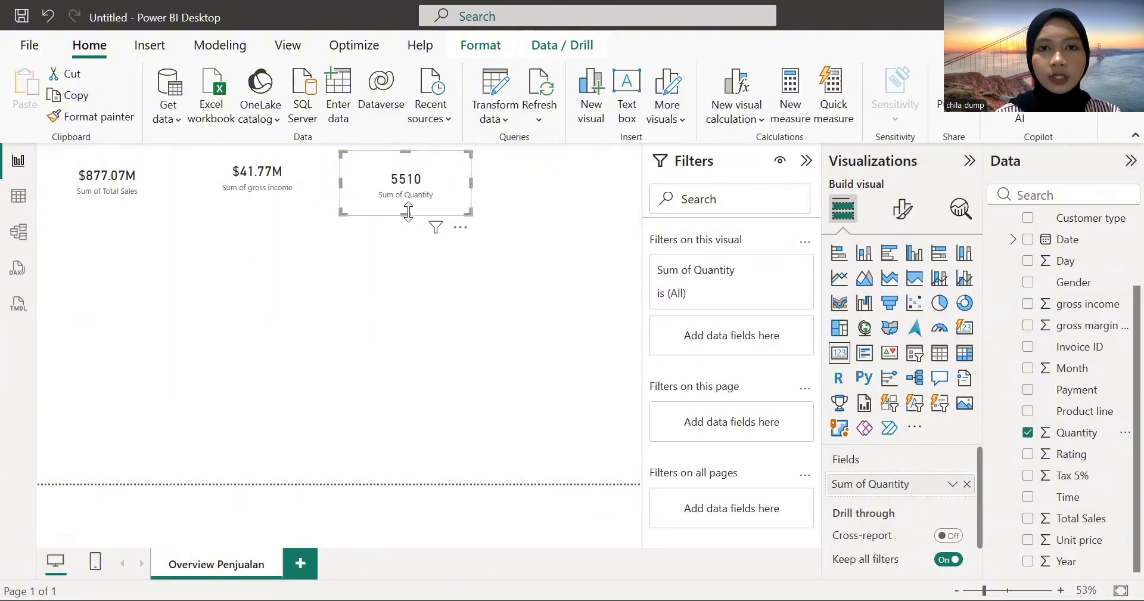
{"action": "left_click_drag", "start_coordinate": [409, 209], "coordinate": [407, 204]}
Add a fourth card at the end of the card row showing the Rating field.
{"action": "left_click", "coordinate": [387, 365]}
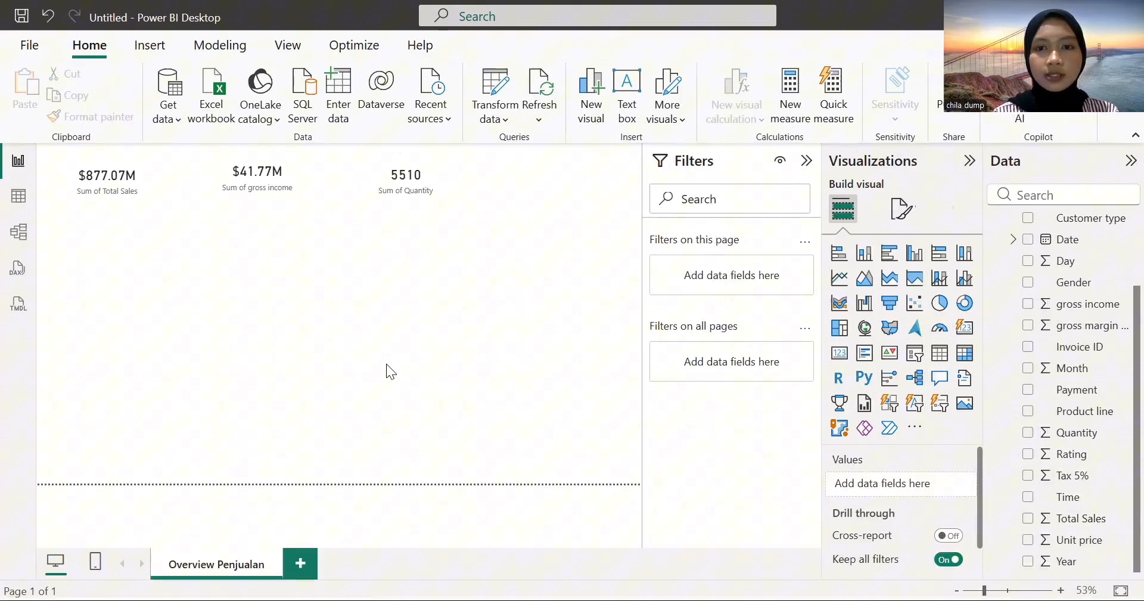
{"action": "left_click", "coordinate": [838, 354]}
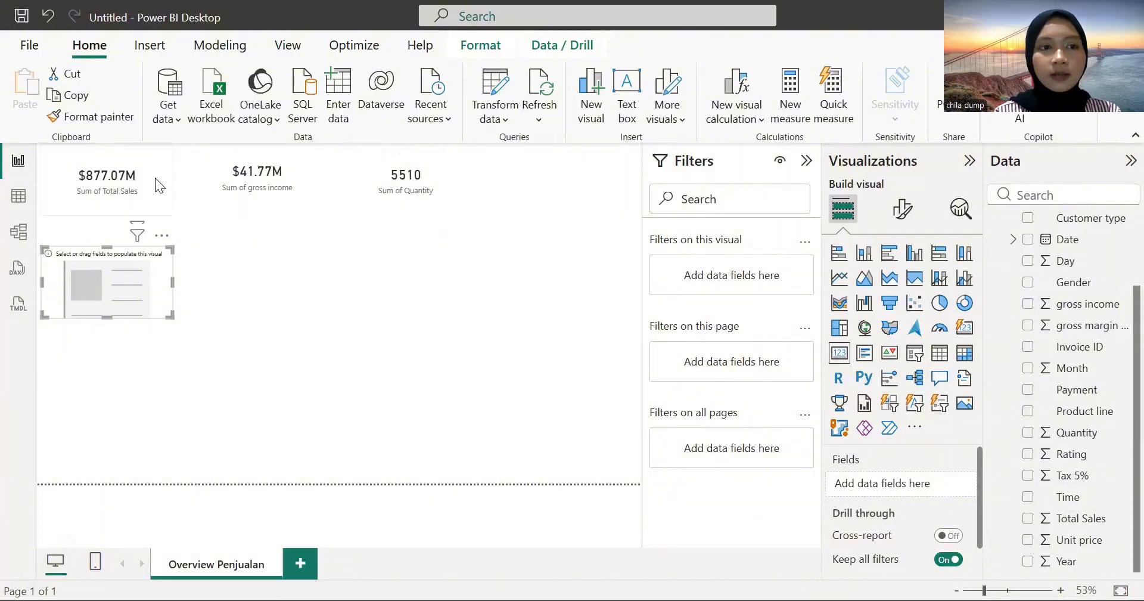
{"action": "left_click_drag", "start_coordinate": [115, 295], "coordinate": [563, 172]}
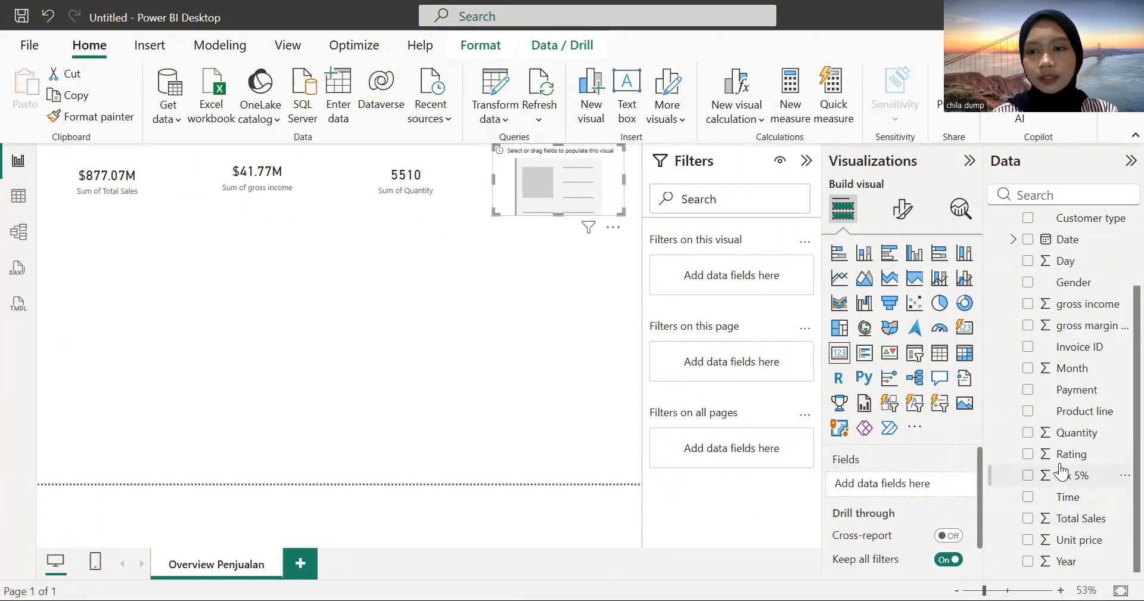
{"action": "left_click_drag", "start_coordinate": [1060, 456], "coordinate": [582, 176]}
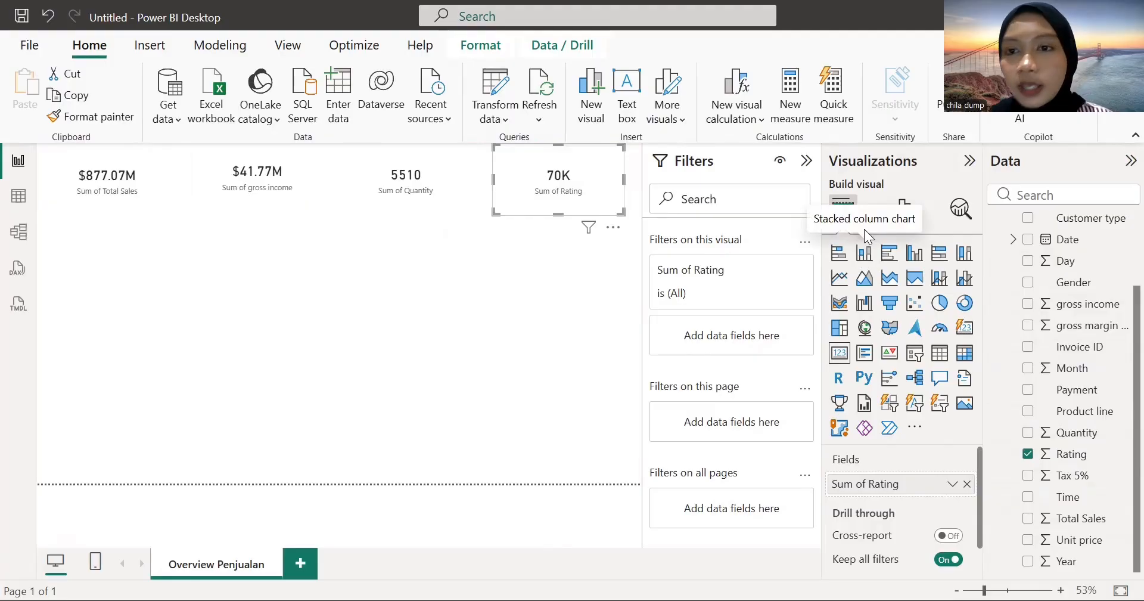
Insert a separate stacked column chart below the Total Sales card and enlarge it to fill the space down the page.
{"action": "left_click", "coordinate": [866, 255]}
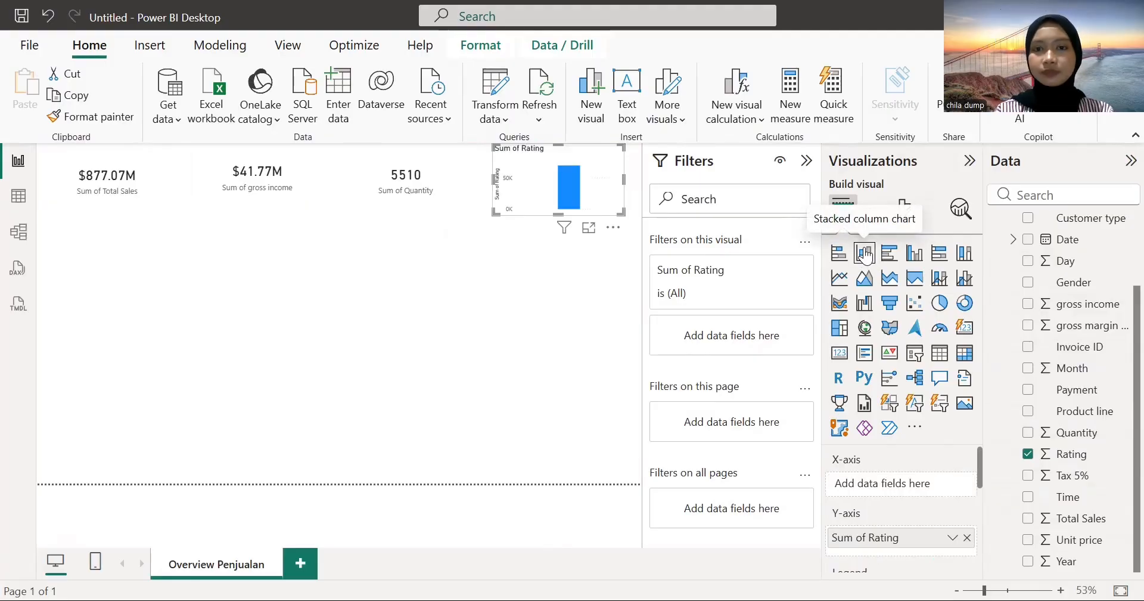
{"action": "left_click", "coordinate": [48, 17]}
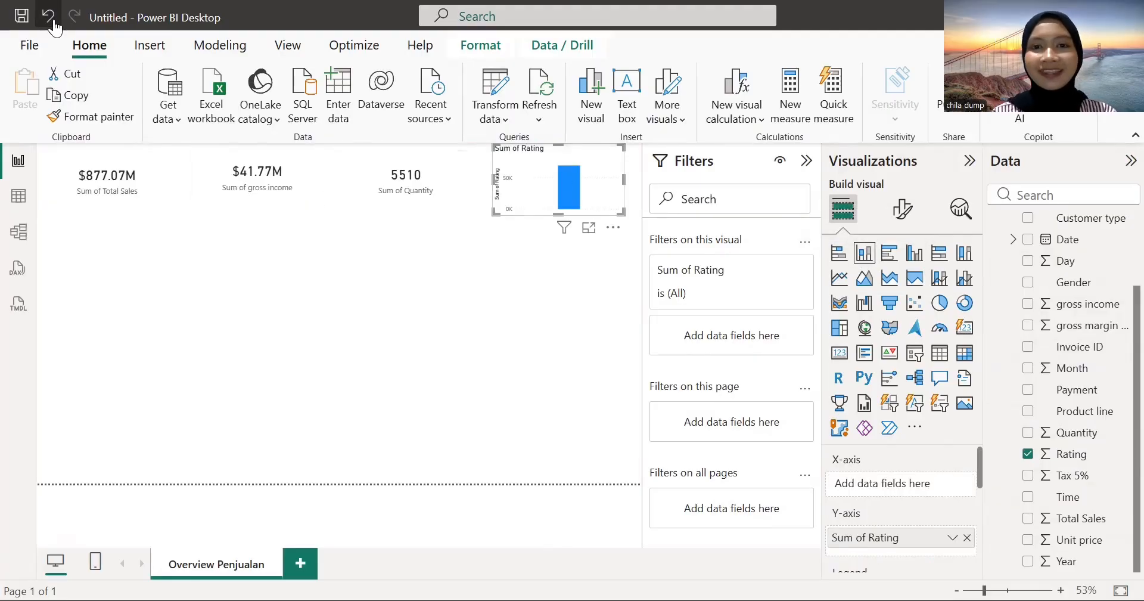
{"action": "left_click", "coordinate": [865, 252]}
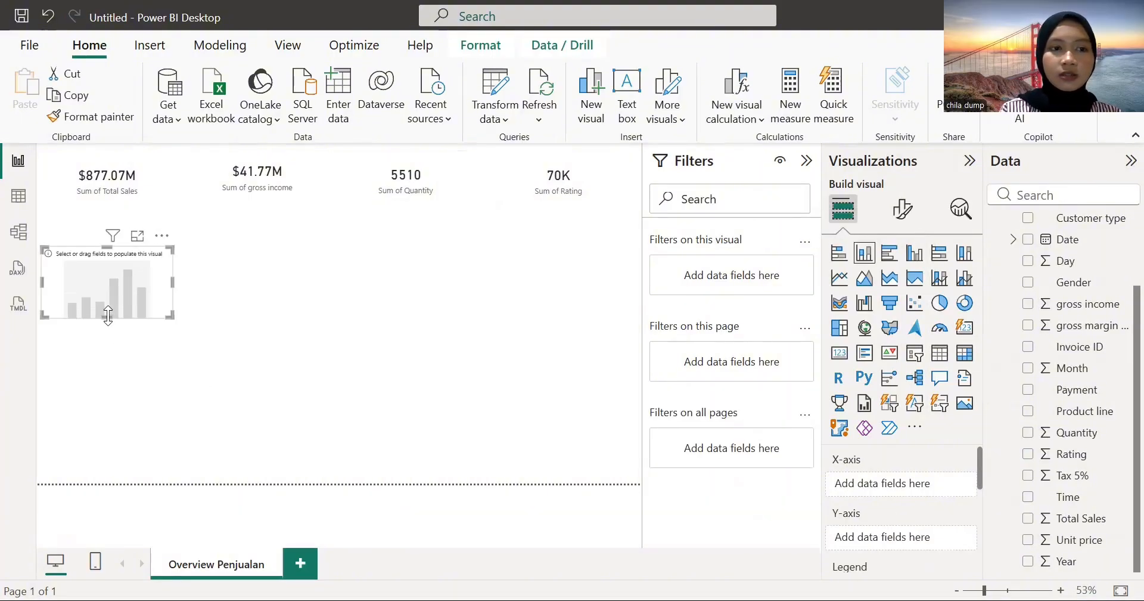
{"action": "left_click_drag", "start_coordinate": [108, 318], "coordinate": [144, 436]}
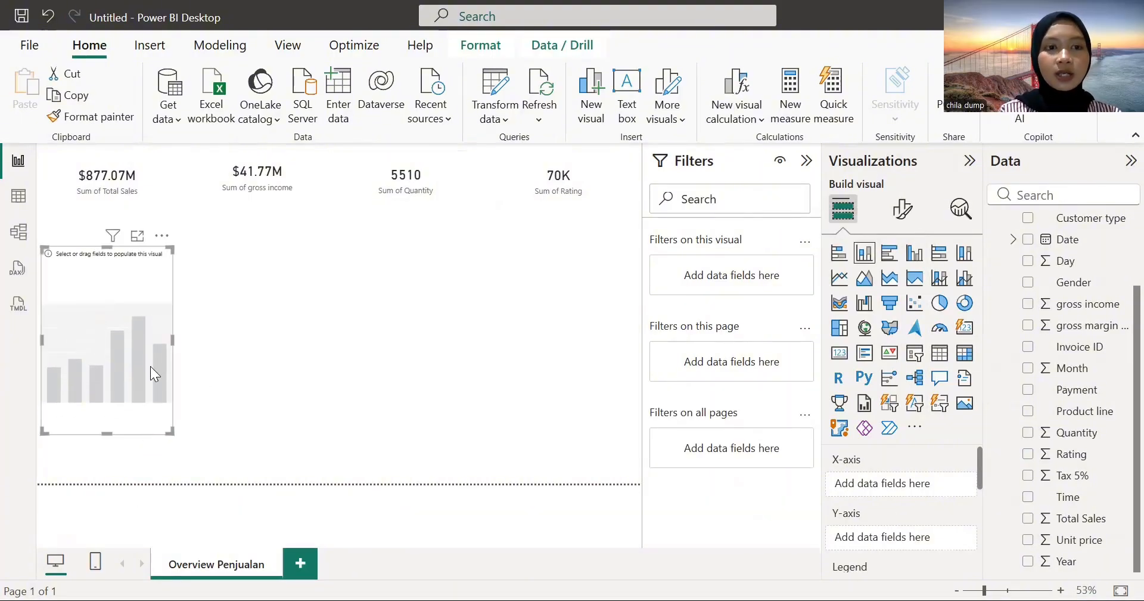
{"action": "left_click_drag", "start_coordinate": [173, 341], "coordinate": [213, 375]}
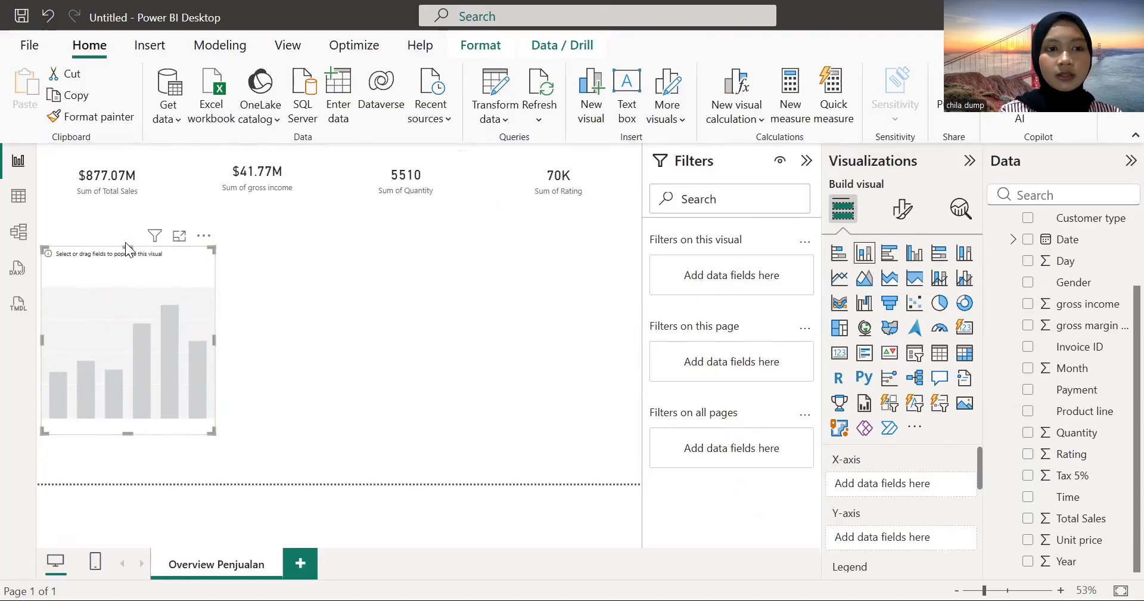
{"action": "left_click_drag", "start_coordinate": [128, 251], "coordinate": [129, 239]}
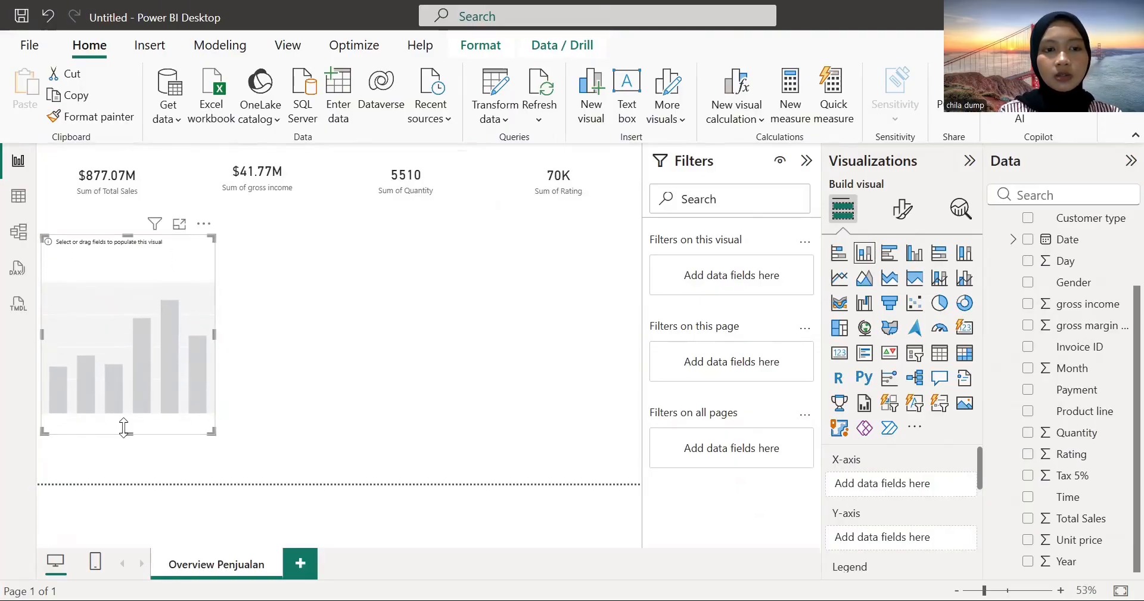
{"action": "left_click_drag", "start_coordinate": [126, 432], "coordinate": [127, 446]}
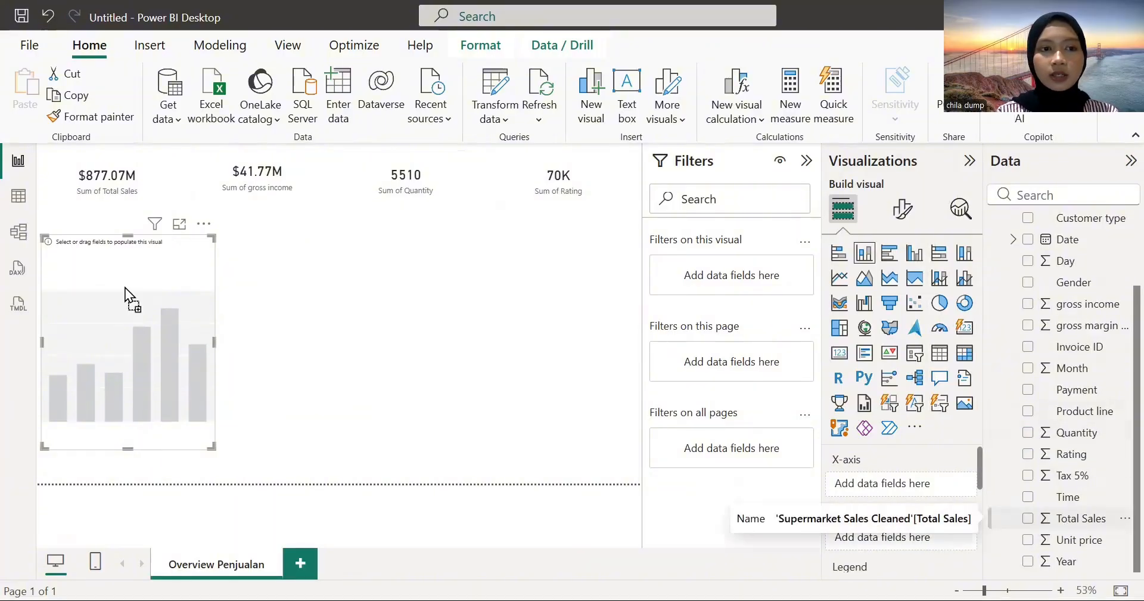
Plot Total Sales by Branch in the stacked column chart.
{"action": "left_click_drag", "start_coordinate": [125, 288], "coordinate": [126, 289]}
{"action": "scroll", "coordinate": [1071, 358], "scroll_direction": "up", "scroll_amount": 3}
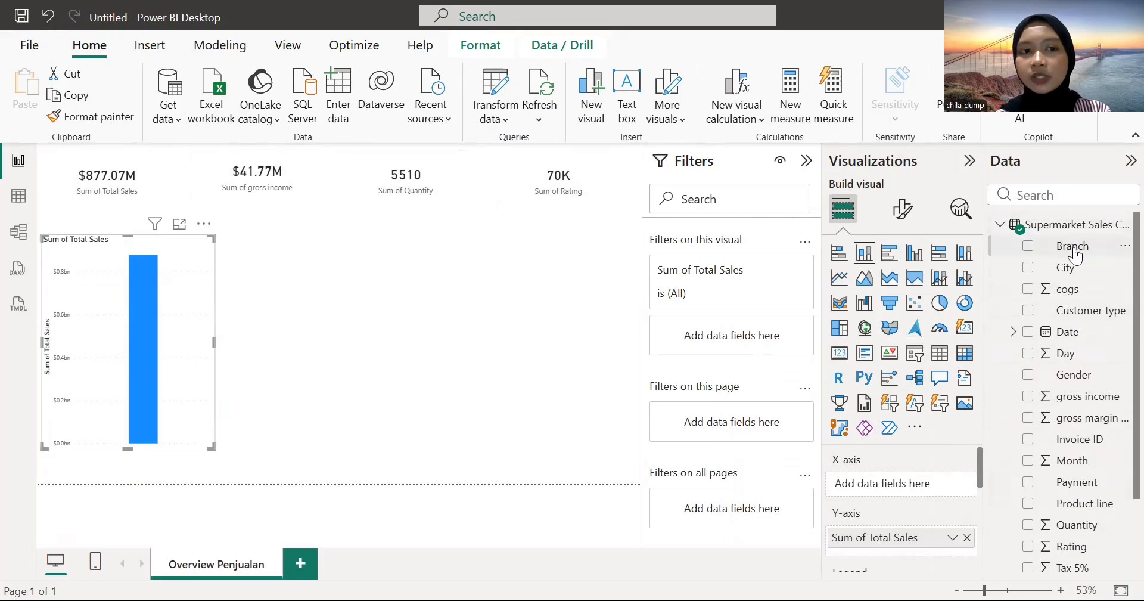
{"action": "left_click_drag", "start_coordinate": [179, 348], "coordinate": [179, 348]}
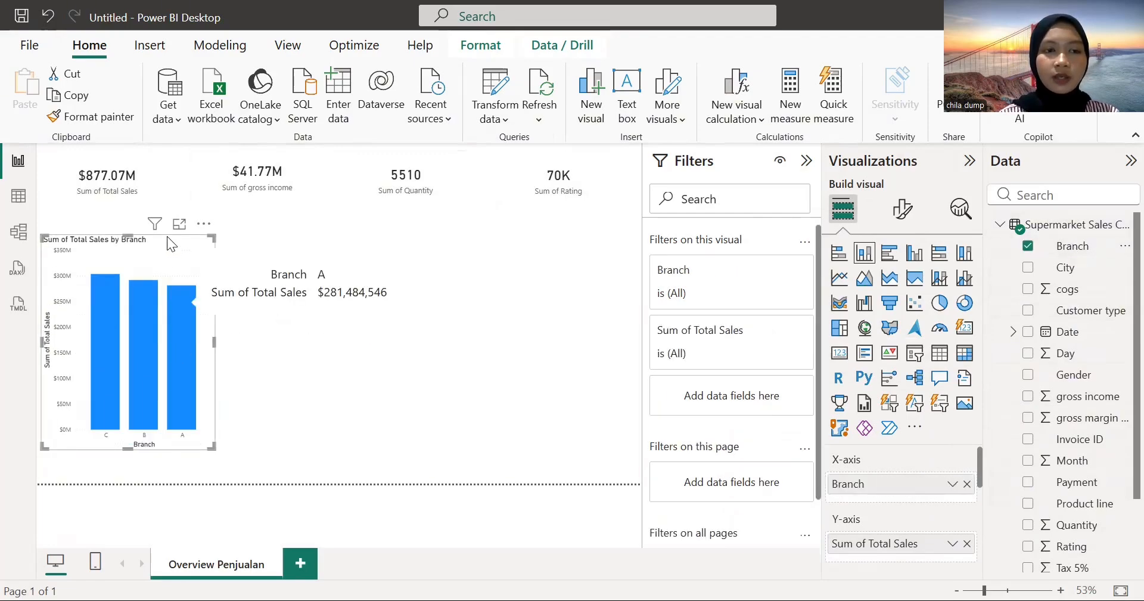
Insert a pie chart to the right of the column chart, make it wider and shorter, and place it just below the cards.
{"action": "left_click", "coordinate": [348, 251]}
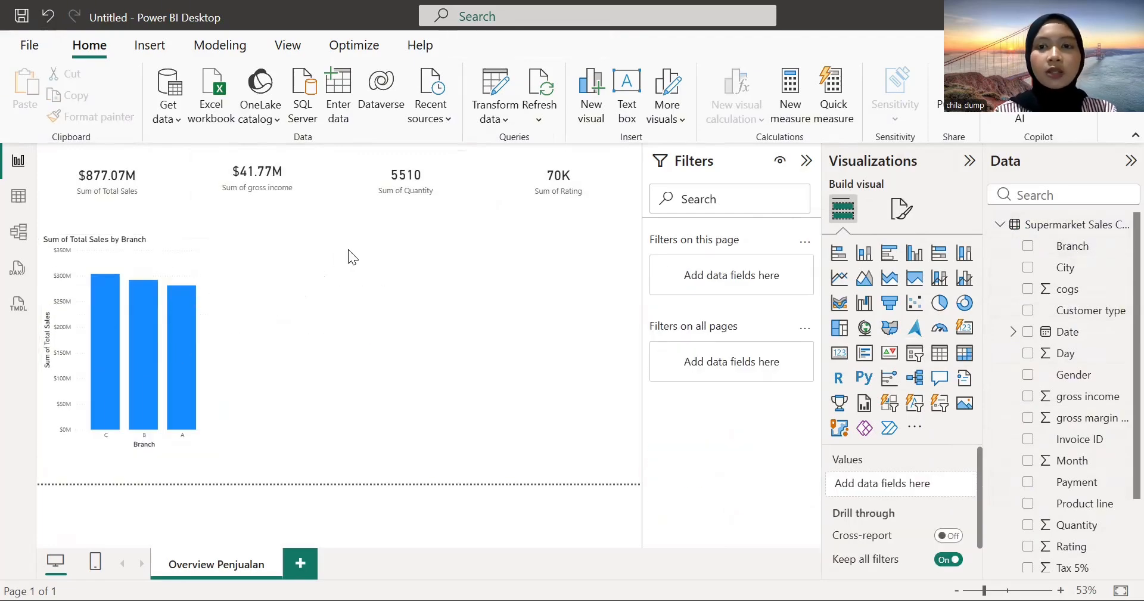
{"action": "left_click", "coordinate": [940, 303]}
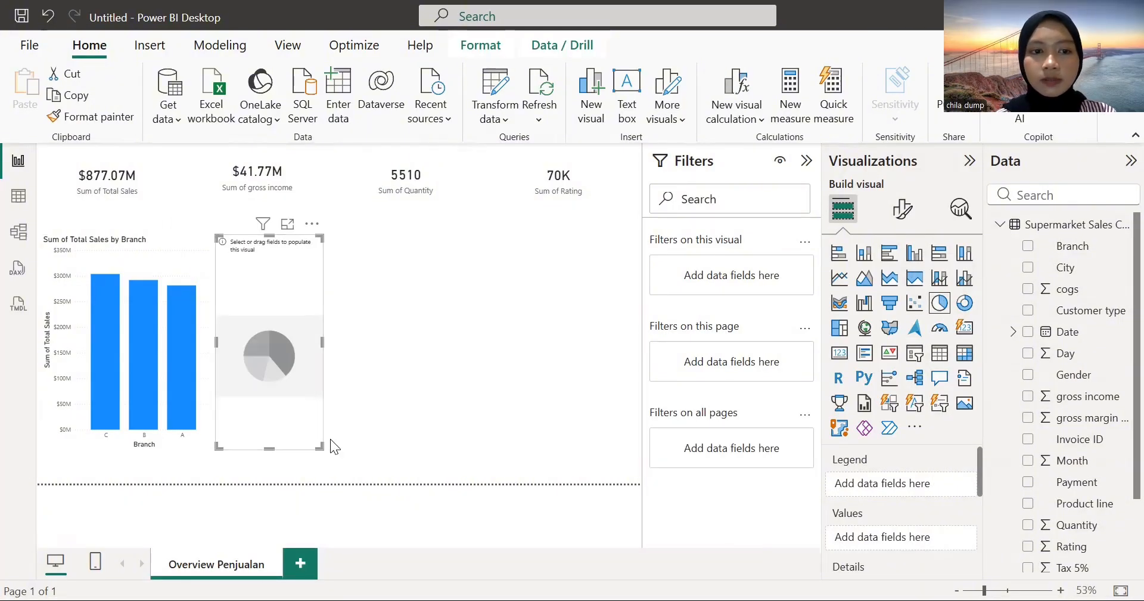
{"action": "left_click_drag", "start_coordinate": [323, 444], "coordinate": [386, 347]}
{"action": "left_click_drag", "start_coordinate": [320, 308], "coordinate": [338, 286]}
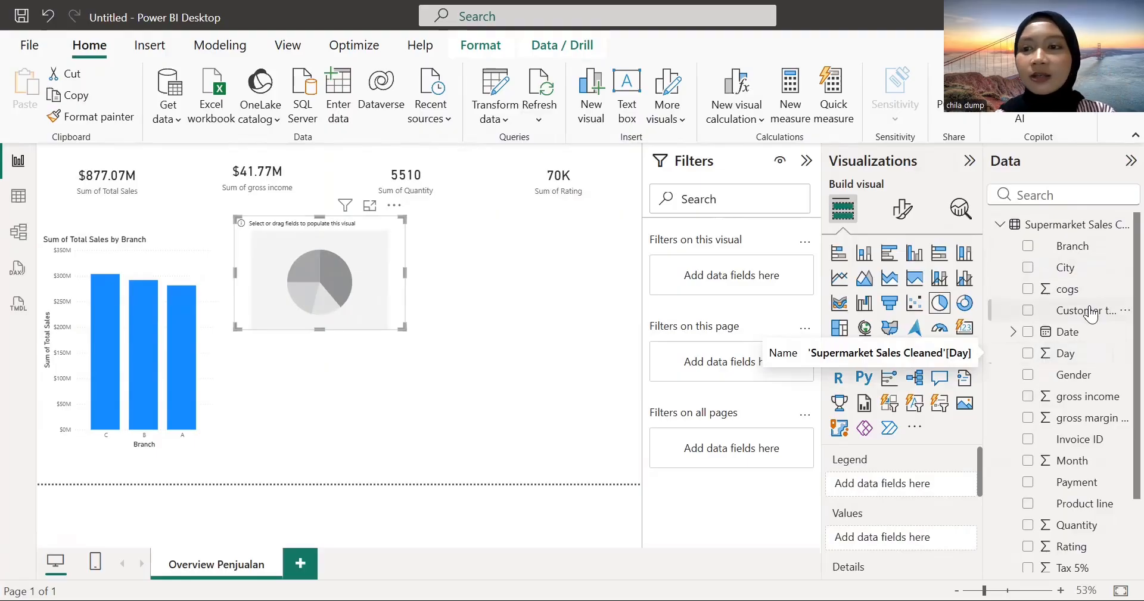
Set the pie chart to show Total Sales split by City.
{"action": "scroll", "coordinate": [1093, 310], "scroll_direction": "down", "scroll_amount": 3}
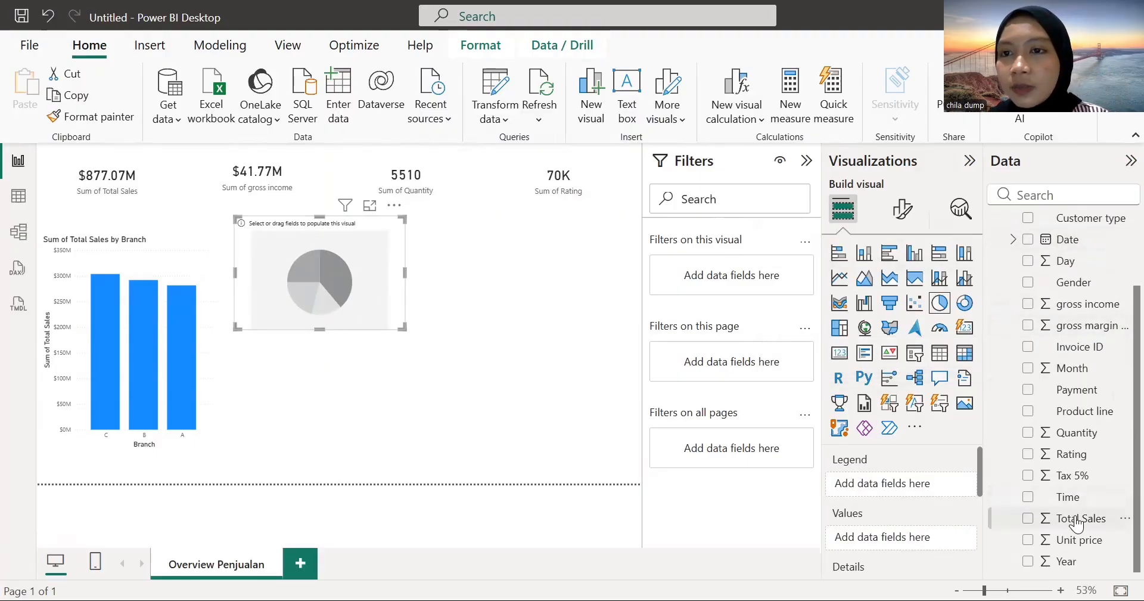
{"action": "left_click_drag", "start_coordinate": [1076, 524], "coordinate": [353, 254]}
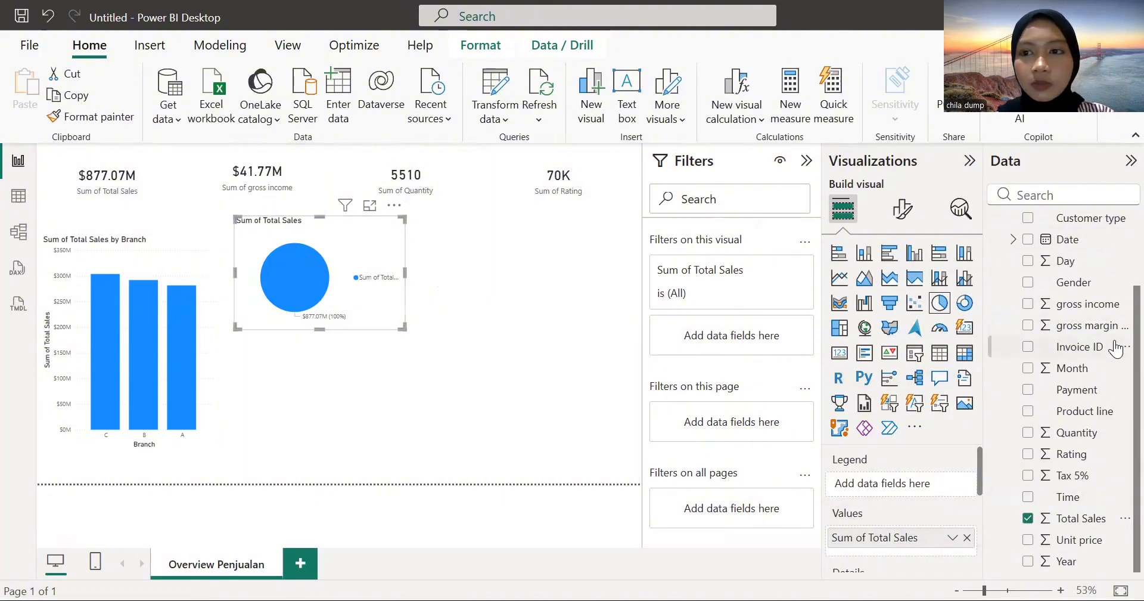
{"action": "scroll", "coordinate": [1072, 304], "scroll_direction": "up", "scroll_amount": 3}
{"action": "left_click_drag", "start_coordinate": [1075, 275], "coordinate": [347, 280]}
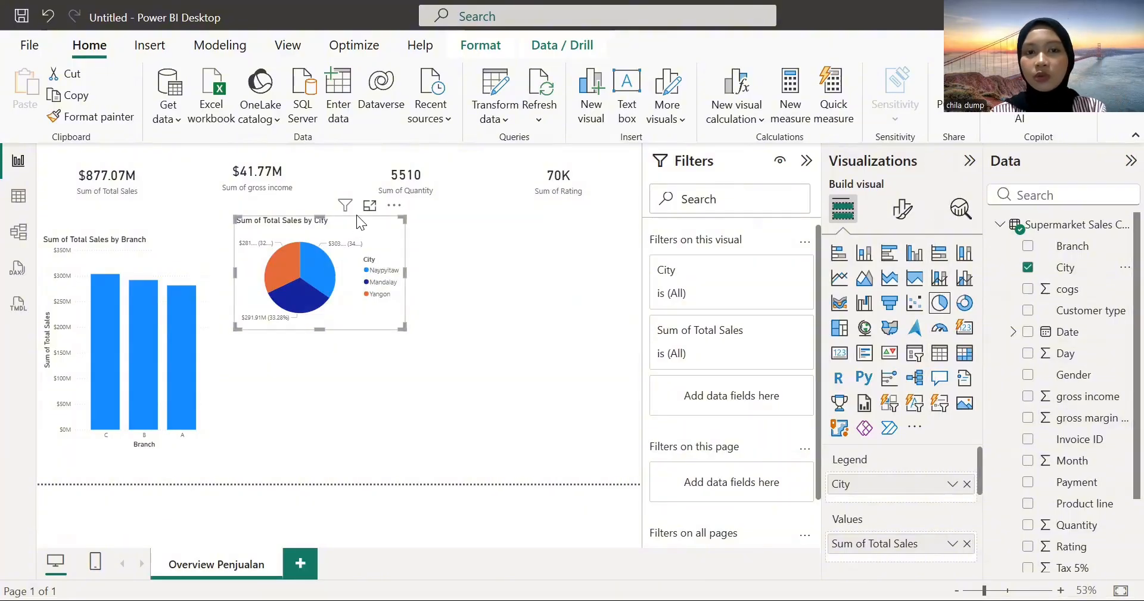
Insert a separate line chart to the right of the pie chart and widen it toward the page edge.
{"action": "left_click", "coordinate": [841, 277]}
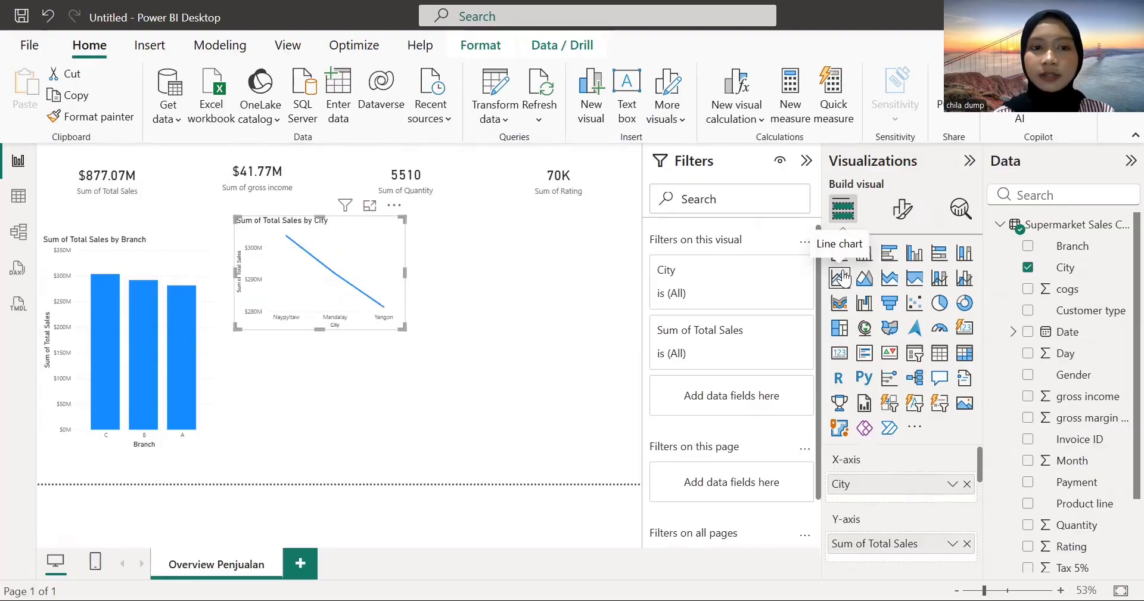
{"action": "left_click", "coordinate": [43, 18]}
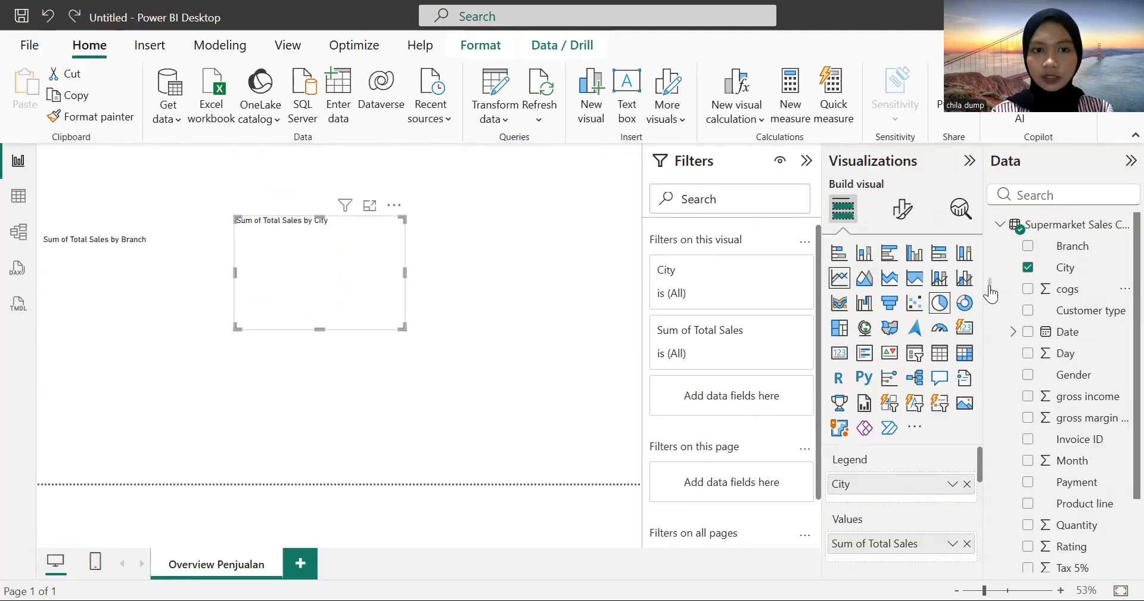
{"action": "left_click", "coordinate": [484, 348]}
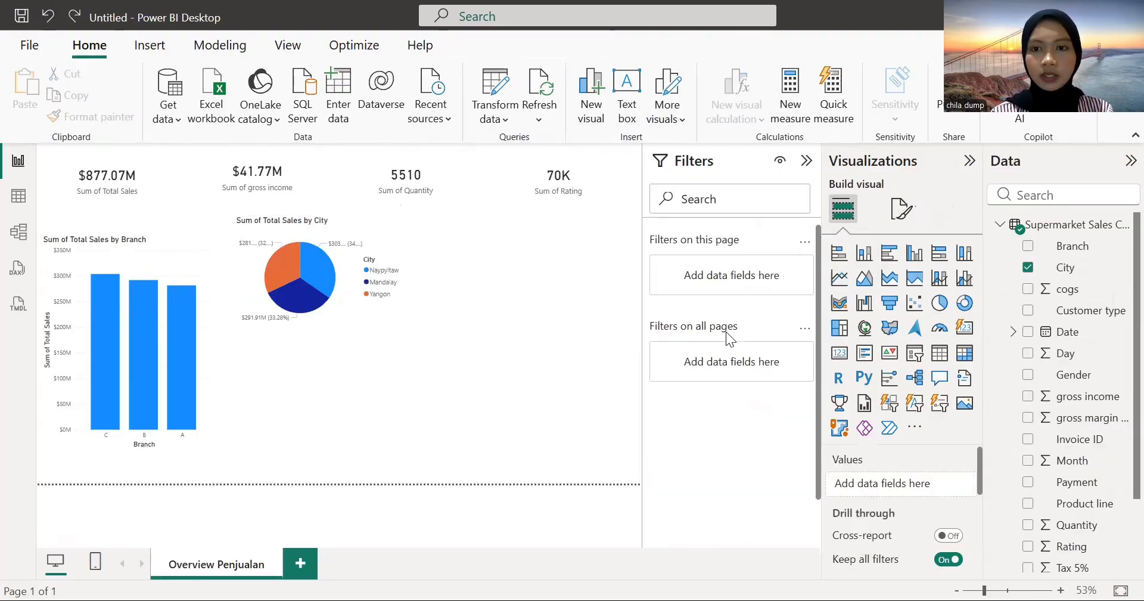
{"action": "left_click", "coordinate": [840, 285]}
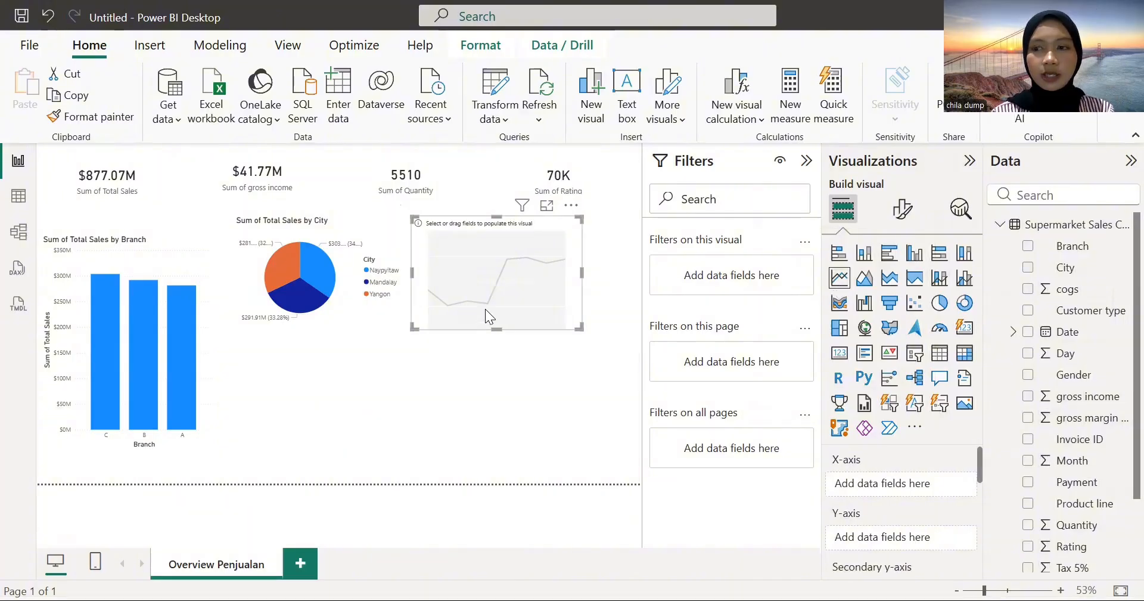
{"action": "left_click_drag", "start_coordinate": [581, 269], "coordinate": [622, 271]}
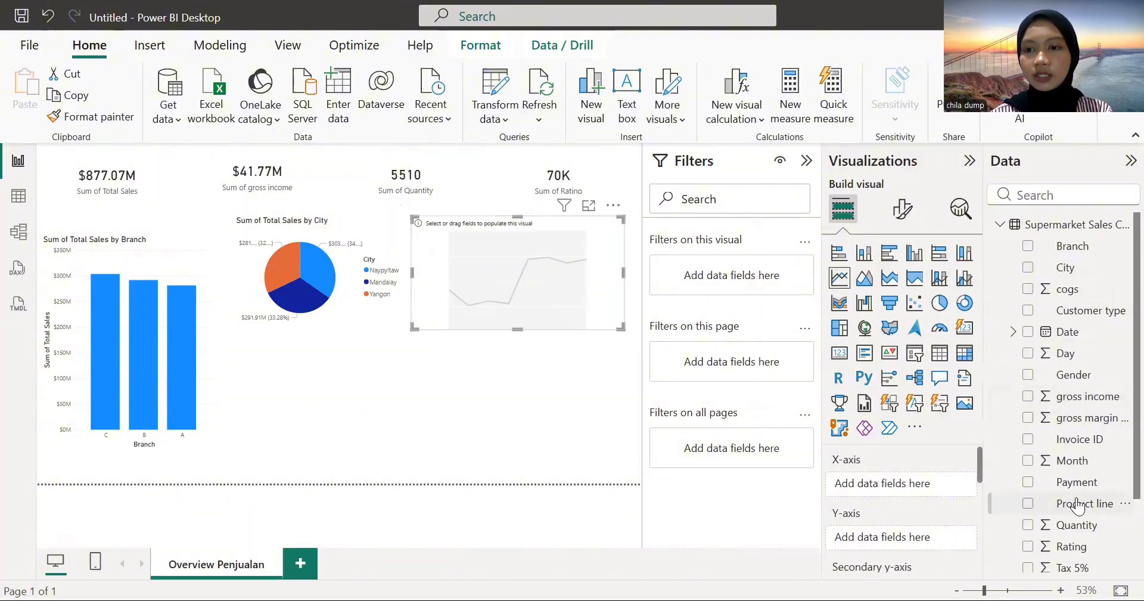
Plot Total Sales against Date in the new line chart.
{"action": "scroll", "coordinate": [1073, 506], "scroll_direction": "down", "scroll_amount": 2}
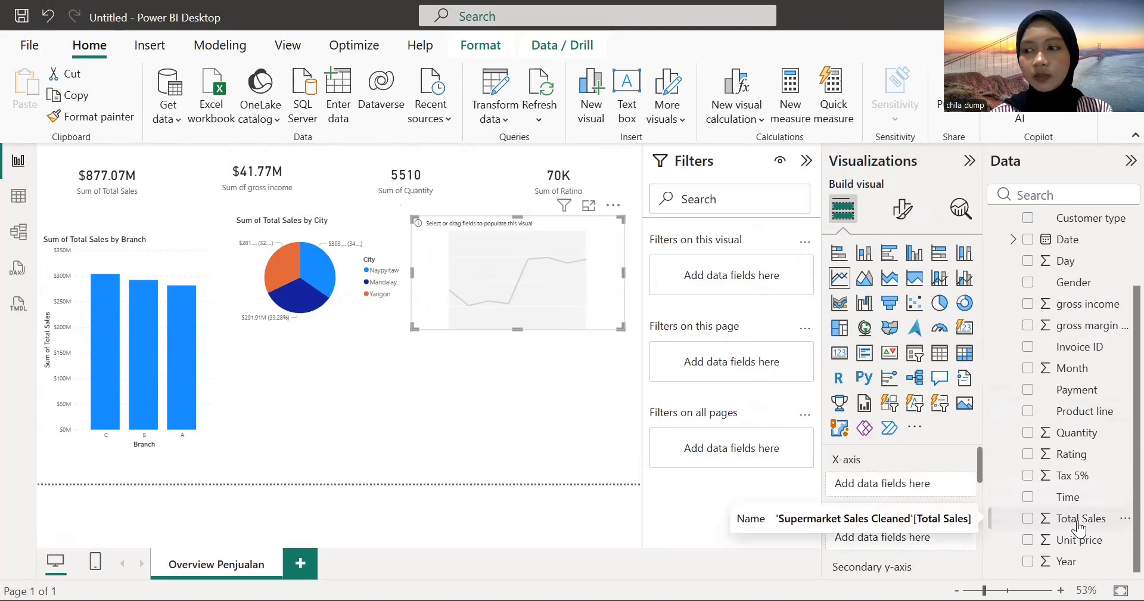
{"action": "left_click_drag", "start_coordinate": [1082, 528], "coordinate": [524, 292]}
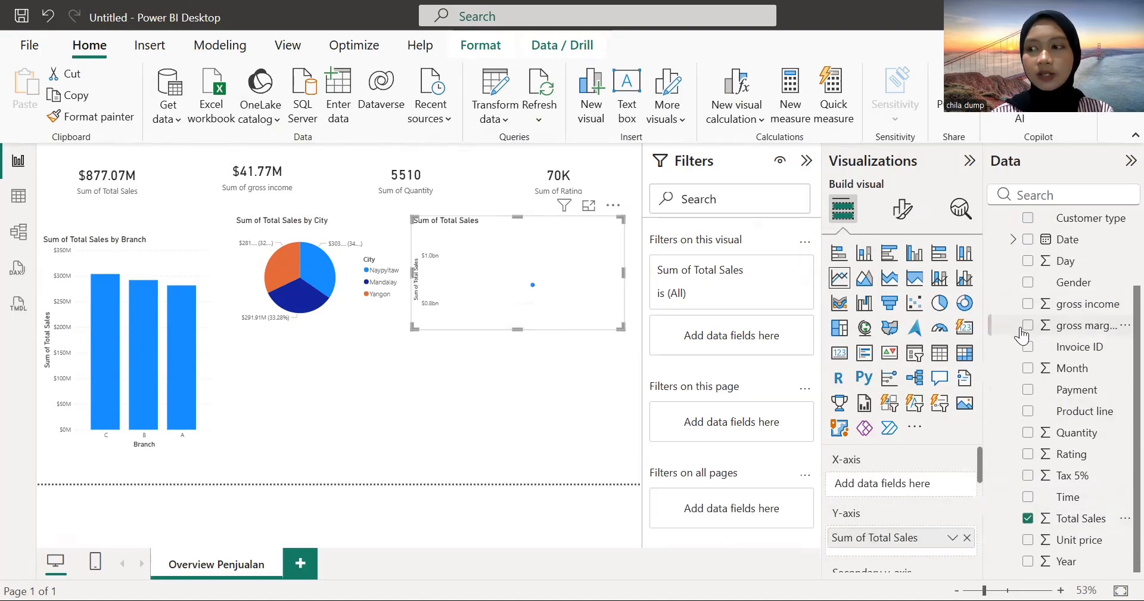
{"action": "scroll", "coordinate": [1020, 331], "scroll_direction": "up", "scroll_amount": 2}
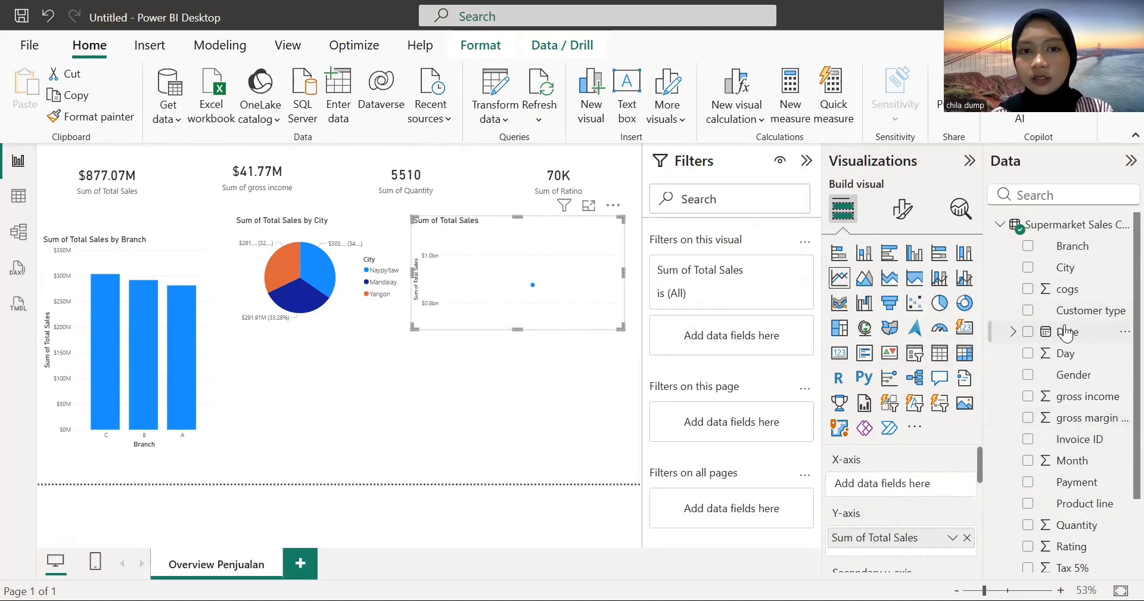
{"action": "left_click_drag", "start_coordinate": [1066, 331], "coordinate": [569, 263]}
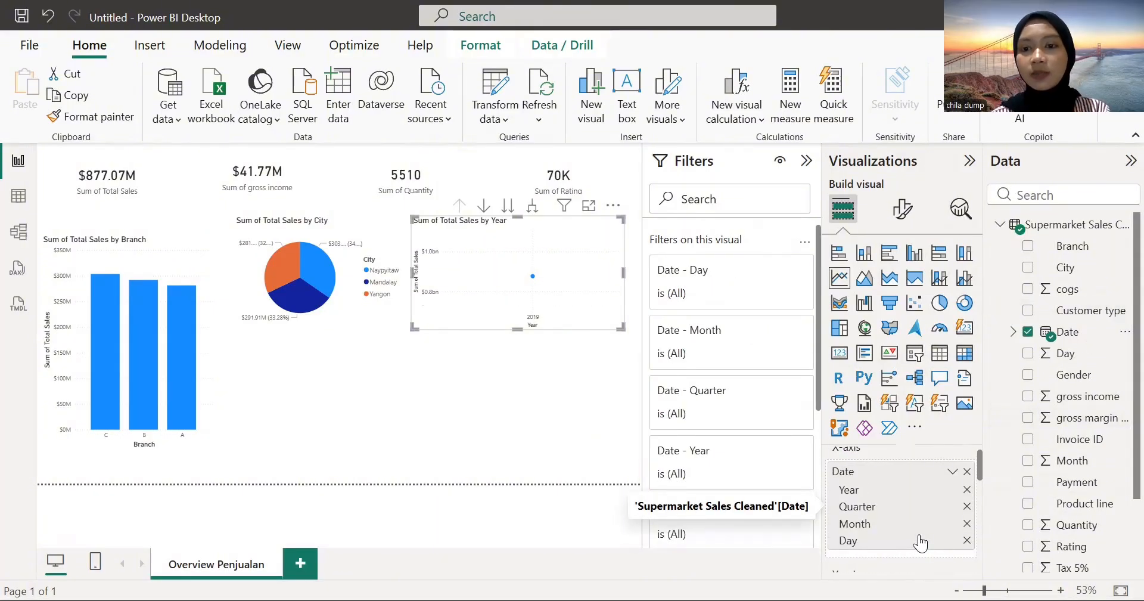
Remove Year, Quarter and Month from the line chart's Date hierarchy, keeping only Day on the X-axis.
{"action": "left_click", "coordinate": [967, 490]}
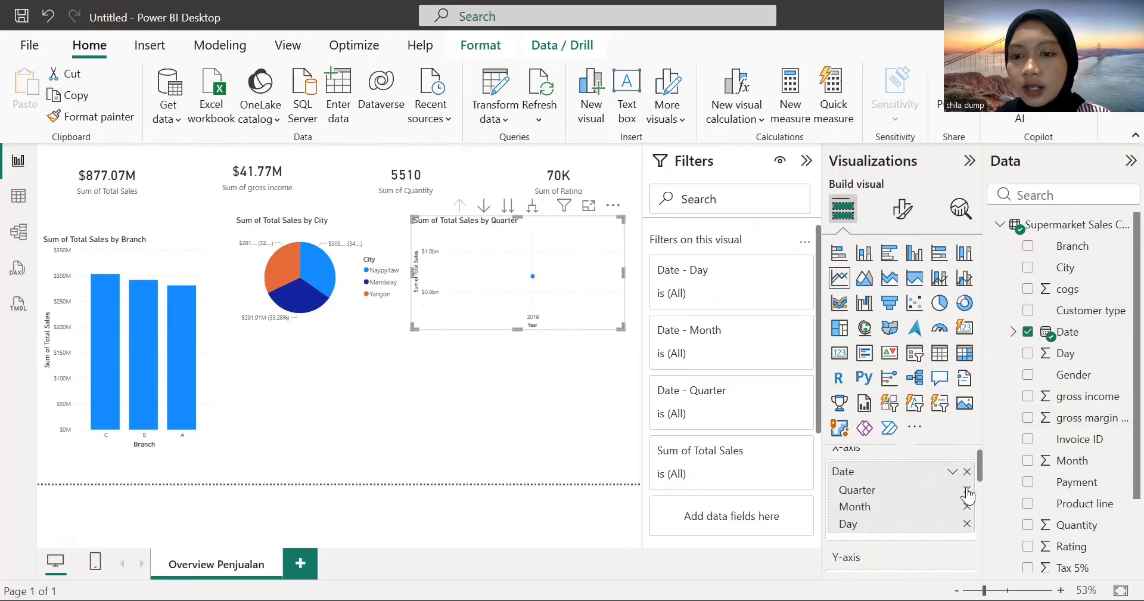
{"action": "left_click", "coordinate": [966, 491]}
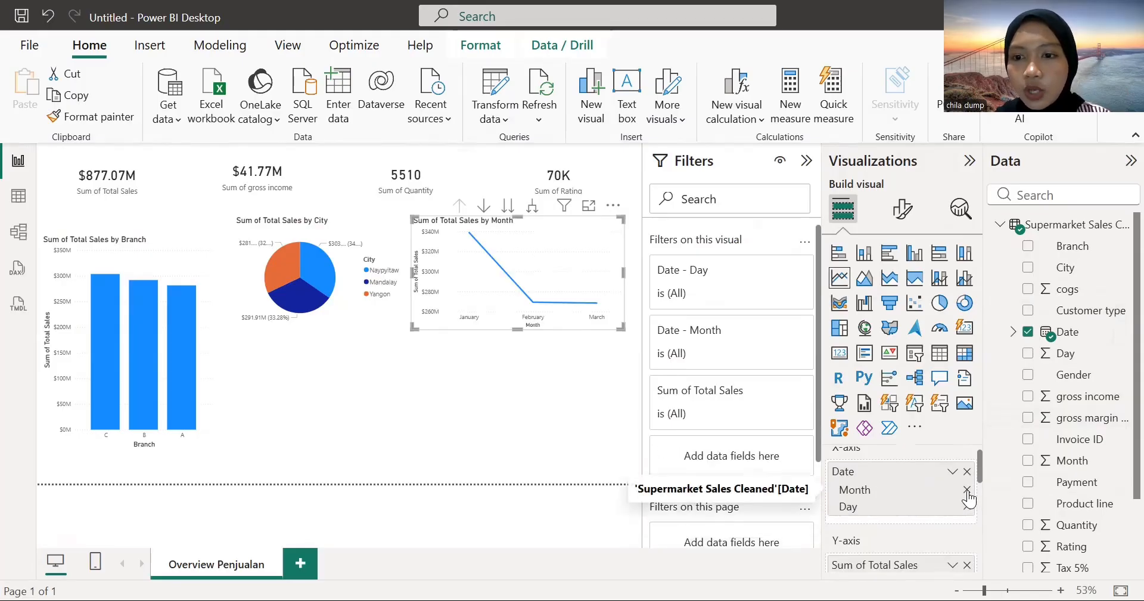
{"action": "left_click", "coordinate": [966, 490]}
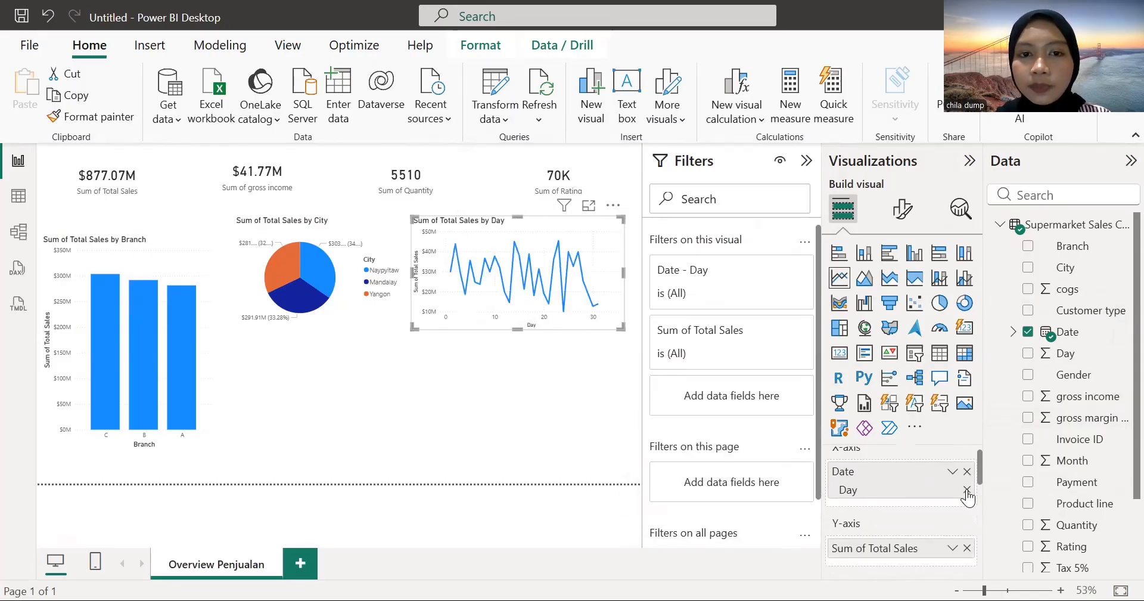
Insert a separate filled map beneath the pie and line charts, stretch it to span both, and use City as its location.
{"action": "left_click", "coordinate": [534, 401]}
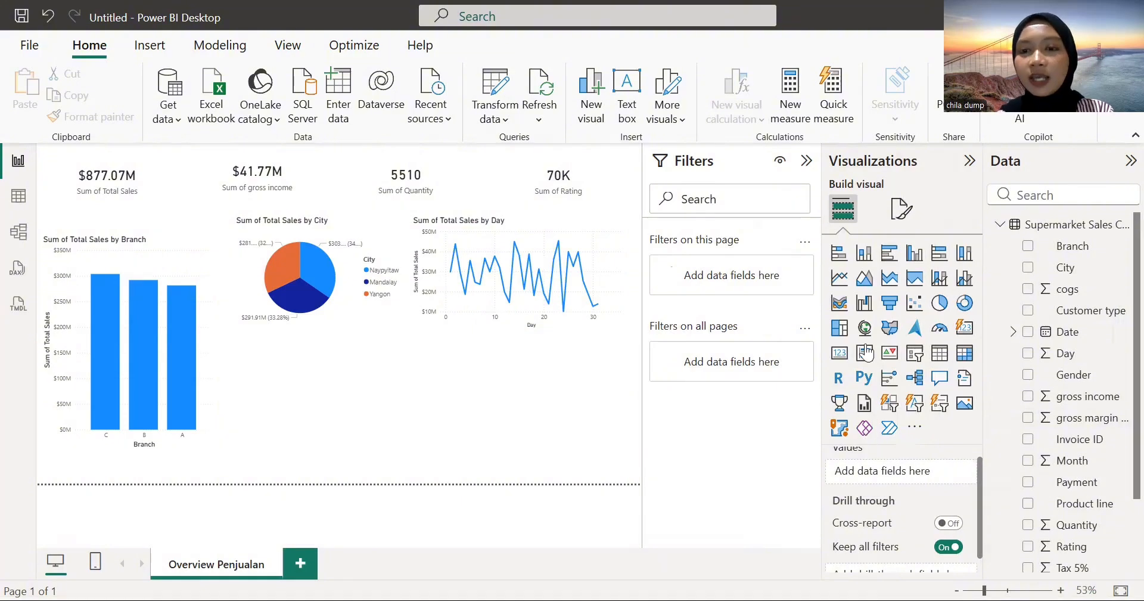
{"action": "left_click", "coordinate": [892, 329]}
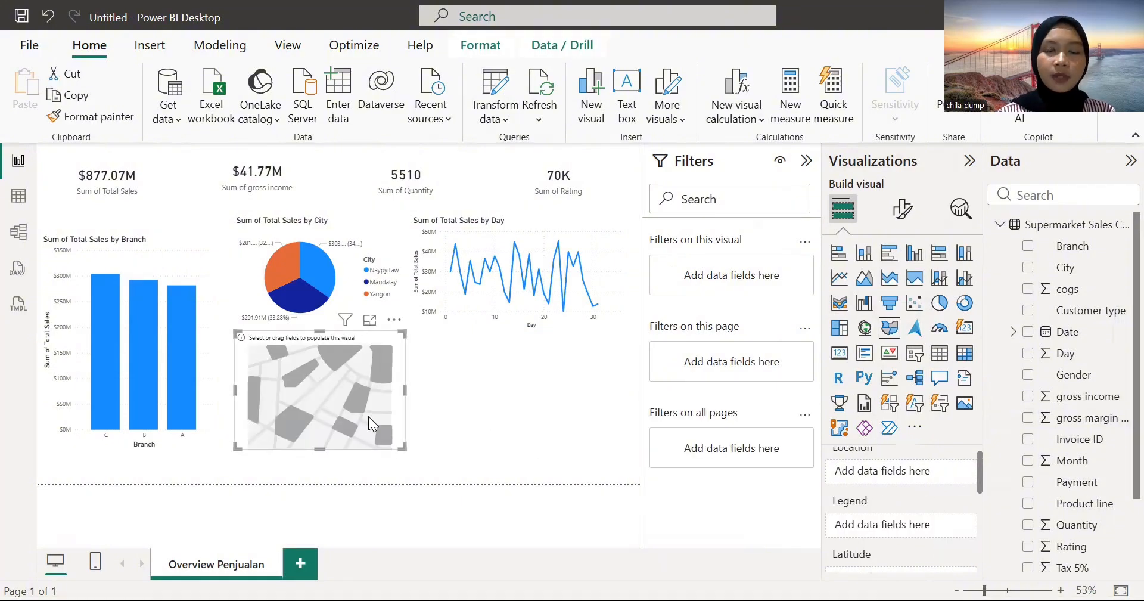
{"action": "left_click_drag", "start_coordinate": [368, 416], "coordinate": [391, 421]}
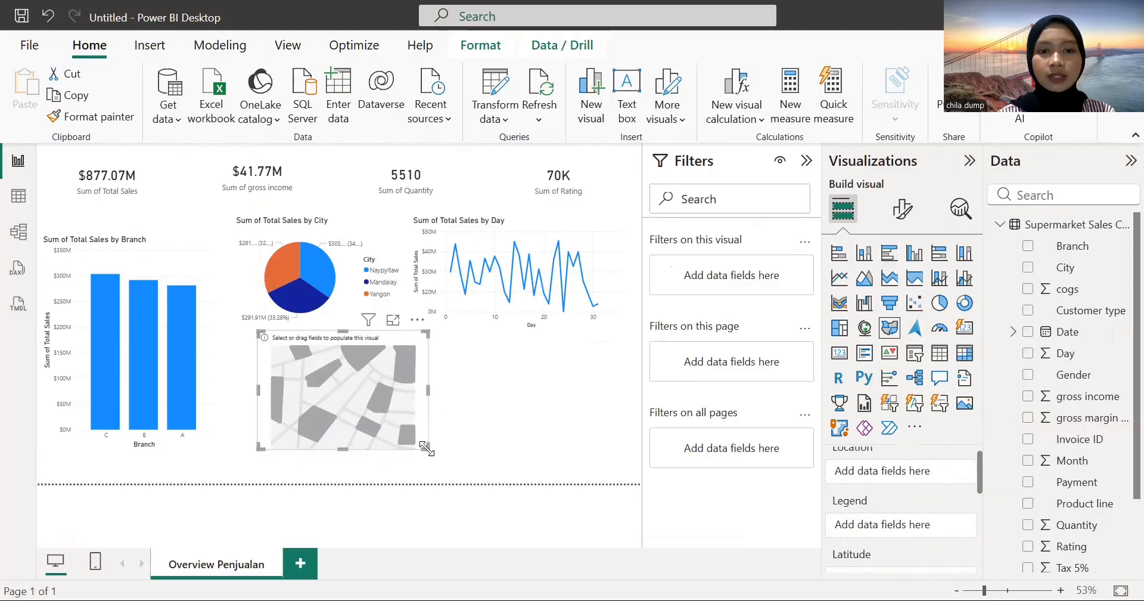
{"action": "left_click_drag", "start_coordinate": [429, 451], "coordinate": [621, 476]}
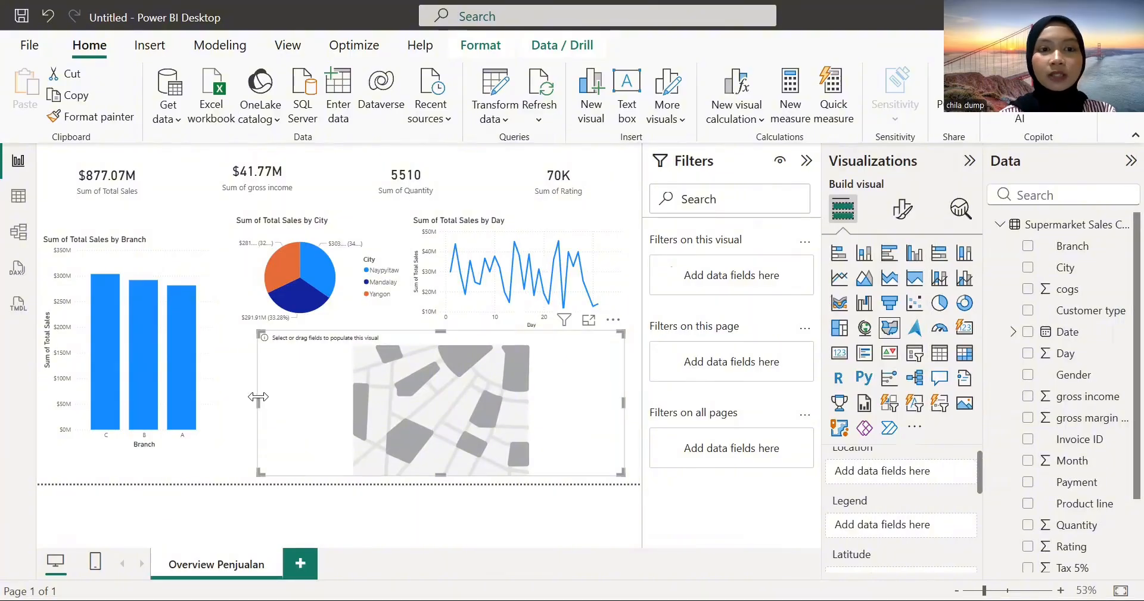
{"action": "left_click_drag", "start_coordinate": [258, 397], "coordinate": [236, 398]}
{"action": "left_click_drag", "start_coordinate": [1056, 267], "coordinate": [448, 414]}
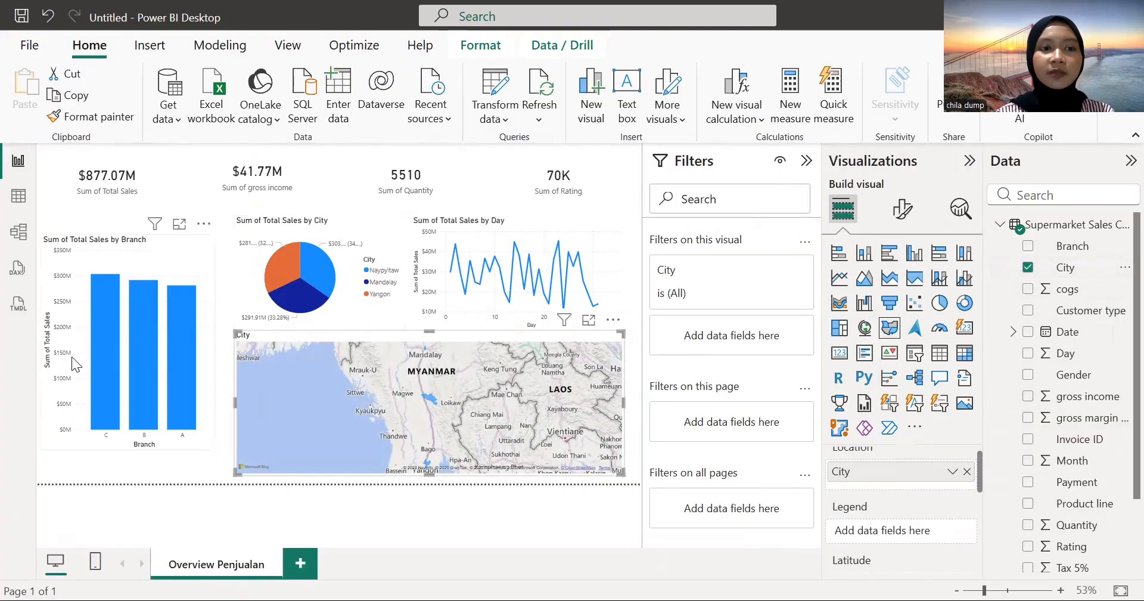
Cross-filter the page by Branch C, Branch B and Branch C again to check how the cards, charts and map respond.
{"action": "left_click", "coordinate": [104, 371]}
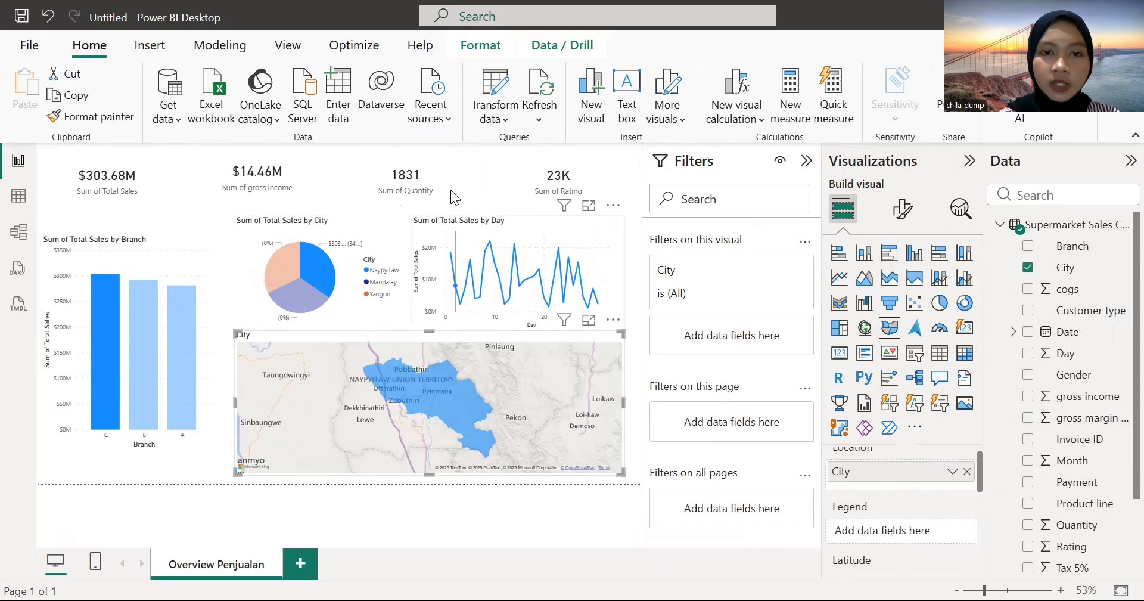
{"action": "mouse_move", "coordinate": [456, 260]}
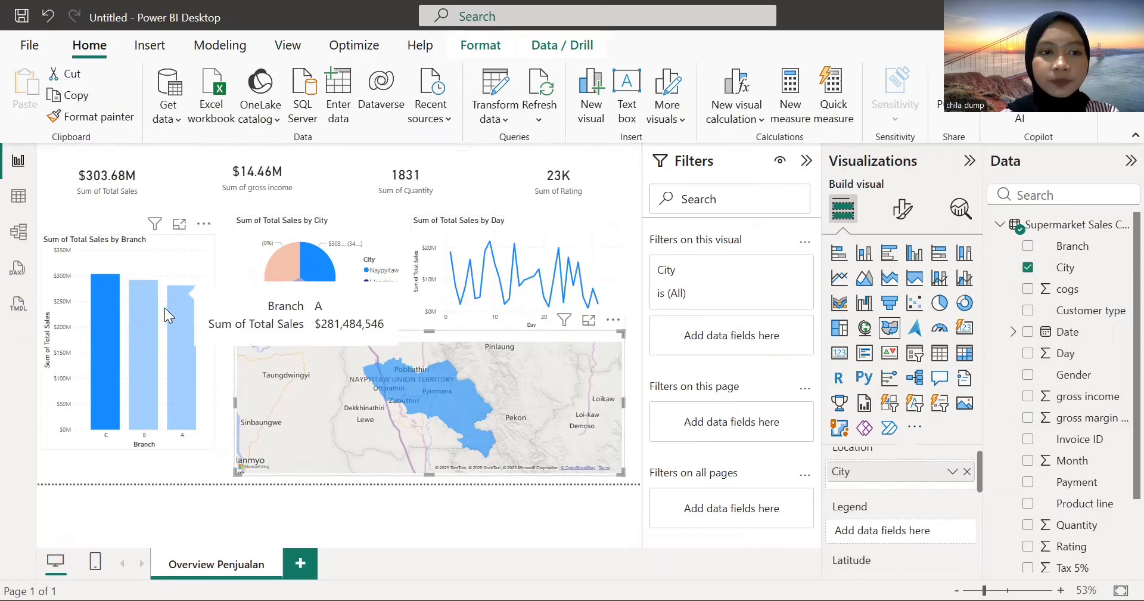
{"action": "left_click", "coordinate": [143, 335]}
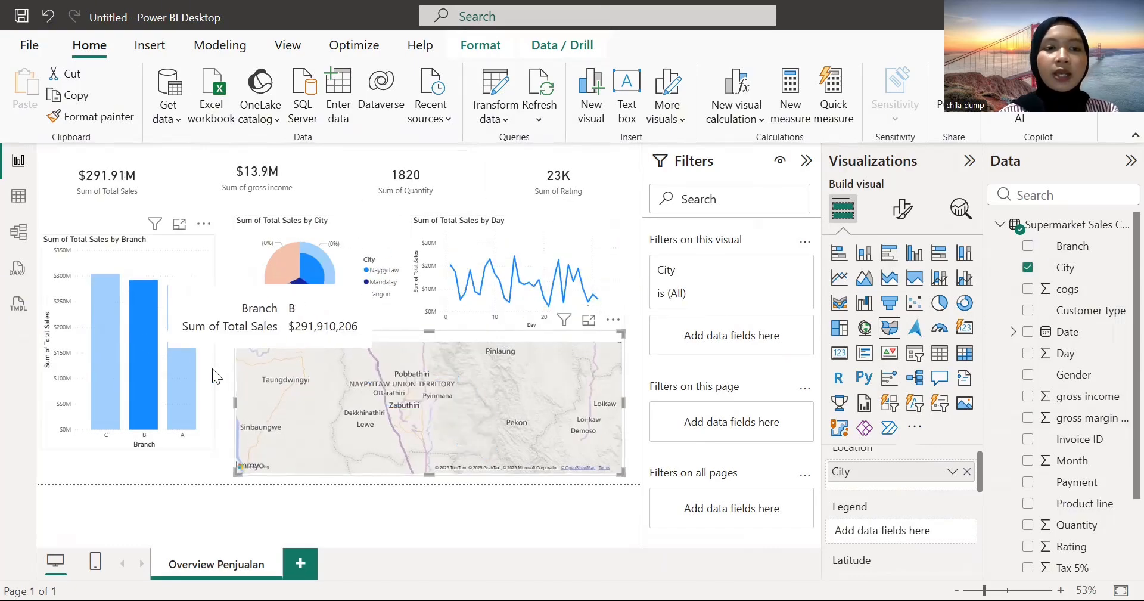
{"action": "left_click", "coordinate": [96, 394]}
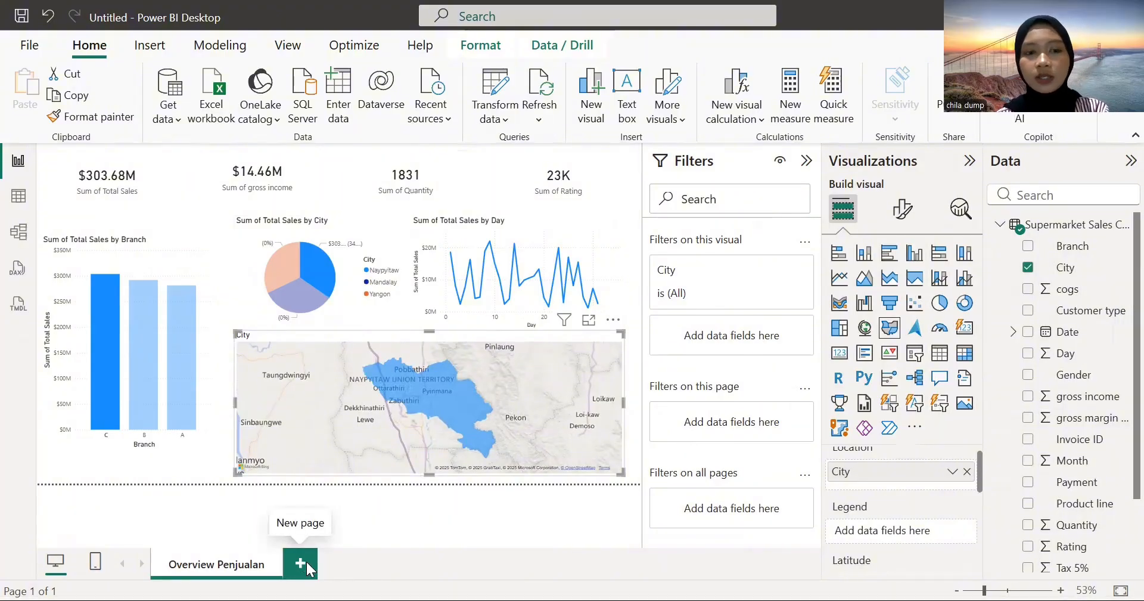
Add a new report page and name it Analisis Produk Pelanggan.
{"action": "left_click", "coordinate": [301, 563]}
{"action": "double_click", "coordinate": [327, 563]}
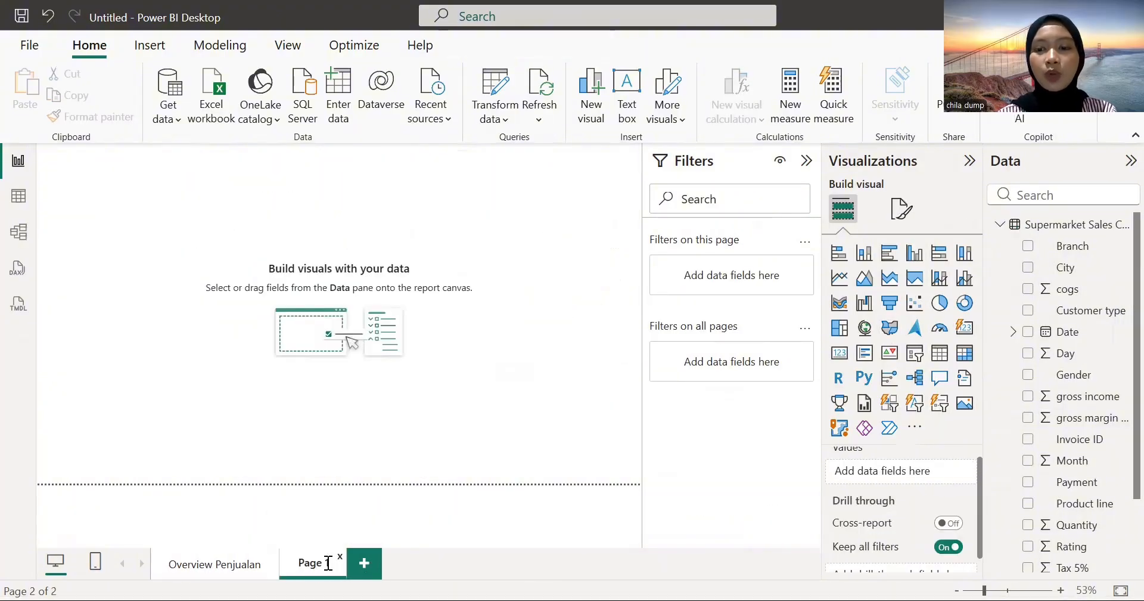
{"action": "key", "text": "BackSpace"}
{"action": "key", "text": "BackSpace"}
{"action": "key", "text": "BackSpace"}
{"action": "key", "text": "BackSpace"}
{"action": "key", "text": "BackSpace"}
{"action": "key", "text": "BackSpace"}
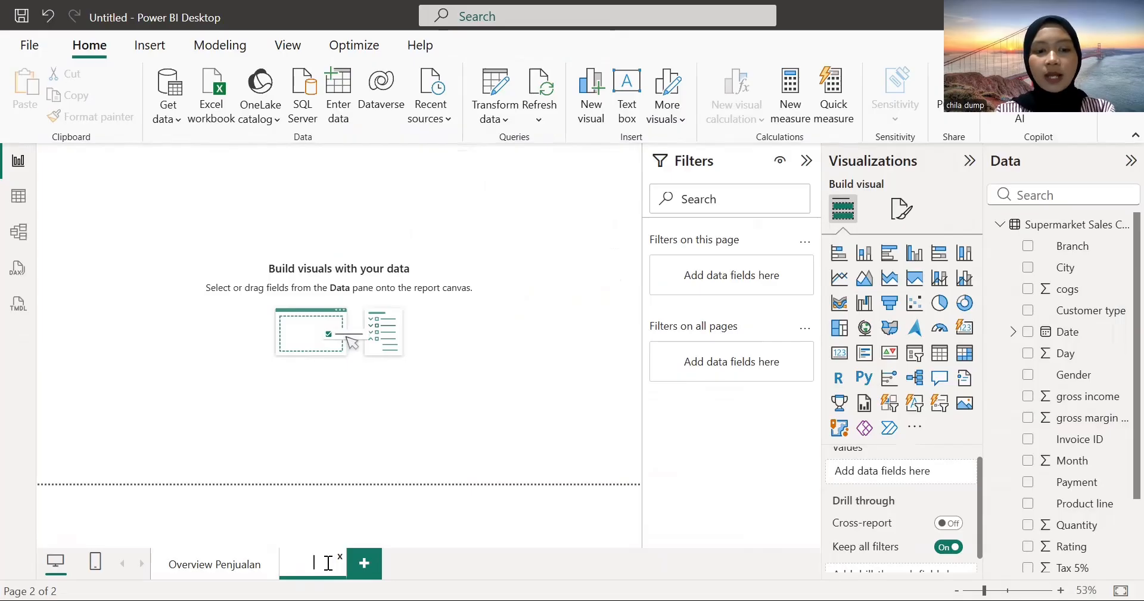
{"action": "type", "text": "Analis"}
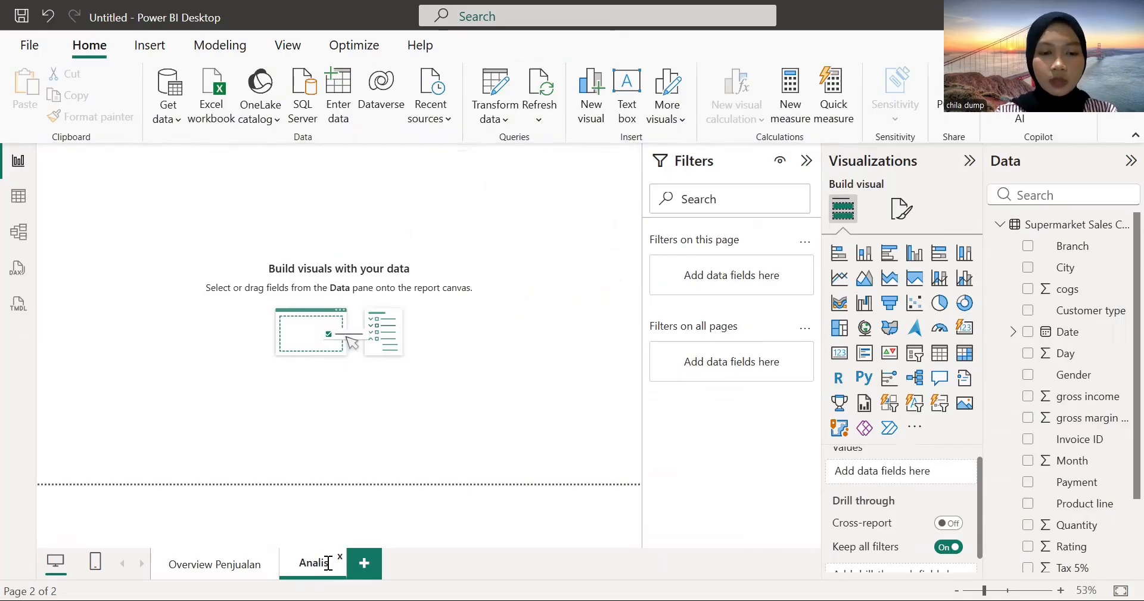
{"action": "key", "text": "BackSpace"}
{"action": "key", "text": "BackSpace"}
{"action": "key", "text": "BackSpace"}
{"action": "key", "text": "BackSpace"}
{"action": "key", "text": "BackSpace"}
{"action": "key", "text": "BackSpace"}
{"action": "type", "text": "Produ"}
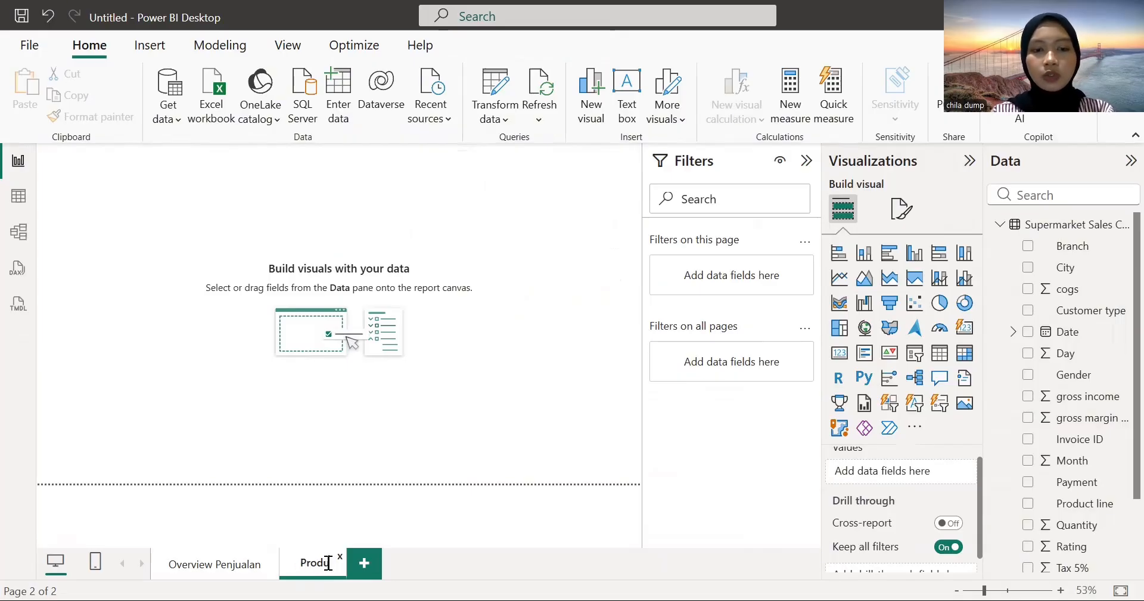
{"action": "key", "text": "BackSpace"}
{"action": "key", "text": "BackSpace"}
{"action": "key", "text": "BackSpace"}
{"action": "key", "text": "BackSpace"}
{"action": "key", "text": "BackSpace"}
{"action": "type", "text": "Anggar"}
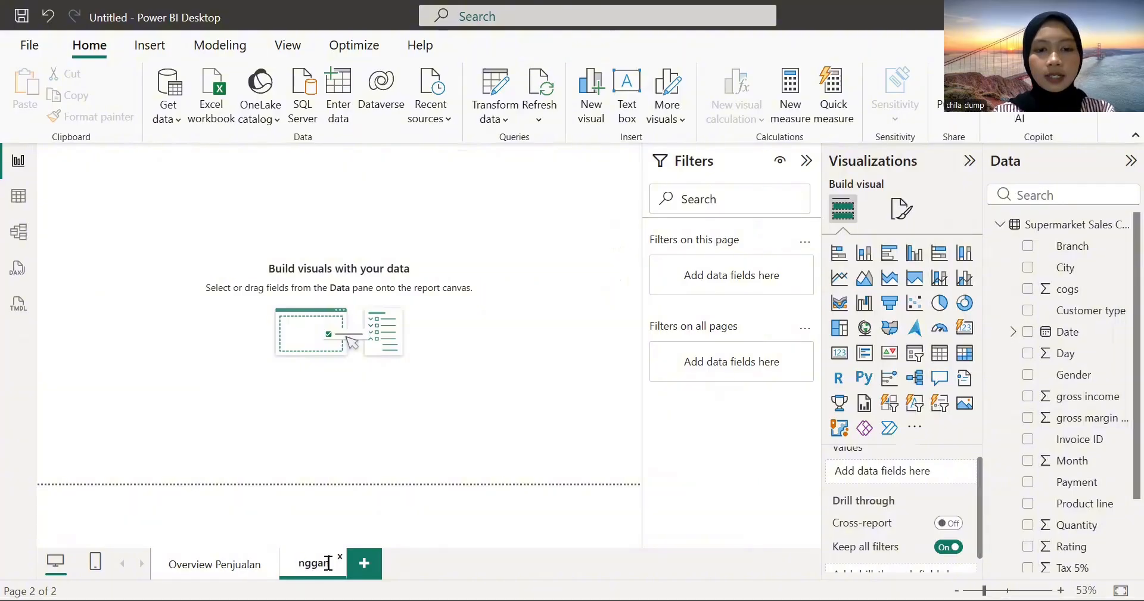
{"action": "left_click", "coordinate": [482, 435]}
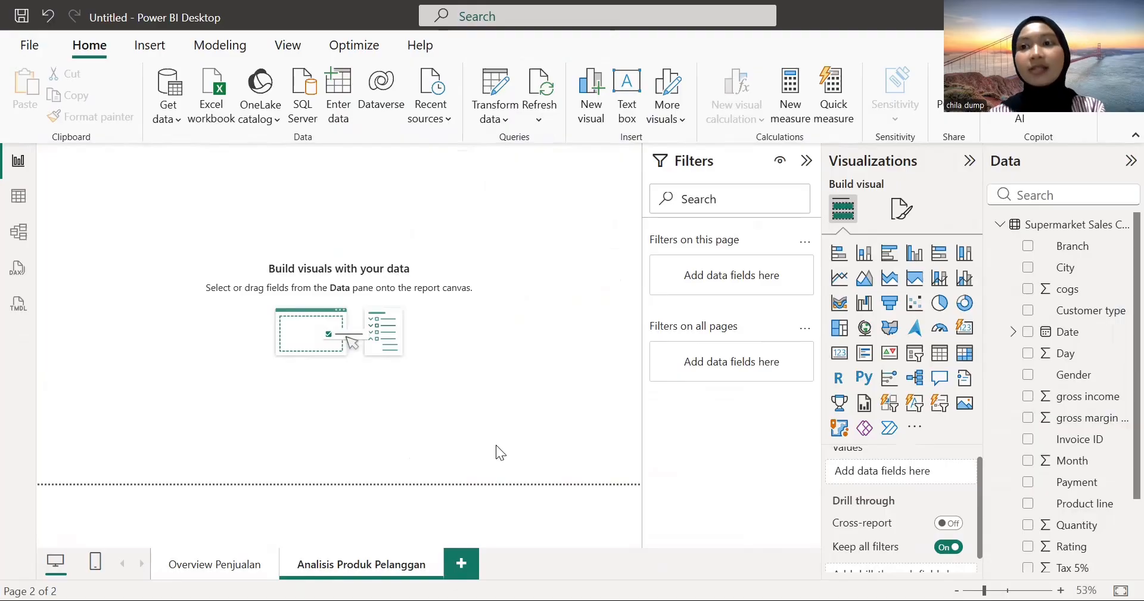
Insert a stacked bar chart in the page's upper-left area and widen it to almost half the page width.
{"action": "left_click", "coordinate": [837, 257]}
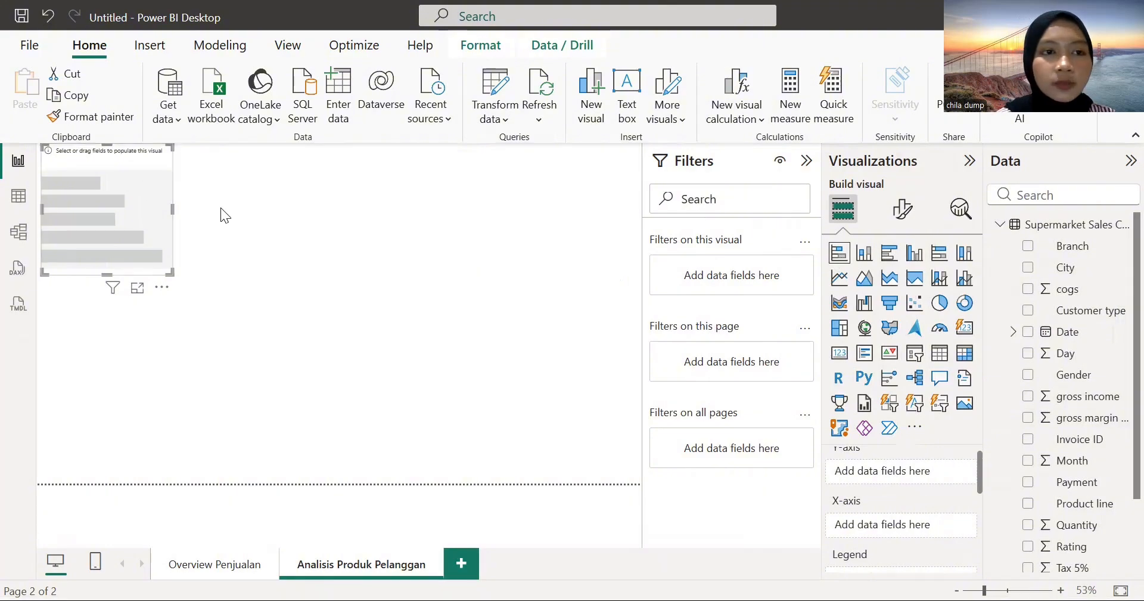
{"action": "left_click_drag", "start_coordinate": [99, 223], "coordinate": [117, 247]}
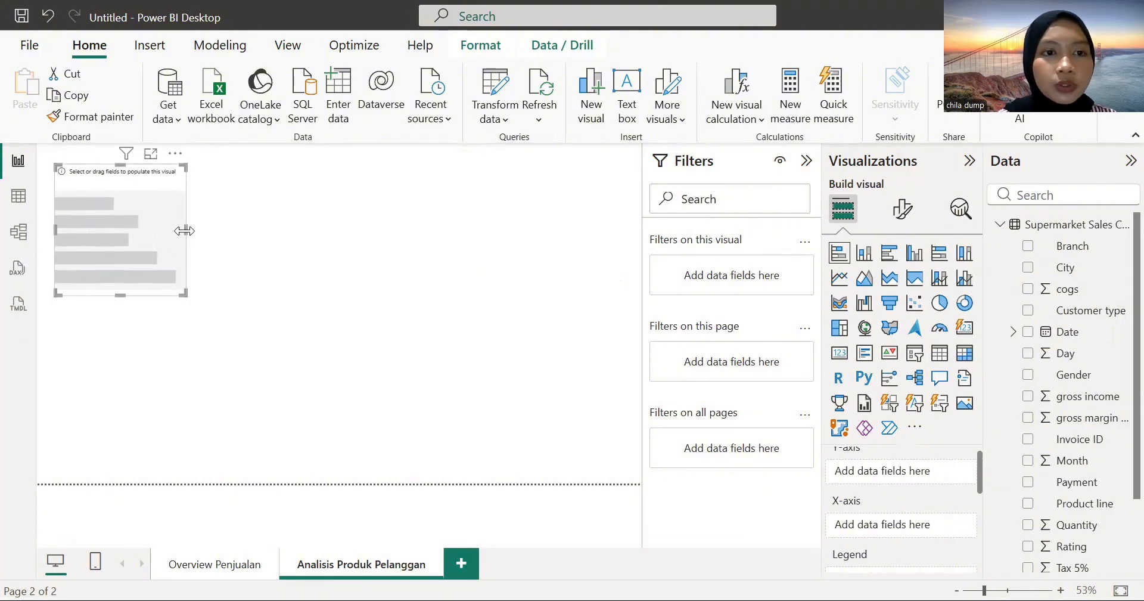
{"action": "left_click_drag", "start_coordinate": [185, 230], "coordinate": [226, 233]}
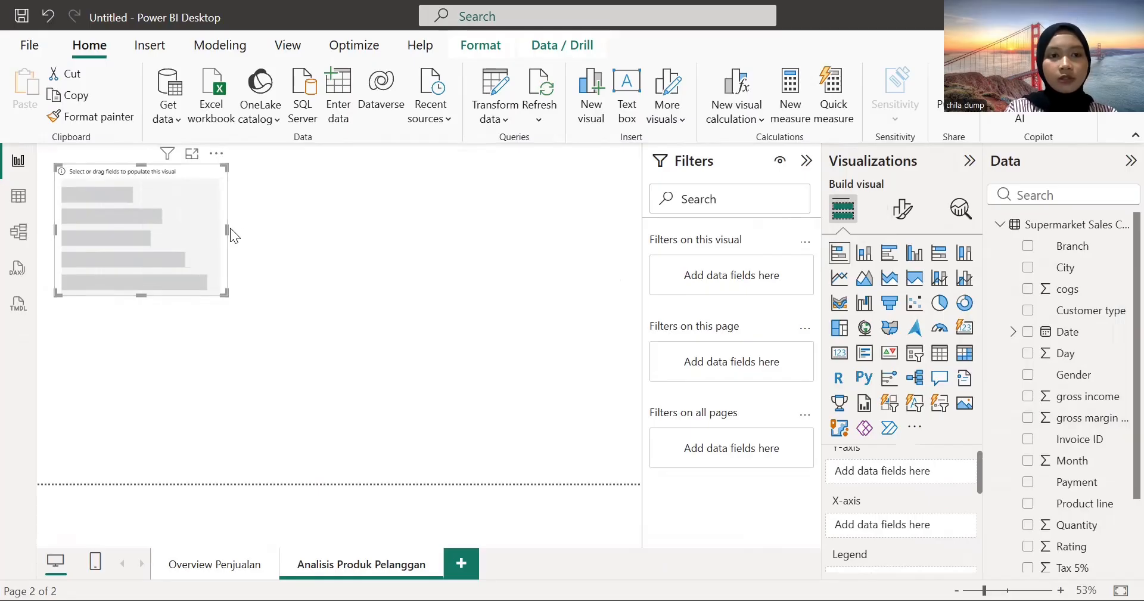
{"action": "left_click_drag", "start_coordinate": [229, 229], "coordinate": [340, 242]}
Plot Total Sales by Product line in the stacked bar chart.
{"action": "scroll", "coordinate": [1107, 505], "scroll_direction": "down", "scroll_amount": 3}
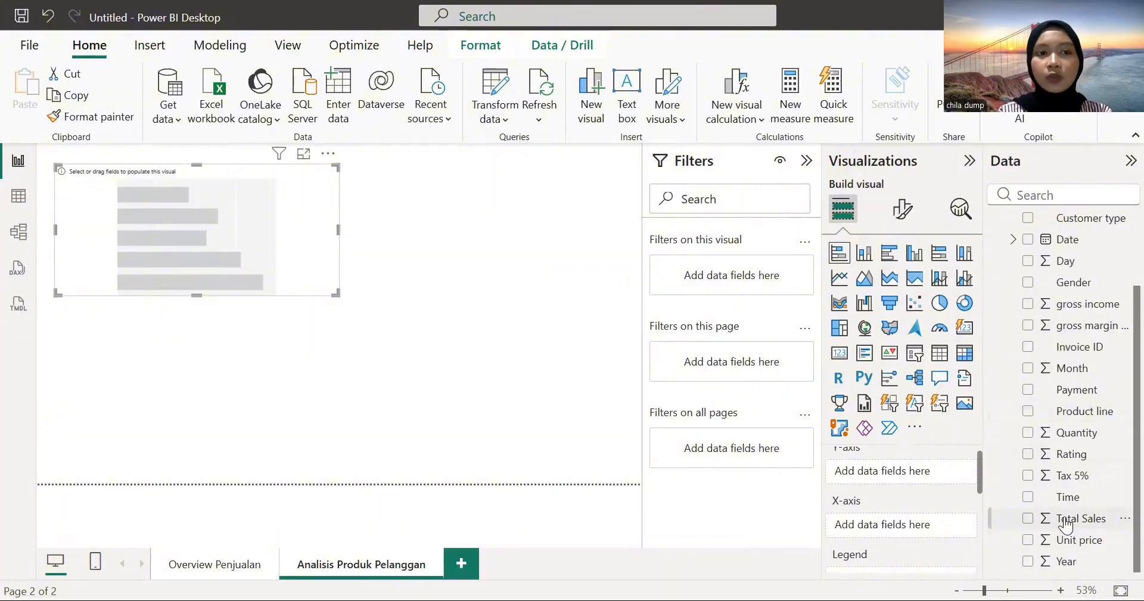
{"action": "left_click_drag", "start_coordinate": [1066, 525], "coordinate": [197, 219]}
{"action": "scroll", "coordinate": [1073, 377], "scroll_direction": "up", "scroll_amount": 3}
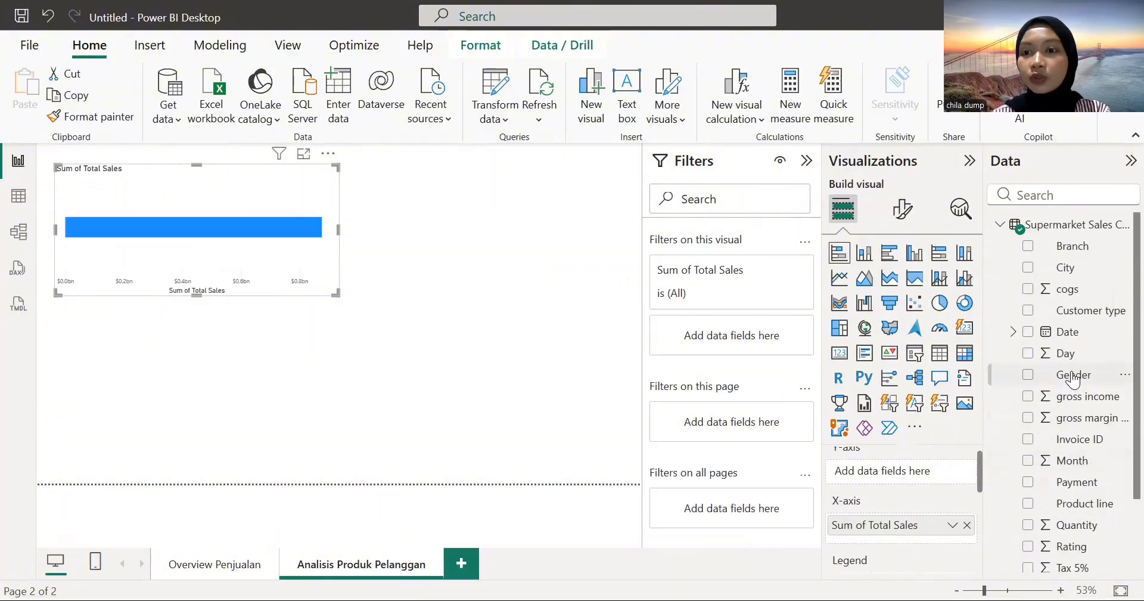
{"action": "scroll", "coordinate": [1072, 377], "scroll_direction": "down", "scroll_amount": 3}
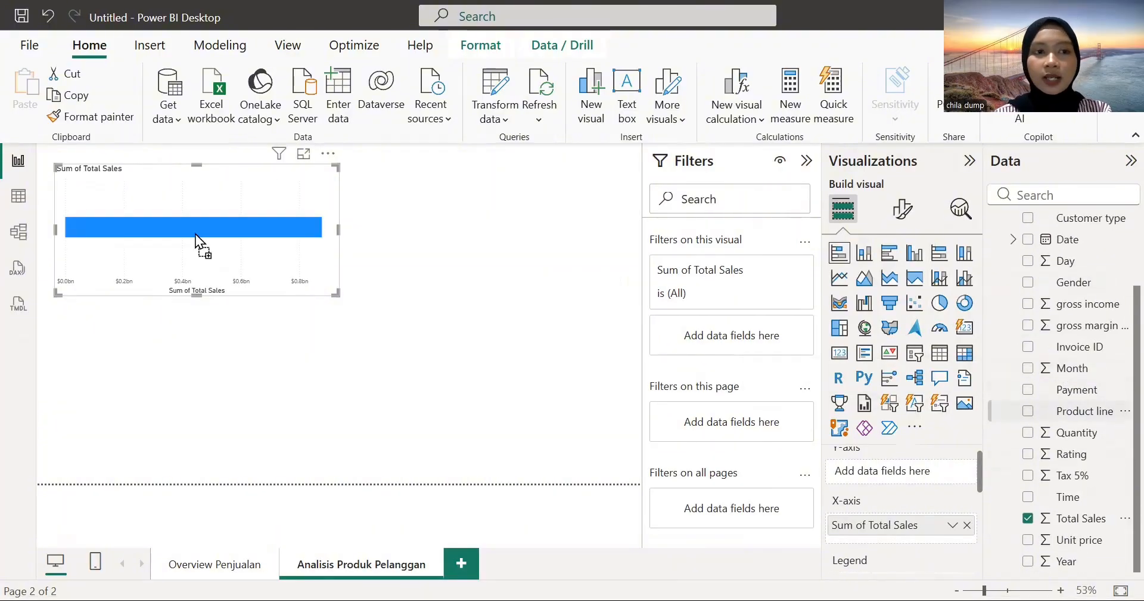
{"action": "left_click_drag", "start_coordinate": [196, 234], "coordinate": [195, 235]}
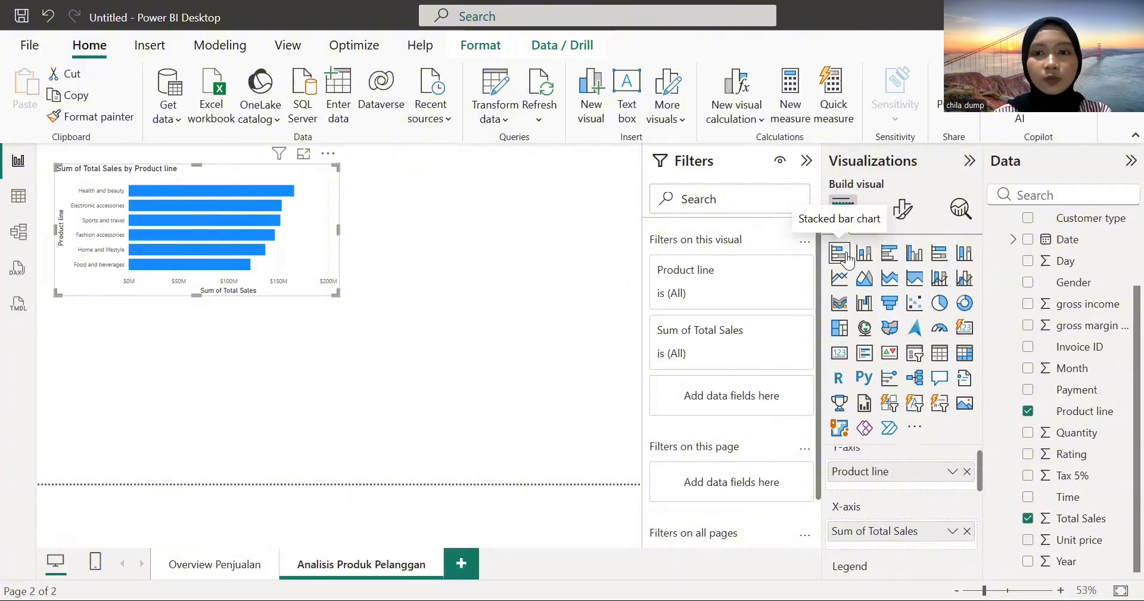
Insert a second stacked bar chart below the first, make it slightly narrower, and plot Quantity by Product line.
{"action": "left_click", "coordinate": [510, 306]}
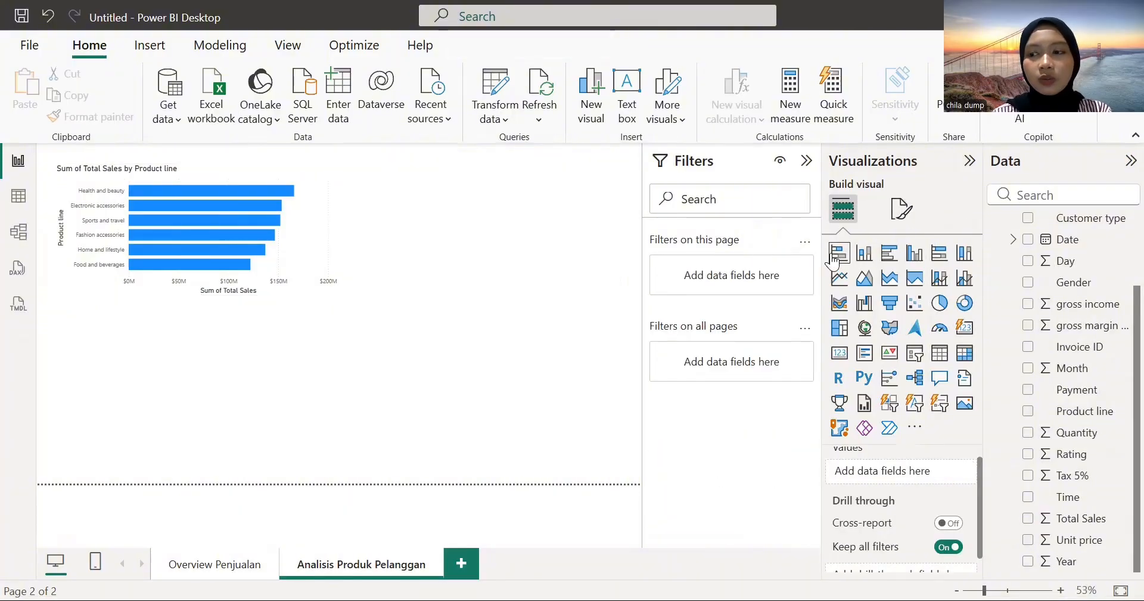
{"action": "left_click", "coordinate": [839, 253]}
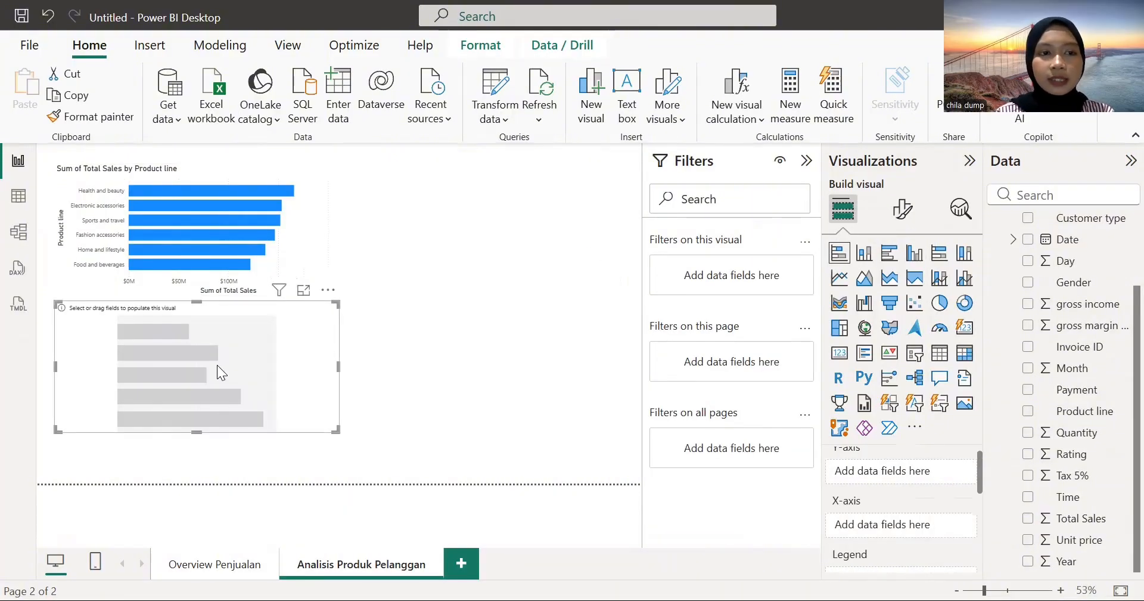
{"action": "left_click_drag", "start_coordinate": [217, 364], "coordinate": [223, 386]}
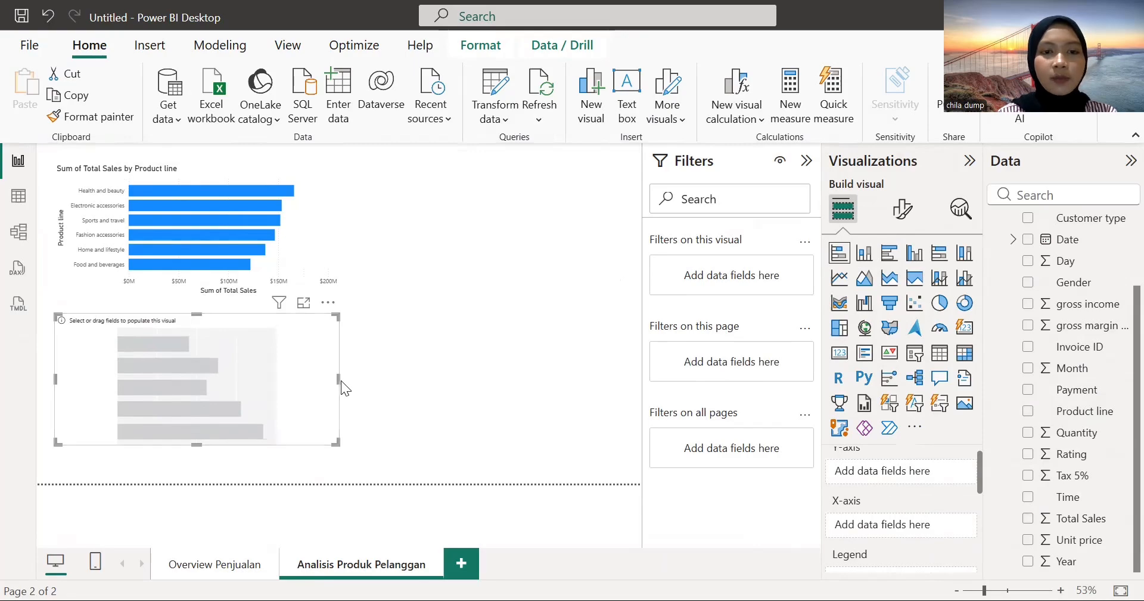
{"action": "left_click_drag", "start_coordinate": [338, 379], "coordinate": [279, 381]}
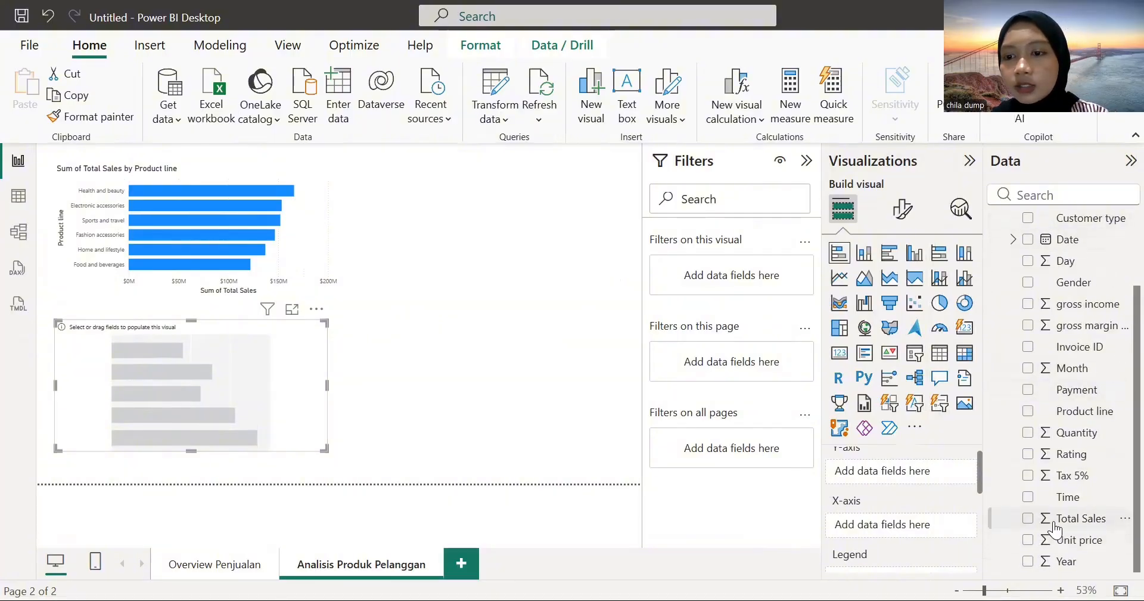
{"action": "left_click_drag", "start_coordinate": [1053, 442], "coordinate": [262, 387]}
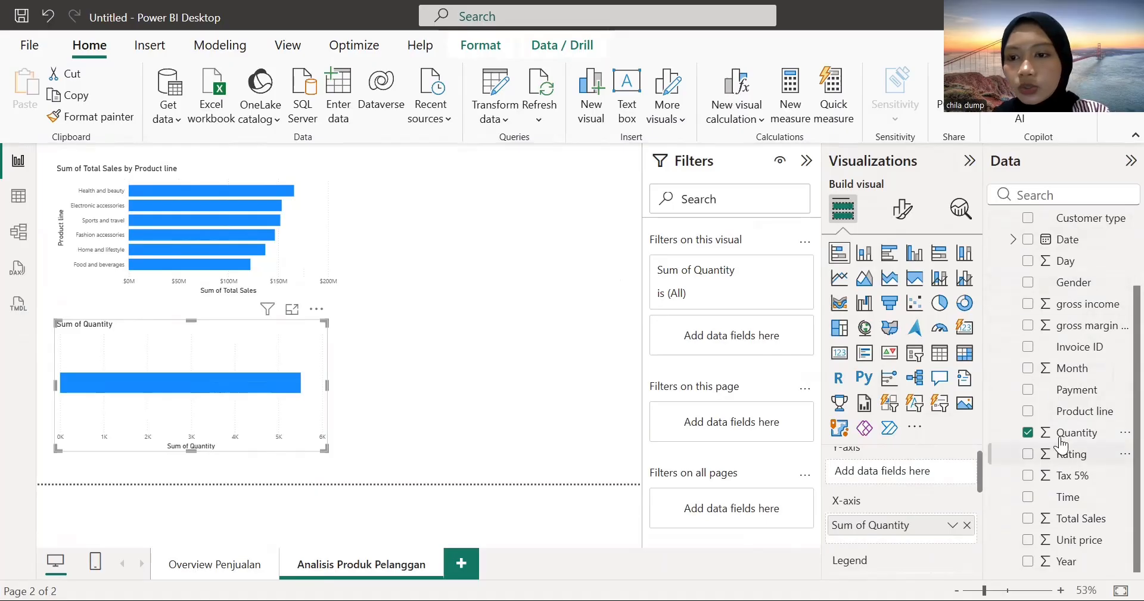
{"action": "left_click_drag", "start_coordinate": [1063, 417], "coordinate": [263, 391]}
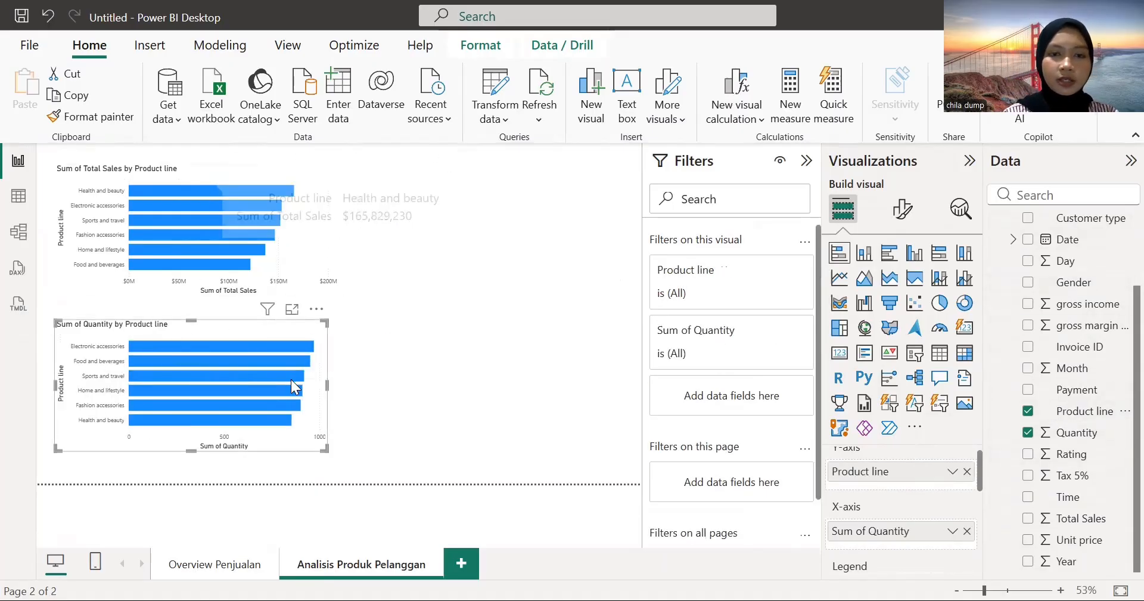
Insert a pie chart in the page's upper-right area, making it narrower and slightly taller beside the Total Sales bar chart.
{"action": "left_click", "coordinate": [511, 338]}
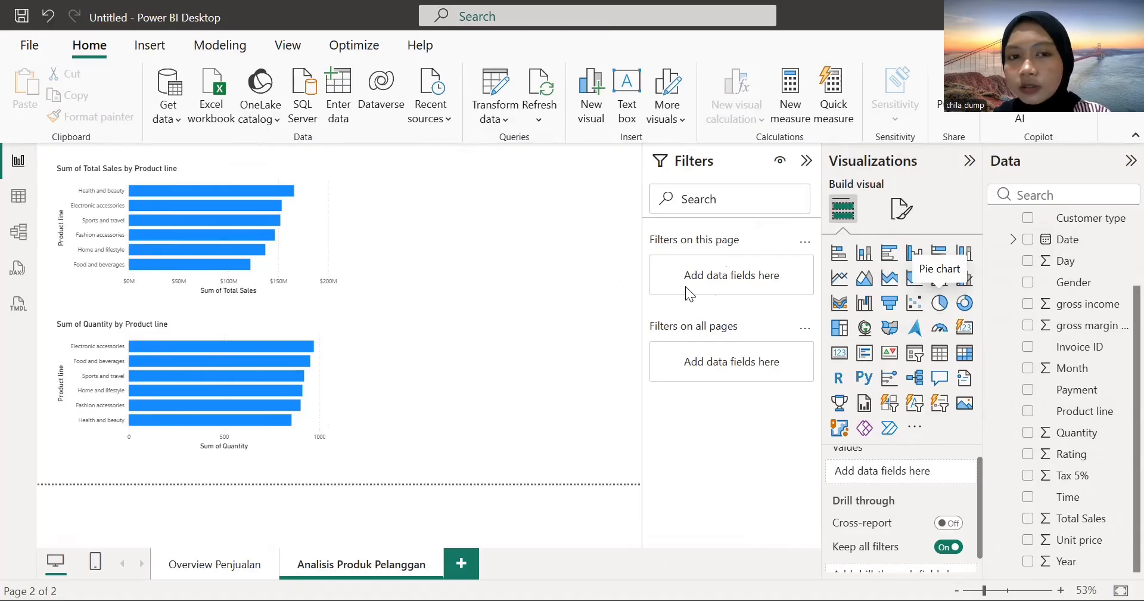
{"action": "left_click", "coordinate": [934, 305]}
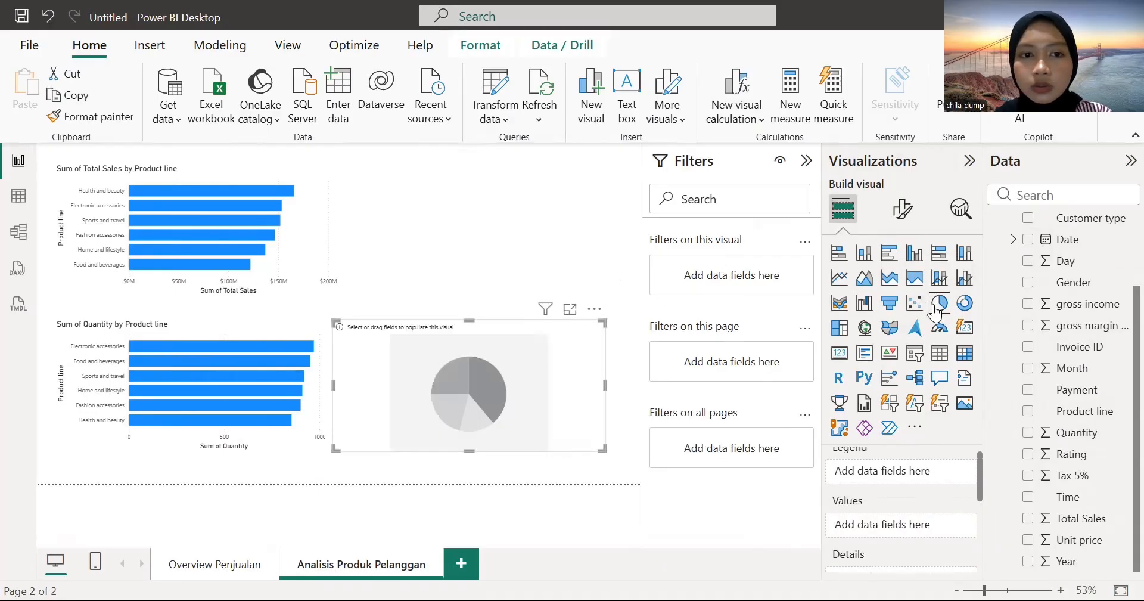
{"action": "left_click_drag", "start_coordinate": [499, 393], "coordinate": [517, 234]}
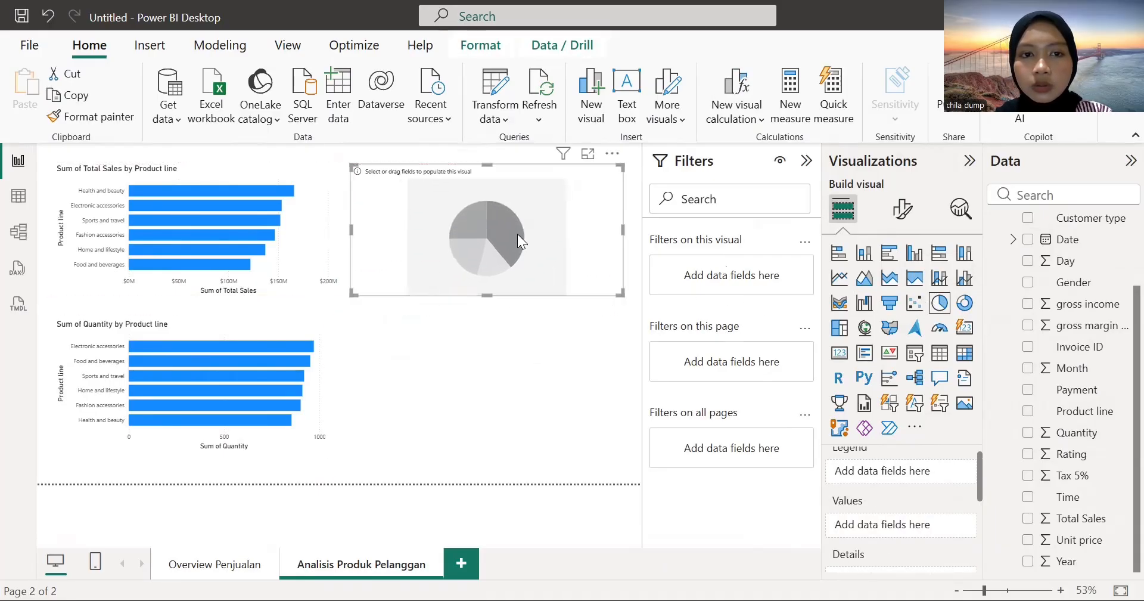
{"action": "left_click_drag", "start_coordinate": [351, 291], "coordinate": [381, 304]}
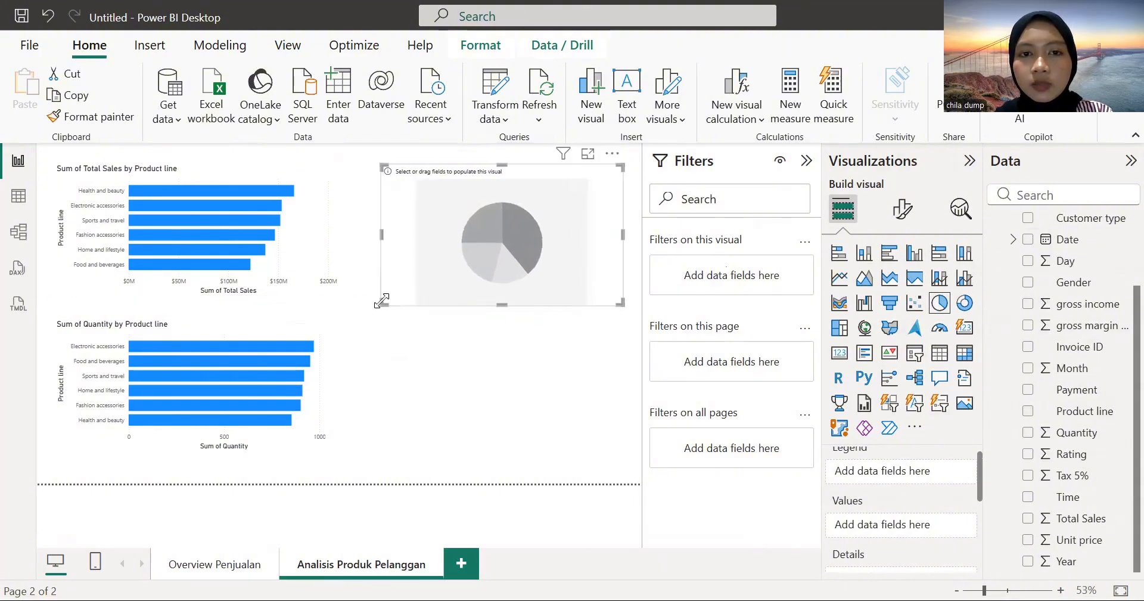
{"action": "mouse_move", "coordinate": [617, 301]}
{"action": "left_mouse_down"}
{"action": "mouse_move", "coordinate": [593, 298]}
{"action": "mouse_move", "coordinate": [620, 316]}
{"action": "mouse_move", "coordinate": [624, 301]}
{"action": "left_mouse_up"}
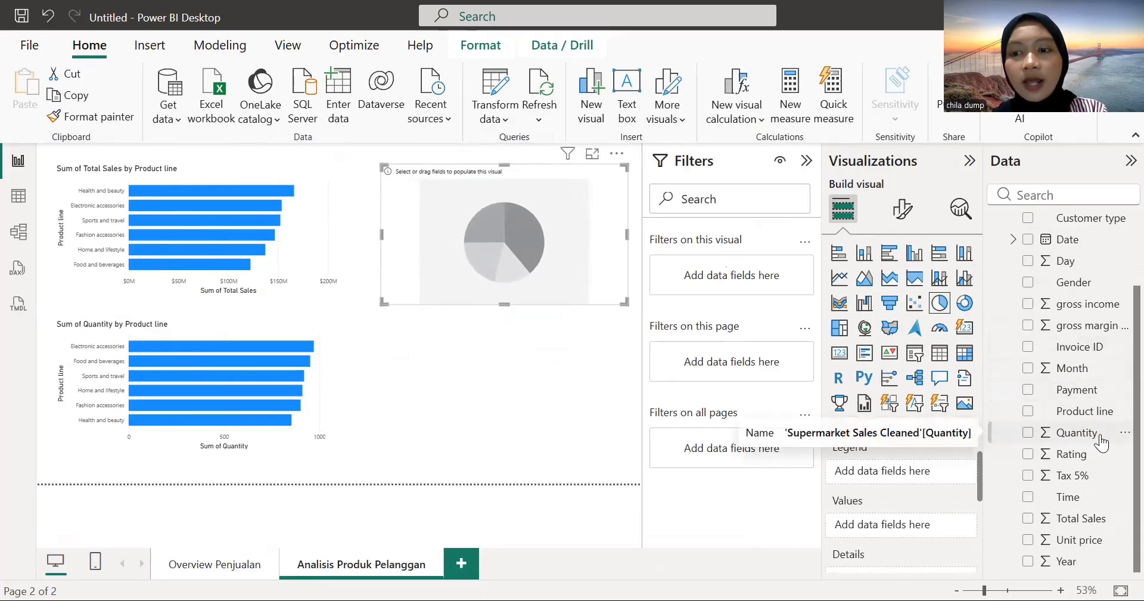
Plot Total Sales by Payment in the pie chart.
{"action": "left_click_drag", "start_coordinate": [1069, 524], "coordinate": [502, 202]}
{"action": "scroll", "coordinate": [1079, 415], "scroll_direction": "up", "scroll_amount": 3}
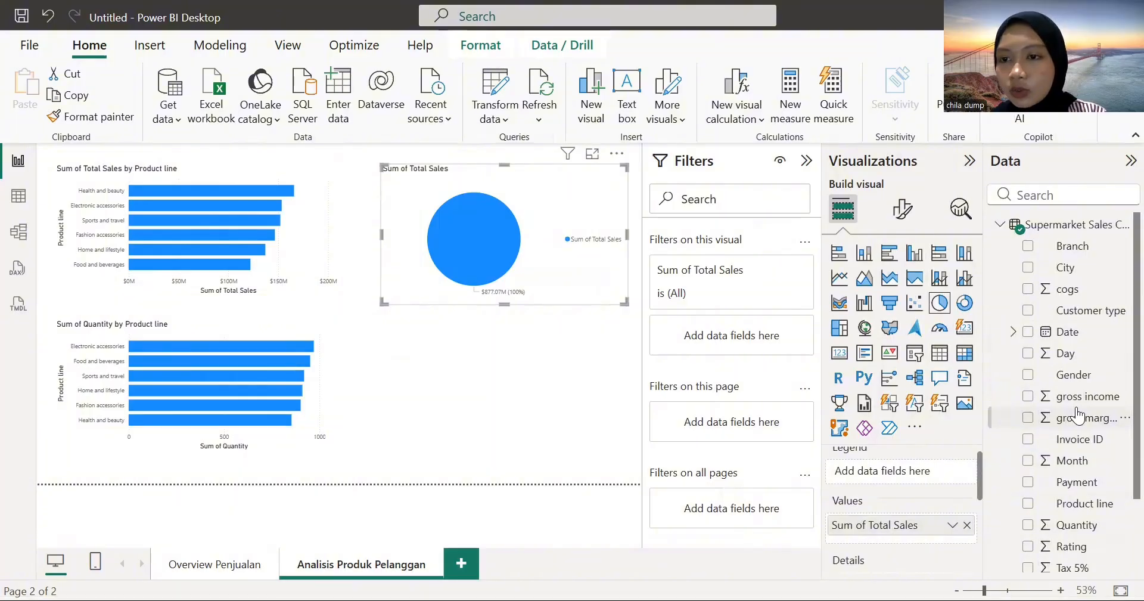
{"action": "scroll", "coordinate": [1077, 413], "scroll_direction": "down", "scroll_amount": 1}
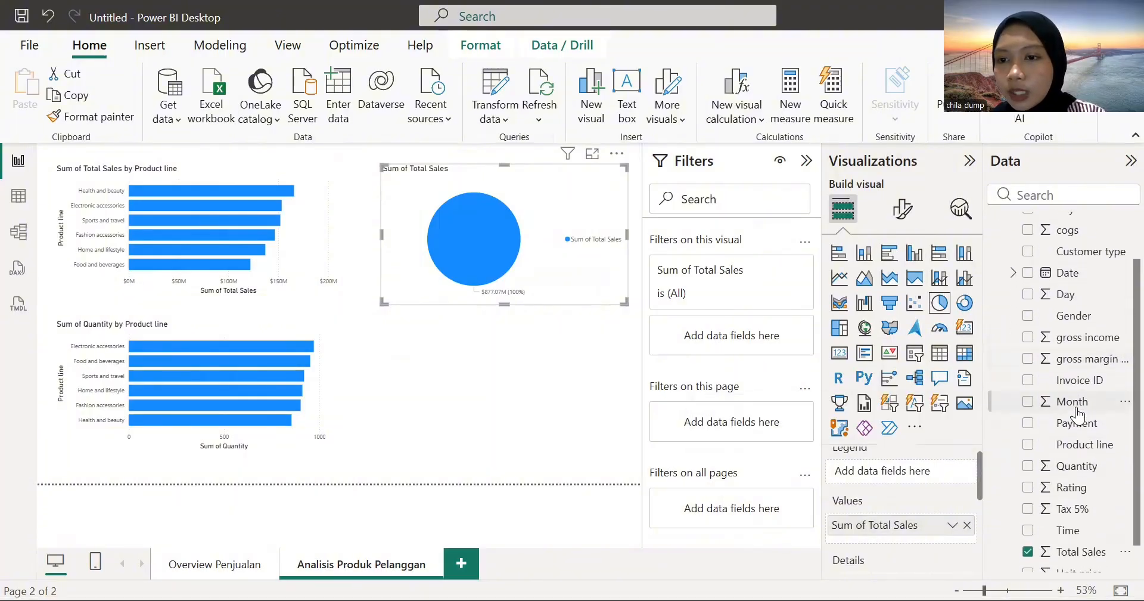
{"action": "left_click_drag", "start_coordinate": [1077, 421], "coordinate": [471, 241]}
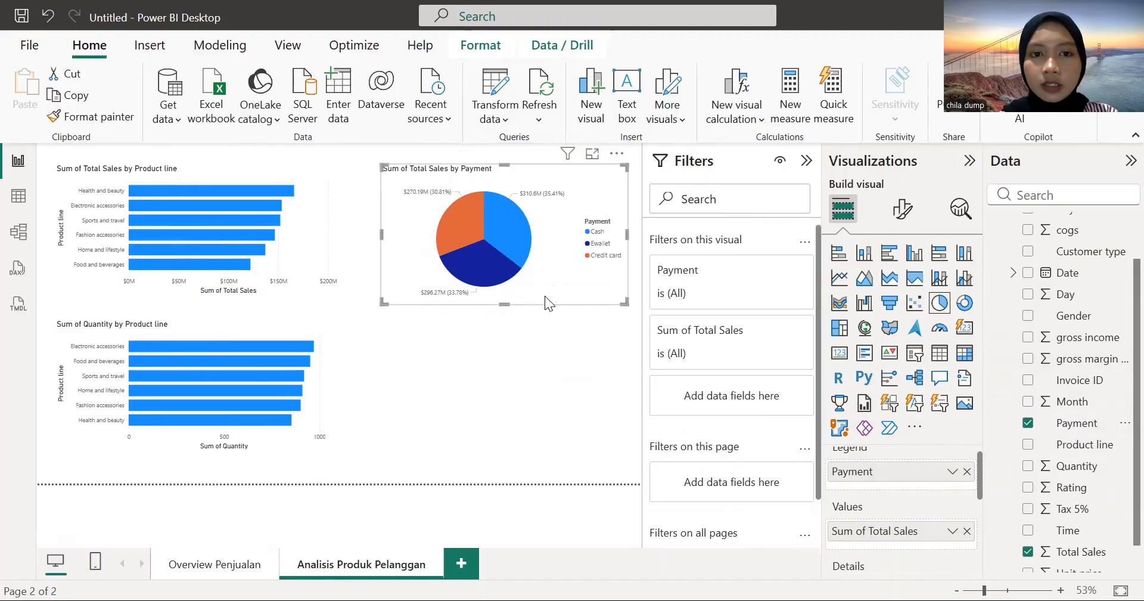
Insert a stacked column chart below the pie chart, narrow it, and shift it closer to the Quantity bar chart.
{"action": "left_click", "coordinate": [375, 230]}
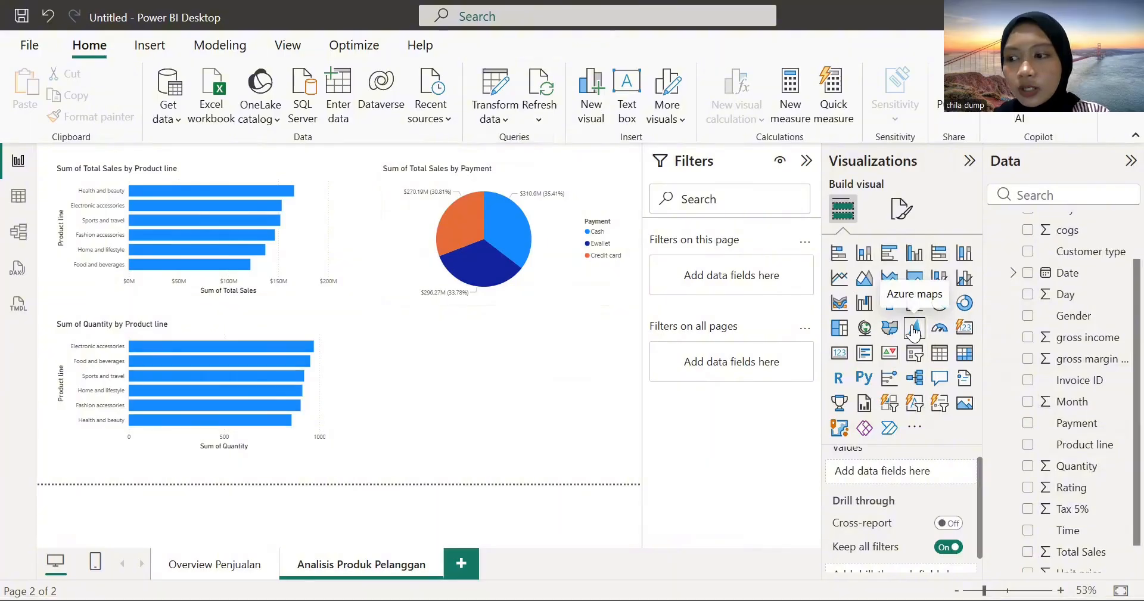
{"action": "left_click", "coordinate": [864, 255]}
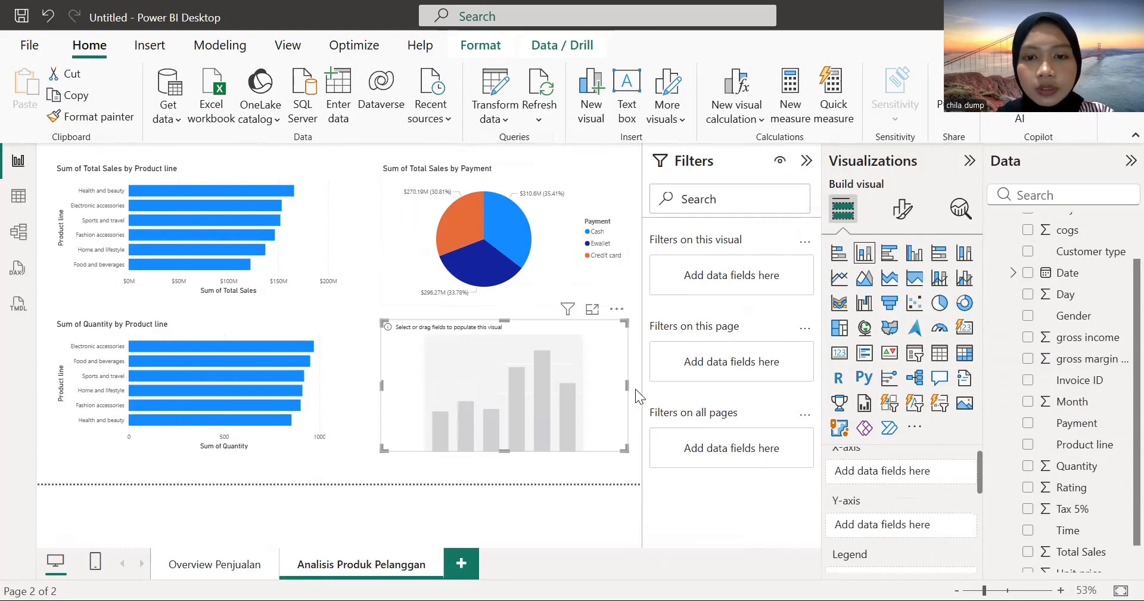
{"action": "left_click_drag", "start_coordinate": [627, 385], "coordinate": [474, 447]}
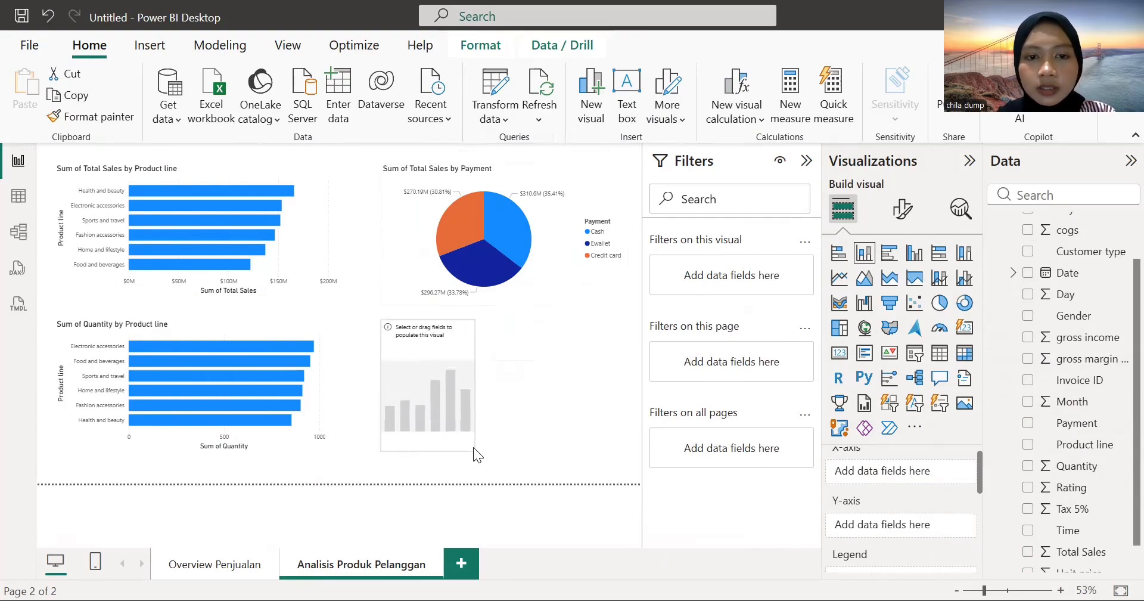
{"action": "left_click_drag", "start_coordinate": [403, 392], "coordinate": [366, 396]}
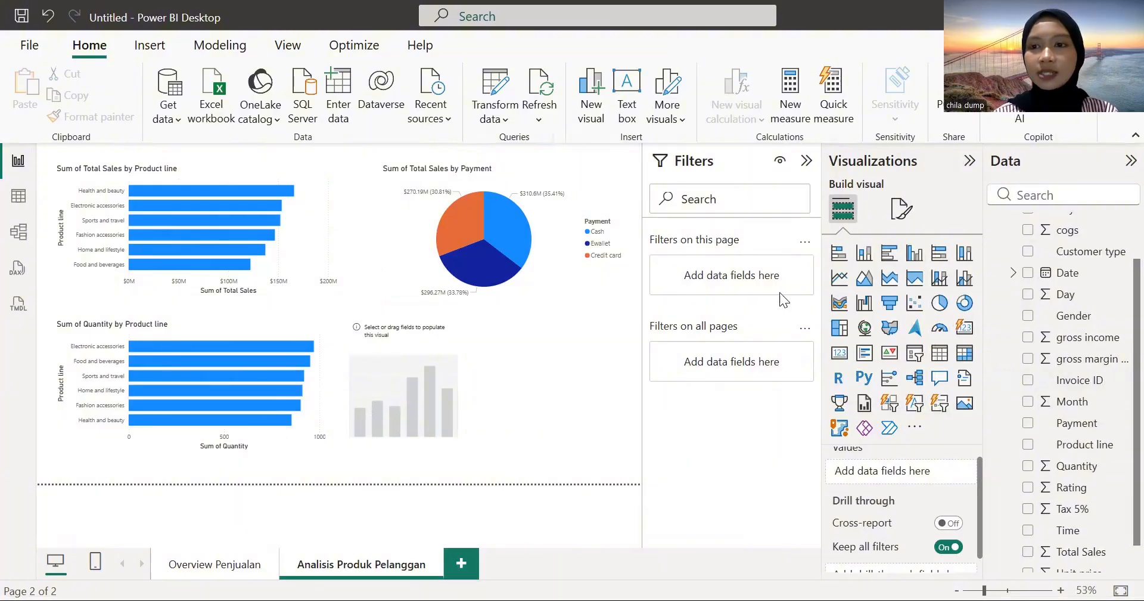
Plot the count of Customer type by Customer type in the stacked column chart.
{"action": "scroll", "coordinate": [1052, 307], "scroll_direction": "down", "scroll_amount": 1}
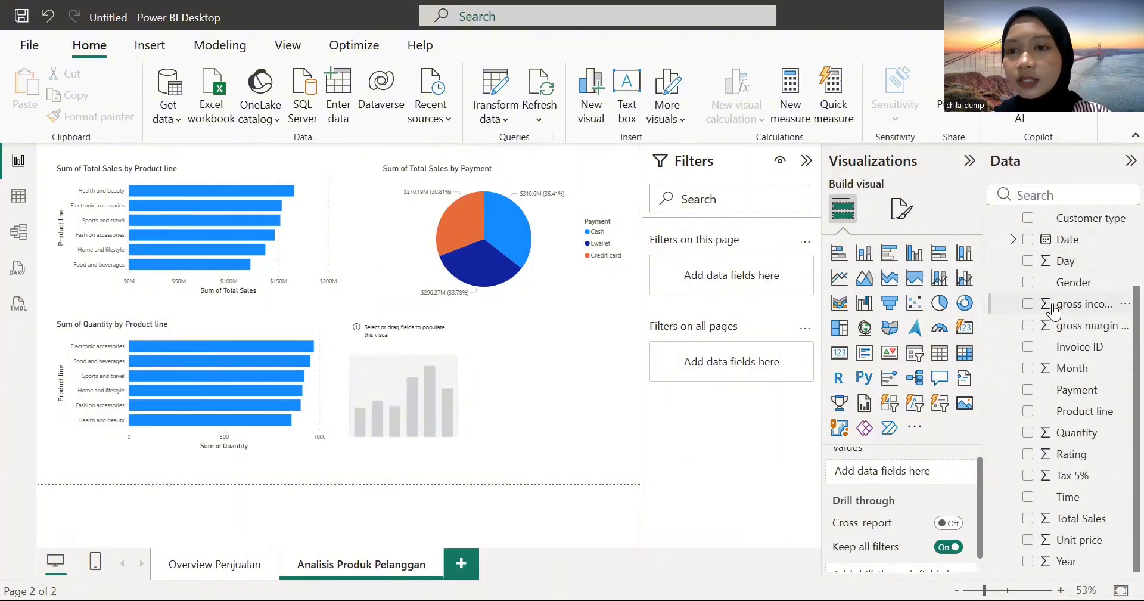
{"action": "scroll", "coordinate": [1054, 309], "scroll_direction": "up", "scroll_amount": 3}
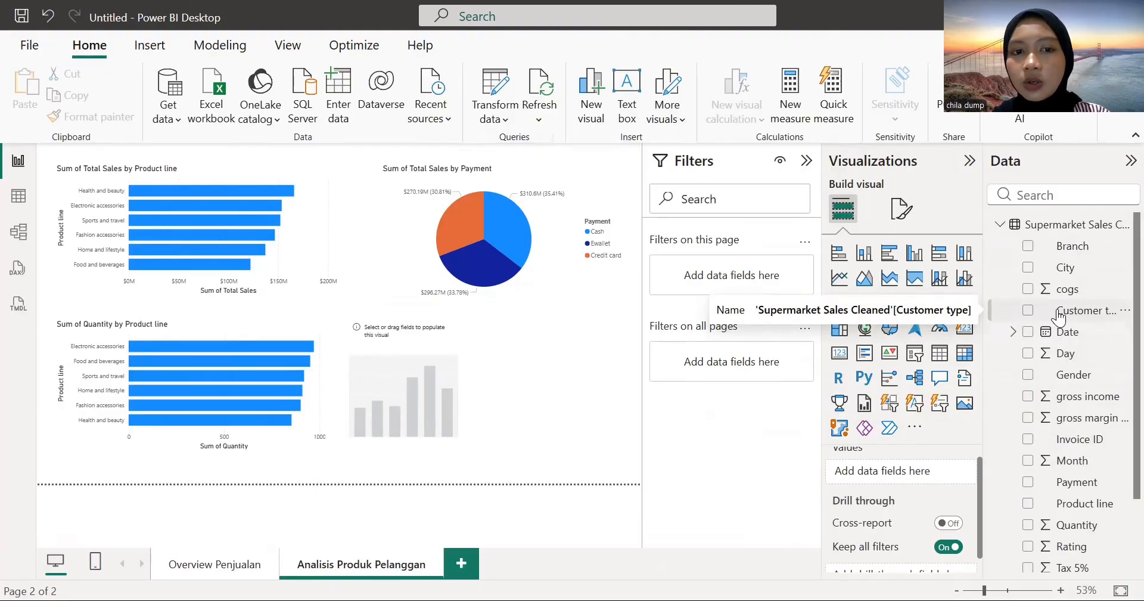
{"action": "left_click_drag", "start_coordinate": [1059, 316], "coordinate": [591, 382]}
{"action": "left_click_drag", "start_coordinate": [421, 385], "coordinate": [422, 385]}
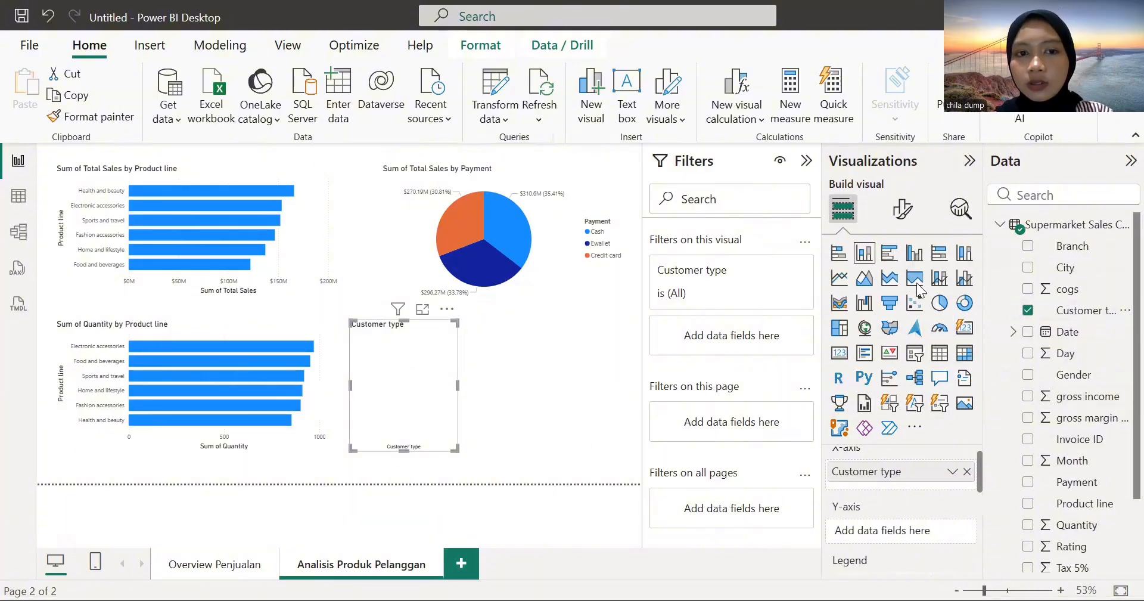
{"action": "scroll", "coordinate": [902, 448], "scroll_direction": "down", "scroll_amount": 3}
{"action": "scroll", "coordinate": [902, 449], "scroll_direction": "up", "scroll_amount": 3}
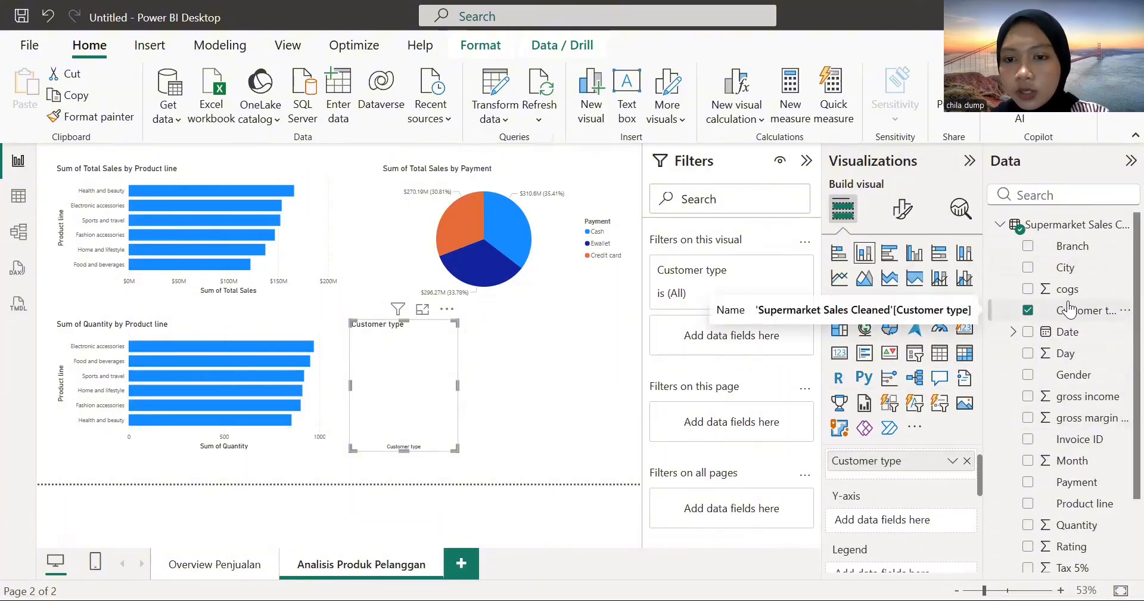
{"action": "left_click_drag", "start_coordinate": [1068, 310], "coordinate": [909, 520]}
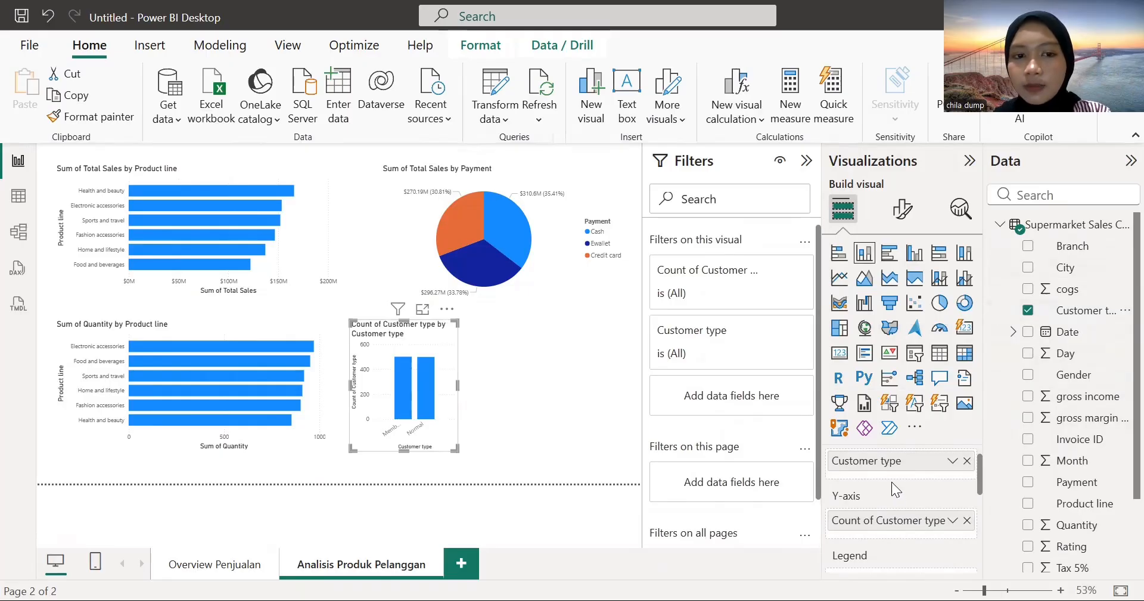
{"action": "scroll", "coordinate": [892, 482], "scroll_direction": "up", "scroll_amount": 1}
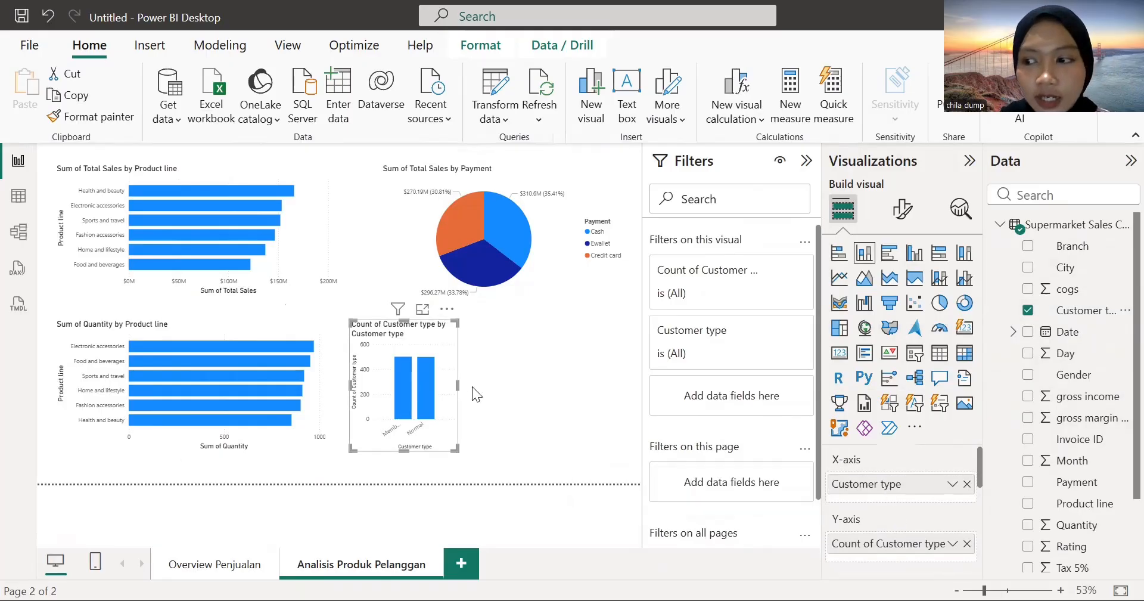
Cross-highlight the page's charts by the Member and Normal customer types, ending on Member.
{"action": "left_click", "coordinate": [401, 400]}
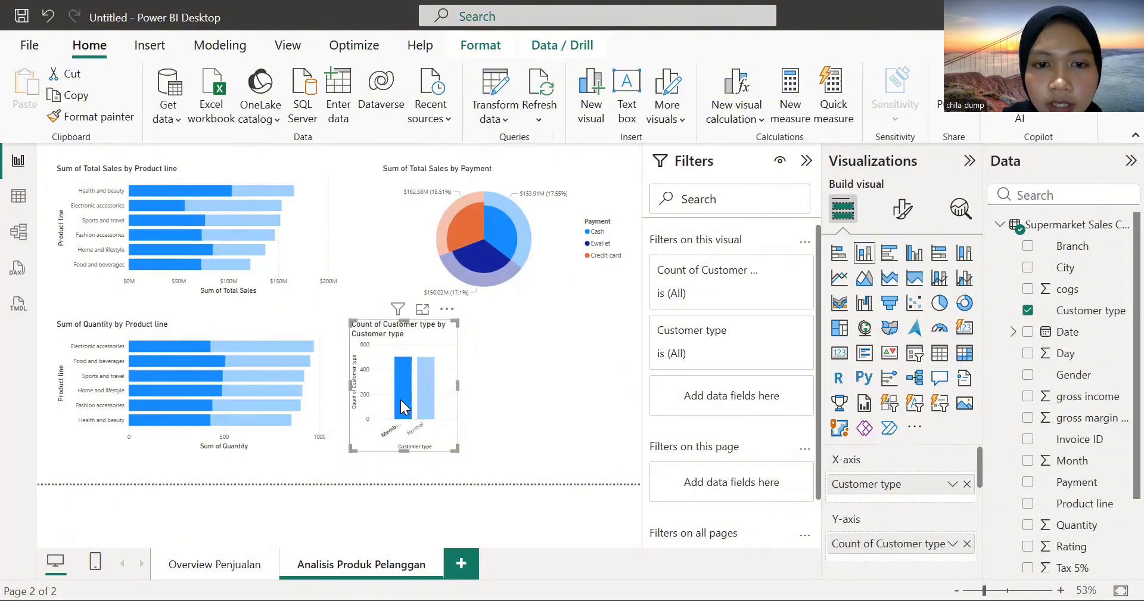
{"action": "left_click", "coordinate": [426, 405]}
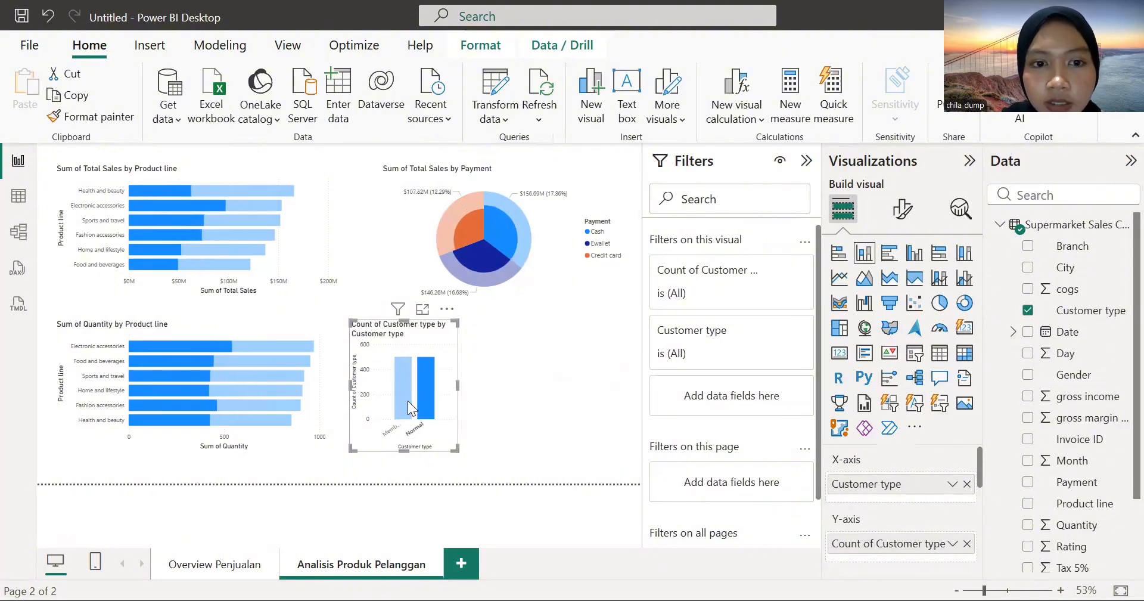
{"action": "left_click", "coordinate": [407, 401]}
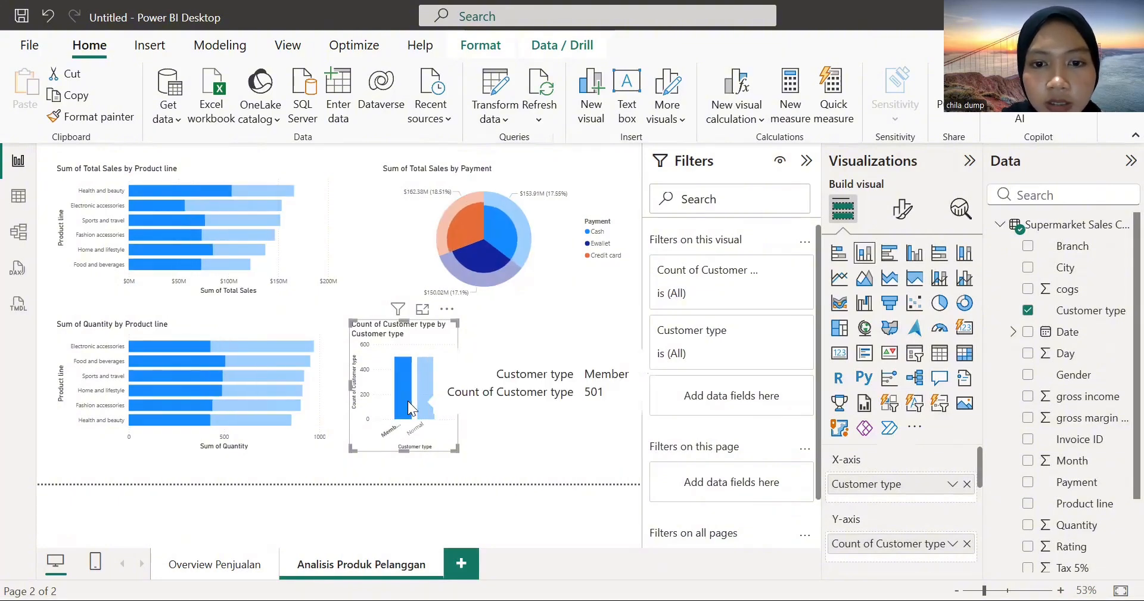
Insert a gauge beside the customer type column chart and narrow it slightly to leave a gap between them.
{"action": "left_click", "coordinate": [501, 387]}
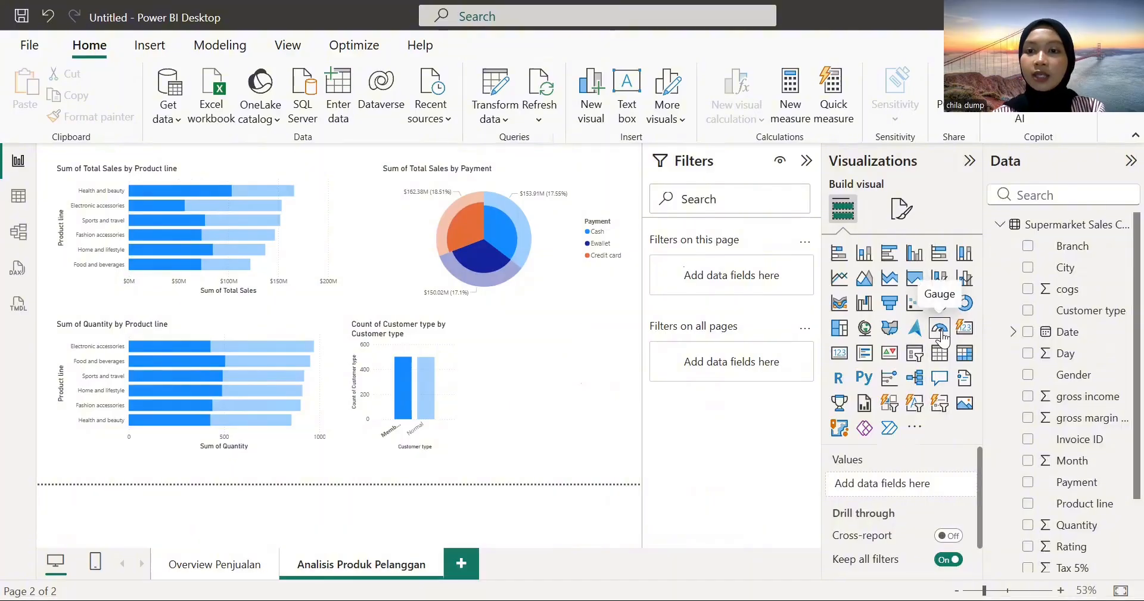
{"action": "left_click", "coordinate": [940, 329]}
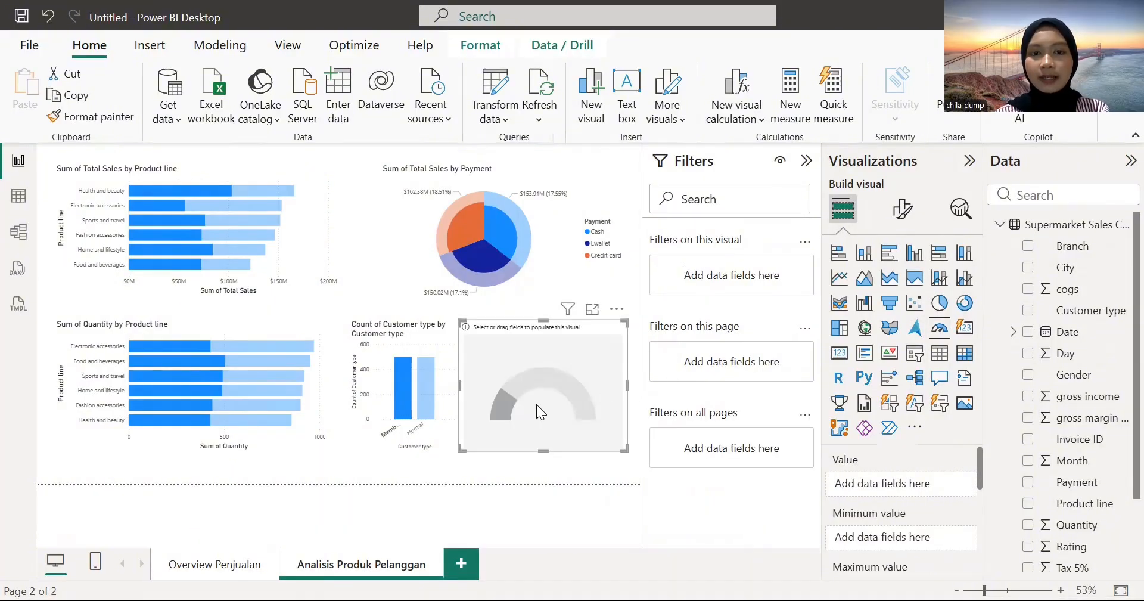
{"action": "left_click_drag", "start_coordinate": [464, 327], "coordinate": [476, 331]}
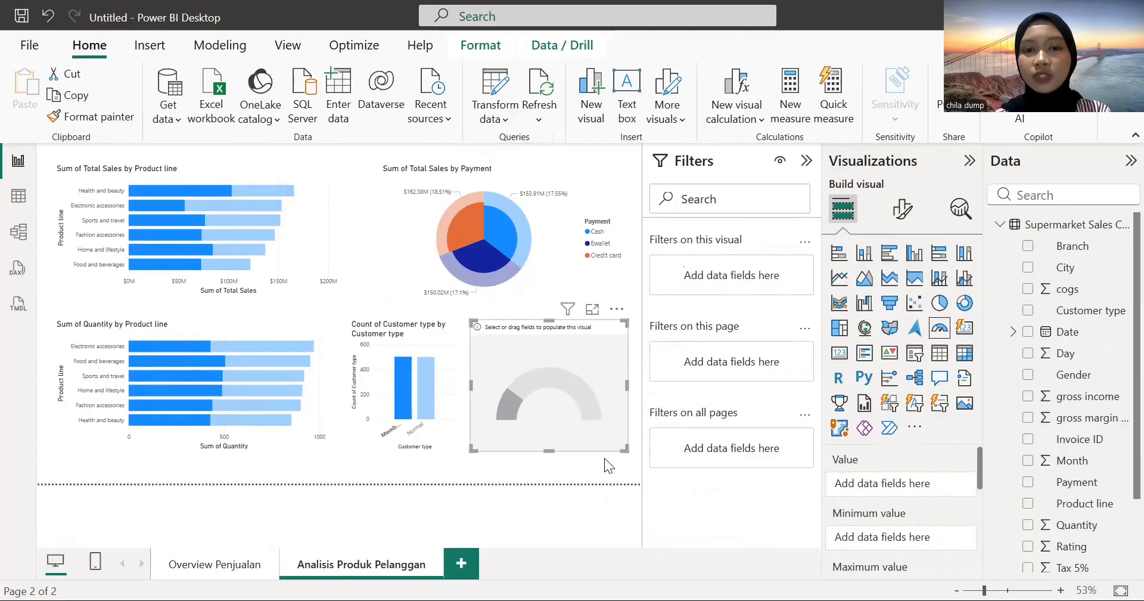
Assign gross income as the gauge's value.
{"action": "scroll", "coordinate": [1077, 332], "scroll_direction": "down", "scroll_amount": 3}
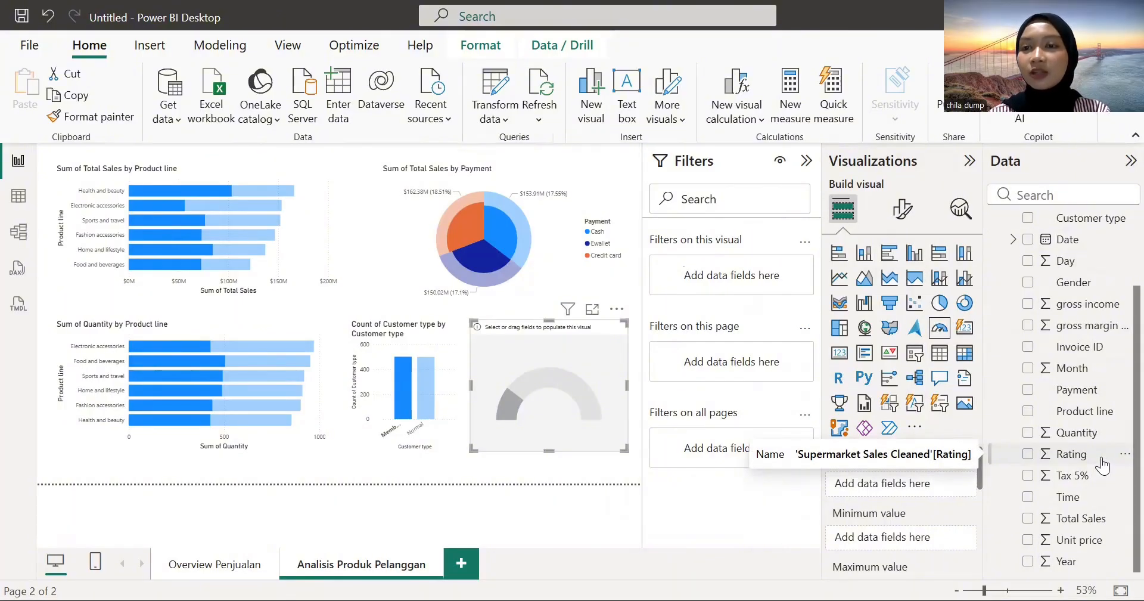
{"action": "left_click_drag", "start_coordinate": [1080, 313], "coordinate": [909, 486]}
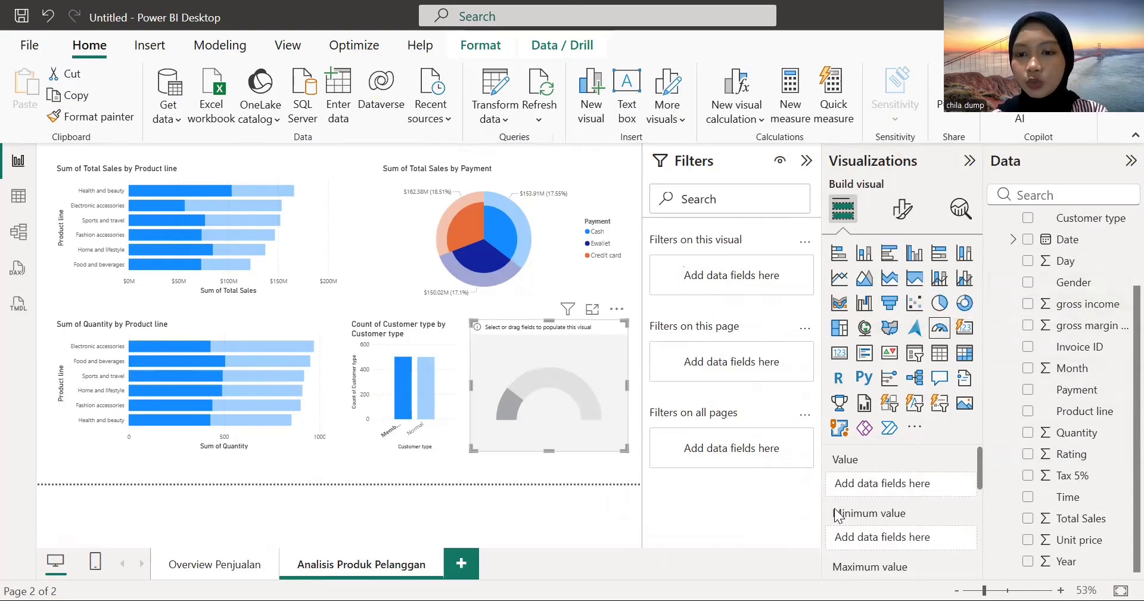
{"action": "scroll", "coordinate": [884, 540], "scroll_direction": "down", "scroll_amount": 4}
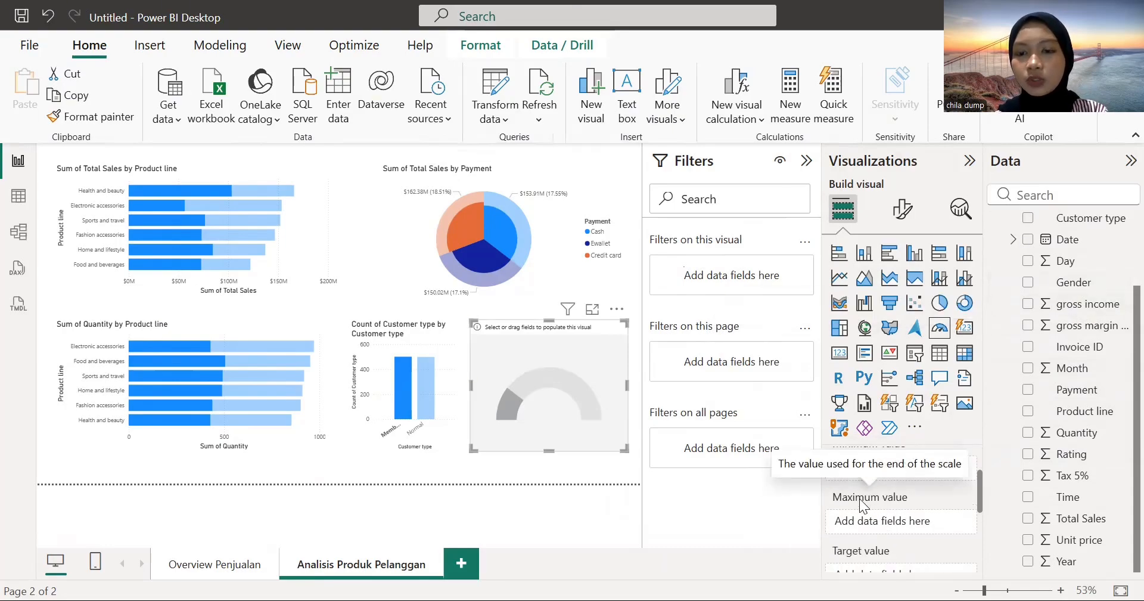
{"action": "scroll", "coordinate": [868, 498], "scroll_direction": "up", "scroll_amount": 3}
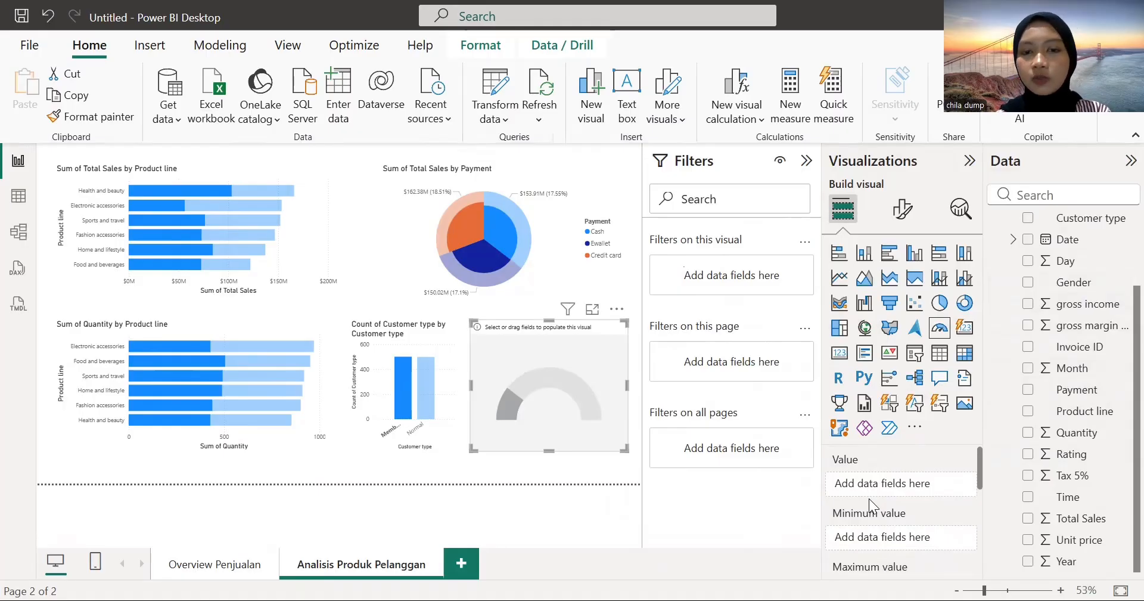
{"action": "mouse_move", "coordinate": [856, 455]}
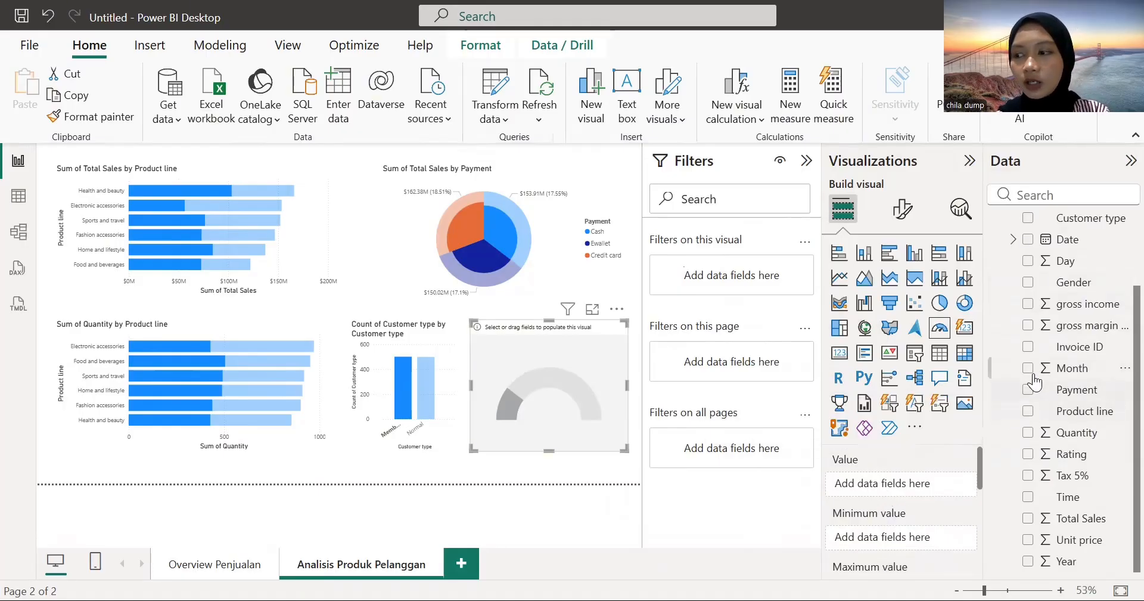
{"action": "left_click_drag", "start_coordinate": [1042, 308], "coordinate": [882, 484]}
Assign Total Sales as the gauge's maximum value and deselect the visual.
{"action": "scroll", "coordinate": [894, 530], "scroll_direction": "down", "scroll_amount": 1}
{"action": "scroll", "coordinate": [894, 530], "scroll_direction": "up", "scroll_amount": 1}
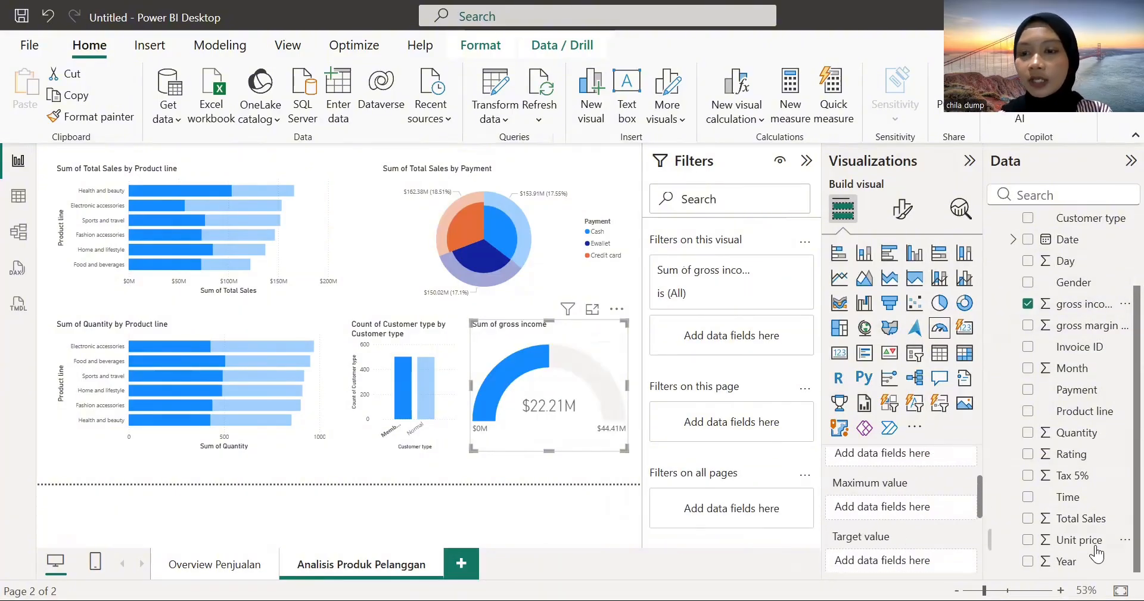
{"action": "left_click_drag", "start_coordinate": [1079, 524], "coordinate": [907, 517]}
{"action": "left_click", "coordinate": [489, 519]}
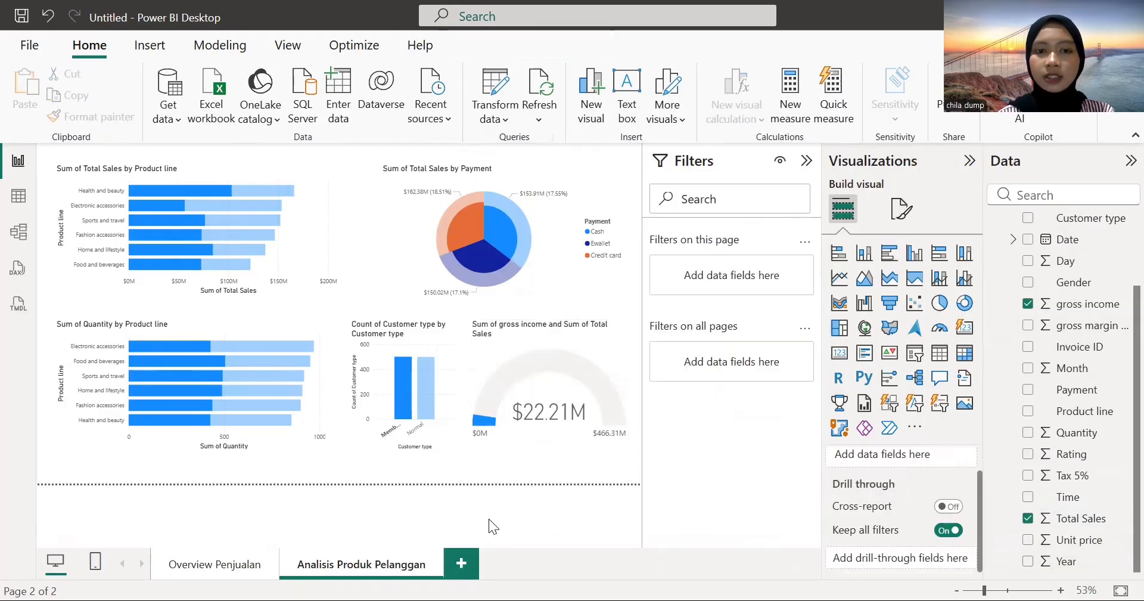
{"action": "double_click", "coordinate": [343, 457]}
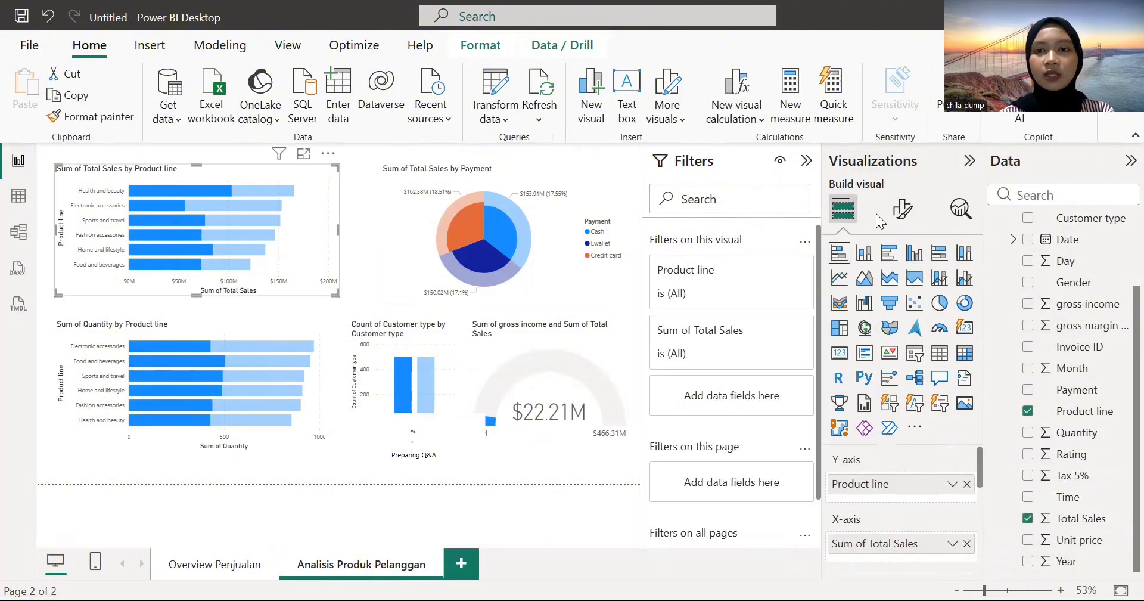
{"action": "left_click", "coordinate": [894, 219]}
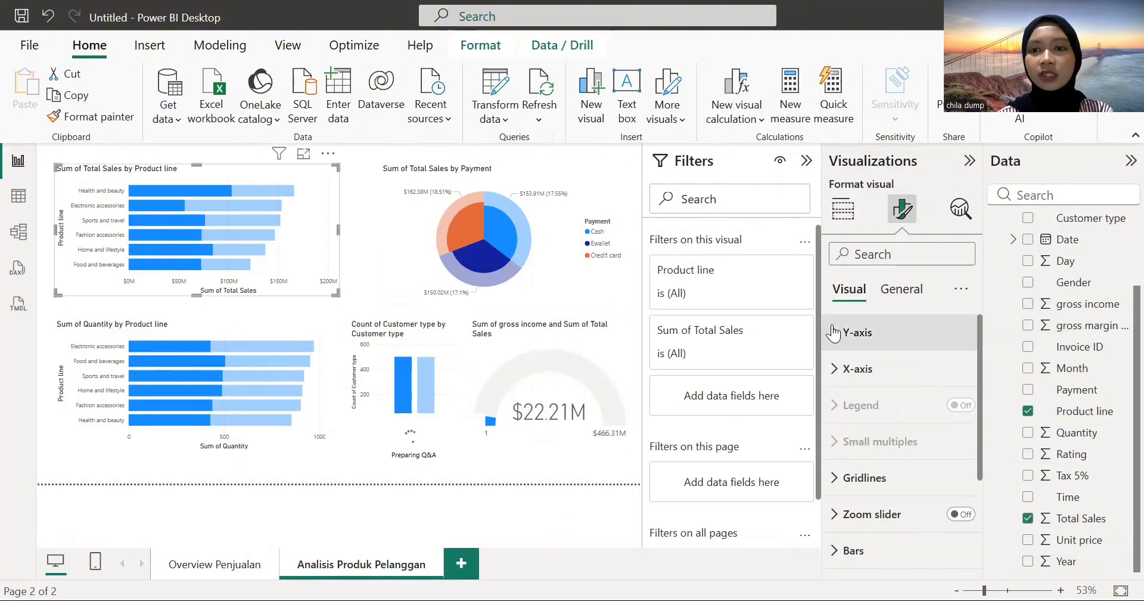
{"action": "left_click", "coordinate": [899, 293]}
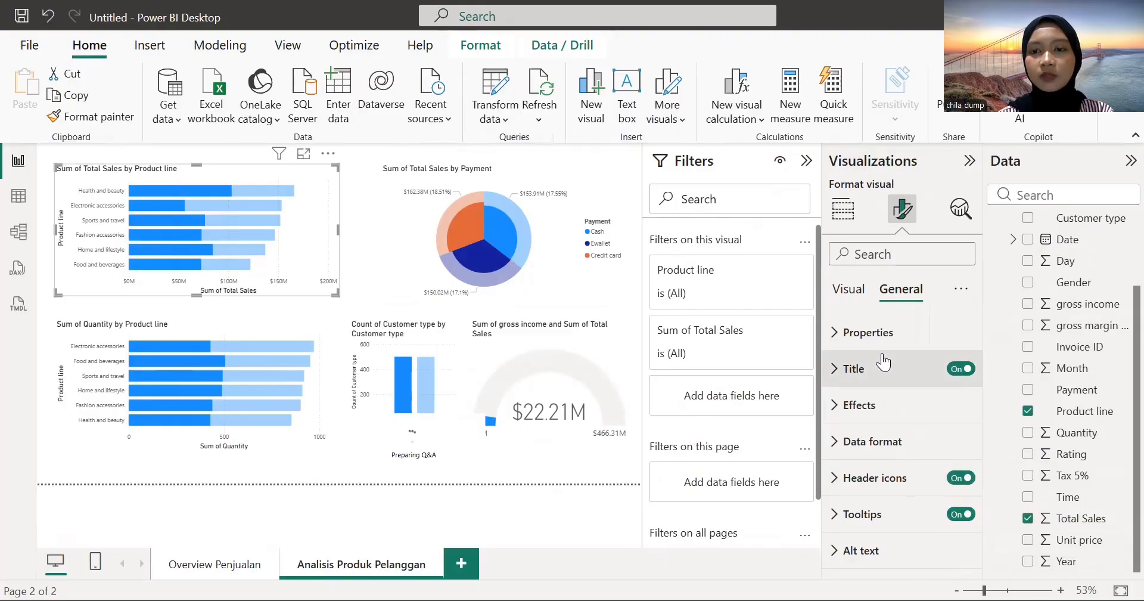
{"action": "left_click", "coordinate": [881, 366]}
{"action": "left_click", "coordinate": [870, 332]}
{"action": "left_click", "coordinate": [892, 330]}
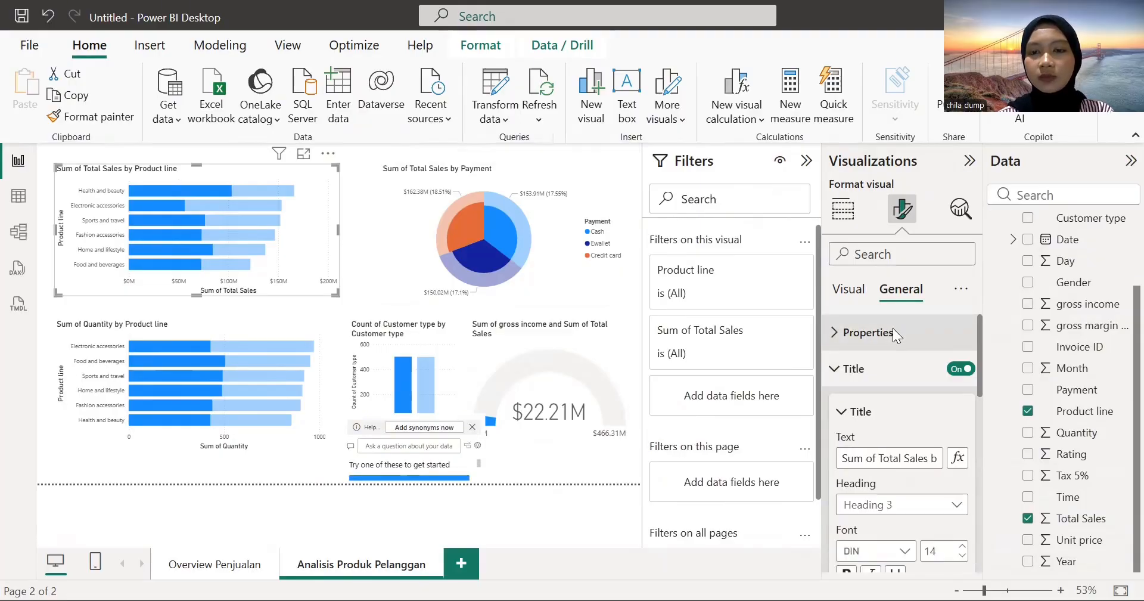
{"action": "left_click", "coordinate": [539, 526]}
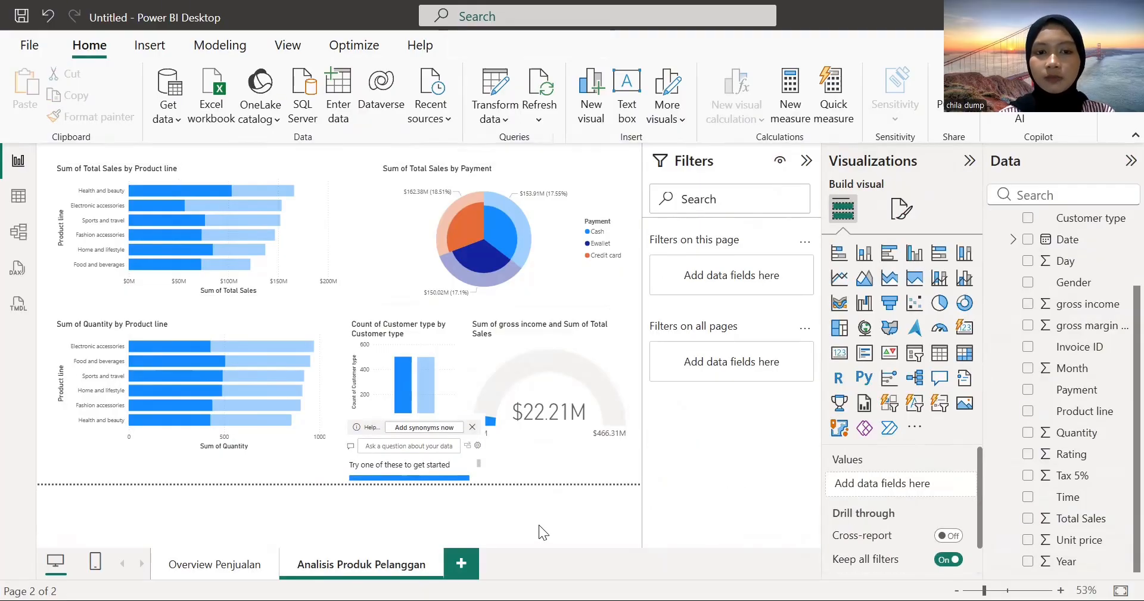
{"action": "left_click", "coordinate": [473, 428]}
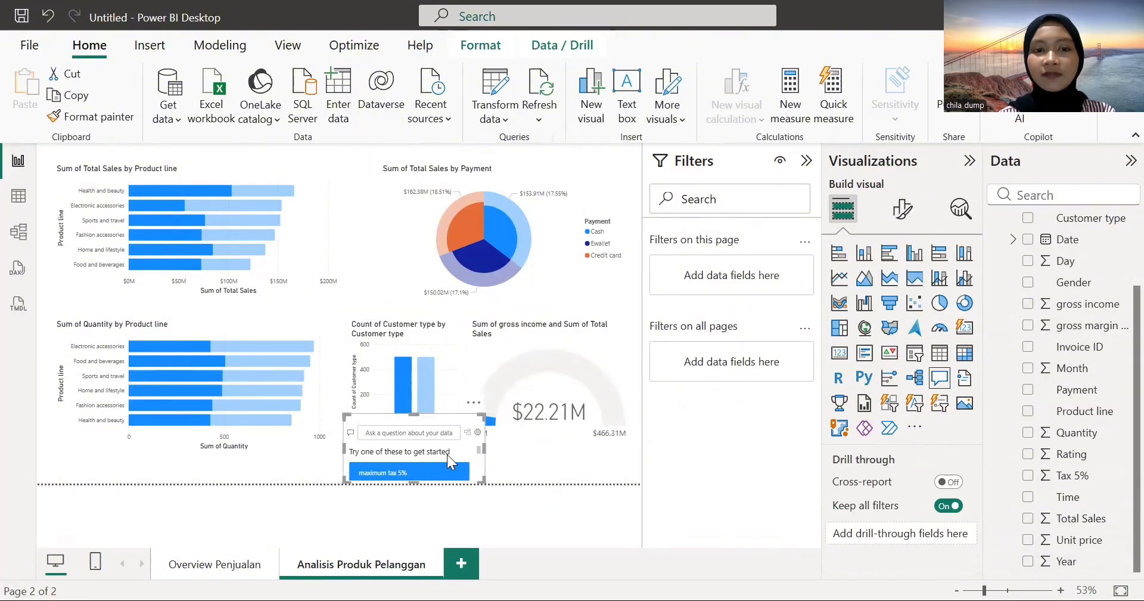
{"action": "left_click_drag", "start_coordinate": [447, 454], "coordinate": [542, 456]}
{"action": "right_click", "coordinate": [574, 462]}
{"action": "left_click", "coordinate": [614, 420]}
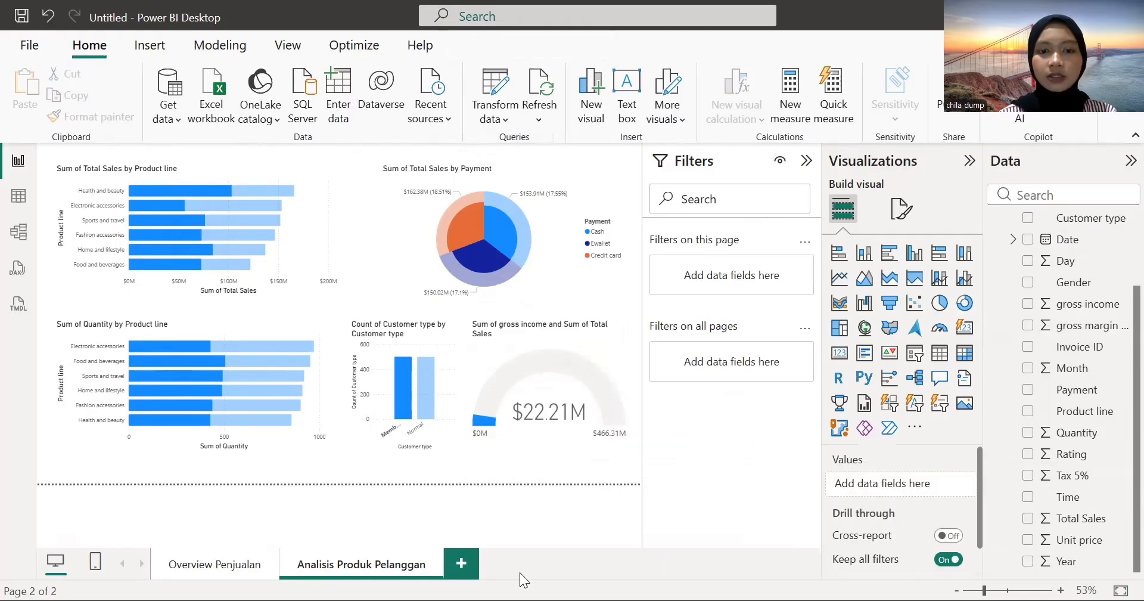
Add a new report page and name it Analisis Profitabilitas Produk.
{"action": "left_click", "coordinate": [459, 566]}
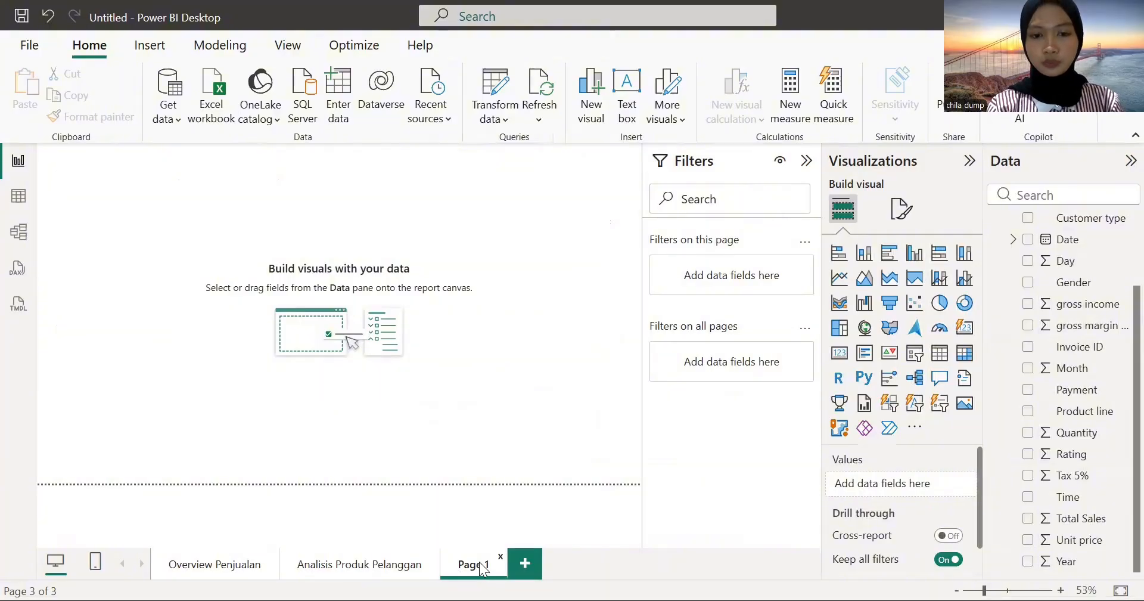
{"action": "double_click", "coordinate": [481, 565]}
{"action": "key", "text": "BackSpace"}
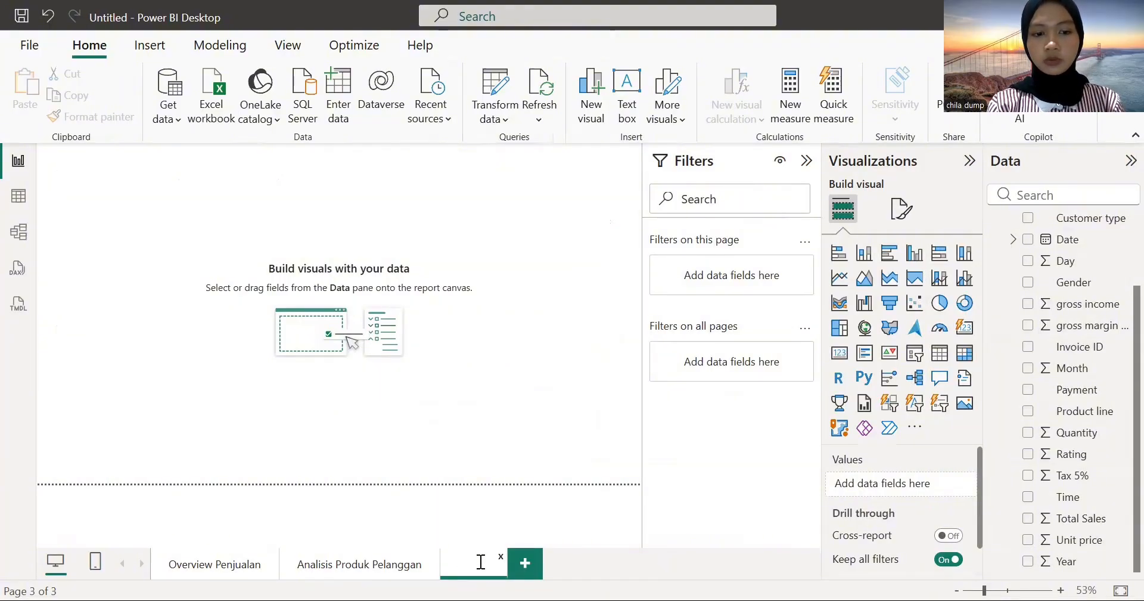
{"action": "type", "text": "Analisi"}
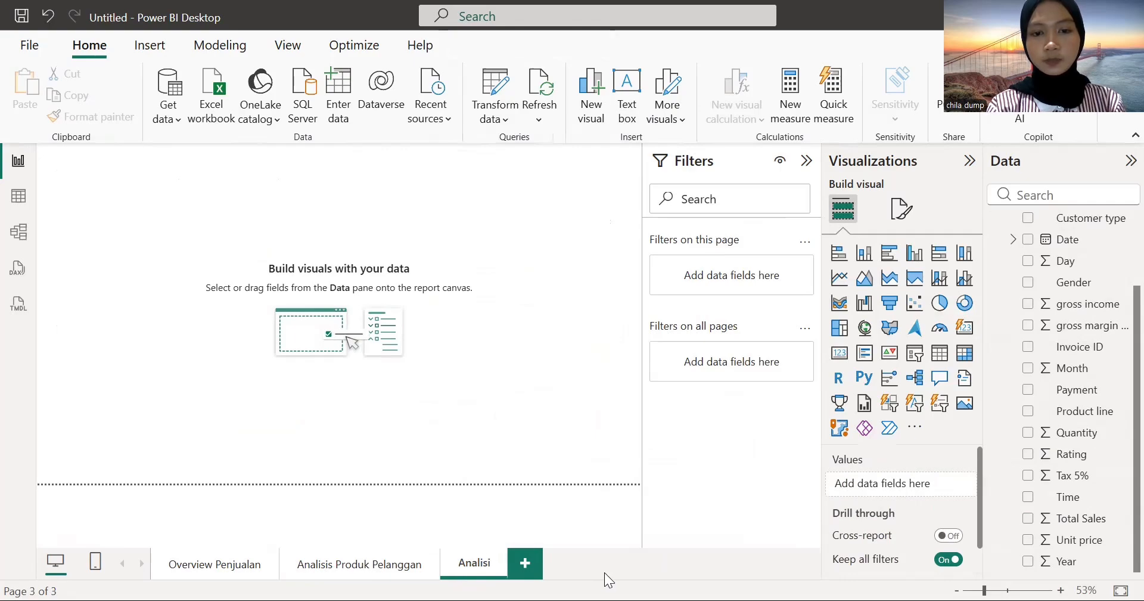
{"action": "type", "text": "s Profi"}
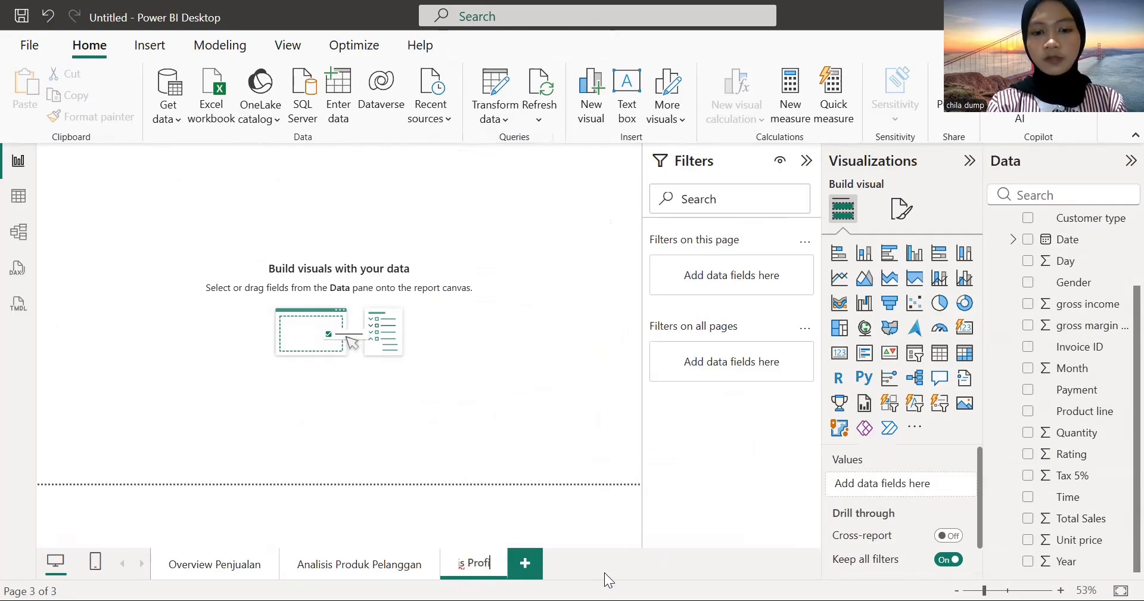
{"action": "type", "text": "tabilitas"}
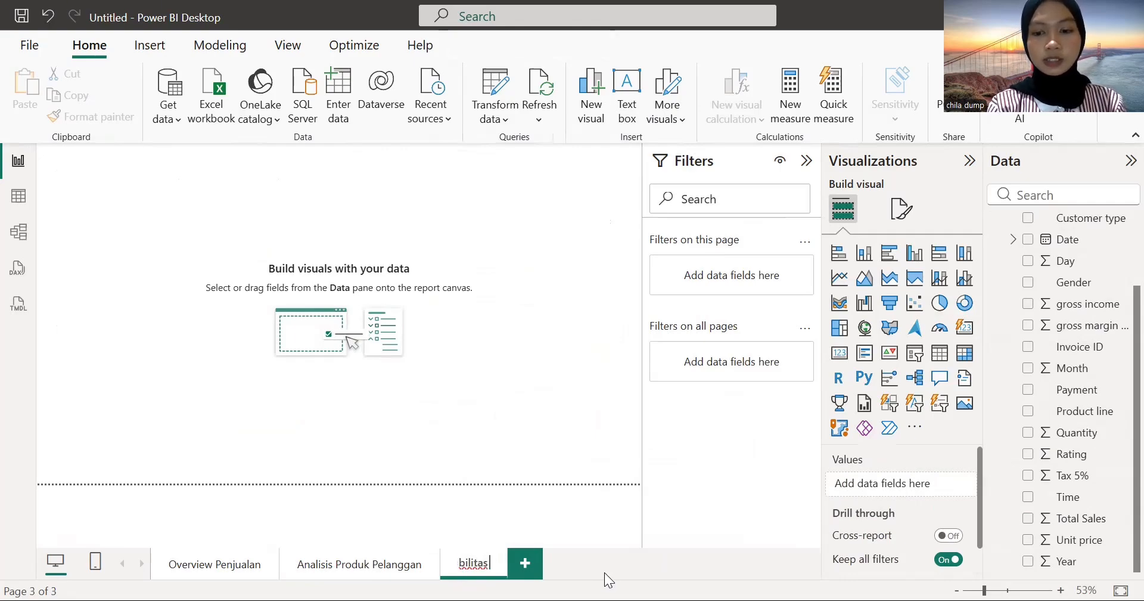
{"action": "type", "text": " Produknya="}
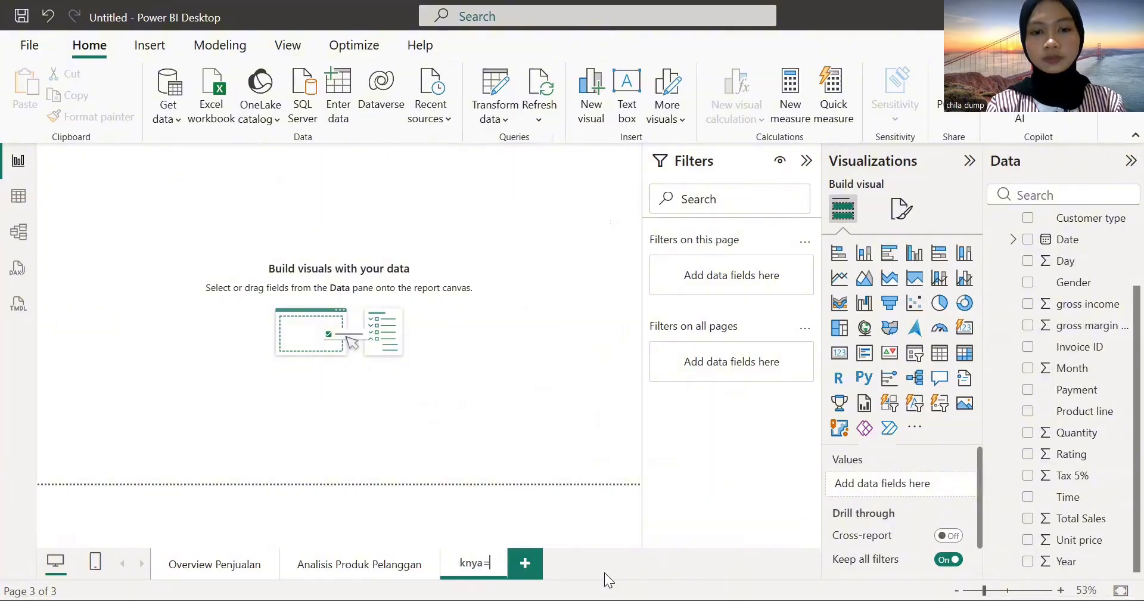
{"action": "key", "text": "BackSpace"}
{"action": "key", "text": "BackSpace"}
{"action": "key", "text": "BackSpace"}
{"action": "key", "text": "BackSpace"}
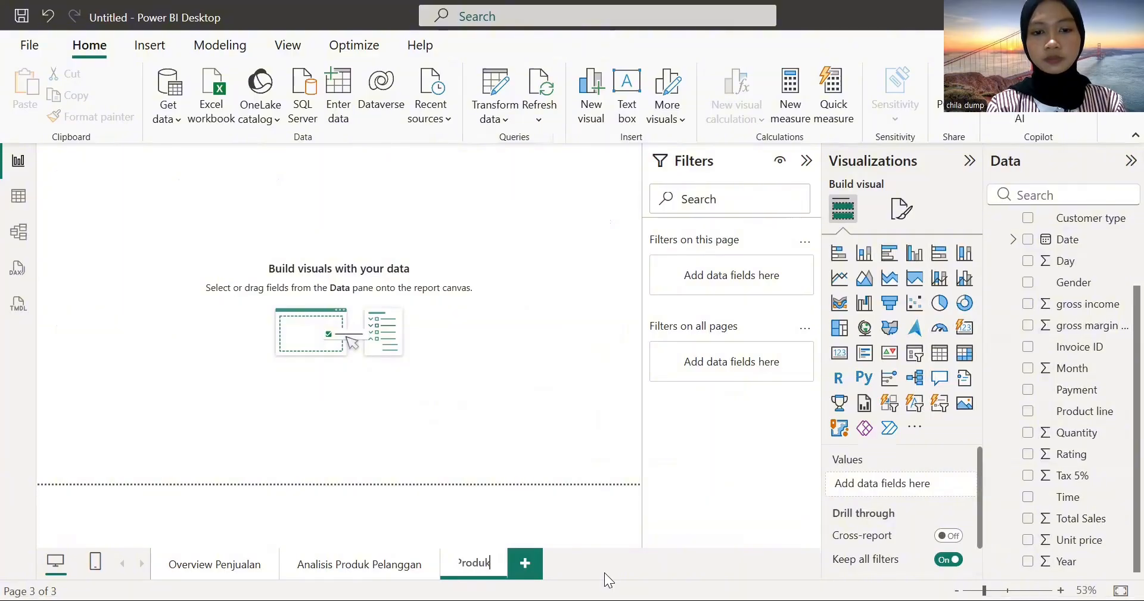
{"action": "key", "text": "Return"}
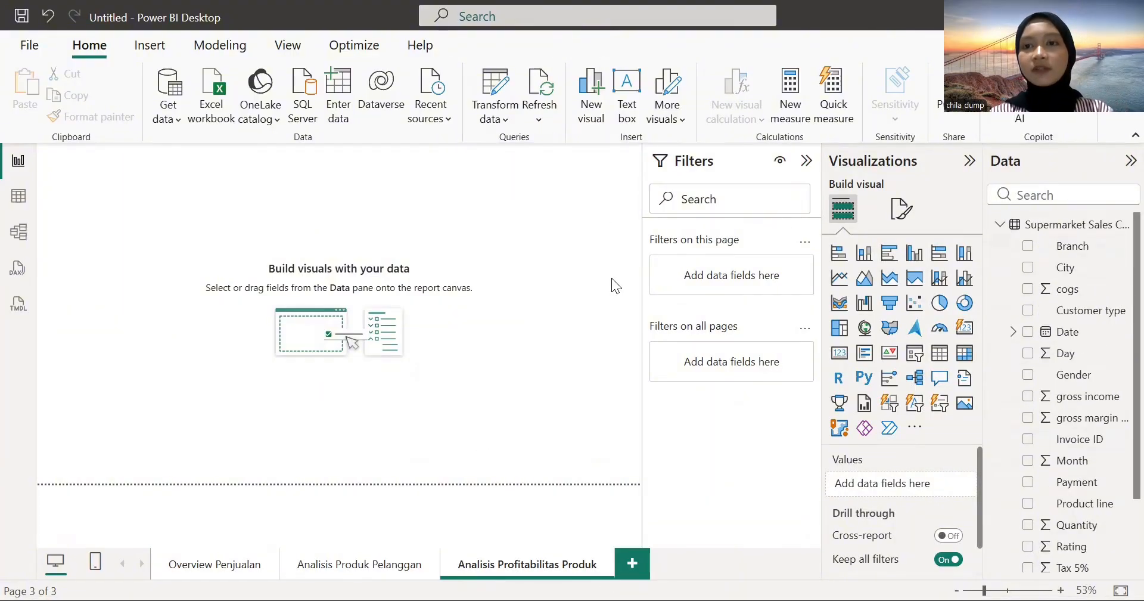
Insert a clustered column chart, enlarge it and place it near the page's upper-left corner.
{"action": "left_click", "coordinate": [917, 262]}
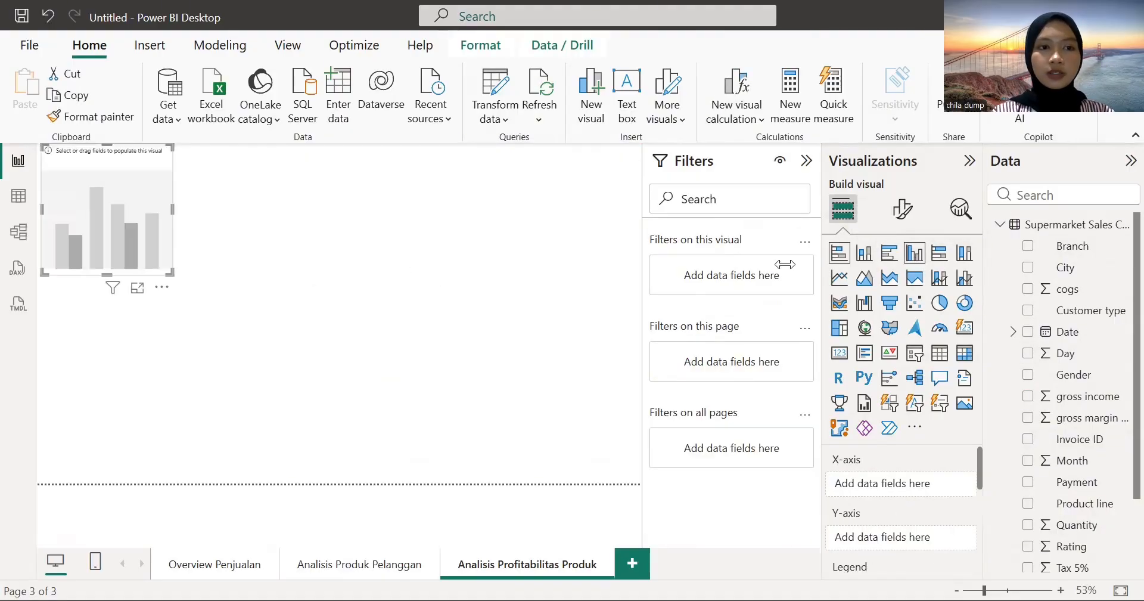
{"action": "left_click_drag", "start_coordinate": [172, 273], "coordinate": [215, 313]}
{"action": "left_click_drag", "start_coordinate": [159, 258], "coordinate": [173, 271]}
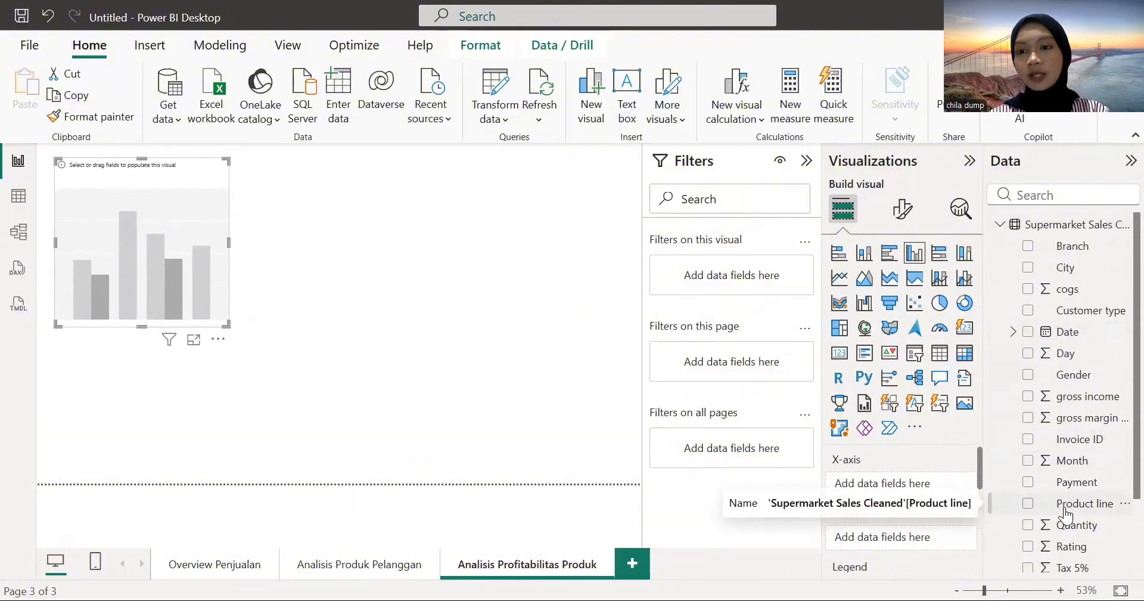
Plot gross income by Product line with Branch as the legend in the new chart, and enlarge the chart.
{"action": "left_click_drag", "start_coordinate": [1072, 398], "coordinate": [277, 251]}
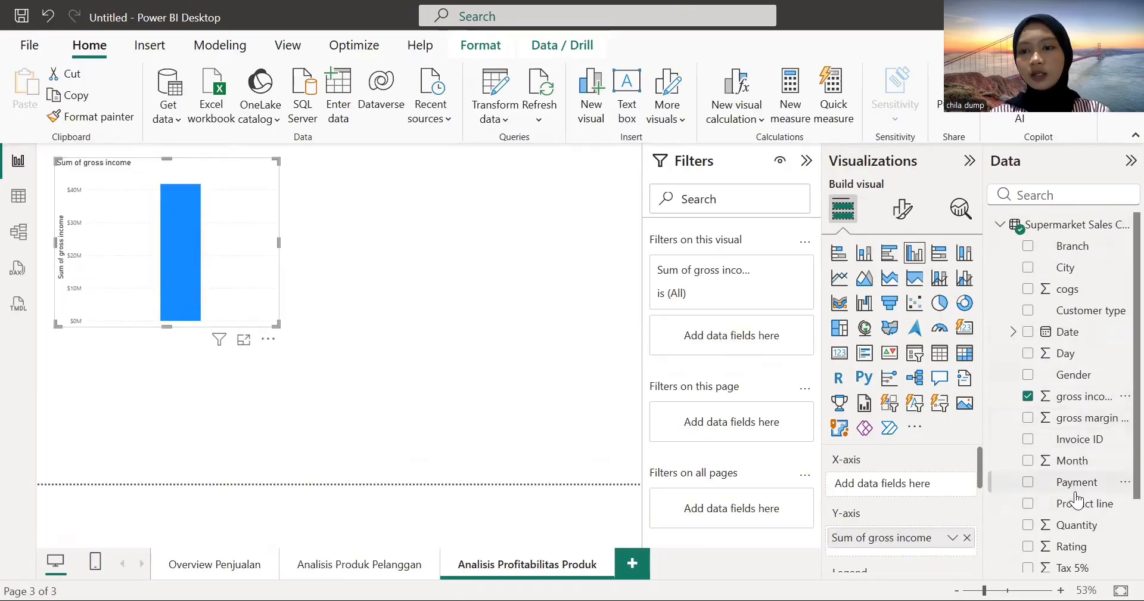
{"action": "left_click_drag", "start_coordinate": [1075, 507], "coordinate": [244, 273]}
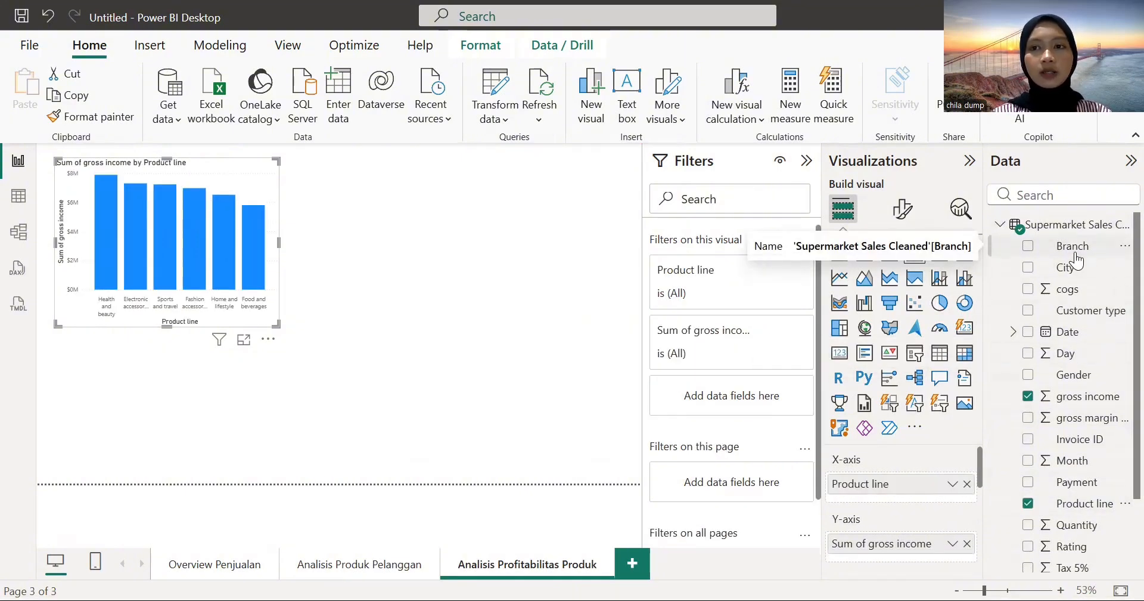
{"action": "left_click_drag", "start_coordinate": [1076, 255], "coordinate": [767, 266]}
{"action": "left_click_drag", "start_coordinate": [214, 248], "coordinate": [213, 248]}
{"action": "left_click_drag", "start_coordinate": [296, 256], "coordinate": [287, 264]}
{"action": "left_click", "coordinate": [472, 263]}
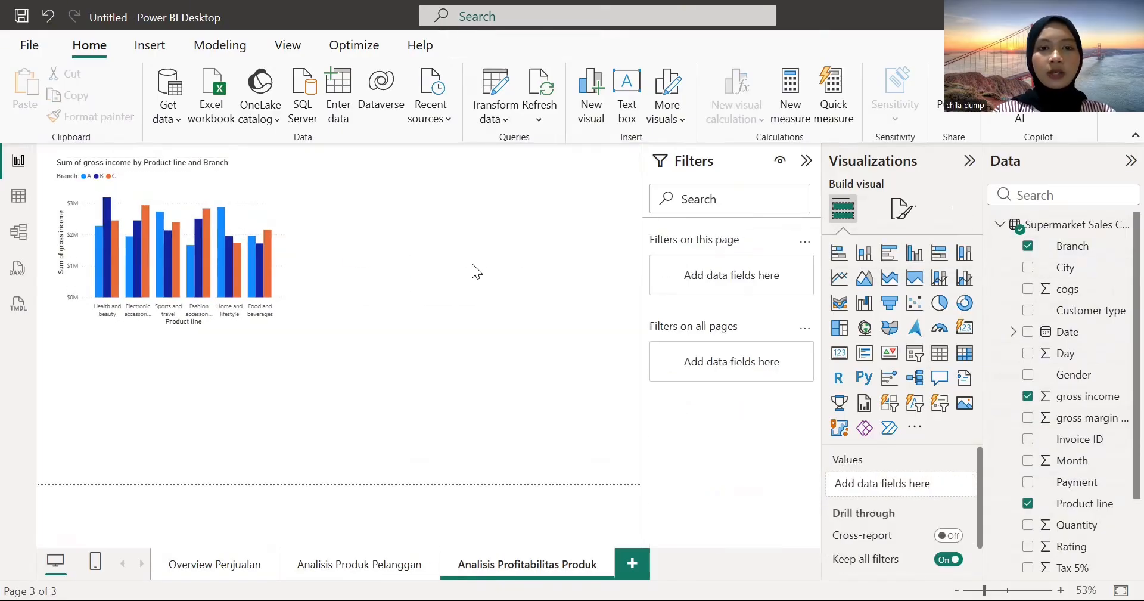
{"action": "left_click_drag", "start_coordinate": [283, 322], "coordinate": [292, 332]}
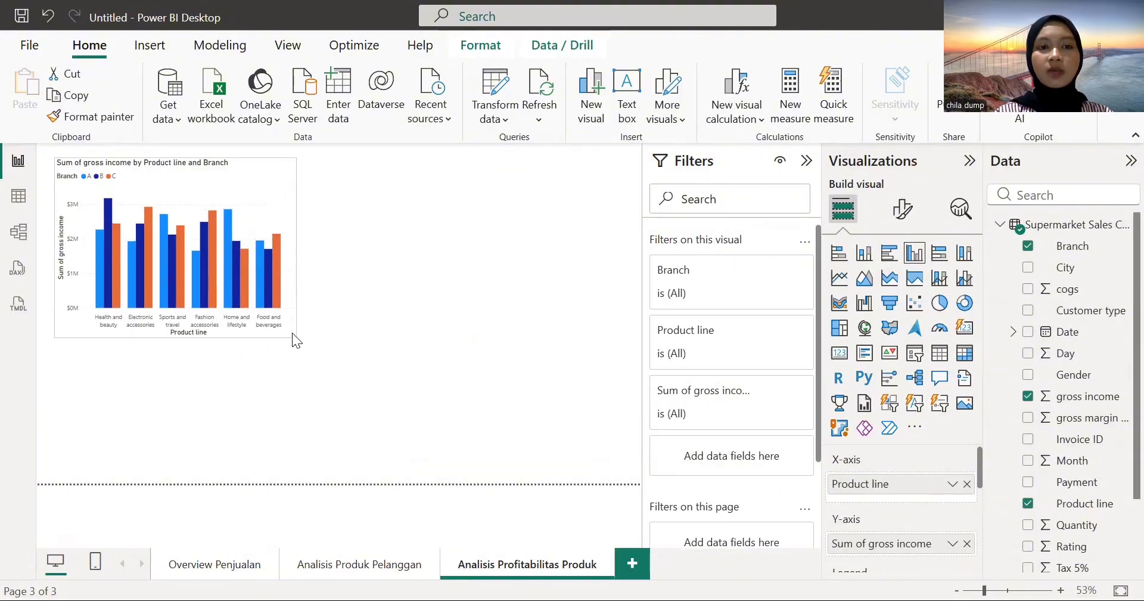
{"action": "left_click", "coordinate": [446, 246]}
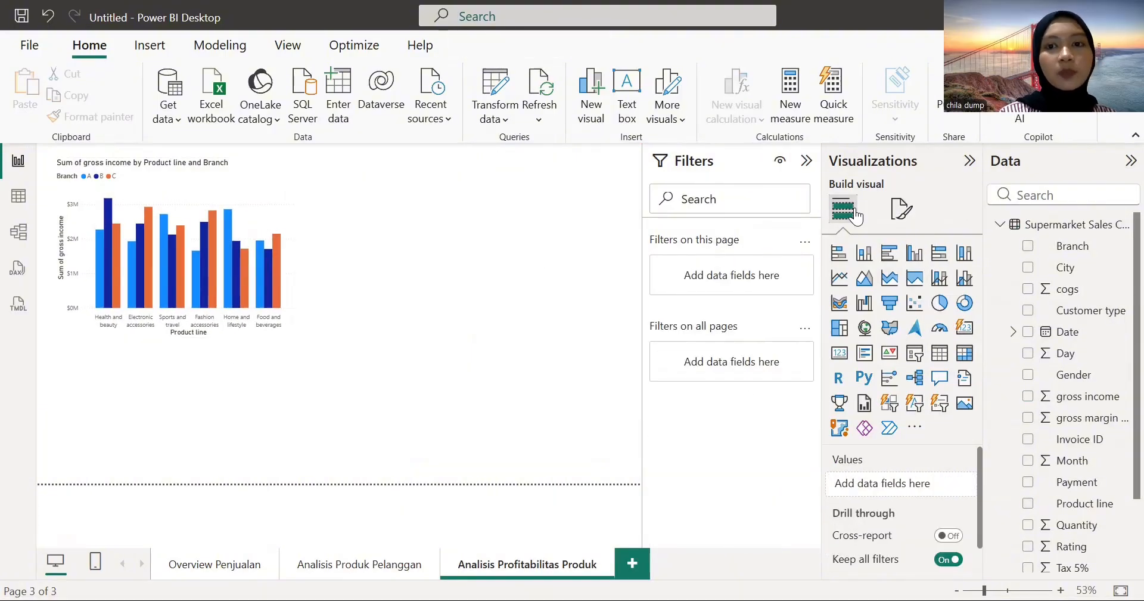
Insert a second clustered column chart beside the first, plotting gross margin percentage by Product line with Branch as the legend.
{"action": "left_click", "coordinate": [914, 262]}
{"action": "left_click_drag", "start_coordinate": [227, 421], "coordinate": [525, 257]}
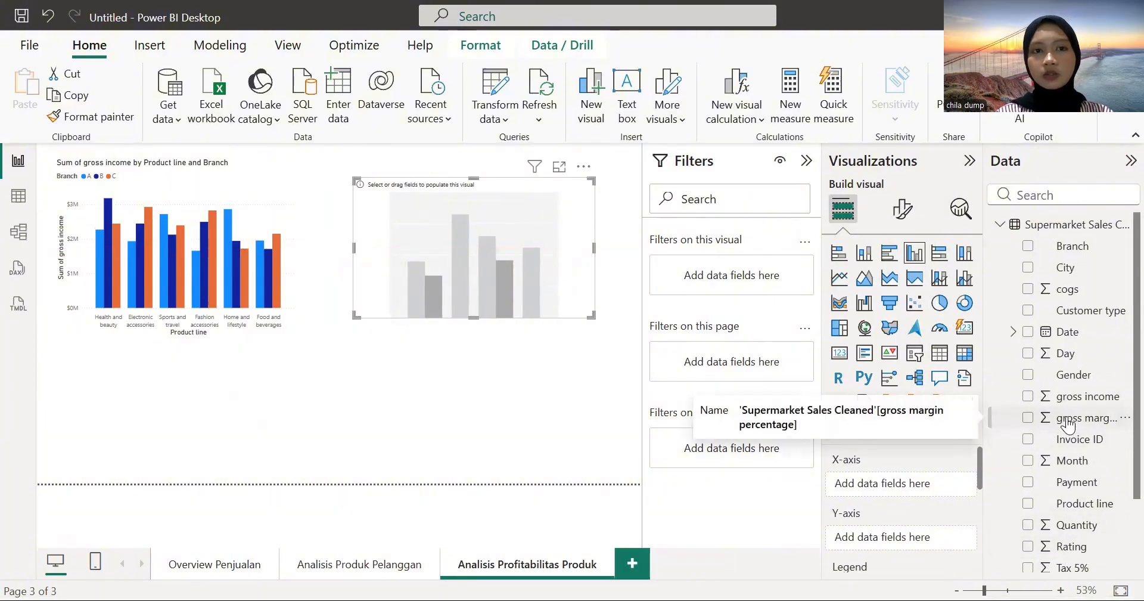
{"action": "left_click_drag", "start_coordinate": [1067, 420], "coordinate": [463, 255]}
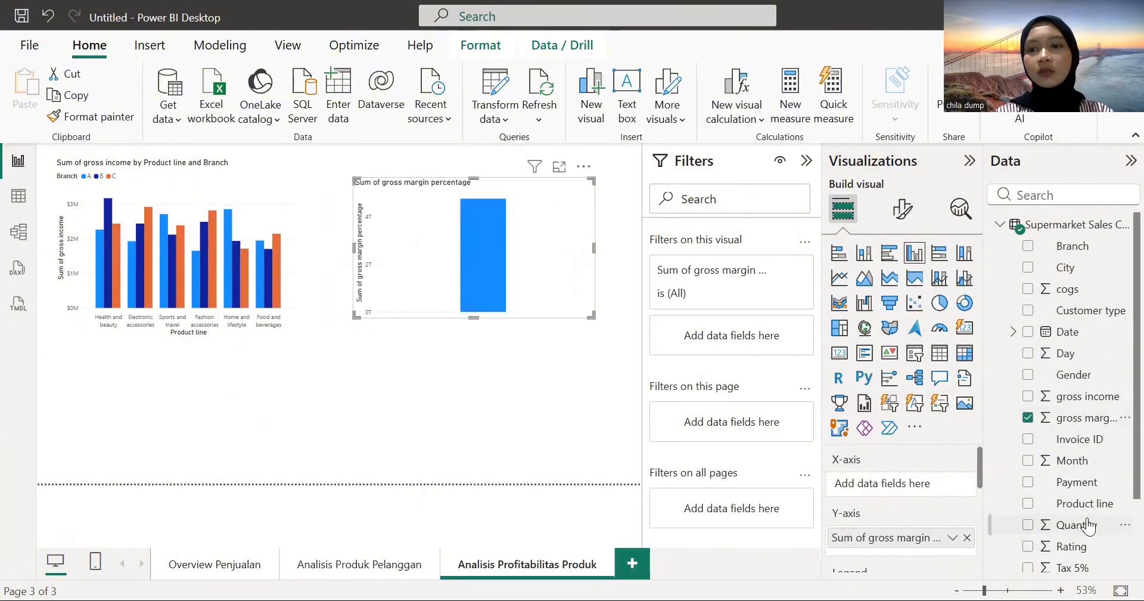
{"action": "left_click", "coordinate": [1085, 506]}
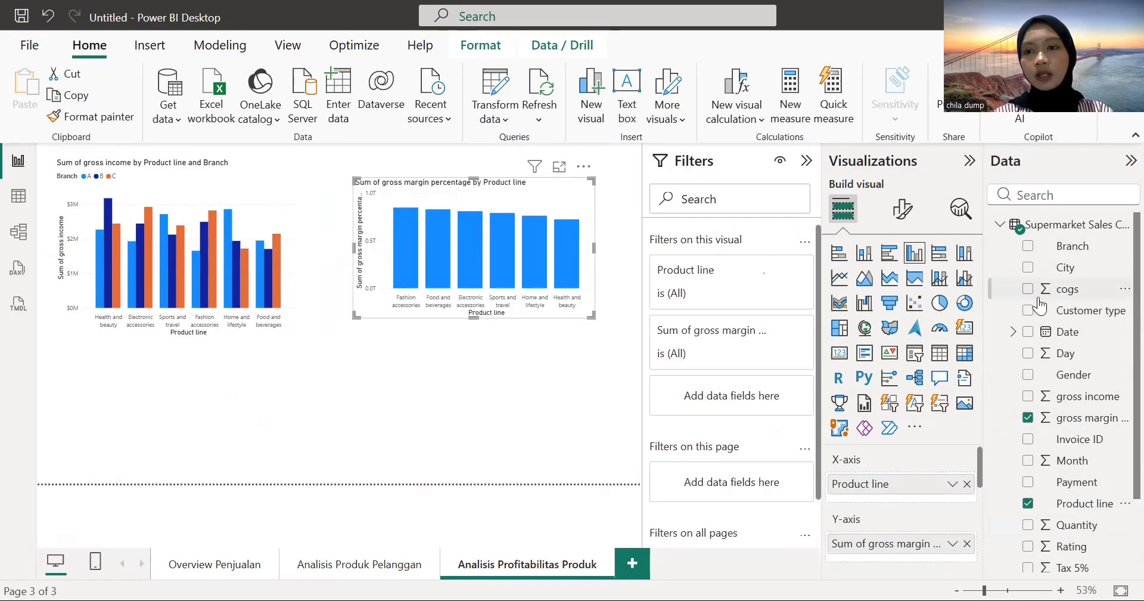
{"action": "left_click_drag", "start_coordinate": [1070, 255], "coordinate": [478, 214]}
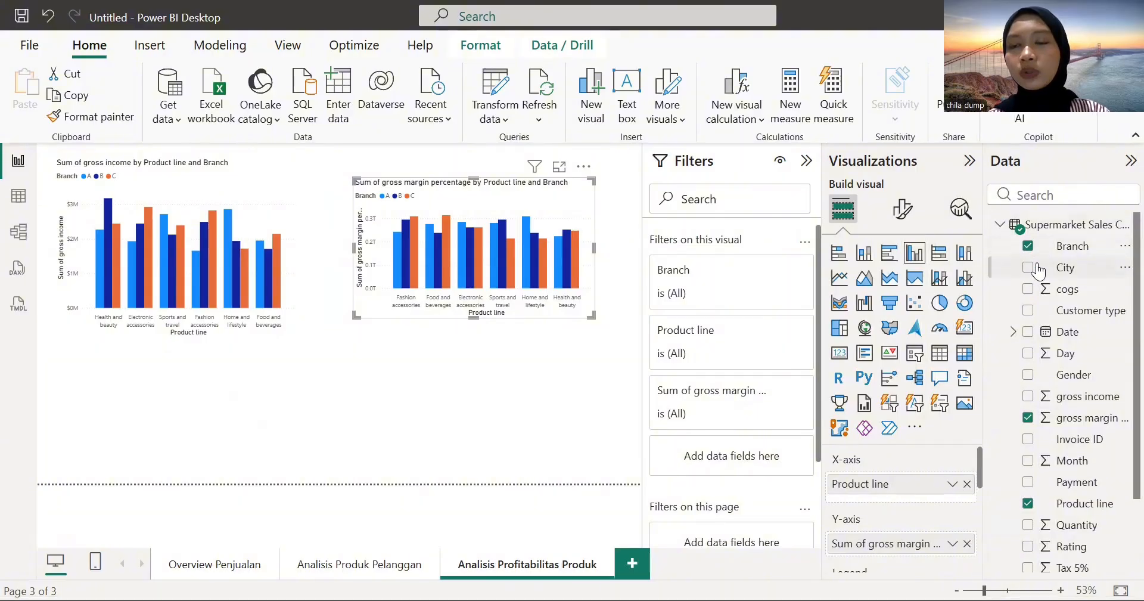
{"action": "scroll", "coordinate": [1084, 268], "scroll_direction": "down", "scroll_amount": 3}
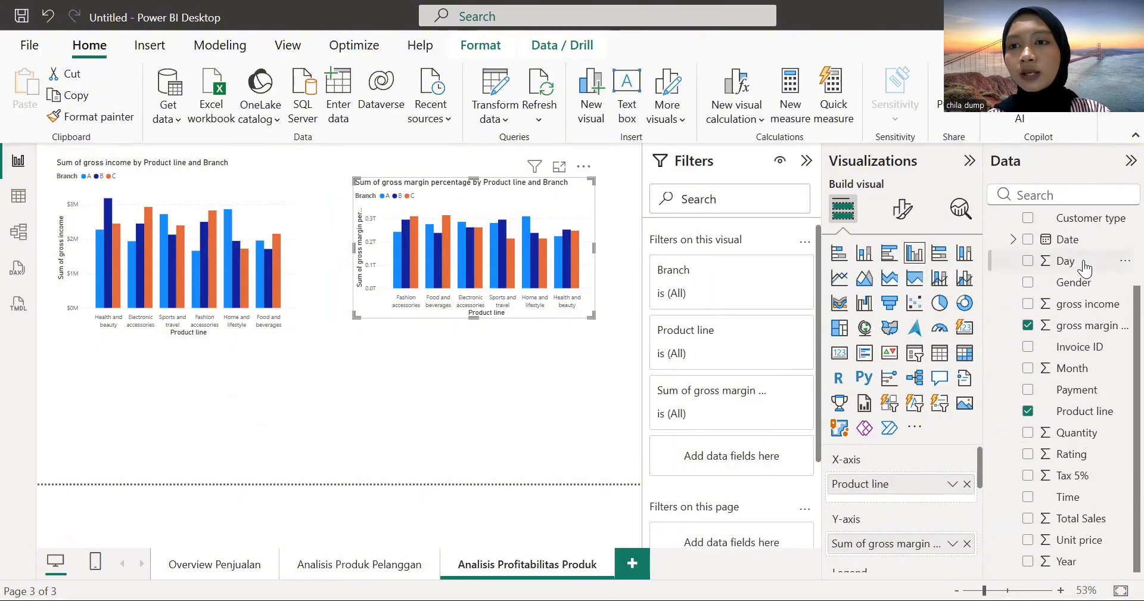
{"action": "scroll", "coordinate": [1085, 270], "scroll_direction": "up", "scroll_amount": 3}
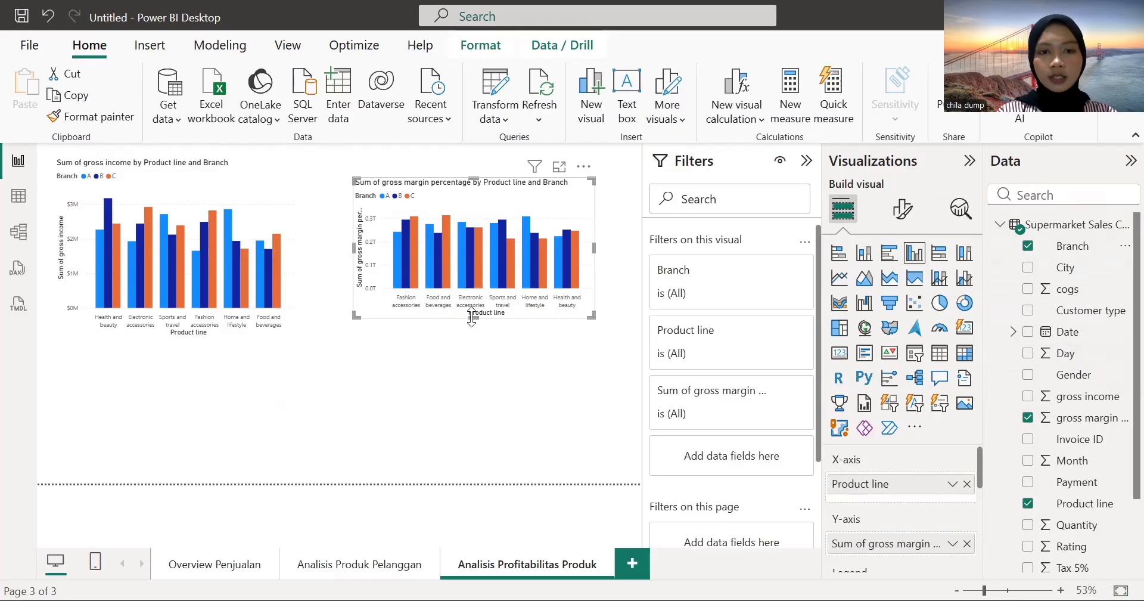
Extend the gross income and gross margin percentage charts downward until their lower edges line up, and deselect them.
{"action": "left_click_drag", "start_coordinate": [474, 318], "coordinate": [476, 361]}
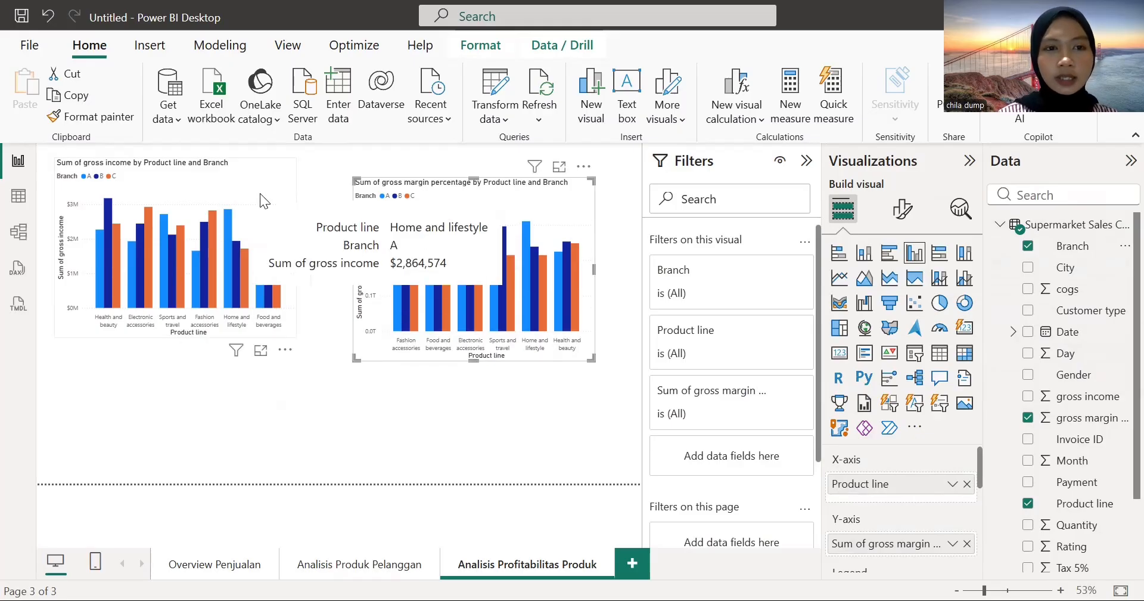
{"action": "left_click", "coordinate": [175, 334]}
{"action": "left_click_drag", "start_coordinate": [175, 335], "coordinate": [180, 379]}
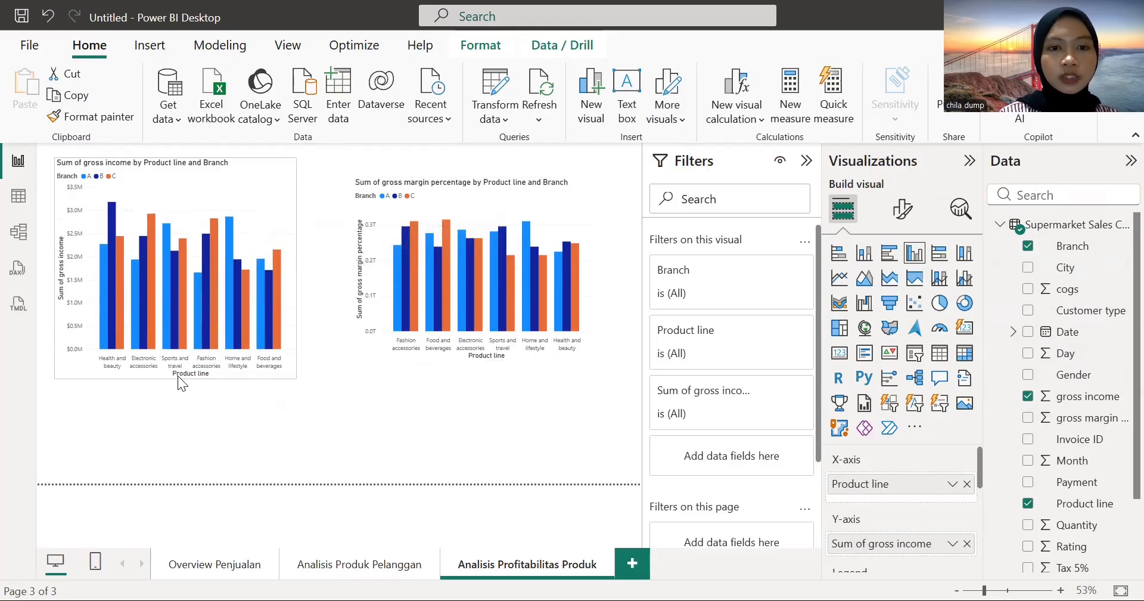
{"action": "left_click", "coordinate": [488, 350]}
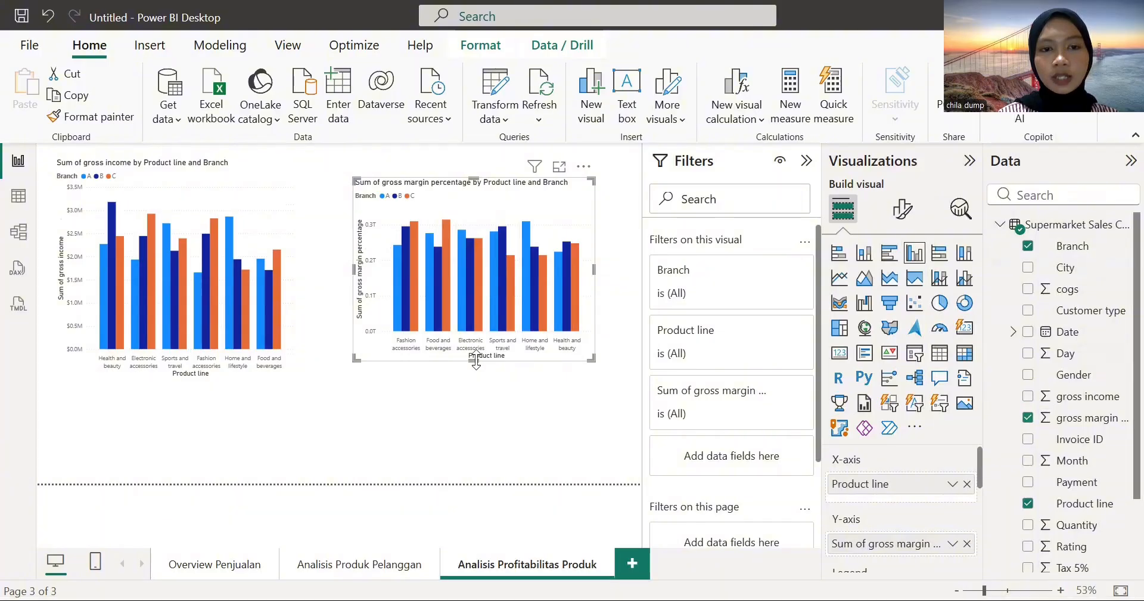
{"action": "left_click_drag", "start_coordinate": [474, 360], "coordinate": [468, 380]}
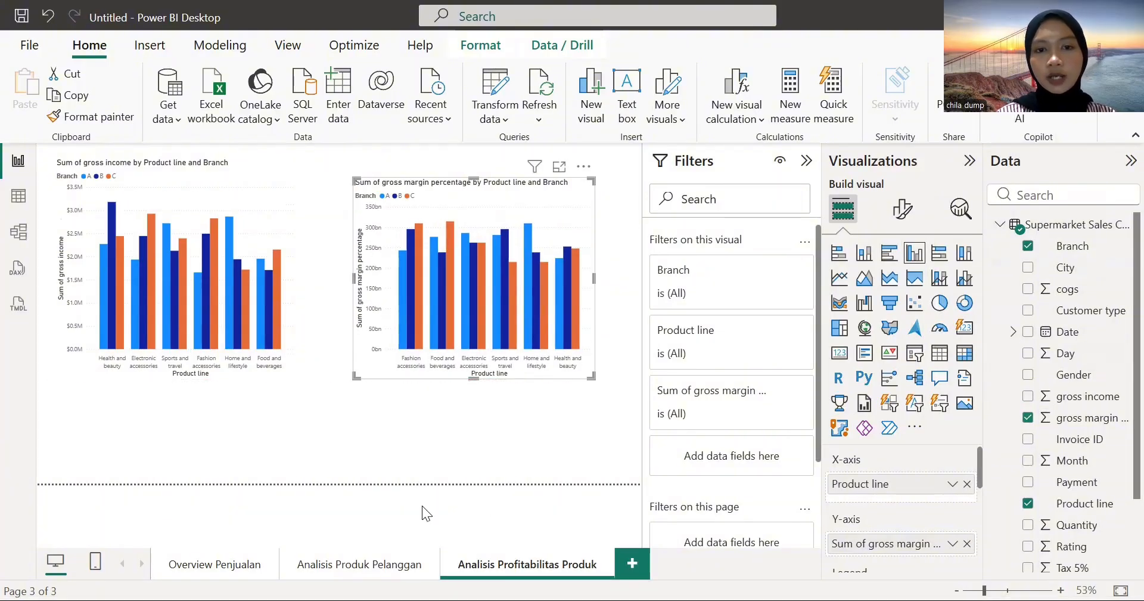
{"action": "left_click", "coordinate": [422, 459]}
Insert a card below the gross income chart, reduce its size and show the sum of Total Sales in it.
{"action": "left_click", "coordinate": [846, 356]}
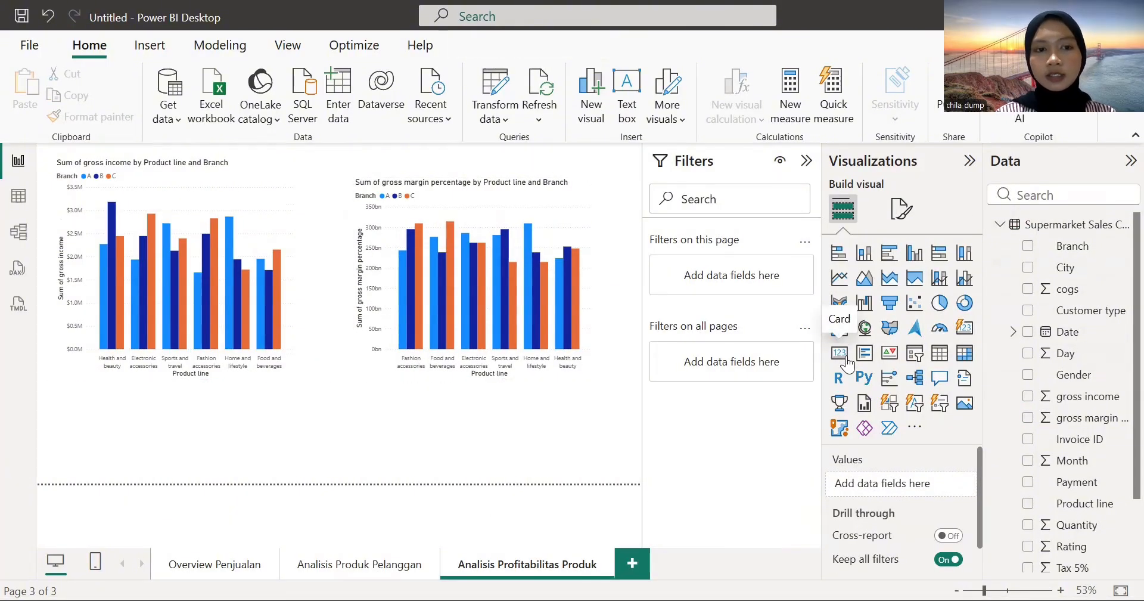
{"action": "left_click_drag", "start_coordinate": [295, 482], "coordinate": [192, 442]}
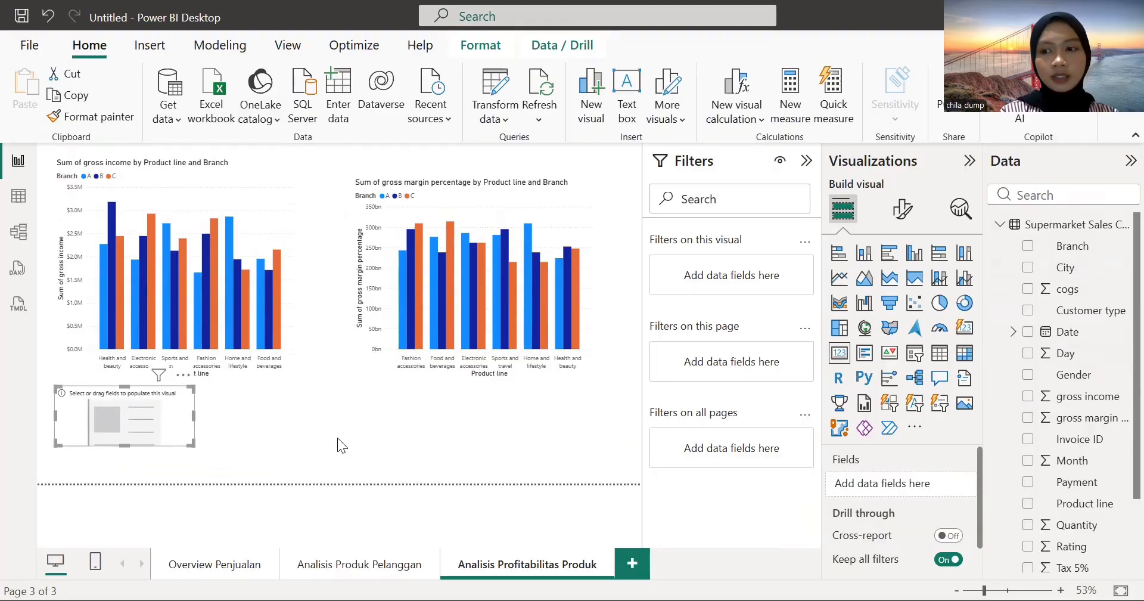
{"action": "scroll", "coordinate": [1109, 530], "scroll_direction": "down", "scroll_amount": 3}
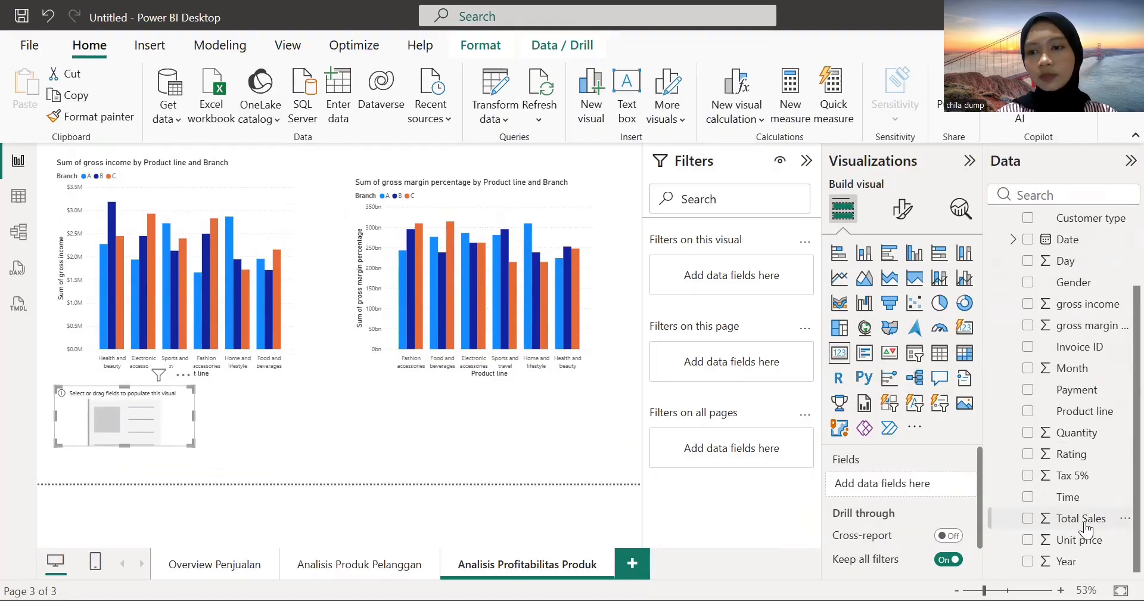
{"action": "left_click_drag", "start_coordinate": [1082, 528], "coordinate": [155, 423]}
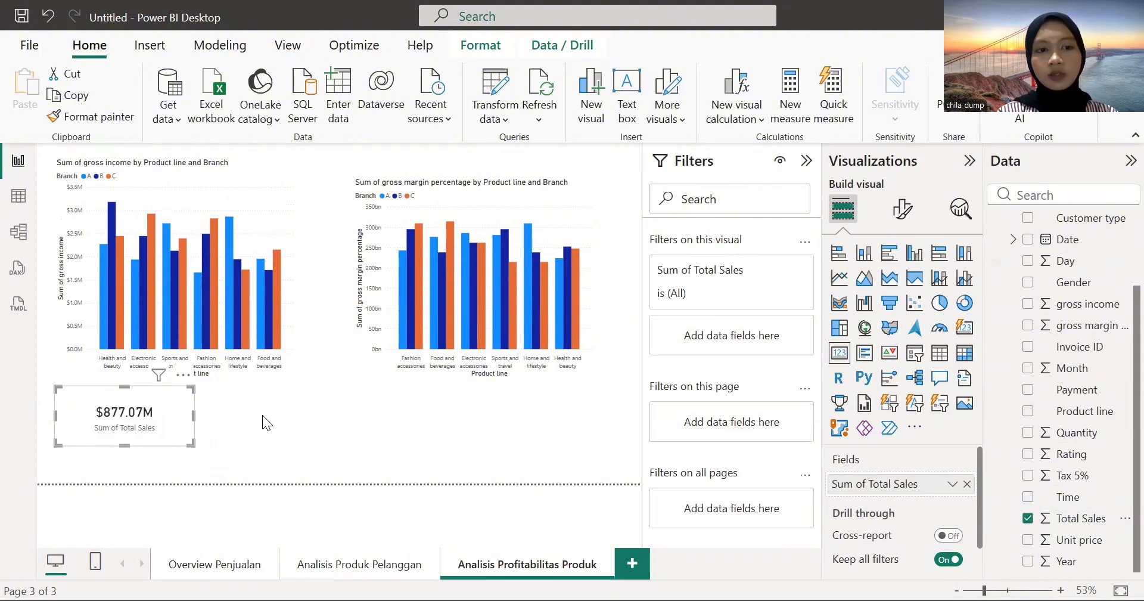
{"action": "left_click", "coordinate": [262, 415]}
Insert a second card beside the Total Sales card, adjust its size and show the sum of gross income in it.
{"action": "left_click", "coordinate": [841, 358]}
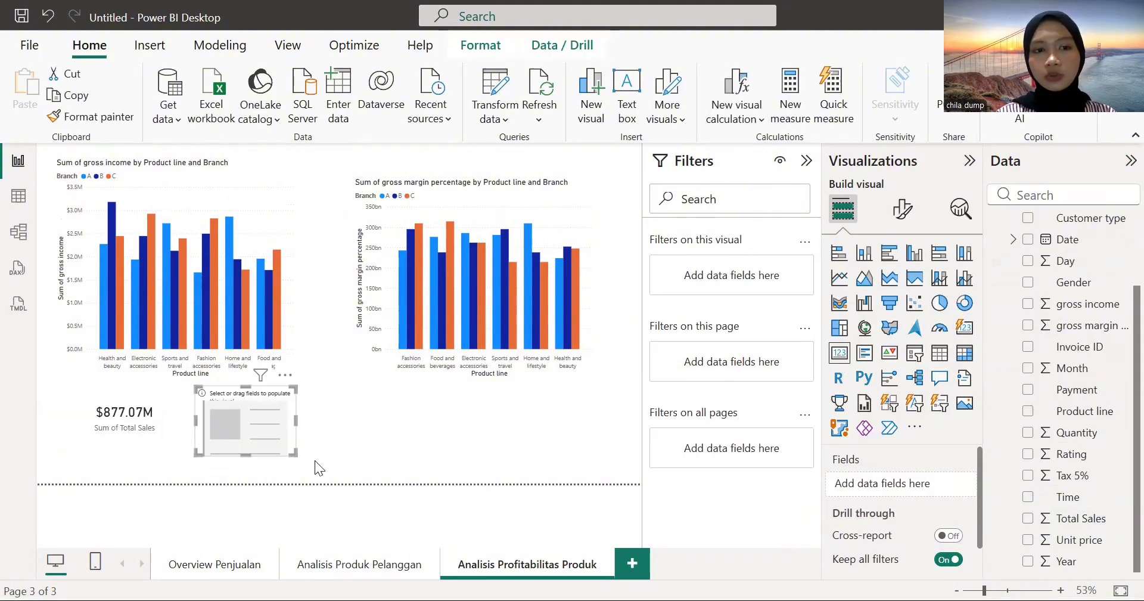
{"action": "left_click_drag", "start_coordinate": [253, 394], "coordinate": [254, 396]}
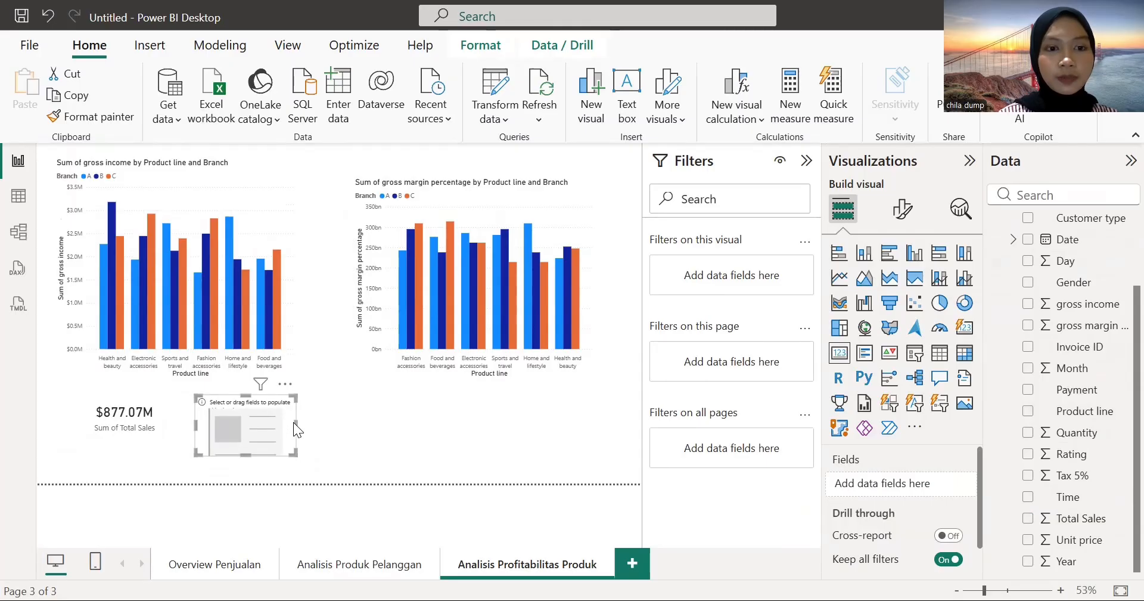
{"action": "left_click_drag", "start_coordinate": [293, 418], "coordinate": [297, 420]}
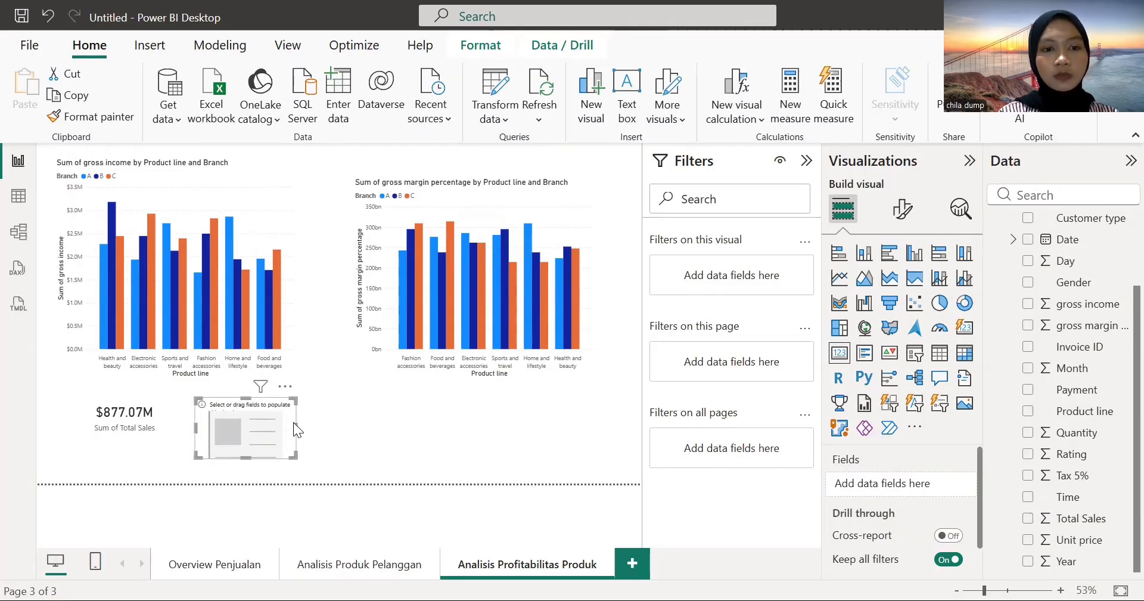
{"action": "left_click", "coordinate": [299, 425]}
{"action": "left_click", "coordinate": [295, 427]}
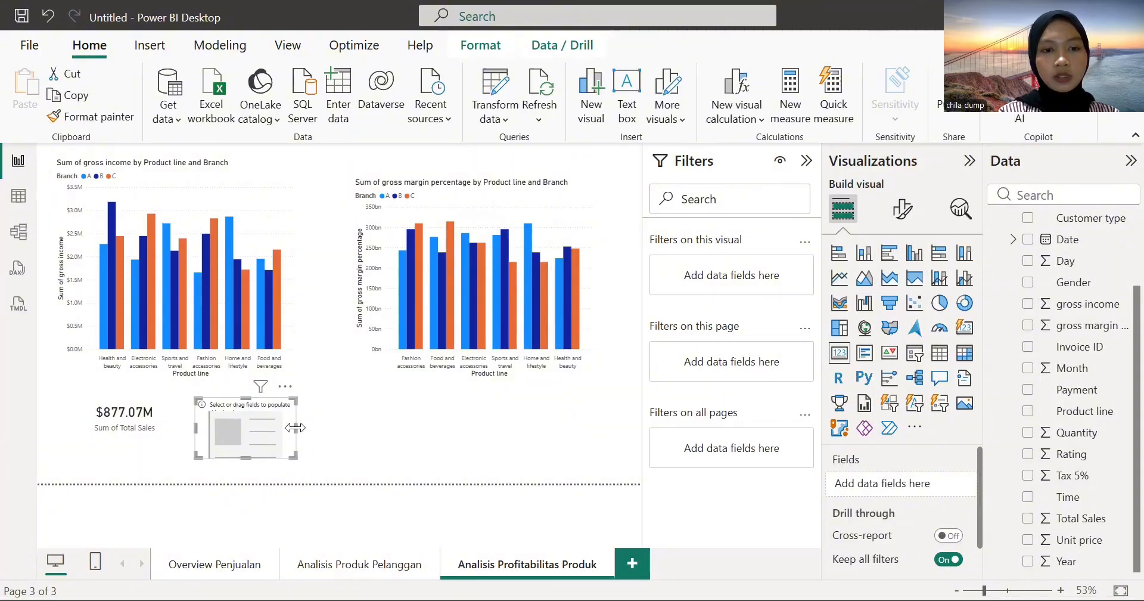
{"action": "left_click_drag", "start_coordinate": [299, 427], "coordinate": [308, 427]}
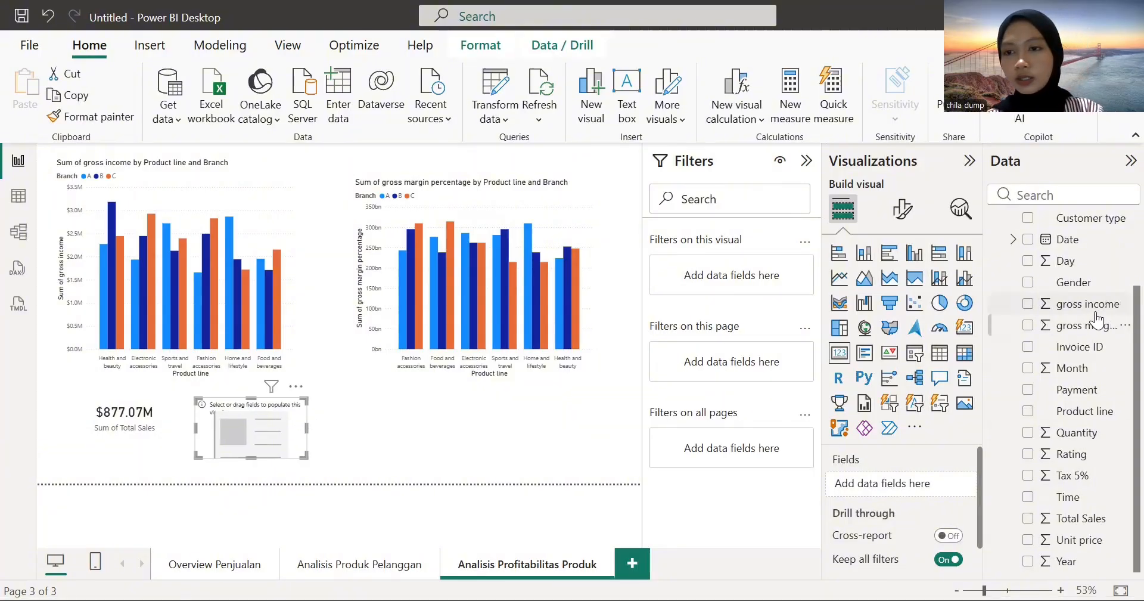
{"action": "left_click_drag", "start_coordinate": [1091, 311], "coordinate": [430, 492]}
{"action": "left_click_drag", "start_coordinate": [290, 423], "coordinate": [290, 424]}
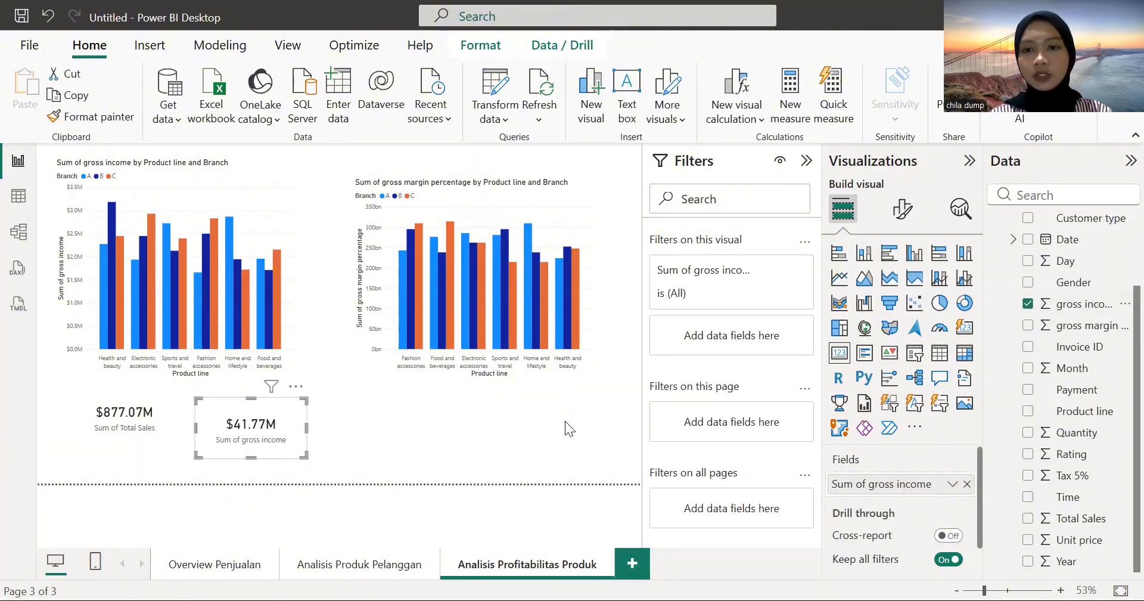
{"action": "left_click", "coordinate": [506, 439]}
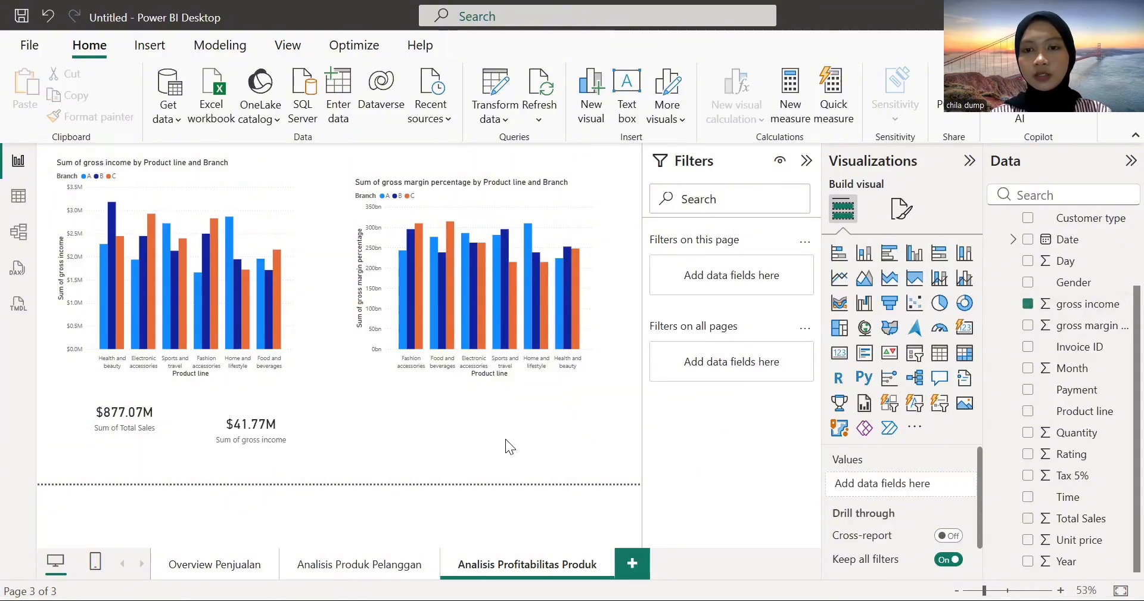
Insert a third card beside the gross income card, narrow it and line both cards up with the Total Sales card.
{"action": "left_click", "coordinate": [837, 362]}
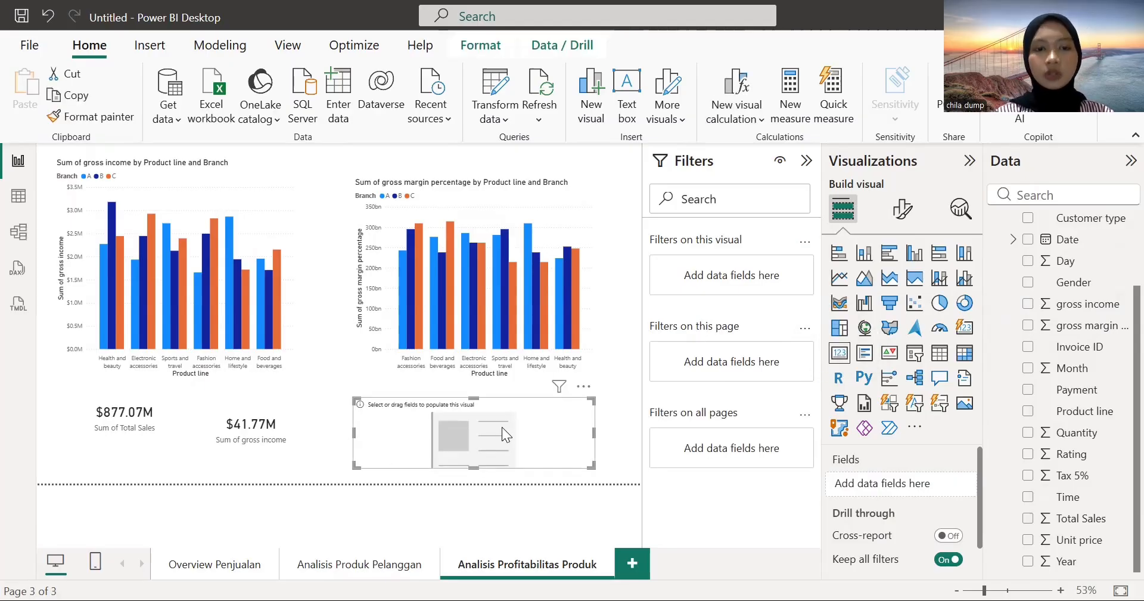
{"action": "left_click_drag", "start_coordinate": [502, 427], "coordinate": [463, 410]}
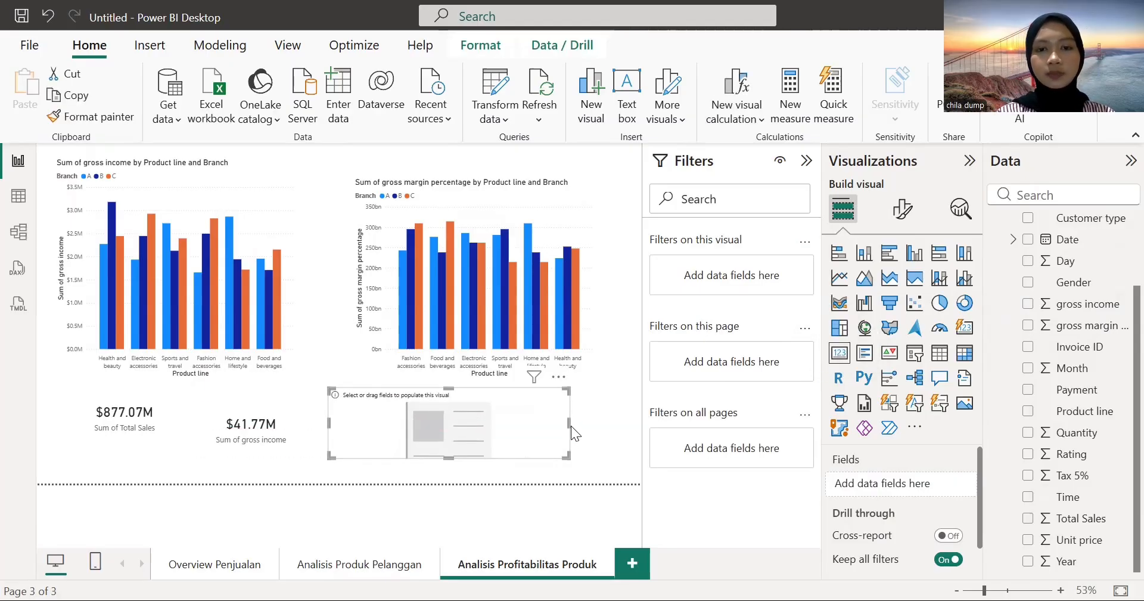
{"action": "left_click_drag", "start_coordinate": [571, 426], "coordinate": [440, 428]}
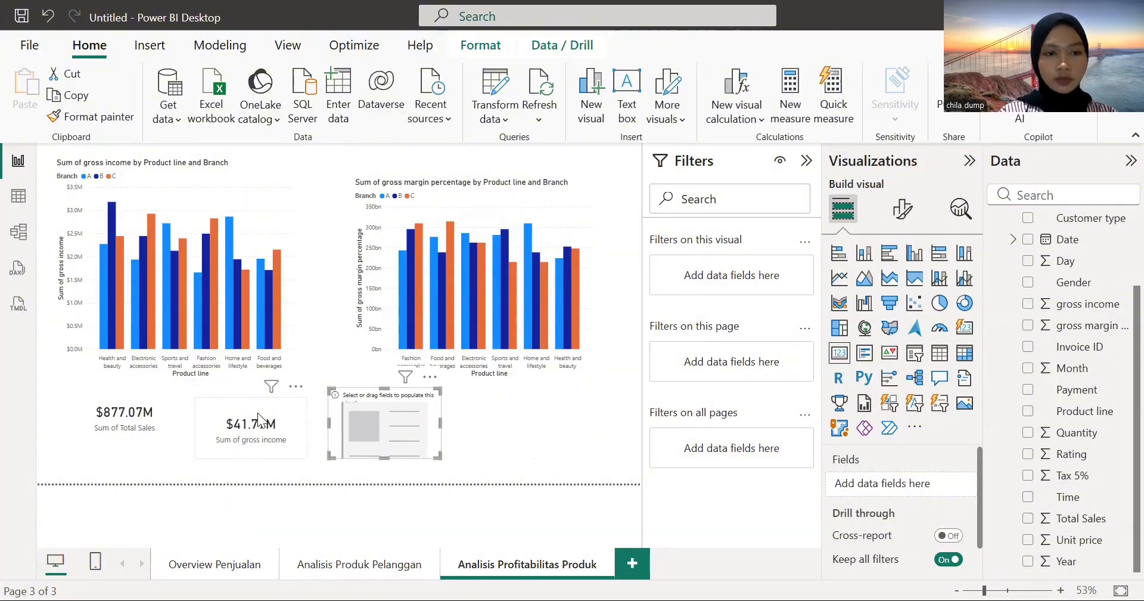
{"action": "left_click_drag", "start_coordinate": [270, 427], "coordinate": [260, 417]}
{"action": "left_click", "coordinate": [370, 414]}
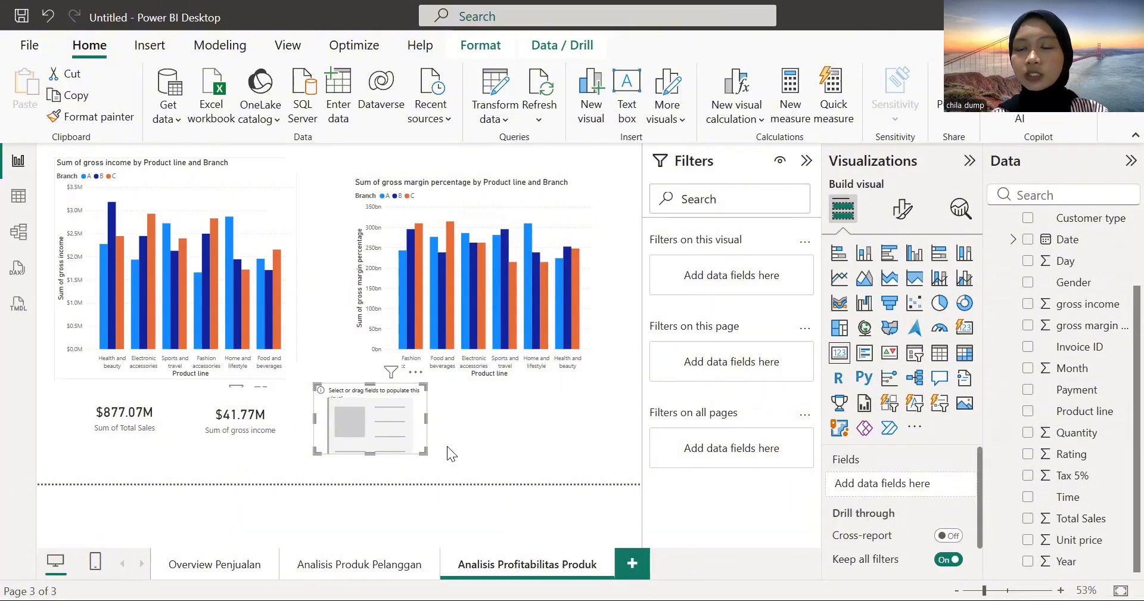
Show the sum of cogs in the new empty card and deselect it.
{"action": "scroll", "coordinate": [1067, 292], "scroll_direction": "up", "scroll_amount": 2}
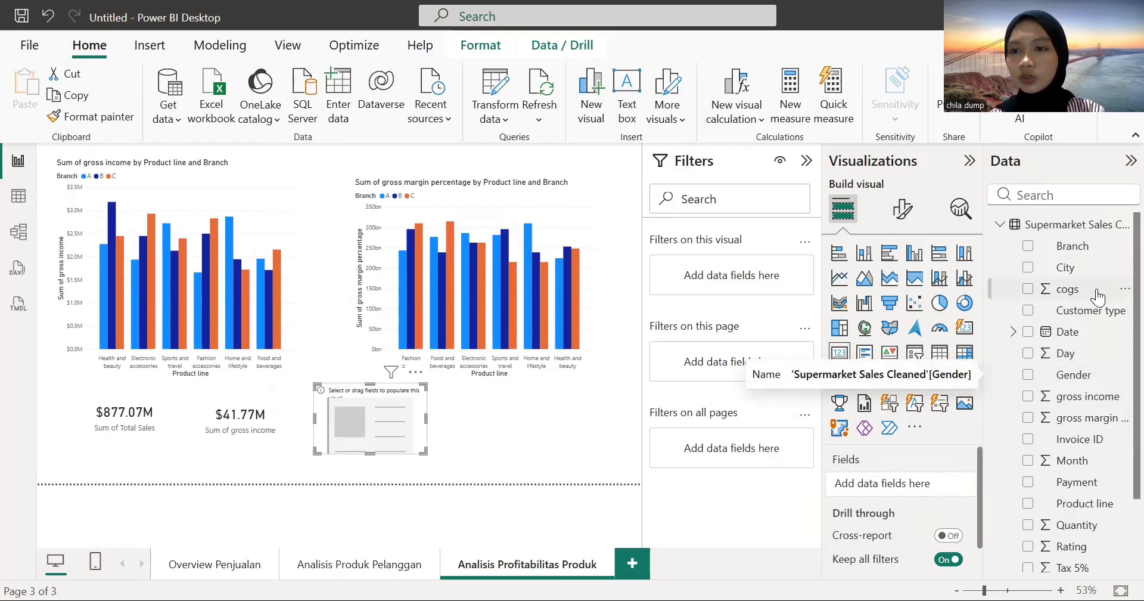
{"action": "left_click_drag", "start_coordinate": [1073, 292], "coordinate": [356, 432]}
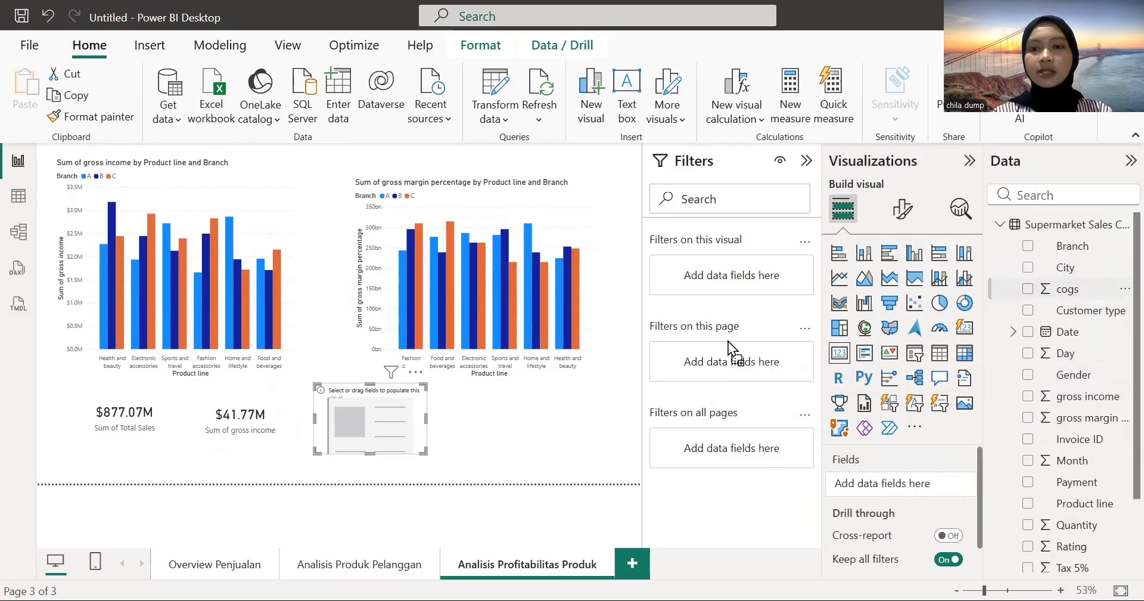
{"action": "left_click", "coordinate": [581, 399]}
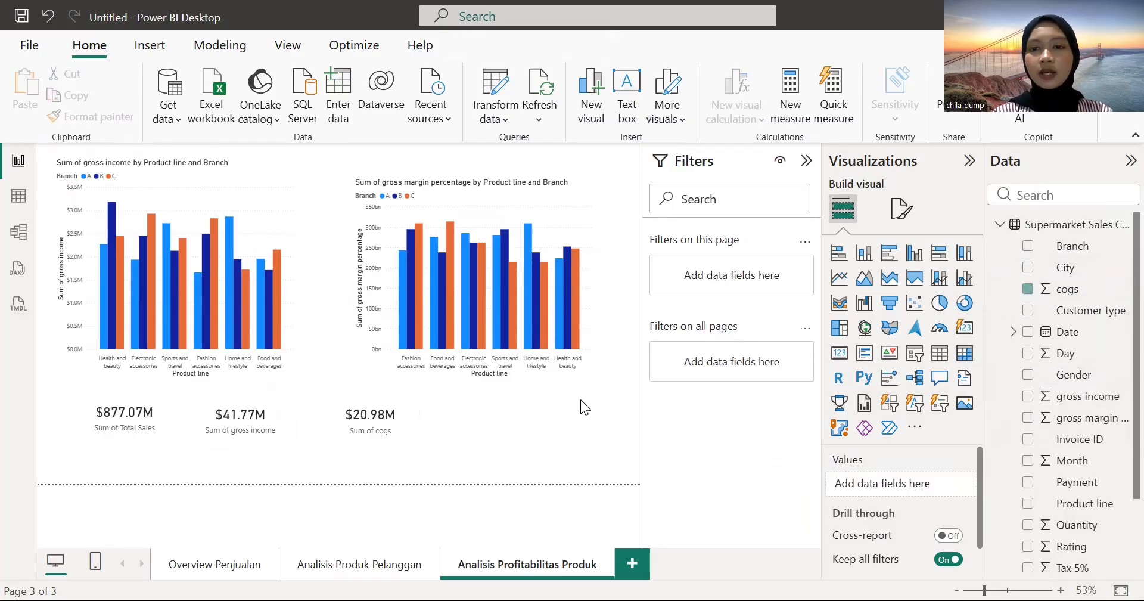
Insert a fourth card beside the cogs card and show the sum of Quantity in it.
{"action": "left_click", "coordinate": [840, 353]}
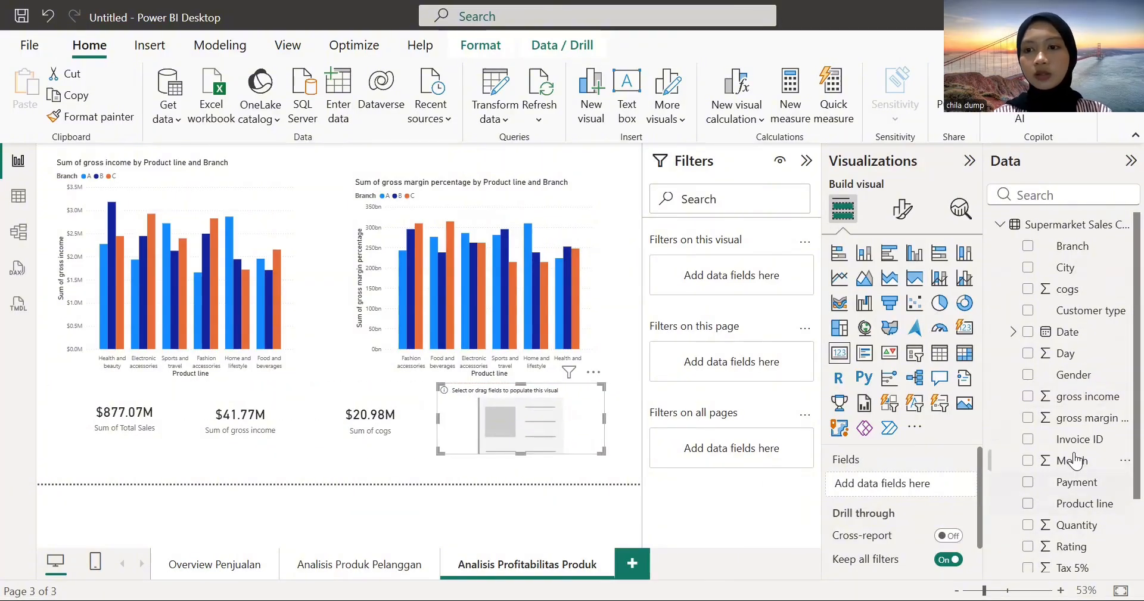
{"action": "scroll", "coordinate": [1073, 459], "scroll_direction": "down", "scroll_amount": 3}
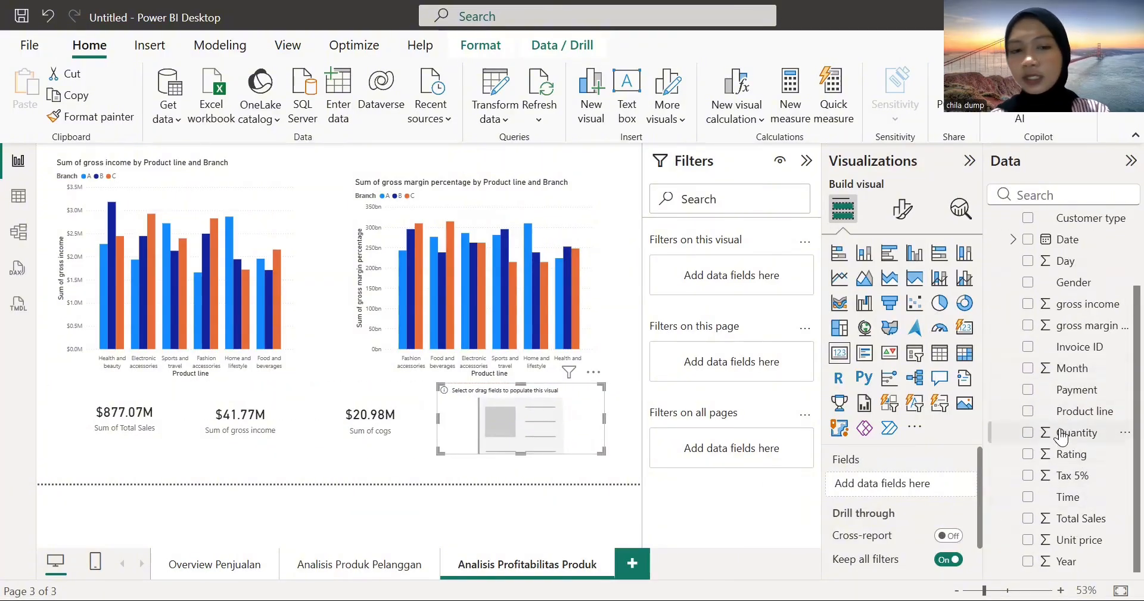
{"action": "left_click_drag", "start_coordinate": [1061, 437], "coordinate": [522, 432]}
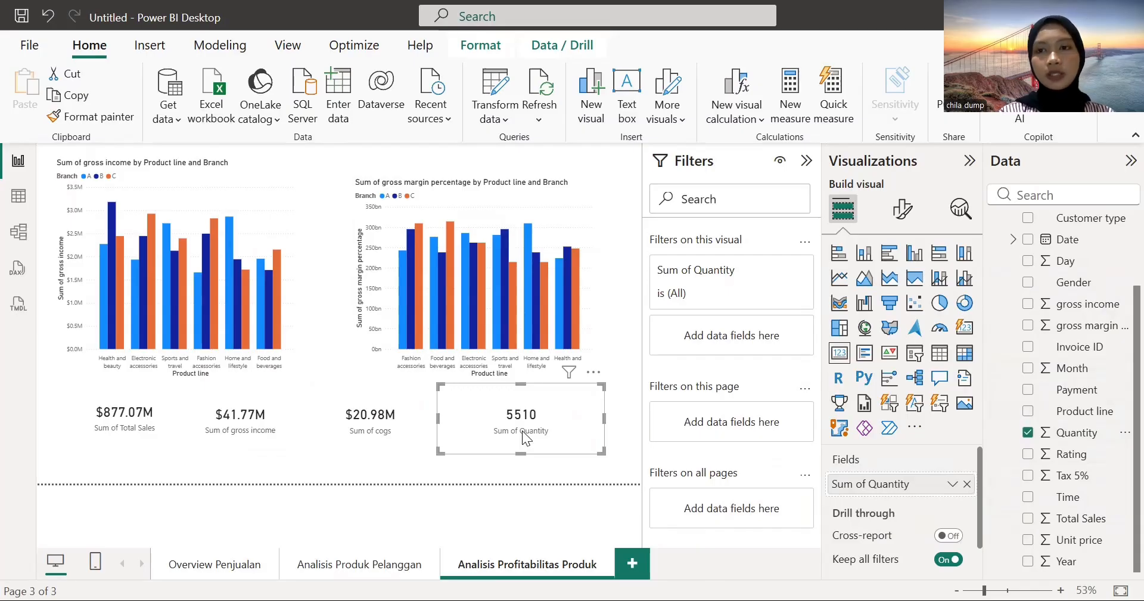
Add a new report page and name it Analisis Penjualan Produk.
{"action": "left_click", "coordinate": [632, 564]}
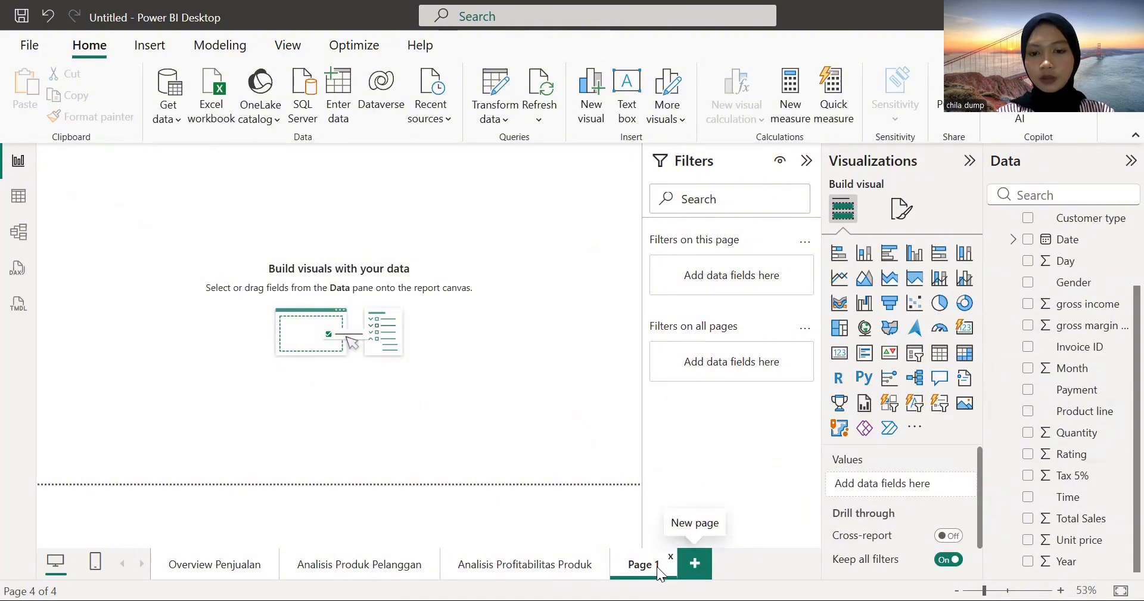
{"action": "double_click", "coordinate": [660, 567]}
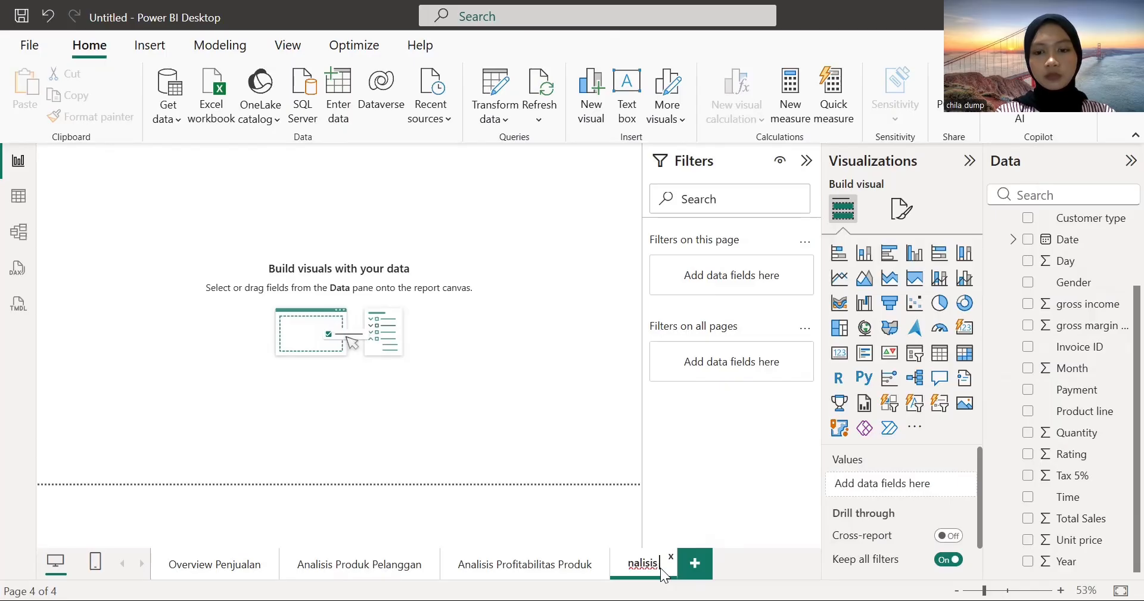
{"action": "type", "text": "Analisis Penjualan"}
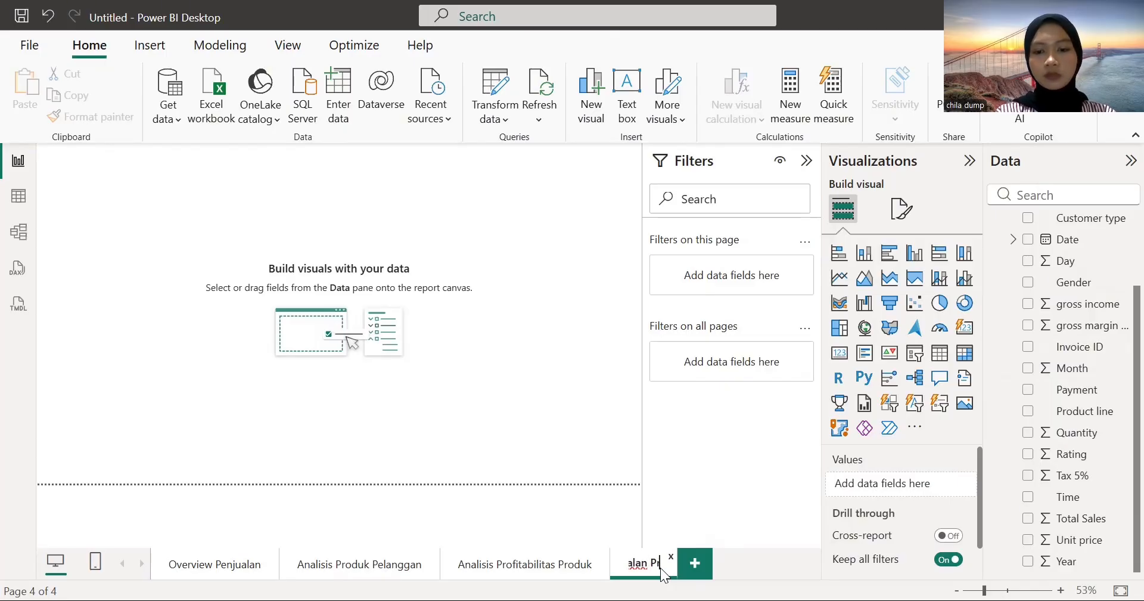
{"action": "type", "text": " Produk"}
{"action": "key", "text": "Return"}
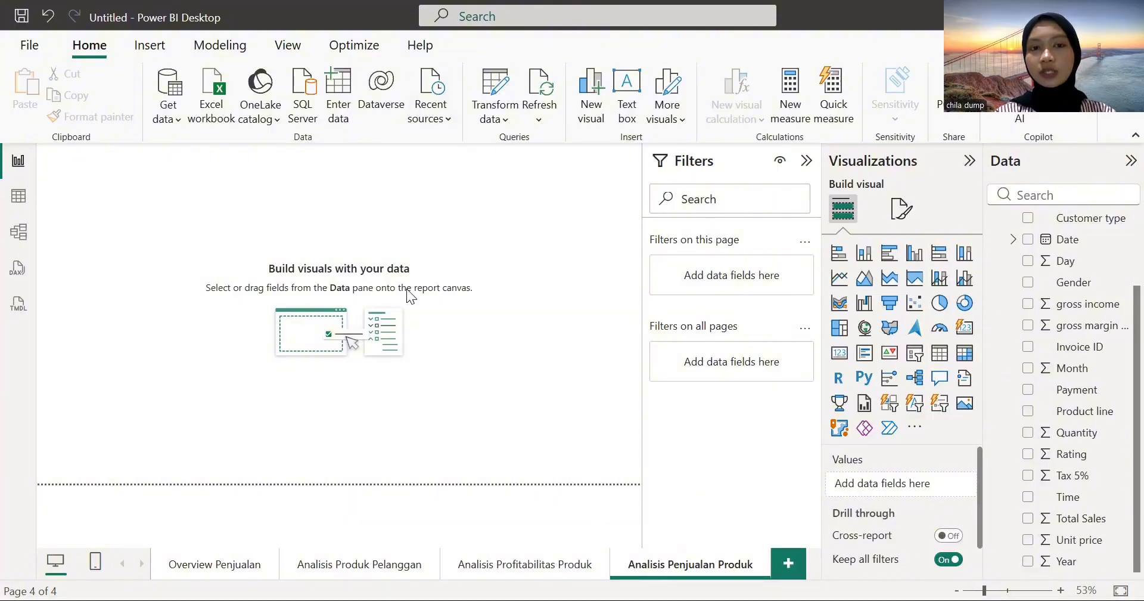
Insert a line chart on the Analisis Penjualan Produk page, enlarge it to most of the page width and place it mid-page.
{"action": "left_click", "coordinate": [841, 280]}
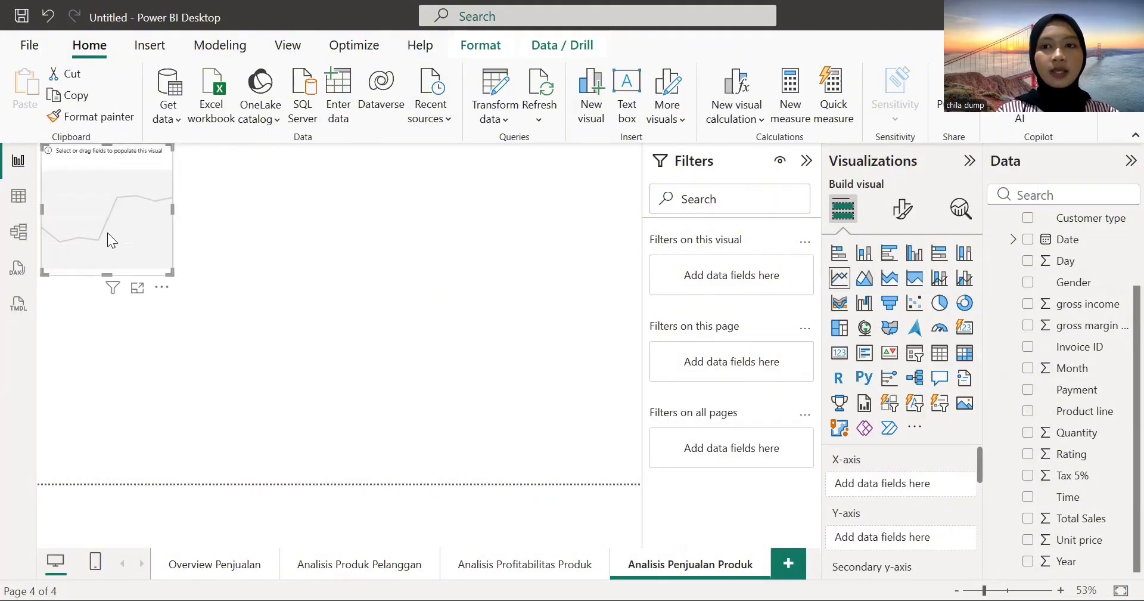
{"action": "left_click_drag", "start_coordinate": [107, 232], "coordinate": [181, 310]}
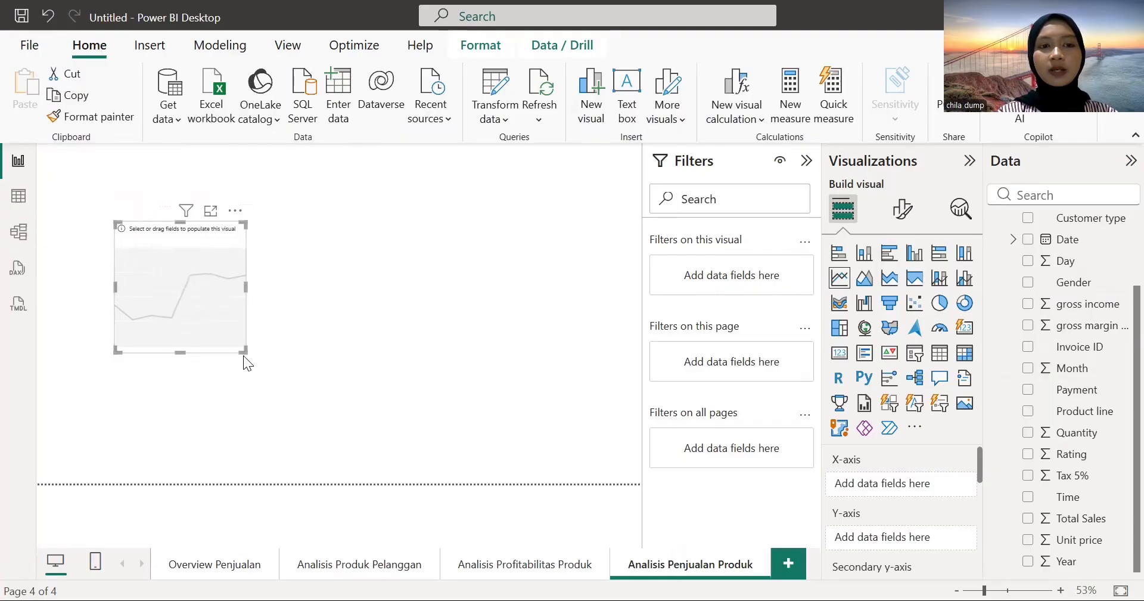
{"action": "left_click_drag", "start_coordinate": [240, 351], "coordinate": [518, 419]}
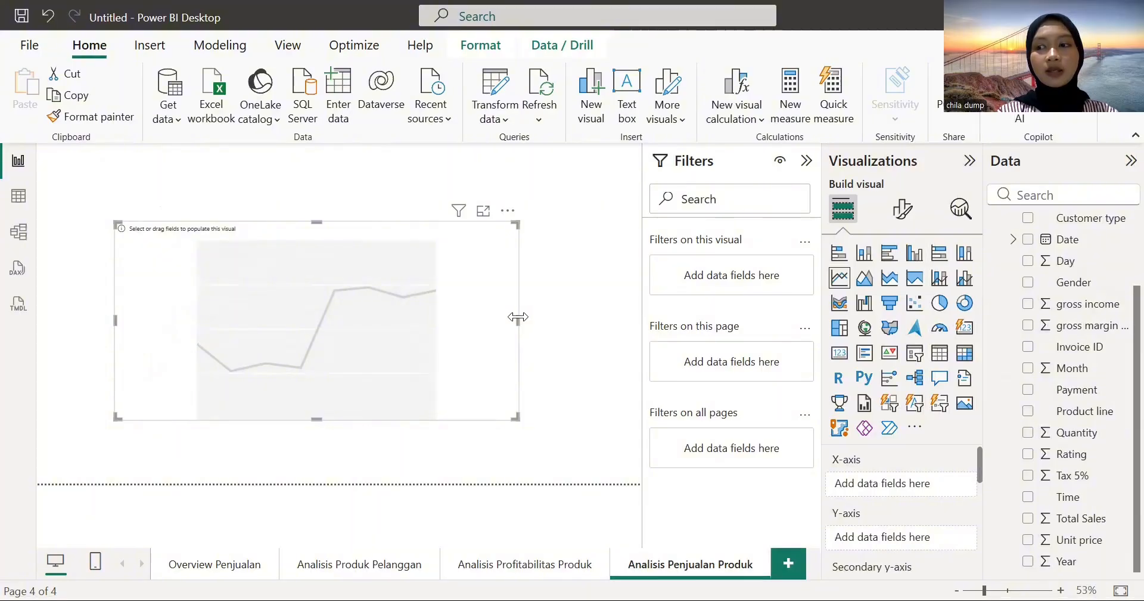
{"action": "left_click_drag", "start_coordinate": [518, 317], "coordinate": [581, 341]}
{"action": "mouse_move", "coordinate": [426, 350]}
{"action": "left_mouse_down"}
{"action": "mouse_move", "coordinate": [451, 337]}
{"action": "mouse_move", "coordinate": [421, 341]}
{"action": "left_mouse_up"}
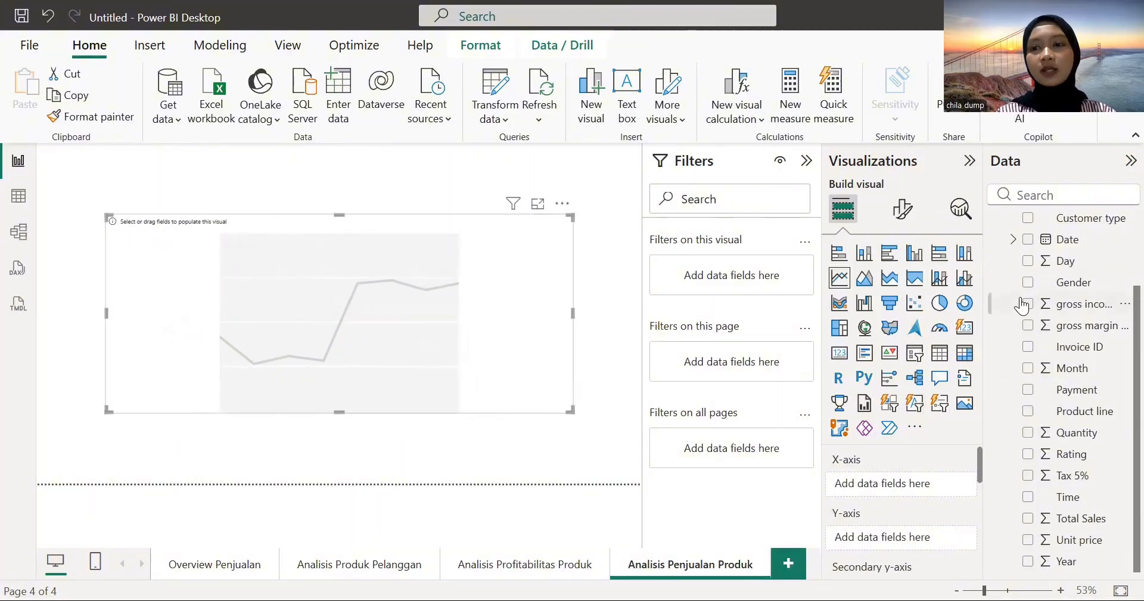
Assign the Day field to the line chart's X-axis and check the options available for that field.
{"action": "scroll", "coordinate": [909, 466], "scroll_direction": "down", "scroll_amount": 2}
{"action": "scroll", "coordinate": [910, 466], "scroll_direction": "up", "scroll_amount": 2}
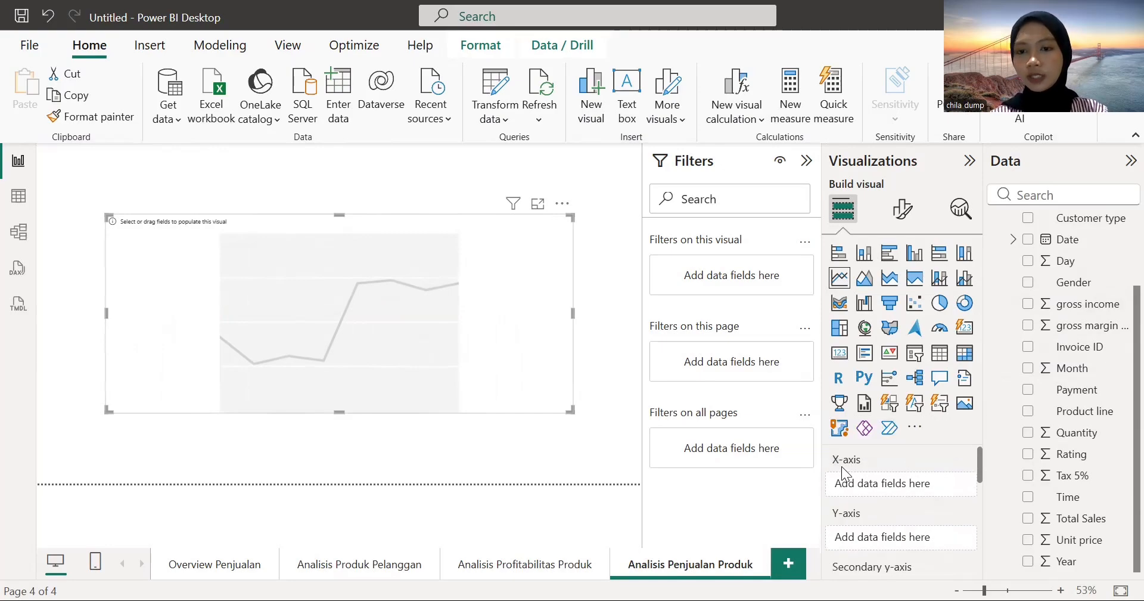
{"action": "scroll", "coordinate": [844, 519], "scroll_direction": "down", "scroll_amount": 3}
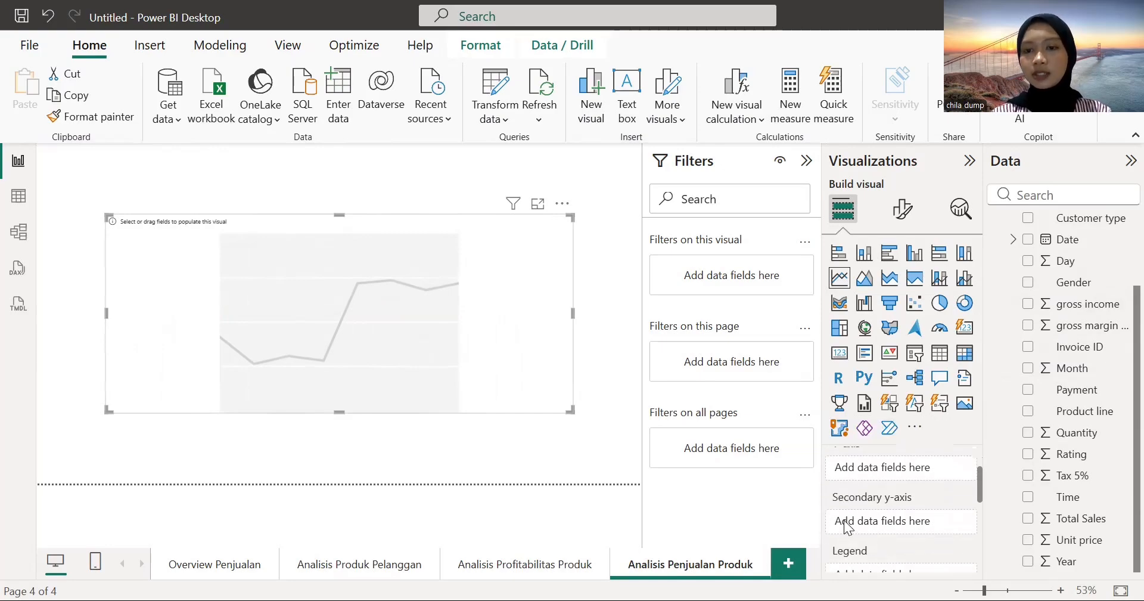
{"action": "scroll", "coordinate": [879, 502], "scroll_direction": "up", "scroll_amount": 2}
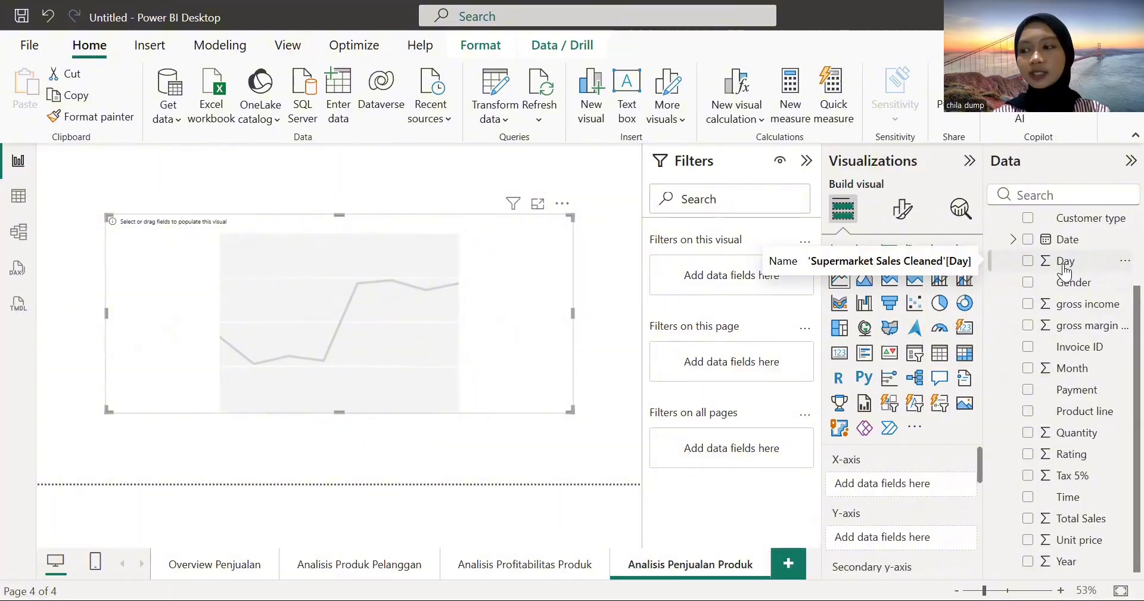
{"action": "left_click_drag", "start_coordinate": [1064, 272], "coordinate": [907, 486]}
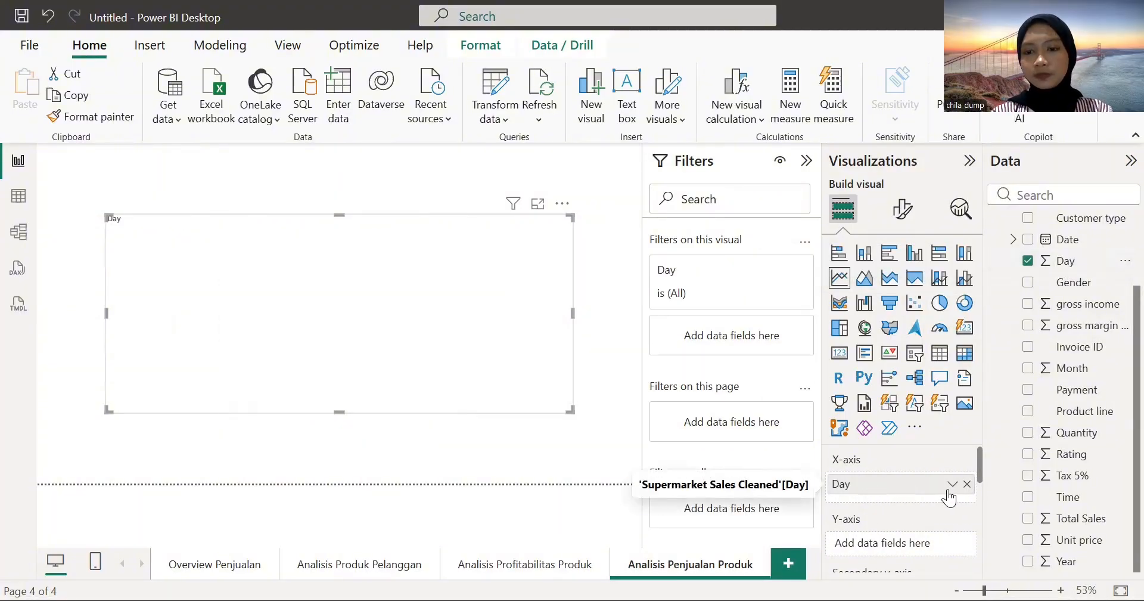
{"action": "left_click", "coordinate": [952, 485]}
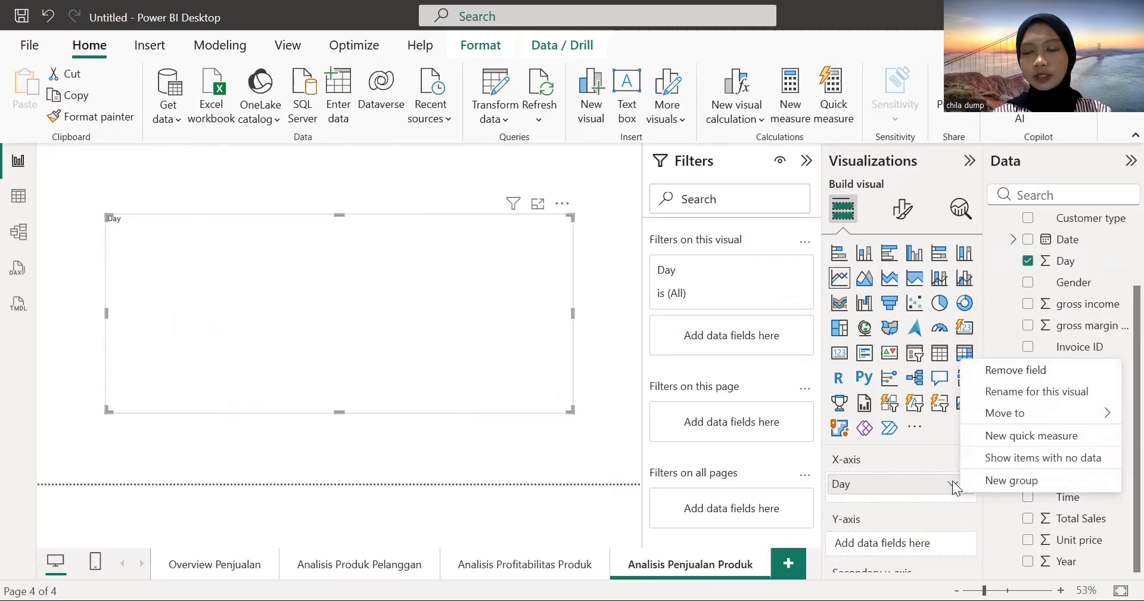
{"action": "left_click", "coordinate": [978, 504]}
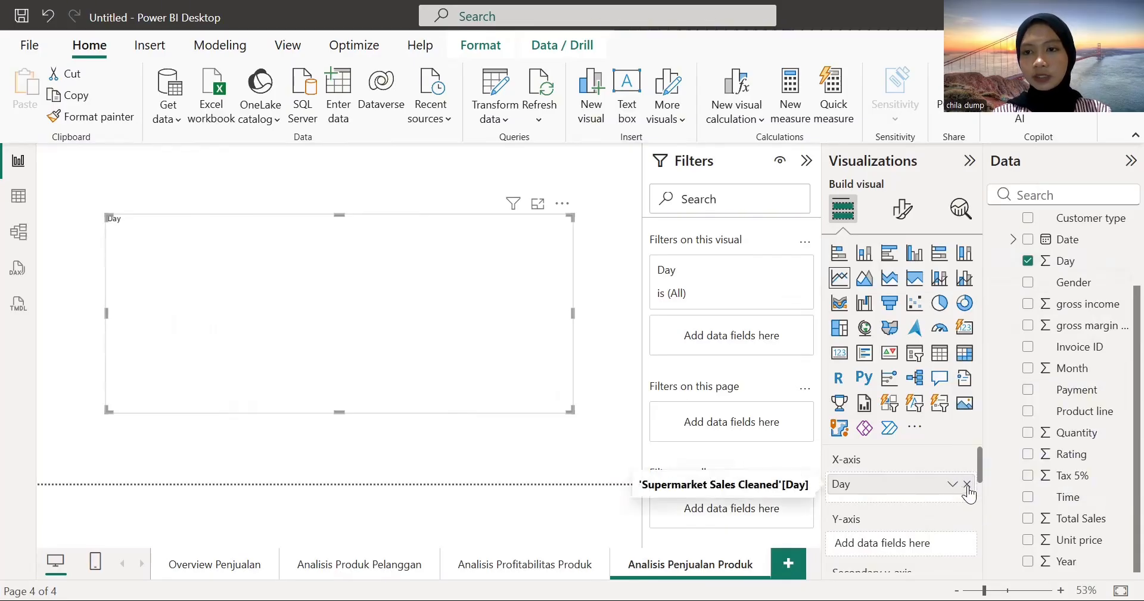
Replace the Day field on the line chart's X-axis with Date, keeping only its Month level.
{"action": "left_click", "coordinate": [967, 484]}
{"action": "left_click_drag", "start_coordinate": [1067, 241], "coordinate": [927, 482]}
{"action": "scroll", "coordinate": [965, 525], "scroll_direction": "down", "scroll_amount": 2}
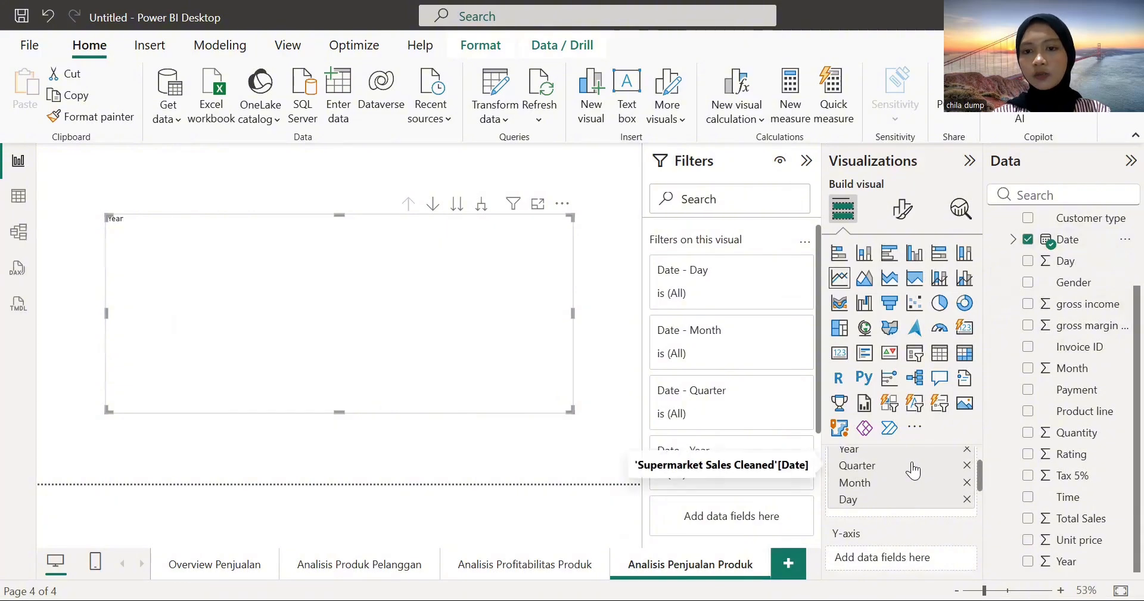
{"action": "scroll", "coordinate": [908, 493], "scroll_direction": "up", "scroll_amount": 1}
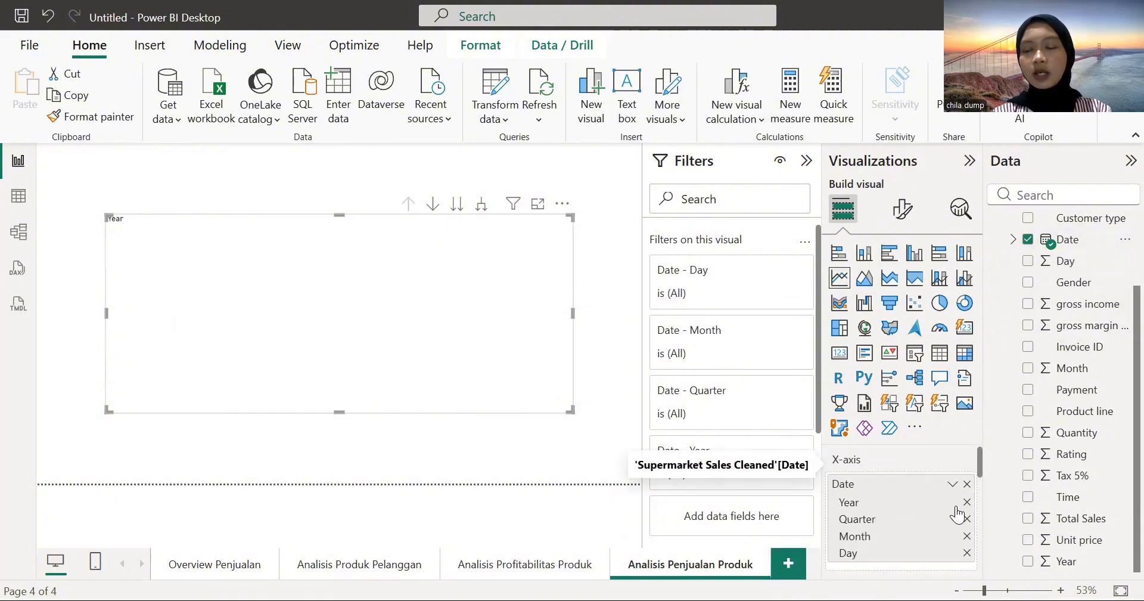
{"action": "scroll", "coordinate": [982, 498], "scroll_direction": "down", "scroll_amount": 2}
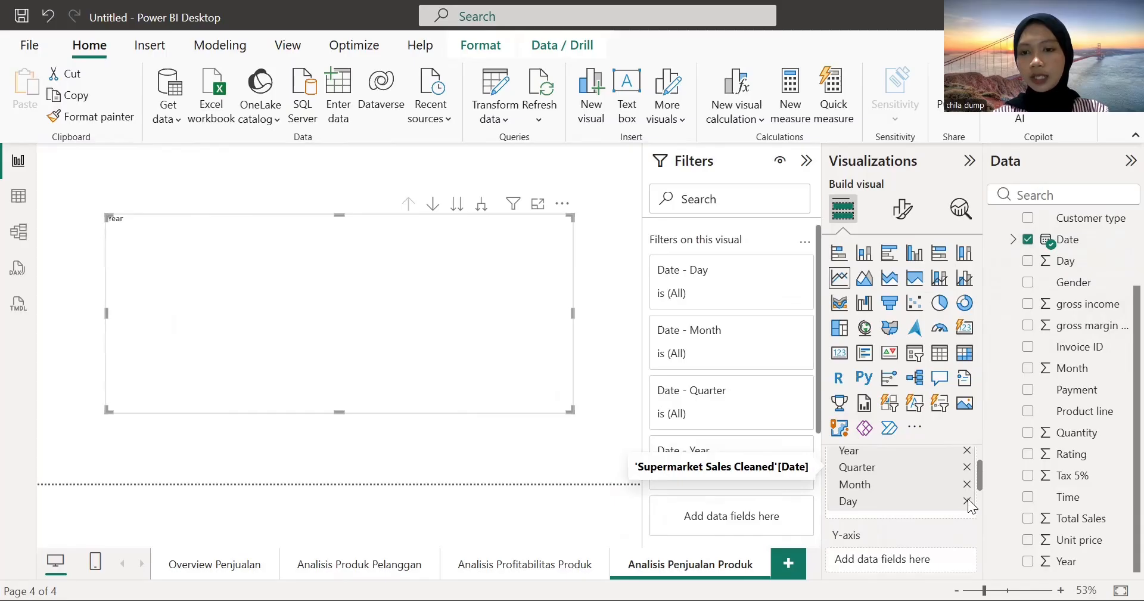
{"action": "left_click", "coordinate": [967, 501]}
{"action": "left_click", "coordinate": [967, 467]}
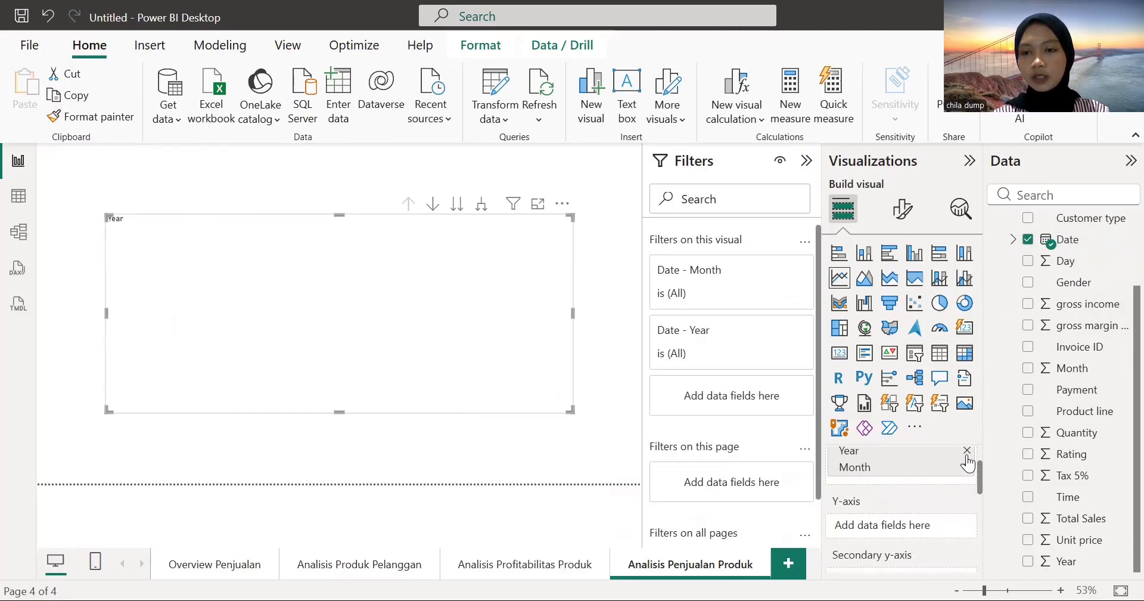
{"action": "left_click", "coordinate": [967, 451]}
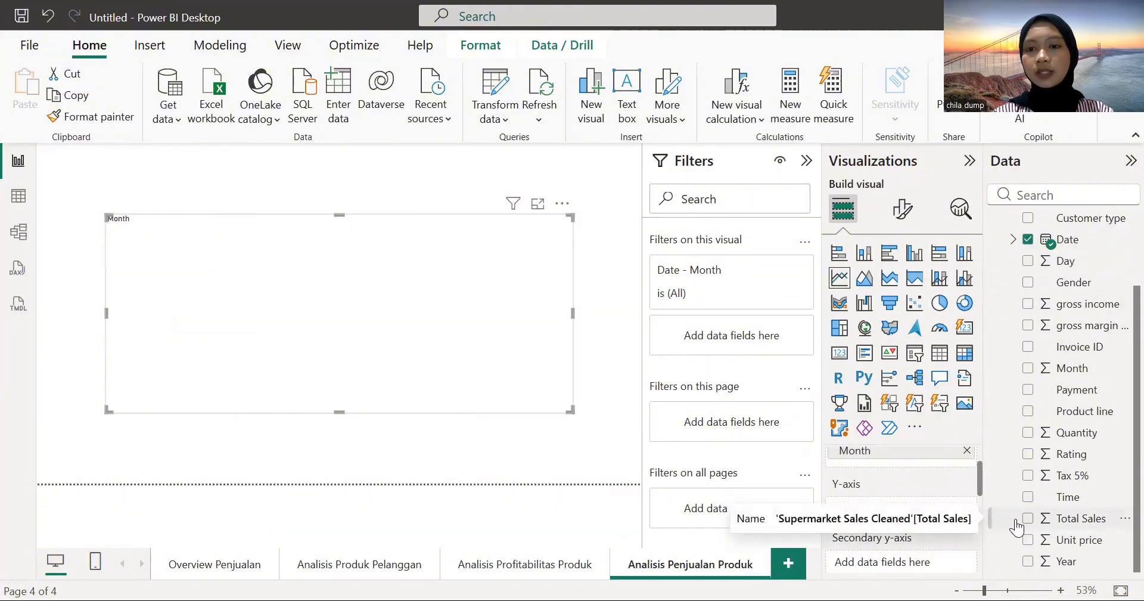
Assign Quantity to the line chart's Y-axis and Product line to its legend.
{"action": "left_click_drag", "start_coordinate": [1083, 438], "coordinate": [919, 504]}
{"action": "scroll", "coordinate": [919, 504], "scroll_direction": "down", "scroll_amount": 2}
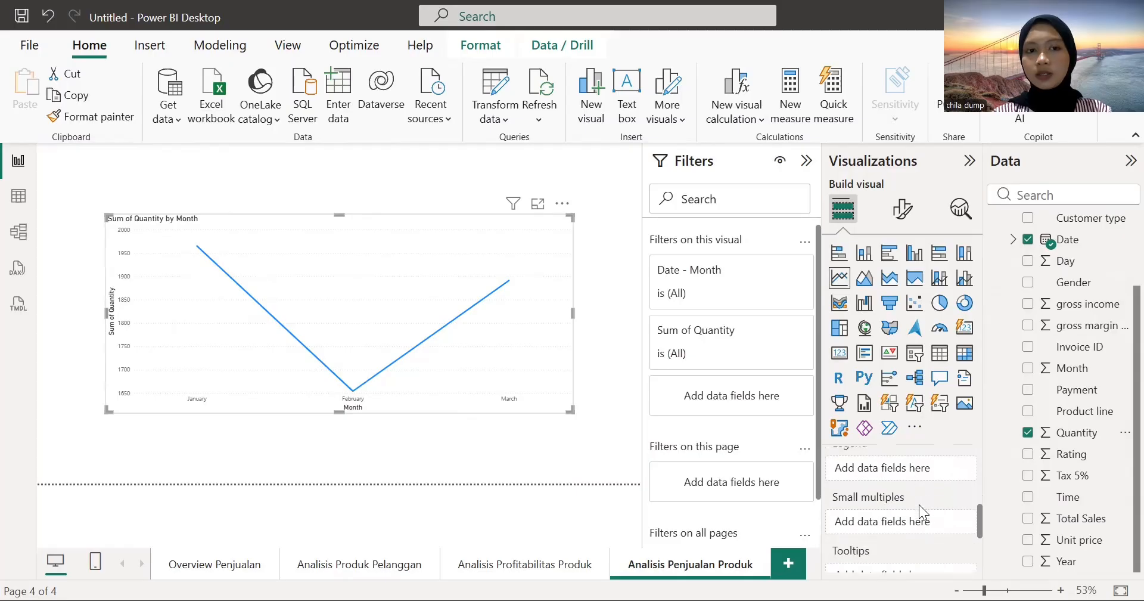
{"action": "scroll", "coordinate": [919, 504], "scroll_direction": "up", "scroll_amount": 1}
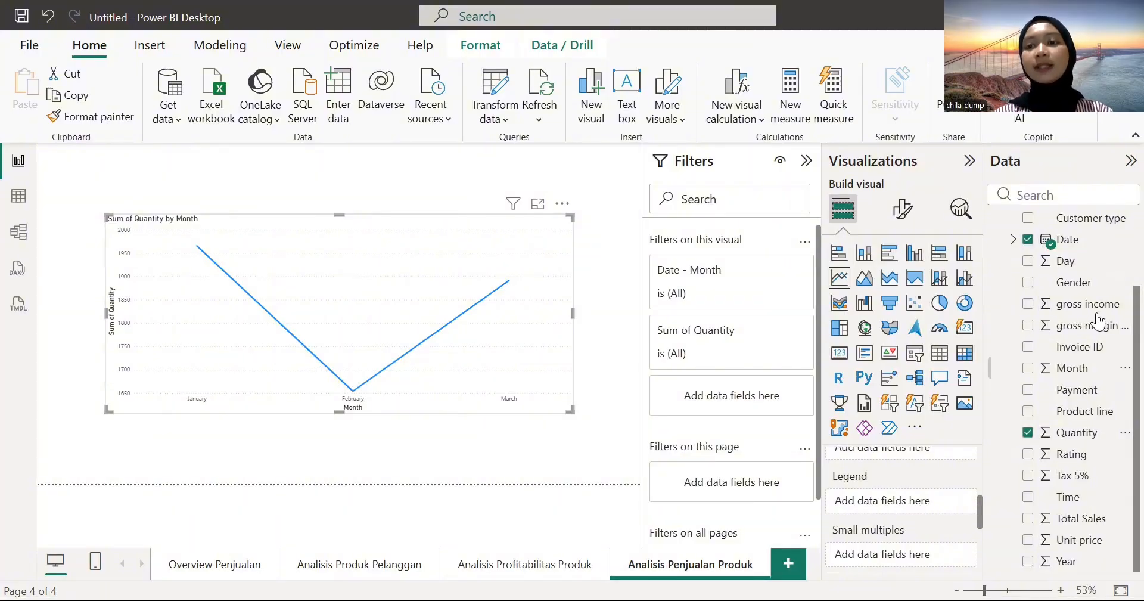
{"action": "left_click_drag", "start_coordinate": [1076, 417], "coordinate": [903, 503]}
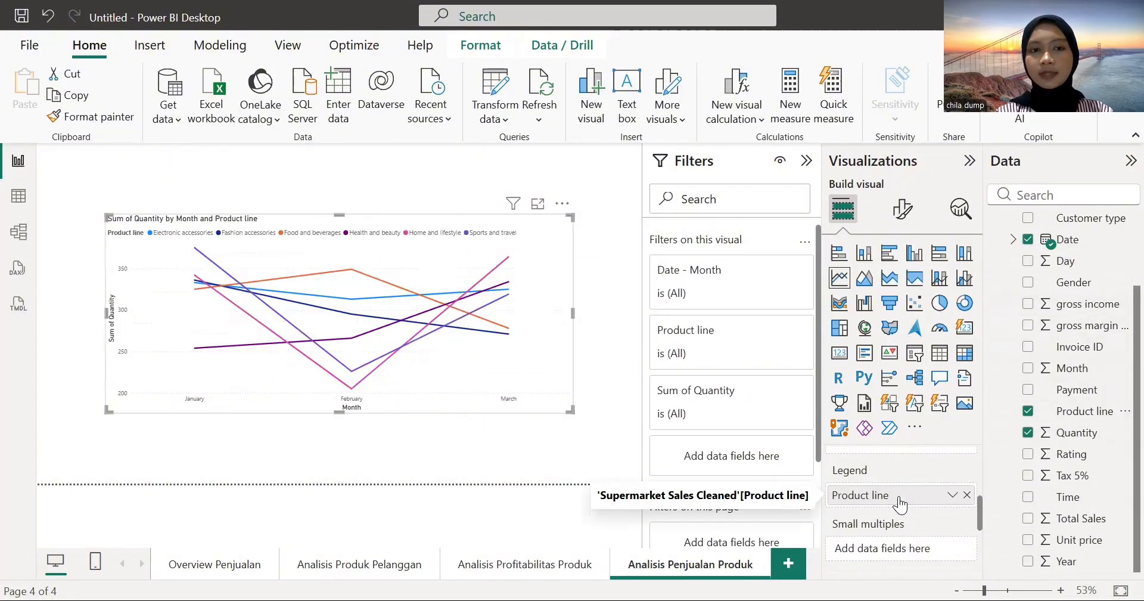
{"action": "left_click", "coordinate": [312, 446]}
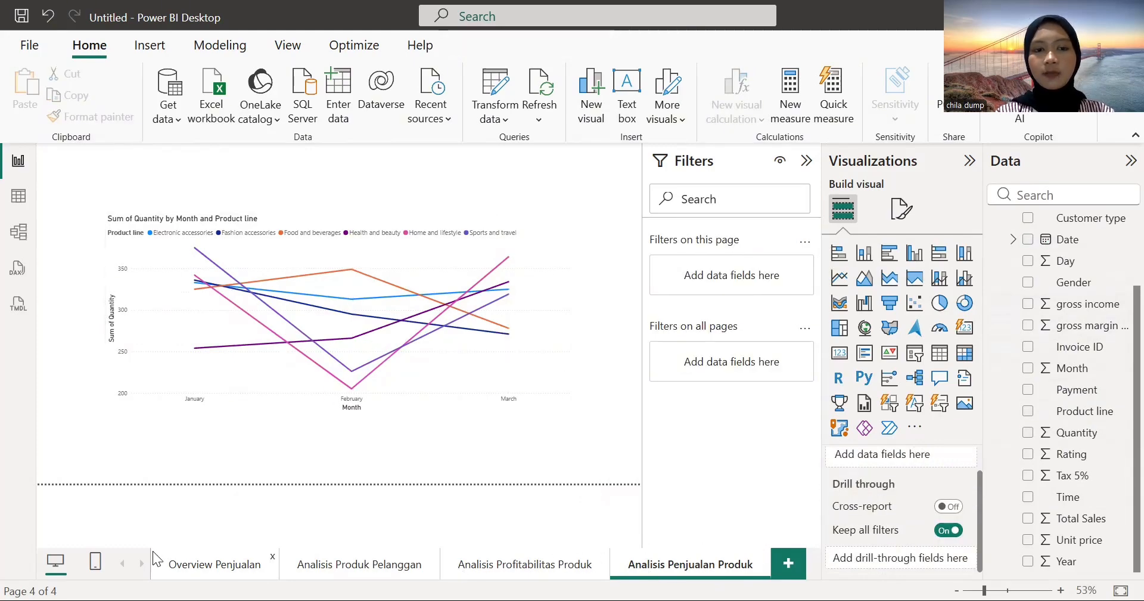
Review the format options of the gross income card and the city pie chart on the Overview Penjualan page.
{"action": "left_click", "coordinate": [170, 563]}
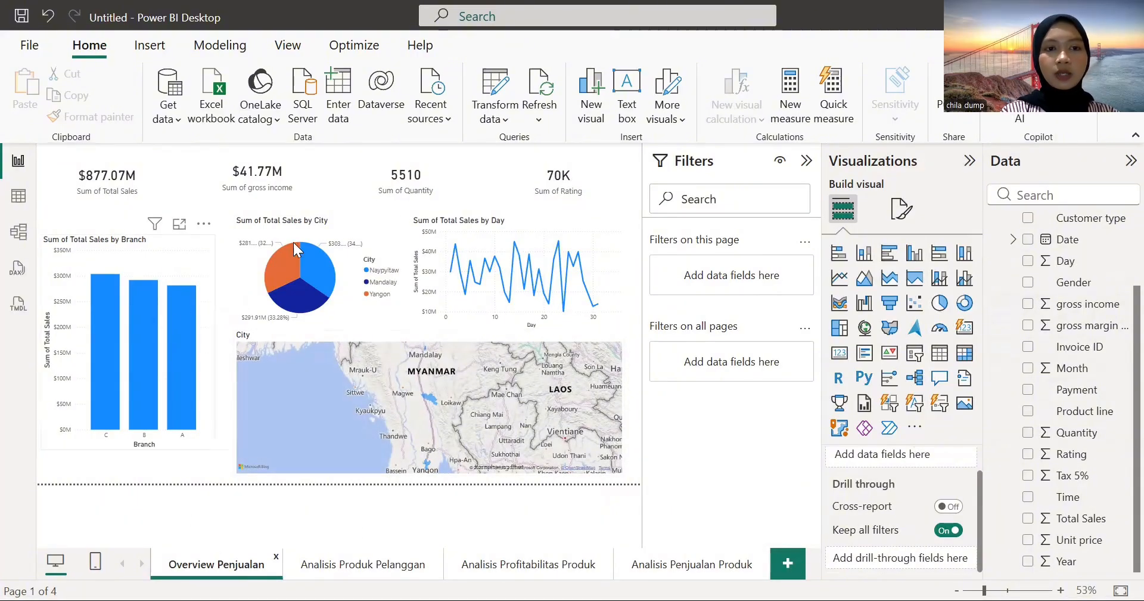
{"action": "left_click", "coordinate": [229, 190]}
{"action": "left_click", "coordinate": [902, 209]}
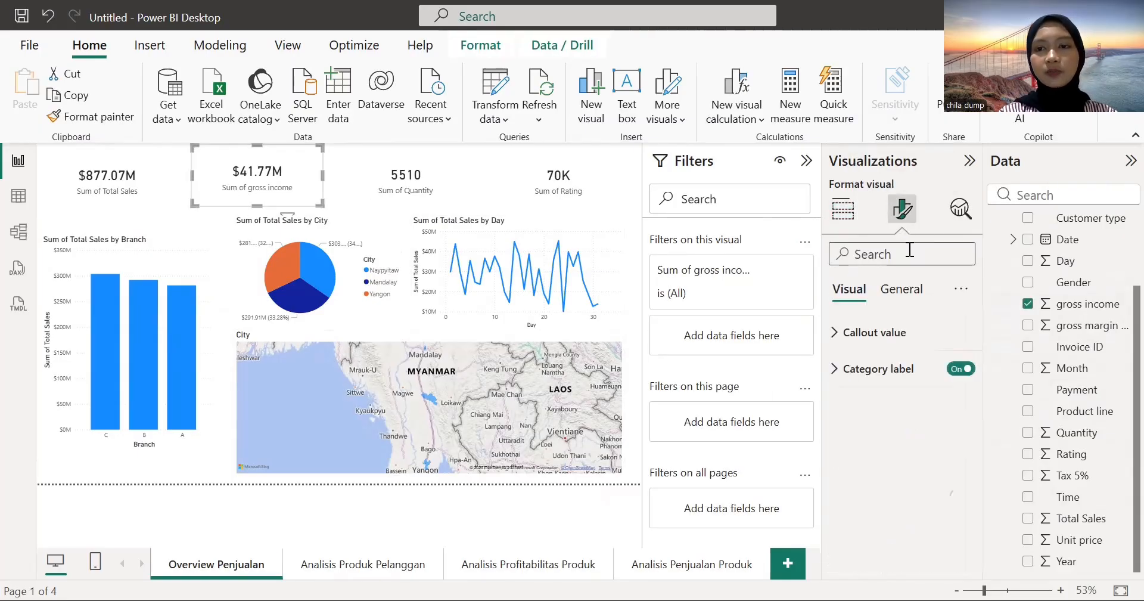
{"action": "left_click", "coordinate": [898, 292]}
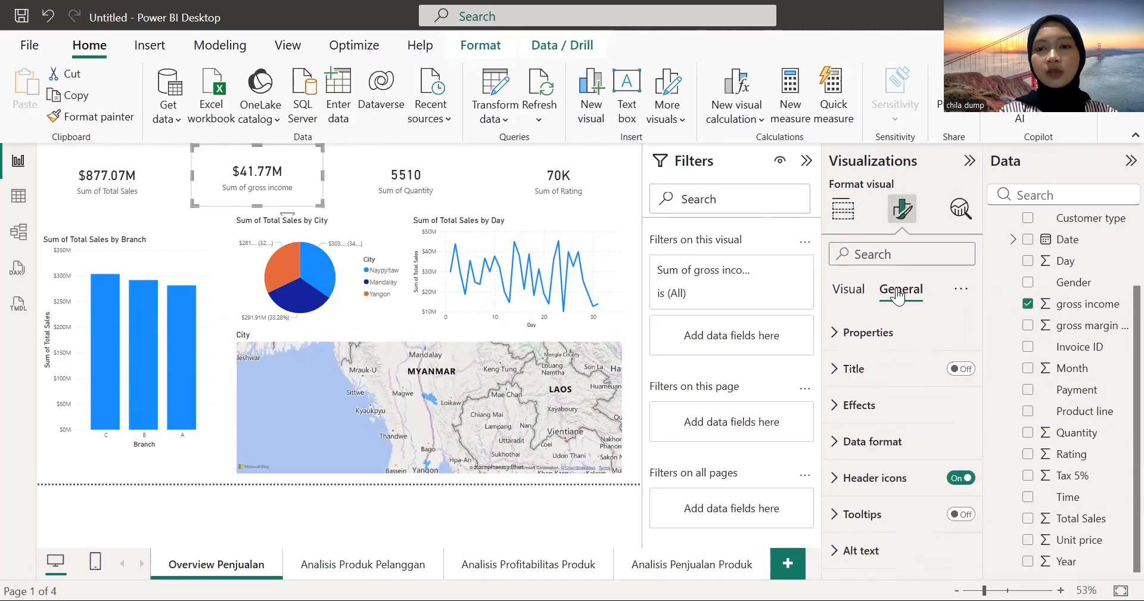
{"action": "left_click", "coordinate": [354, 257]}
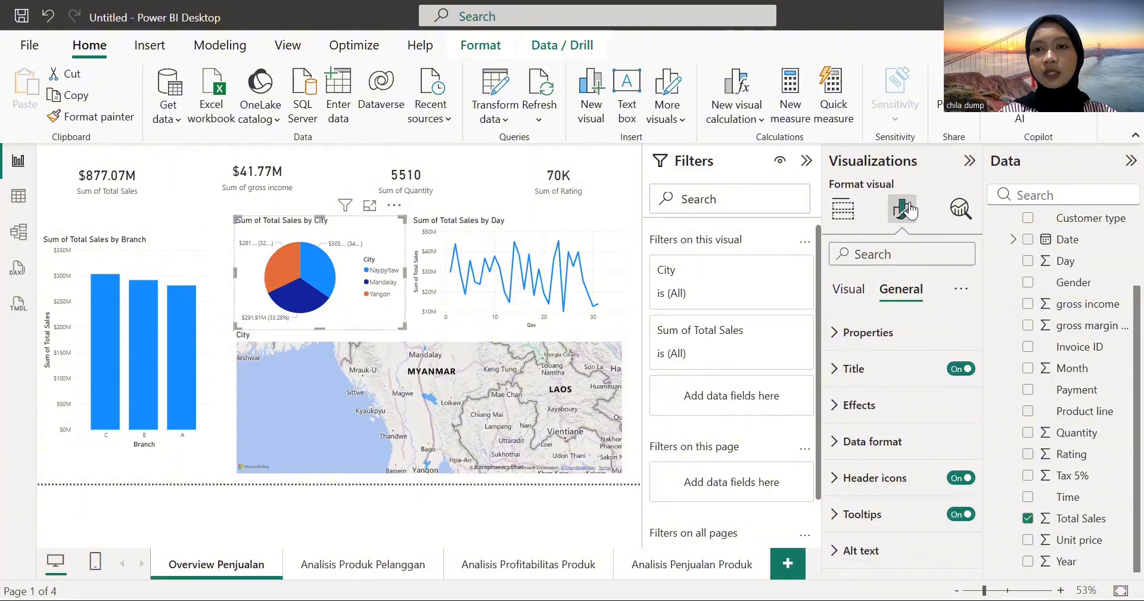
{"action": "left_click", "coordinate": [859, 290]}
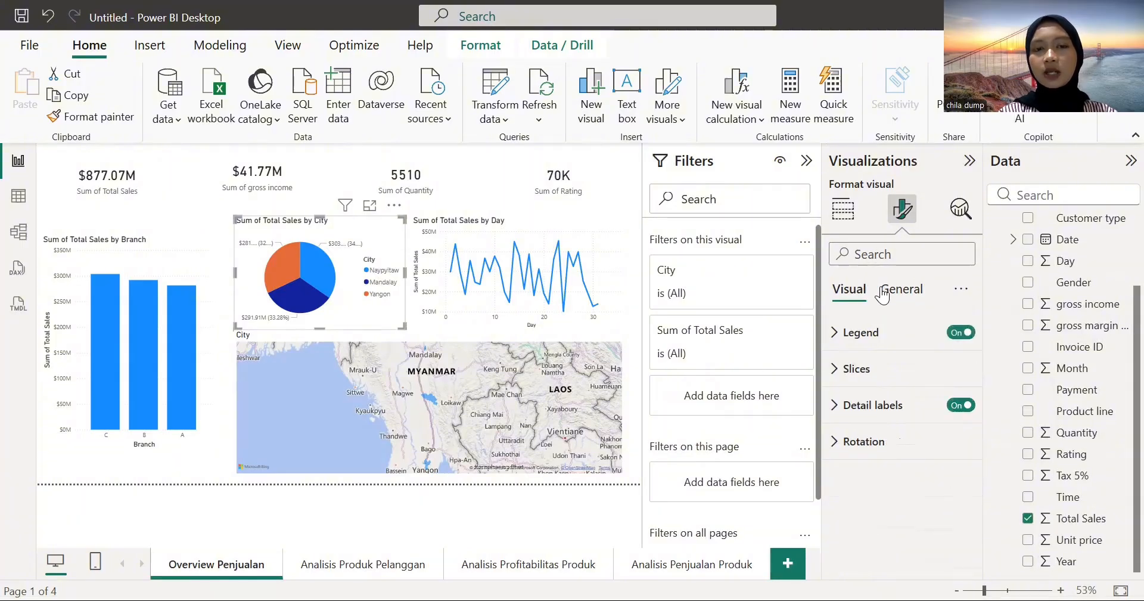
{"action": "left_click", "coordinate": [883, 294]}
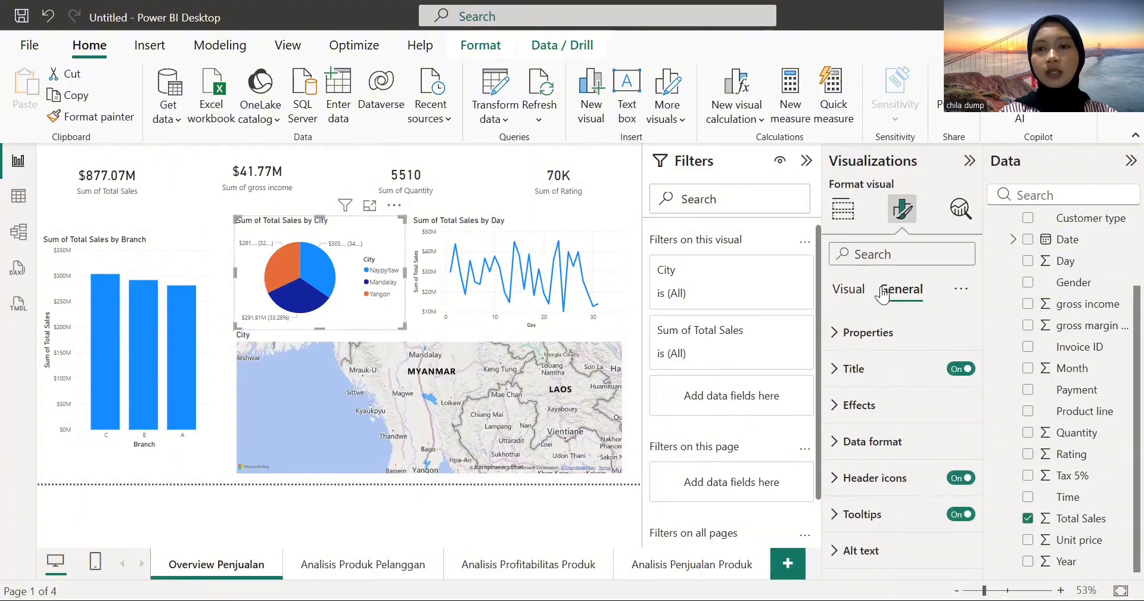
Look over the daily sales line chart and the city map, and review the profitability and Analisis Penjualan Produk pages.
{"action": "left_click", "coordinate": [577, 204]}
{"action": "left_click", "coordinate": [559, 244]}
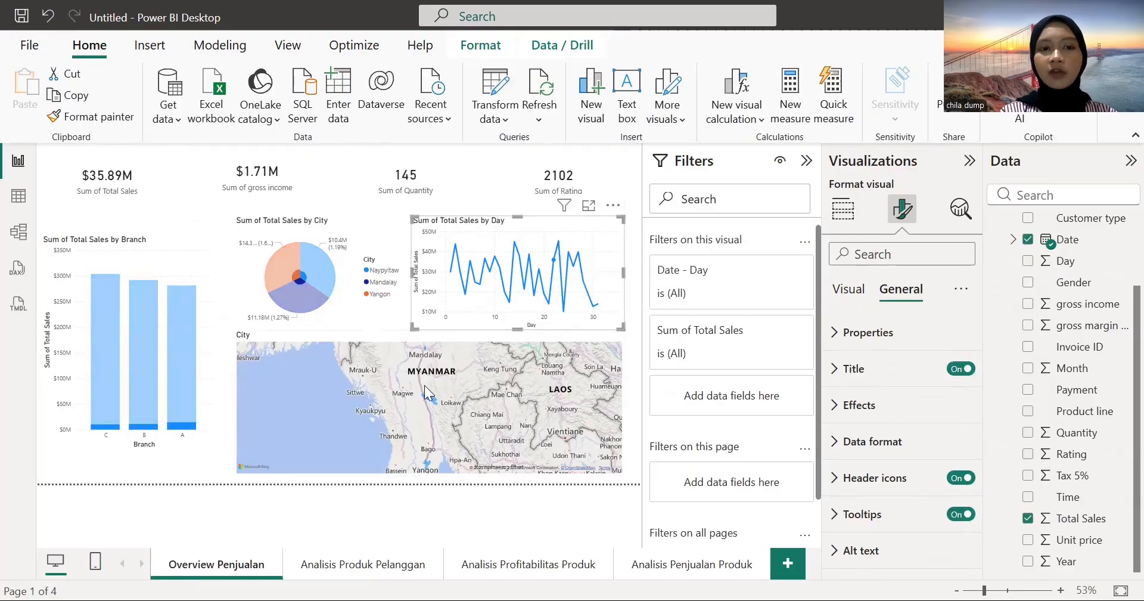
{"action": "left_click", "coordinate": [345, 378]}
{"action": "left_click", "coordinate": [322, 571]}
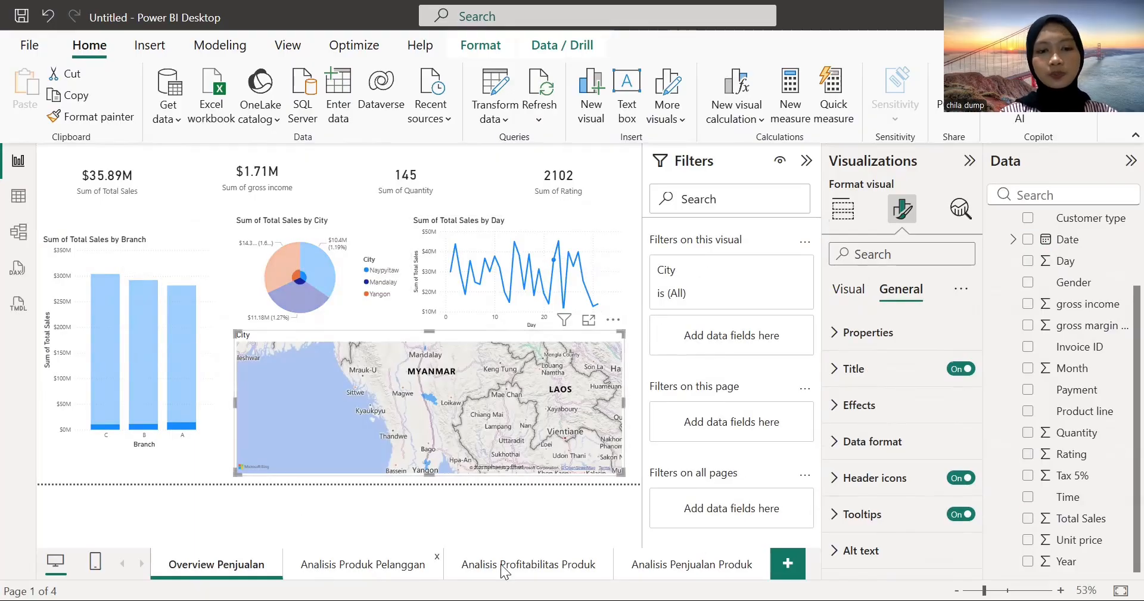
{"action": "left_click", "coordinate": [485, 571]}
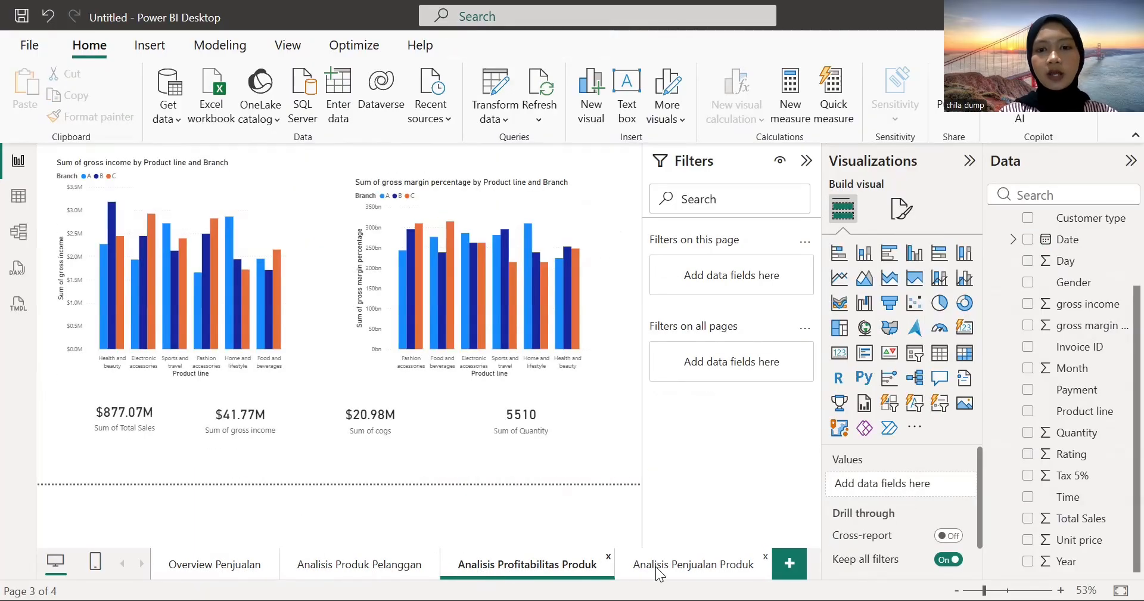
{"action": "left_click", "coordinate": [658, 569]}
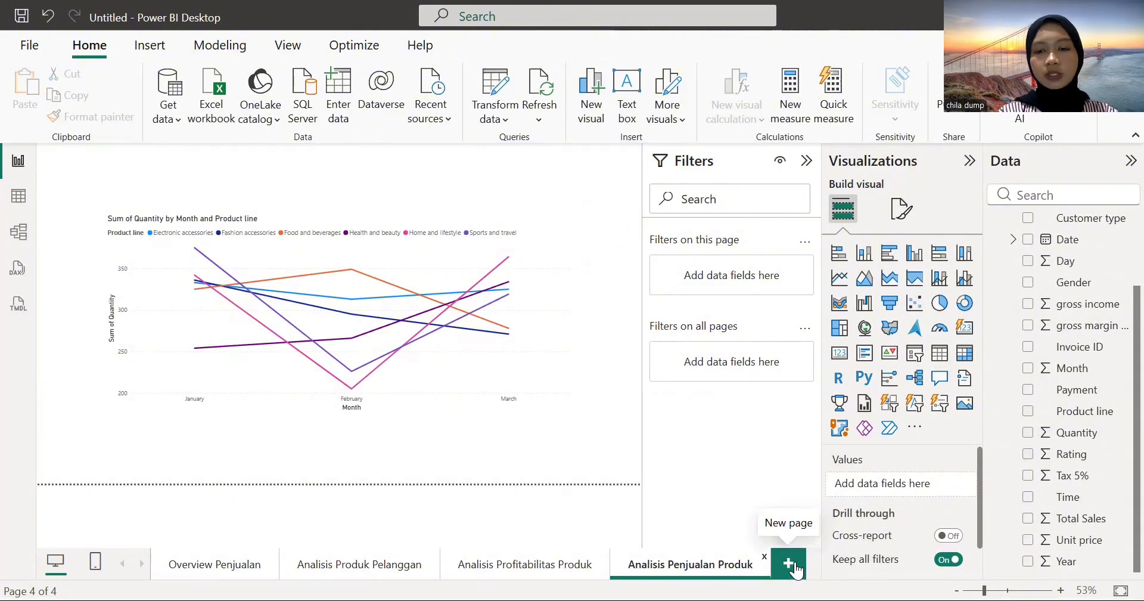
Add a new report page and move it ahead of Overview Penjualan, keeping the name Page 1.
{"action": "left_click", "coordinate": [791, 565]}
{"action": "left_click_drag", "start_coordinate": [385, 573], "coordinate": [145, 559]}
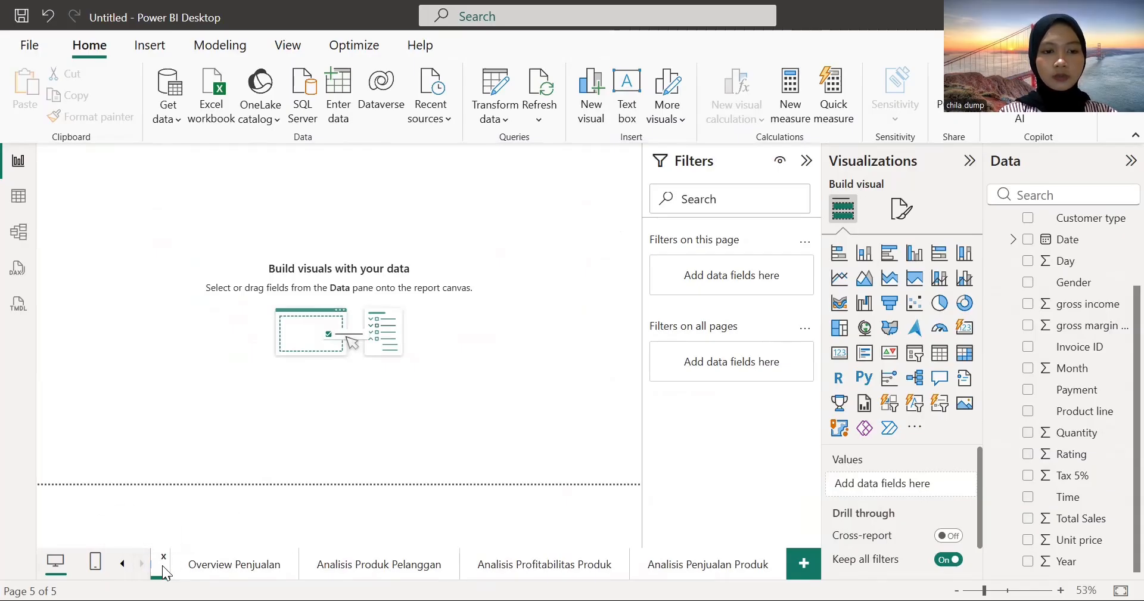
{"action": "double_click", "coordinate": [162, 565]}
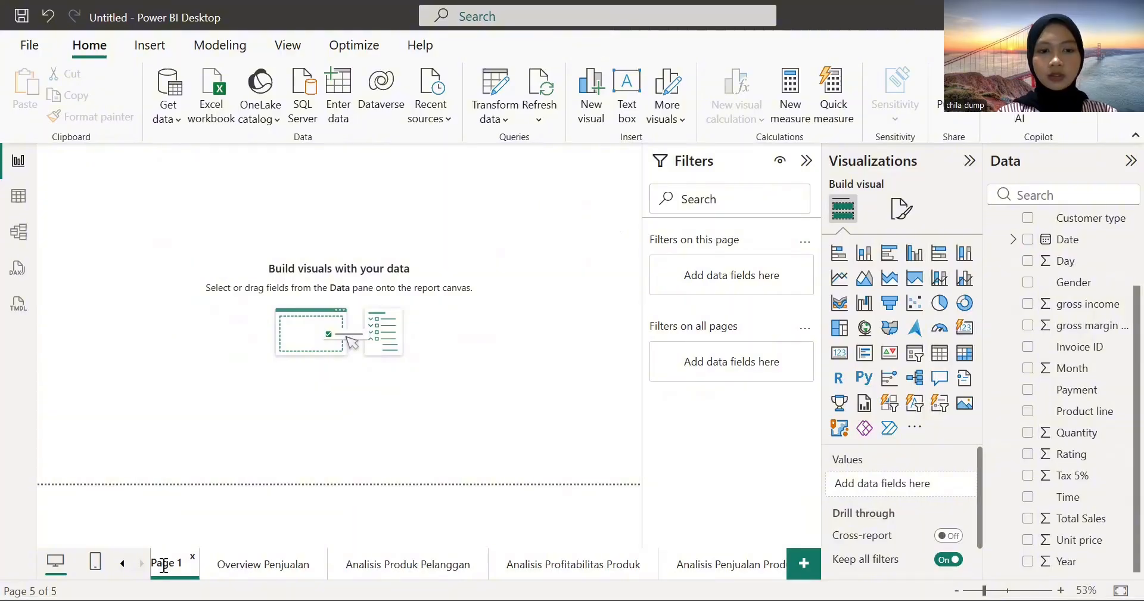
{"action": "left_click", "coordinate": [264, 408]}
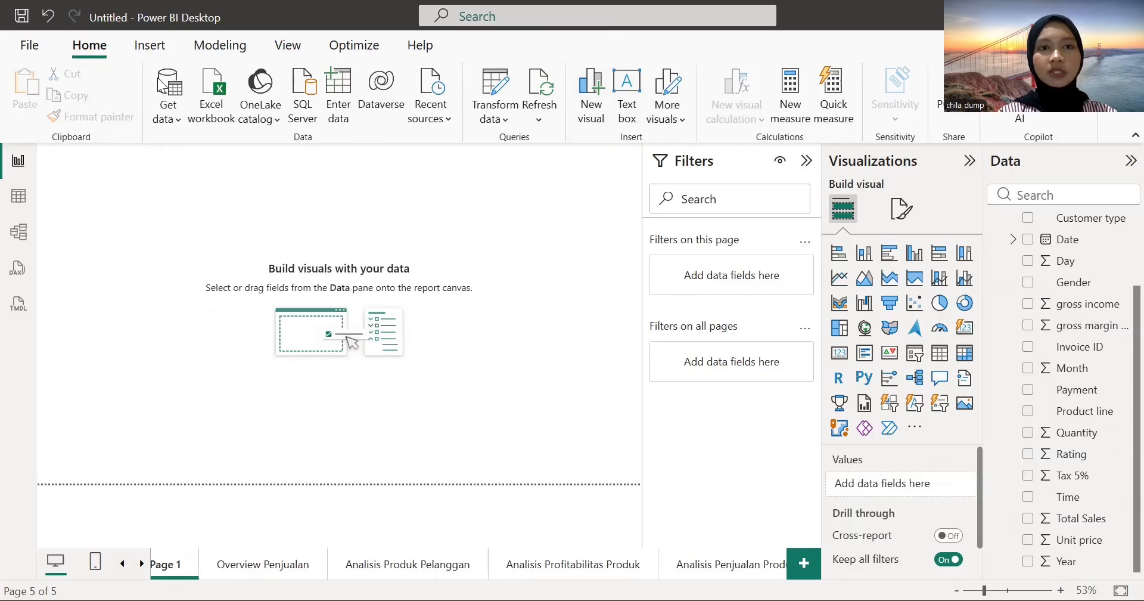
Insert a page navigator on Page 1, enlarge it to most of the page width and center it on the page.
{"action": "left_click", "coordinate": [156, 46]}
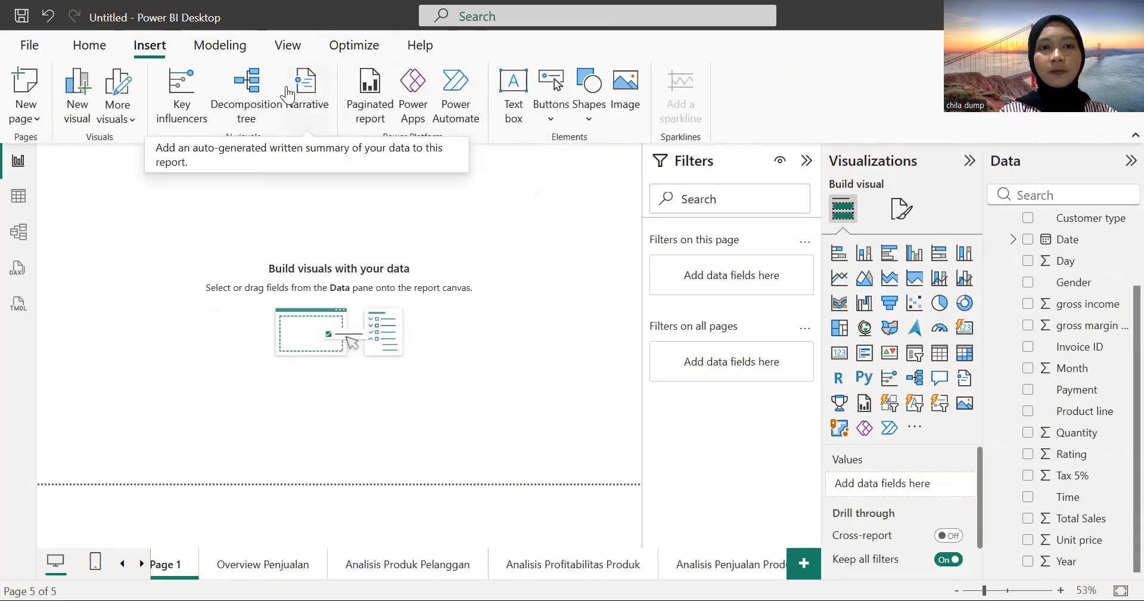
{"action": "left_click", "coordinate": [563, 105]}
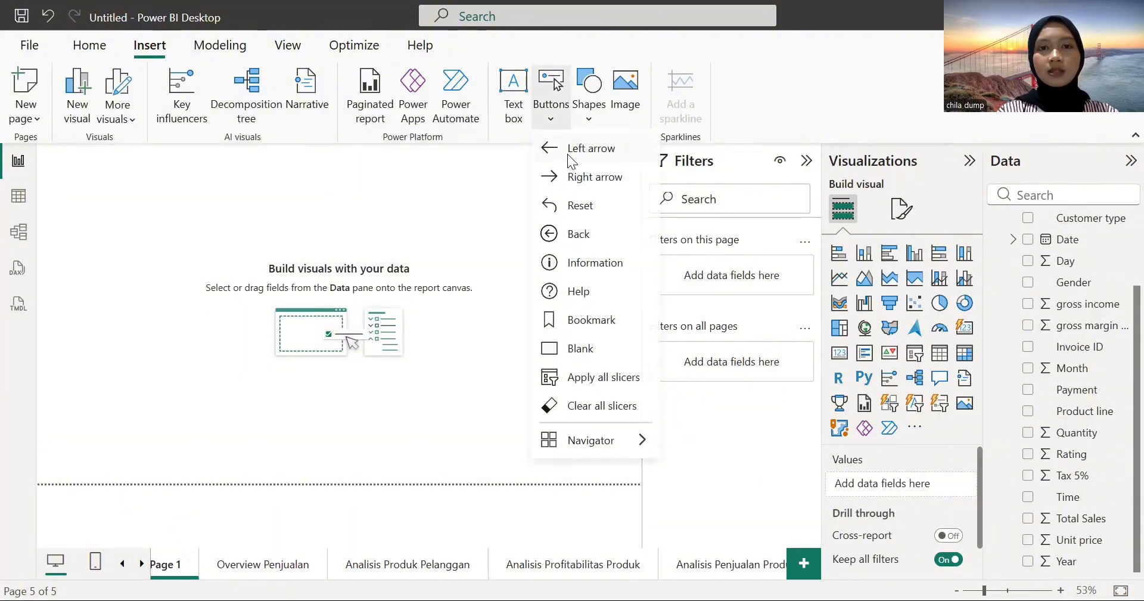
{"action": "mouse_move", "coordinate": [608, 441]}
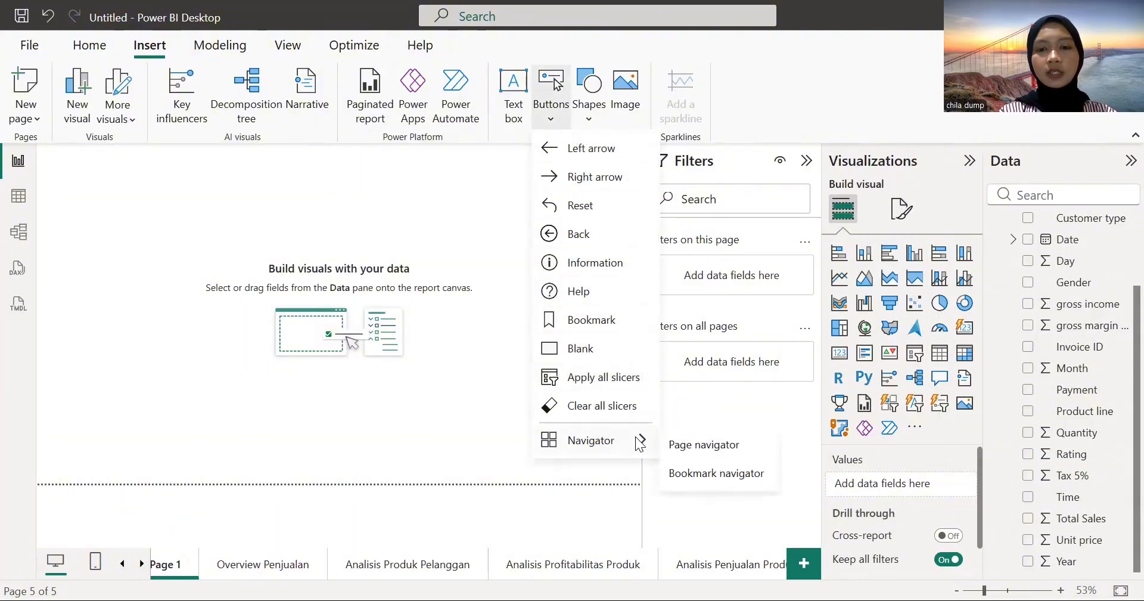
{"action": "left_click", "coordinate": [699, 449]}
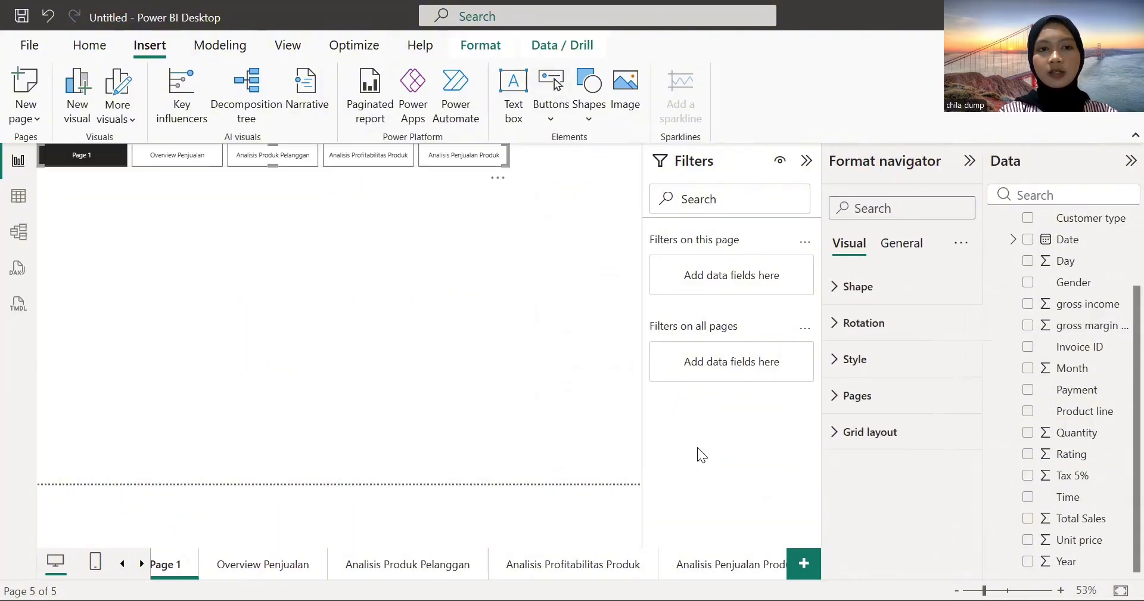
{"action": "left_click_drag", "start_coordinate": [316, 156], "coordinate": [367, 290]}
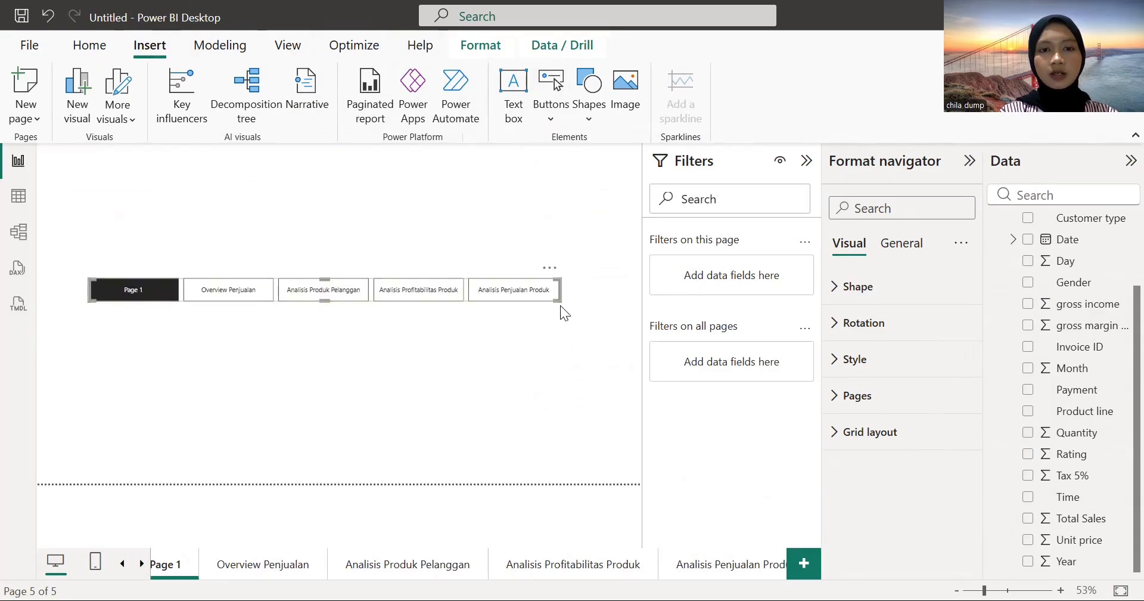
{"action": "left_click_drag", "start_coordinate": [560, 301], "coordinate": [588, 420]}
{"action": "left_click_drag", "start_coordinate": [505, 398], "coordinate": [509, 363]}
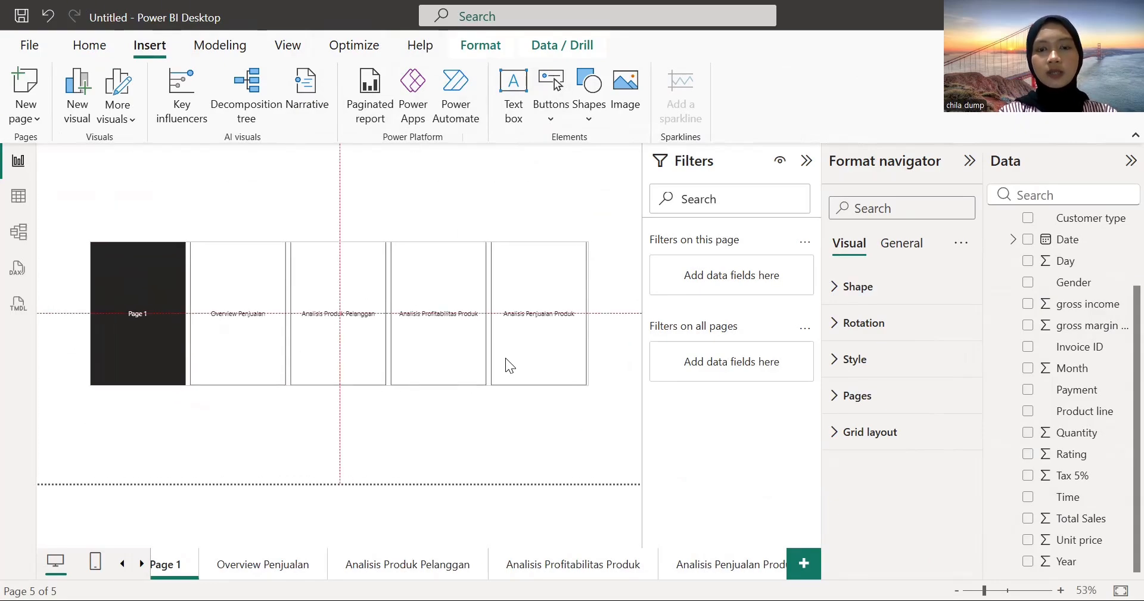
Change the shape of the page navigator's buttons to Oval.
{"action": "left_click", "coordinate": [918, 294]}
{"action": "left_click", "coordinate": [957, 374]}
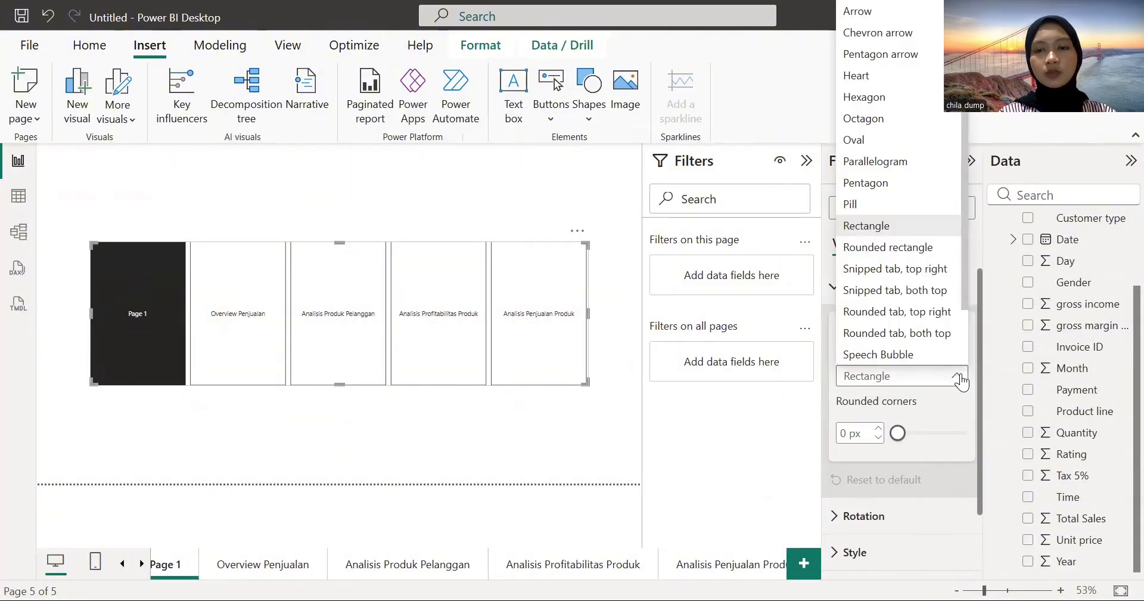
{"action": "left_click", "coordinate": [858, 140]}
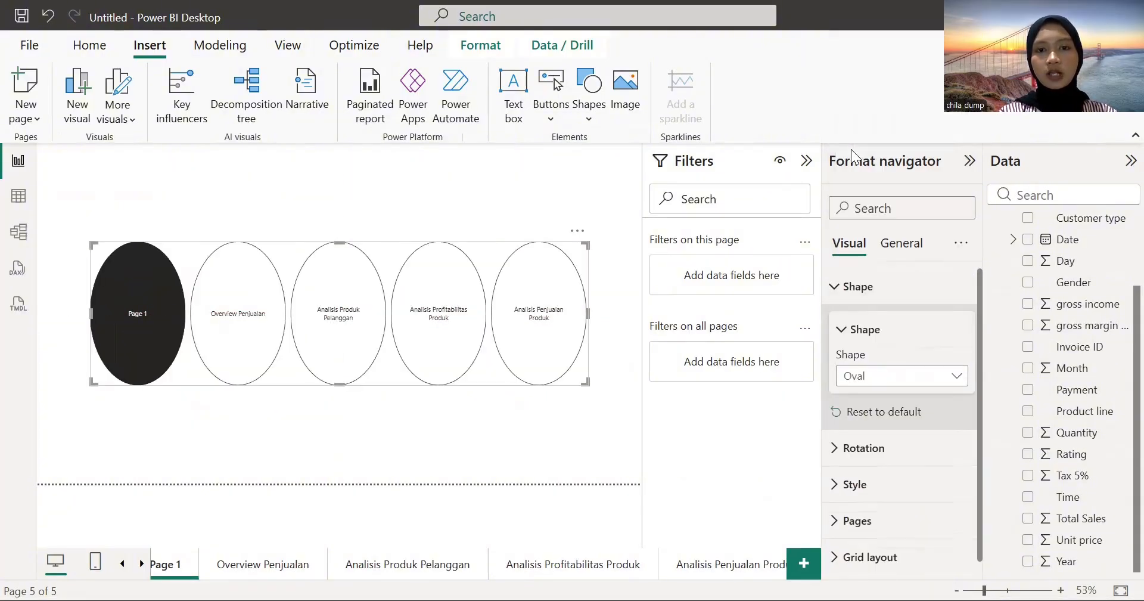
Make the default-state text of the page navigator's buttons bold with font size 20.
{"action": "left_click", "coordinate": [911, 497]}
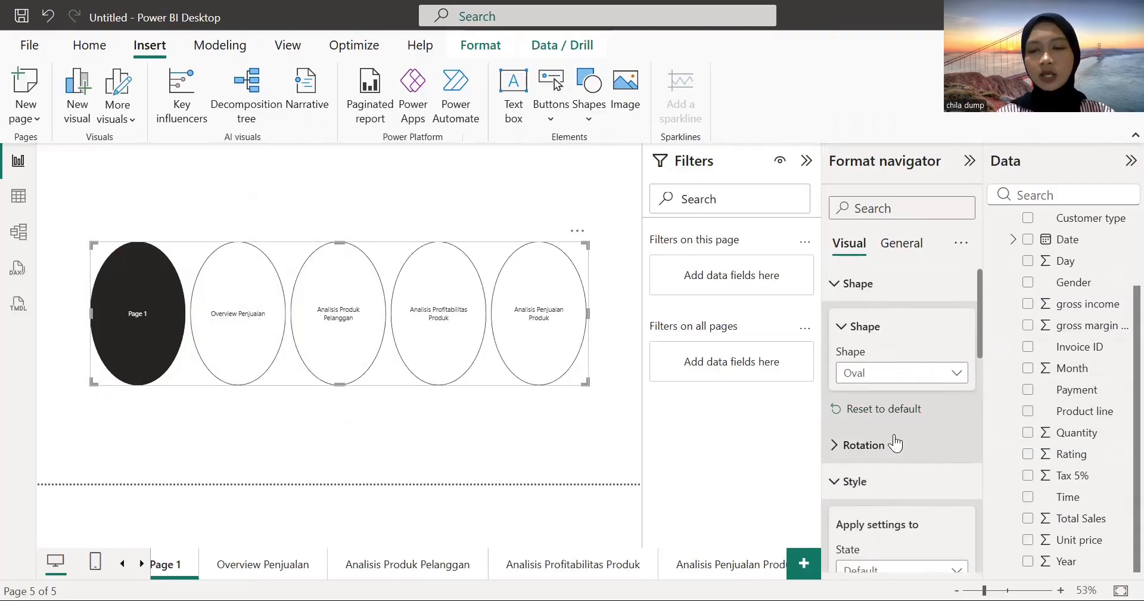
{"action": "scroll", "coordinate": [906, 311], "scroll_direction": "down", "scroll_amount": 5}
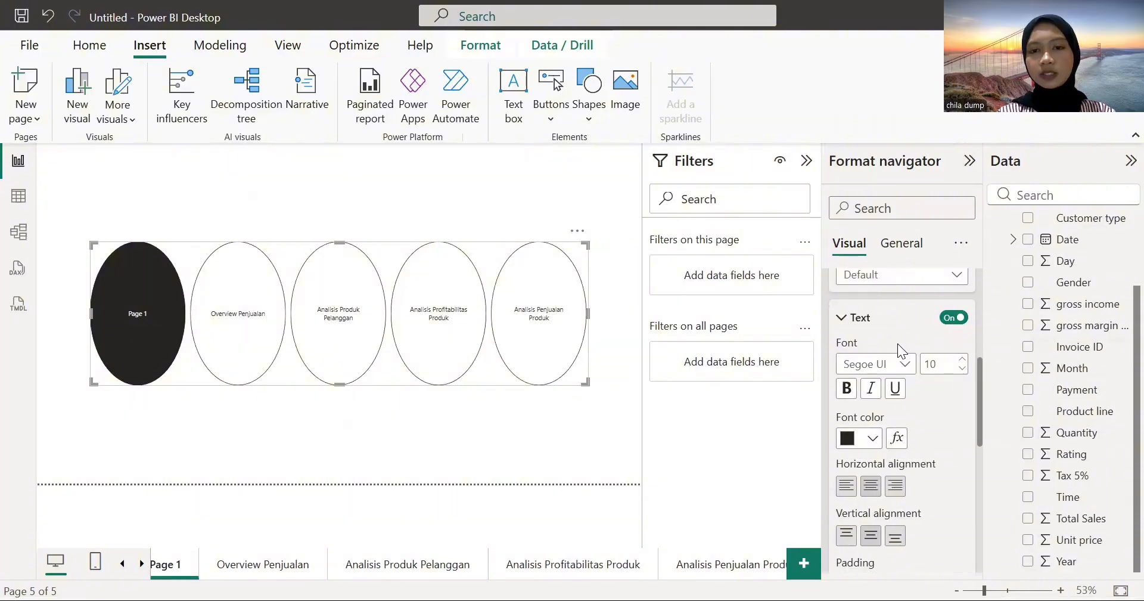
{"action": "left_click", "coordinate": [961, 360]}
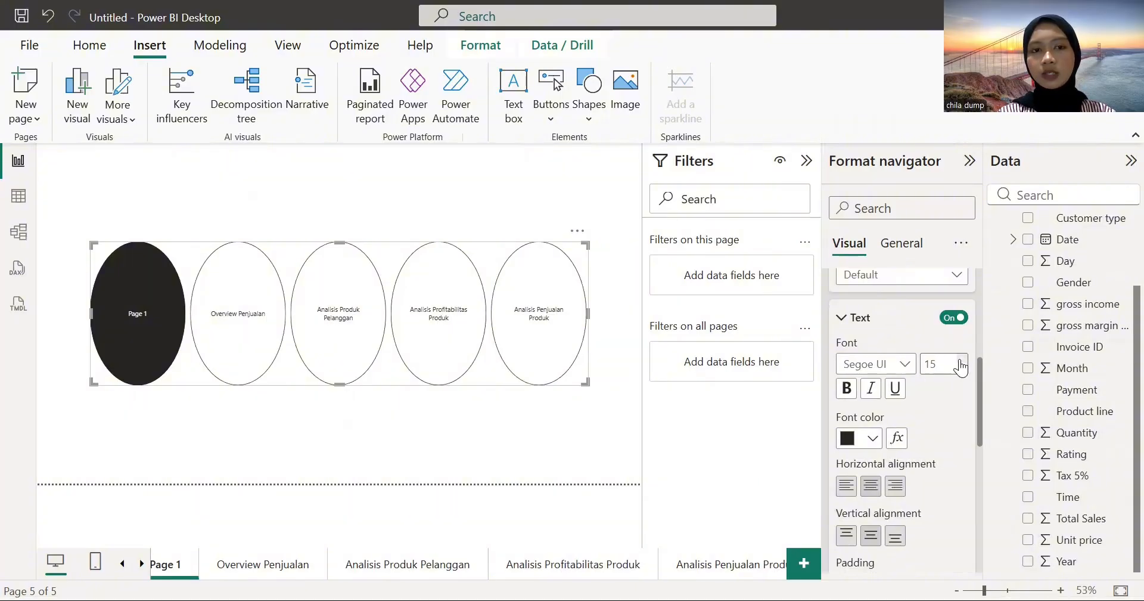
{"action": "left_click", "coordinate": [846, 389]}
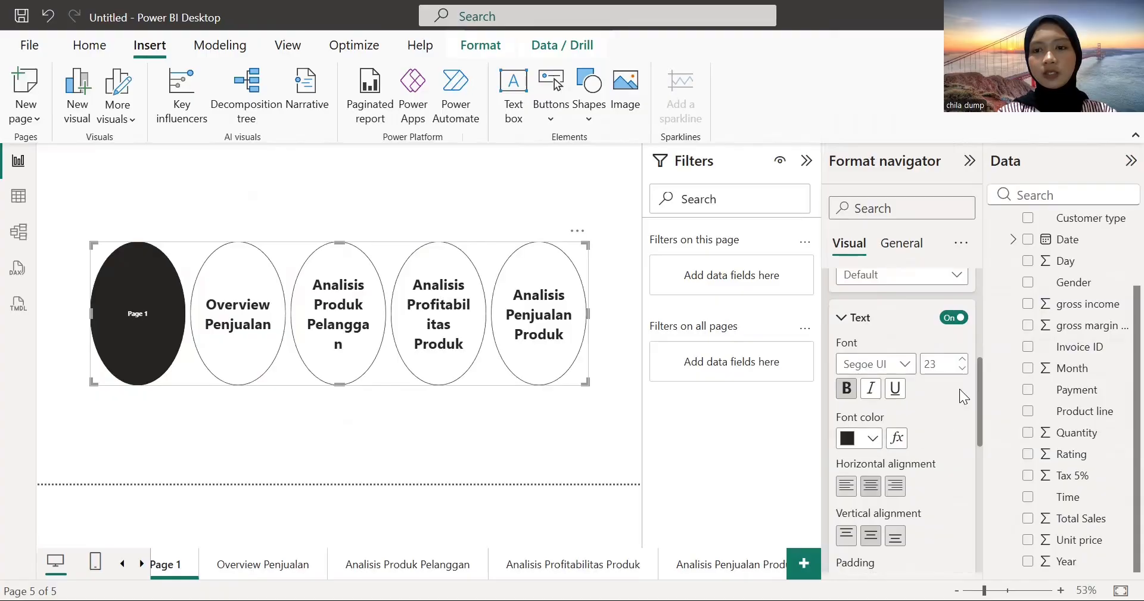
{"action": "left_click", "coordinate": [957, 368]}
{"action": "left_click", "coordinate": [963, 369]}
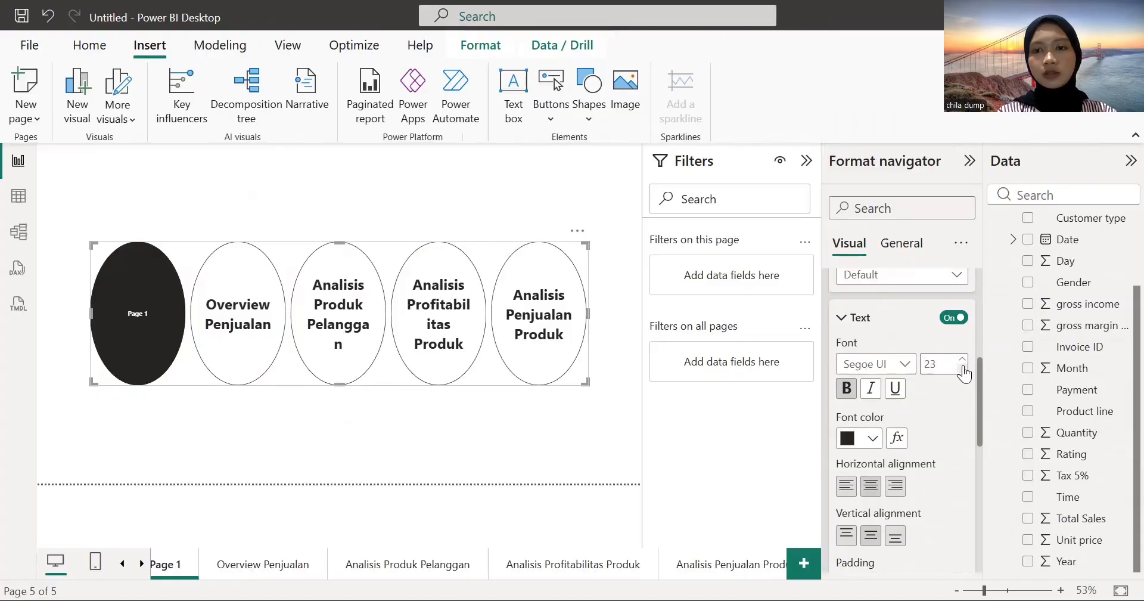
{"action": "left_click", "coordinate": [963, 371]}
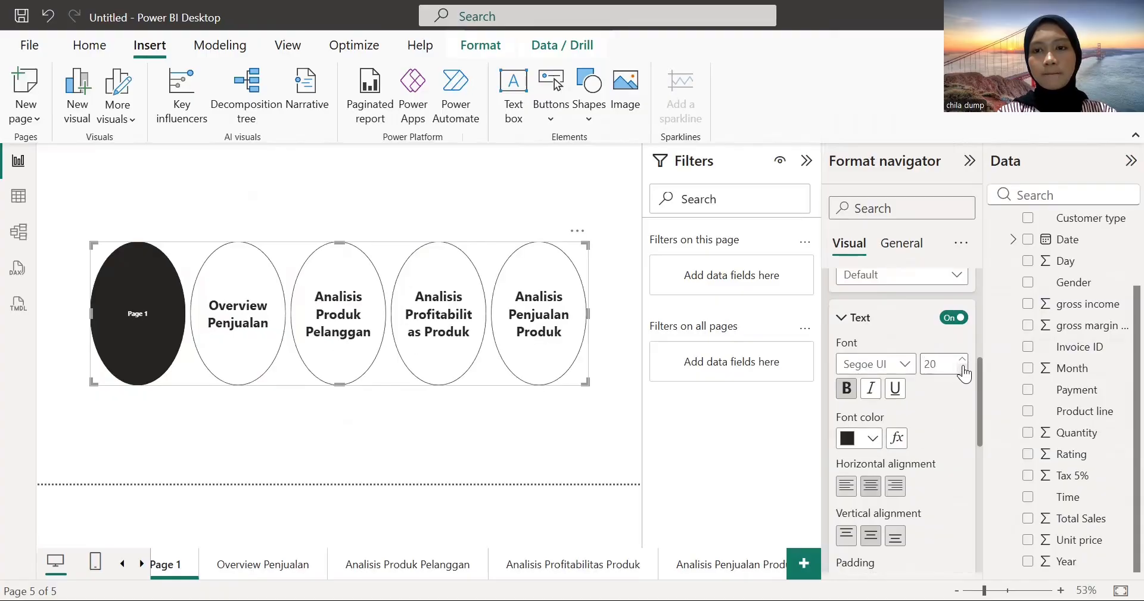
{"action": "left_click", "coordinate": [463, 433]}
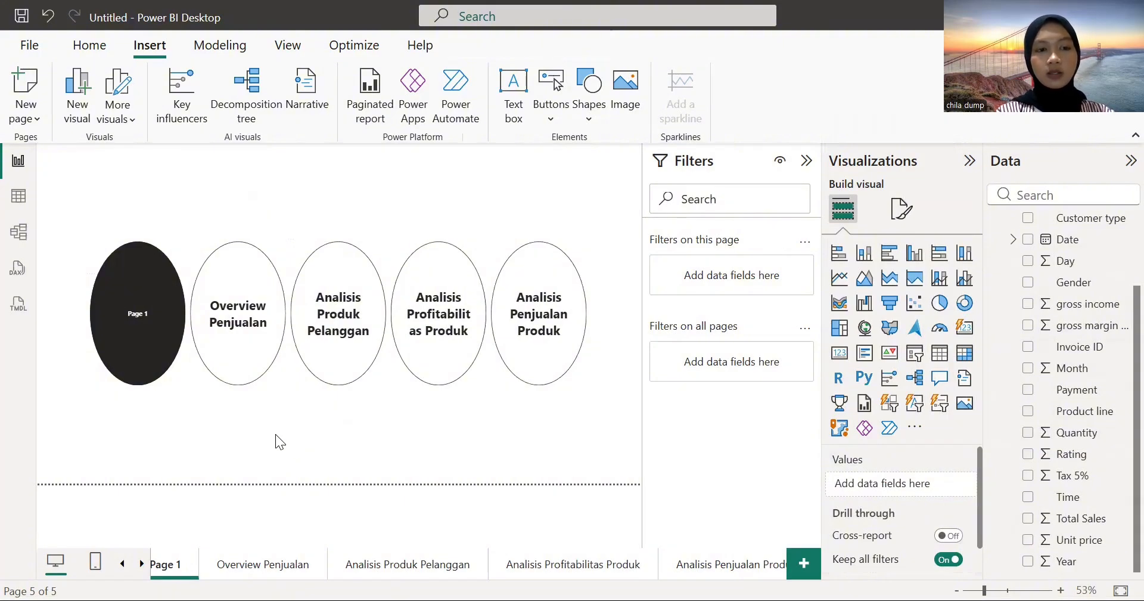
Test the navigator's Overview Penjualan and Analisis Produk Pelanggan buttons, returning to Page 1 after each.
{"action": "left_click", "coordinate": [229, 370], "text": "ctrl"}
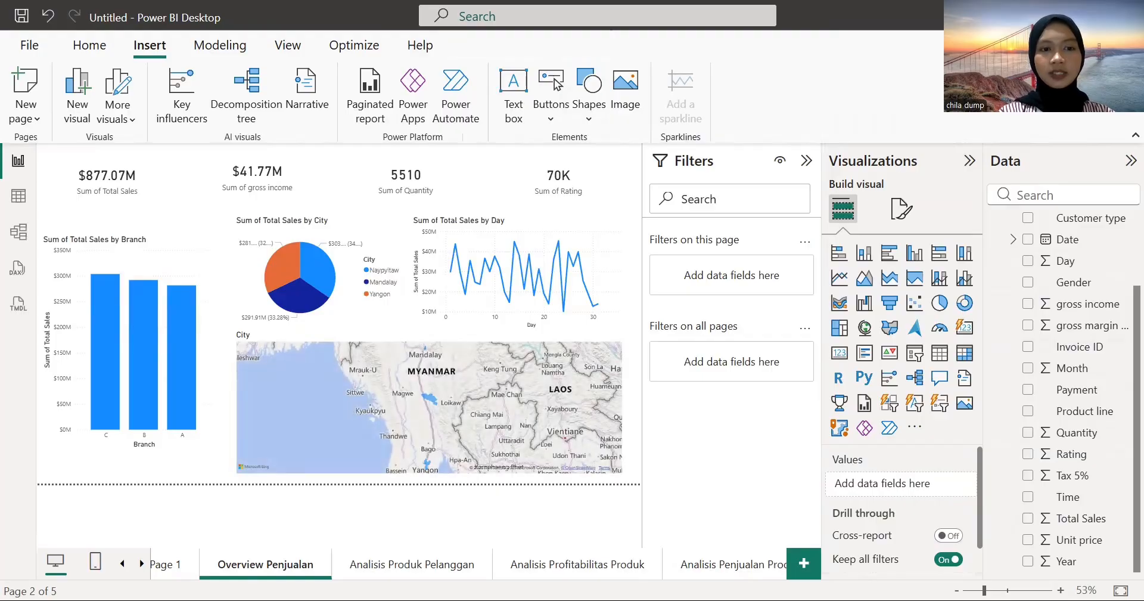
{"action": "left_click", "coordinate": [175, 565]}
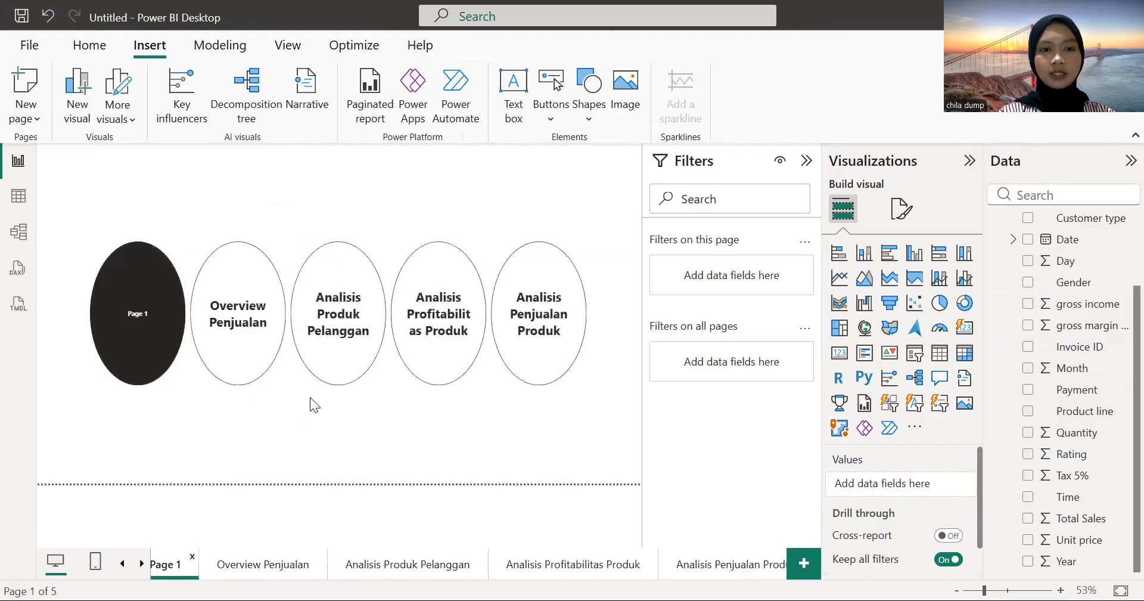
{"action": "left_click", "coordinate": [332, 358], "text": "ctrl"}
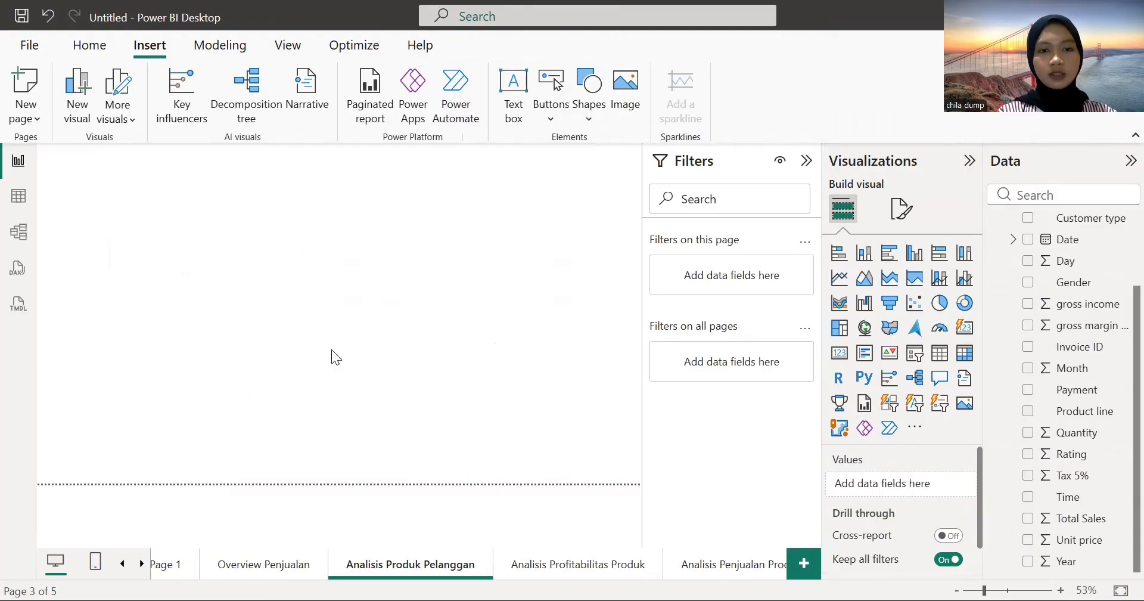
{"action": "left_click", "coordinate": [170, 571]}
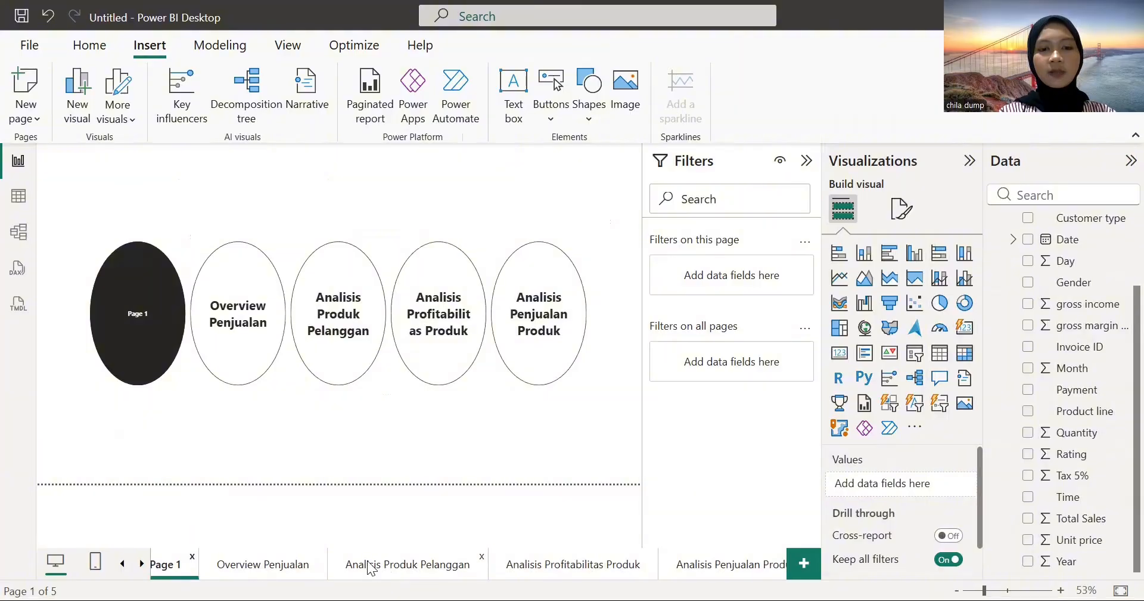
Move the Analisis Produk Pelanggan page ahead of Page 1, and return it to its place behind Overview Penjualan.
{"action": "left_click_drag", "start_coordinate": [369, 567], "coordinate": [173, 572]}
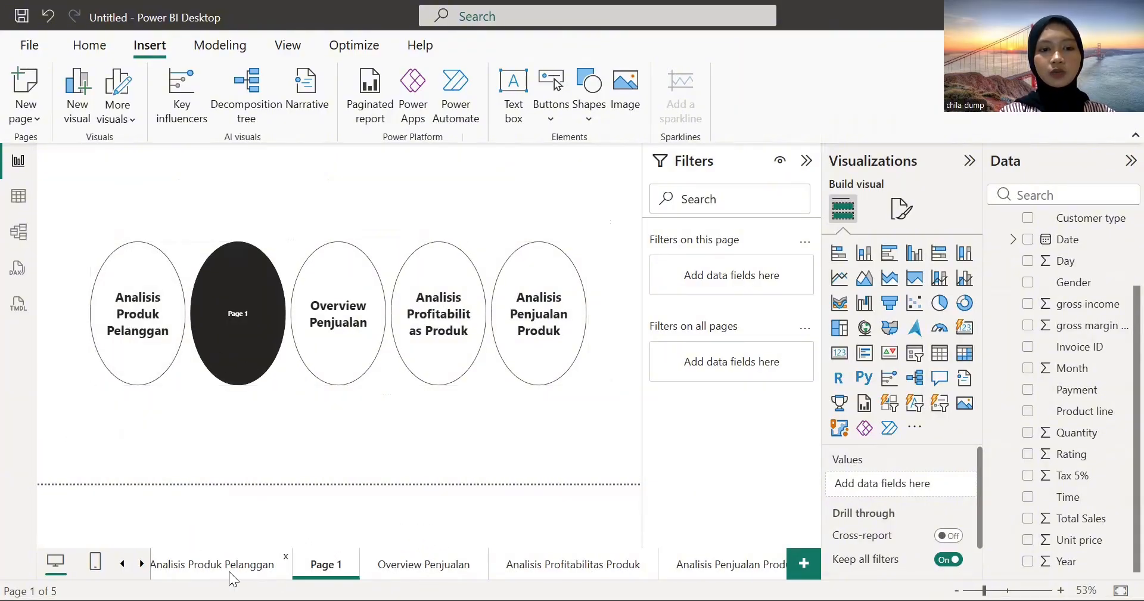
{"action": "left_click_drag", "start_coordinate": [233, 577], "coordinate": [483, 569]}
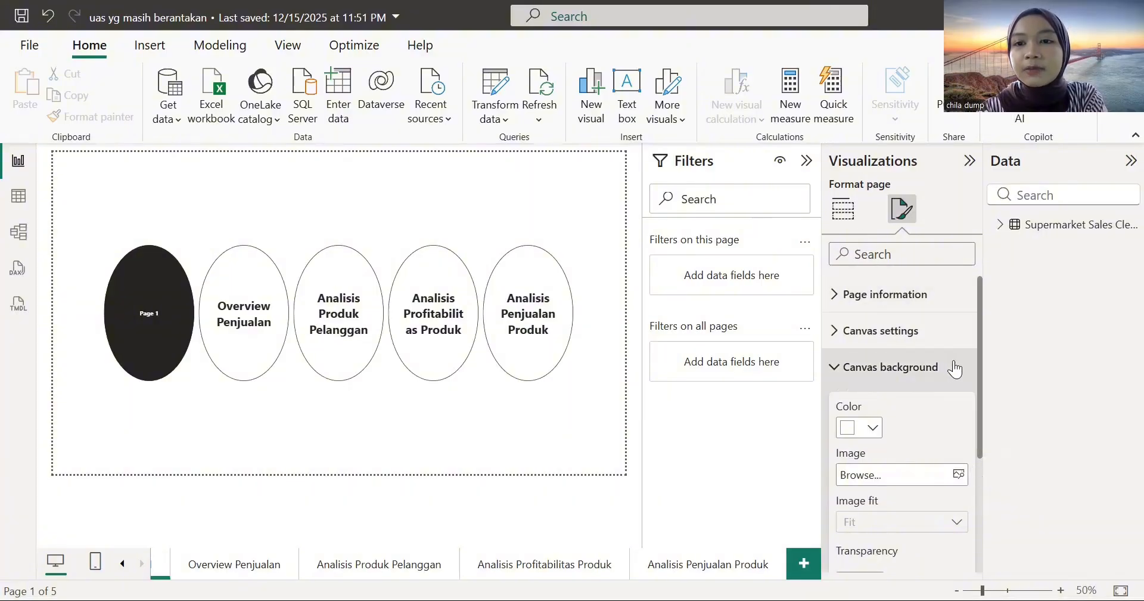
Use the picture WhatsApp Image 2025-12-16 at 12.51.12 from Downloads as Page 1's canvas background image.
{"action": "left_click", "coordinate": [563, 397]}
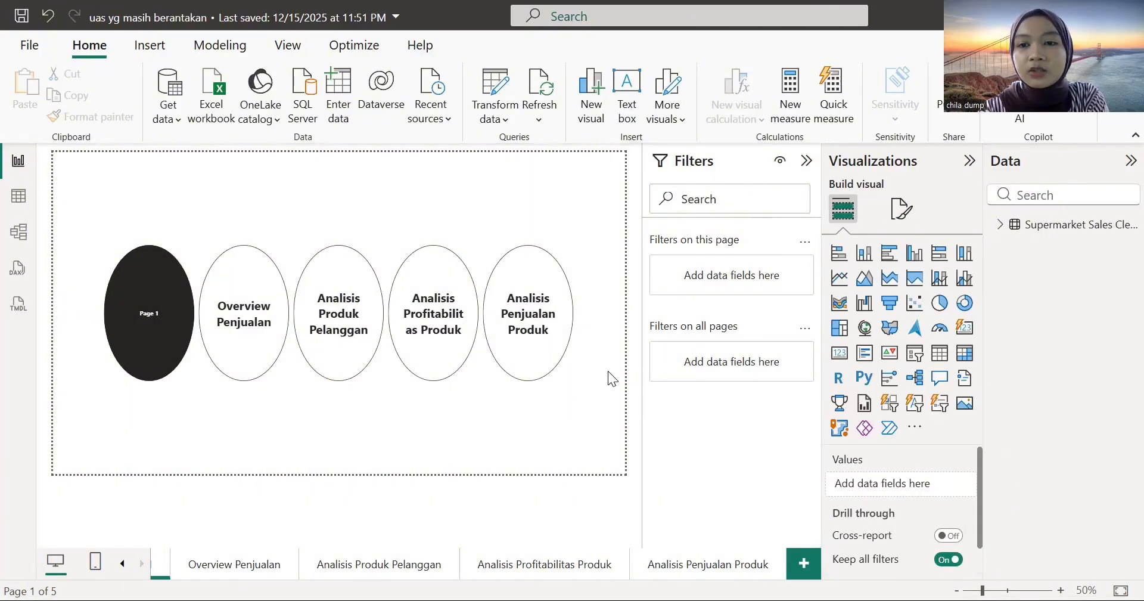
{"action": "left_click", "coordinate": [900, 217]}
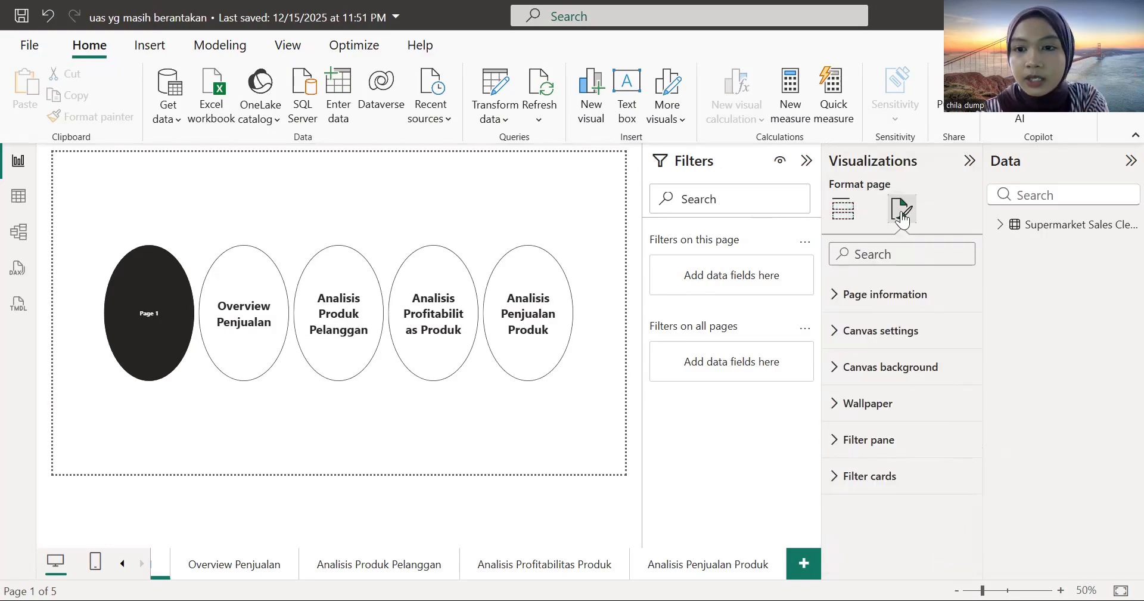
{"action": "left_click", "coordinate": [863, 365]}
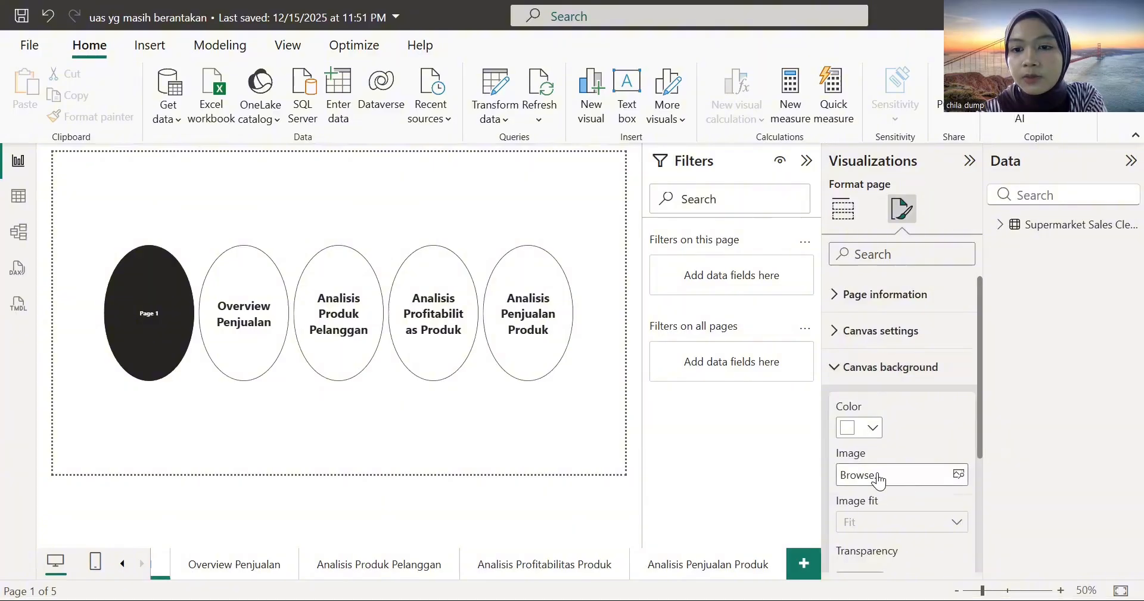
{"action": "left_click", "coordinate": [960, 475]}
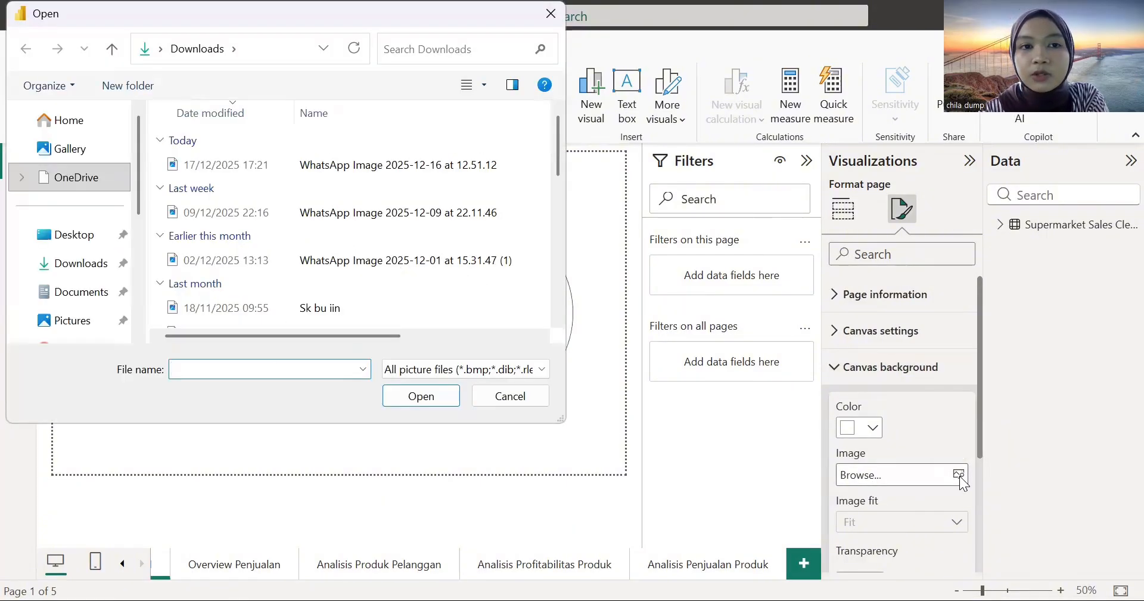
{"action": "left_click", "coordinate": [295, 164]}
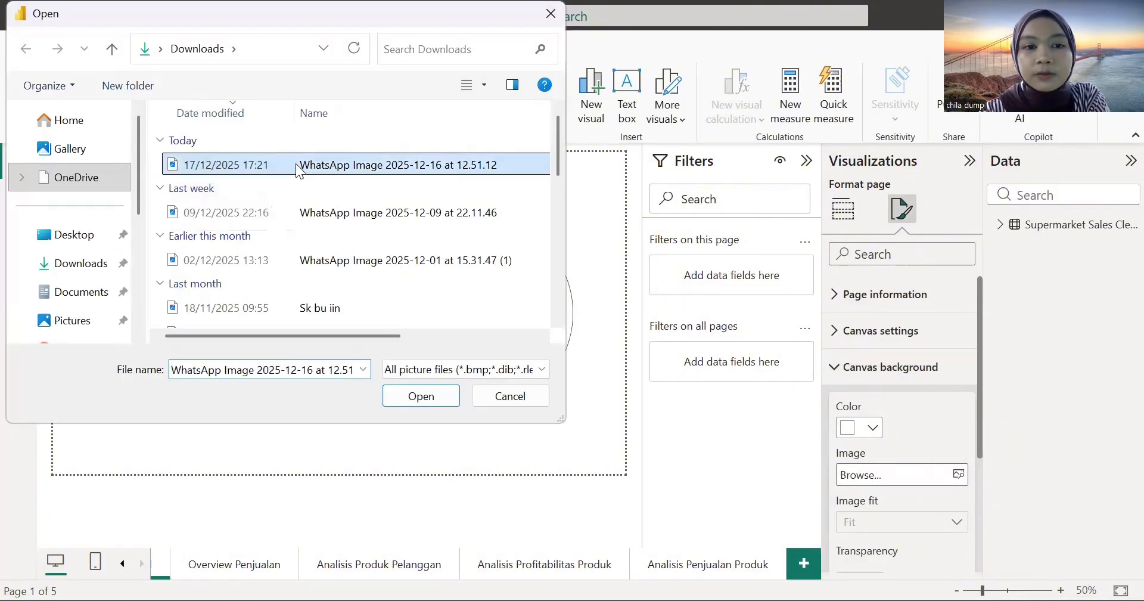
{"action": "left_click", "coordinate": [434, 404]}
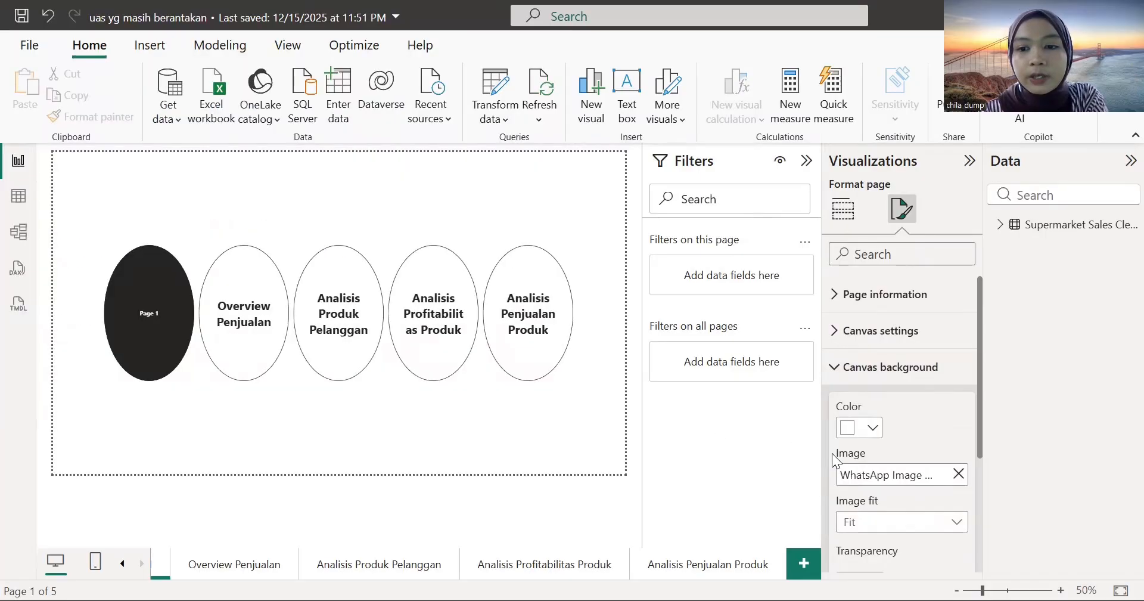
Set the canvas background's transparency to 0% and its image fit to Fill.
{"action": "scroll", "coordinate": [926, 476], "scroll_direction": "down", "scroll_amount": 1}
{"action": "scroll", "coordinate": [926, 480], "scroll_direction": "down", "scroll_amount": 2}
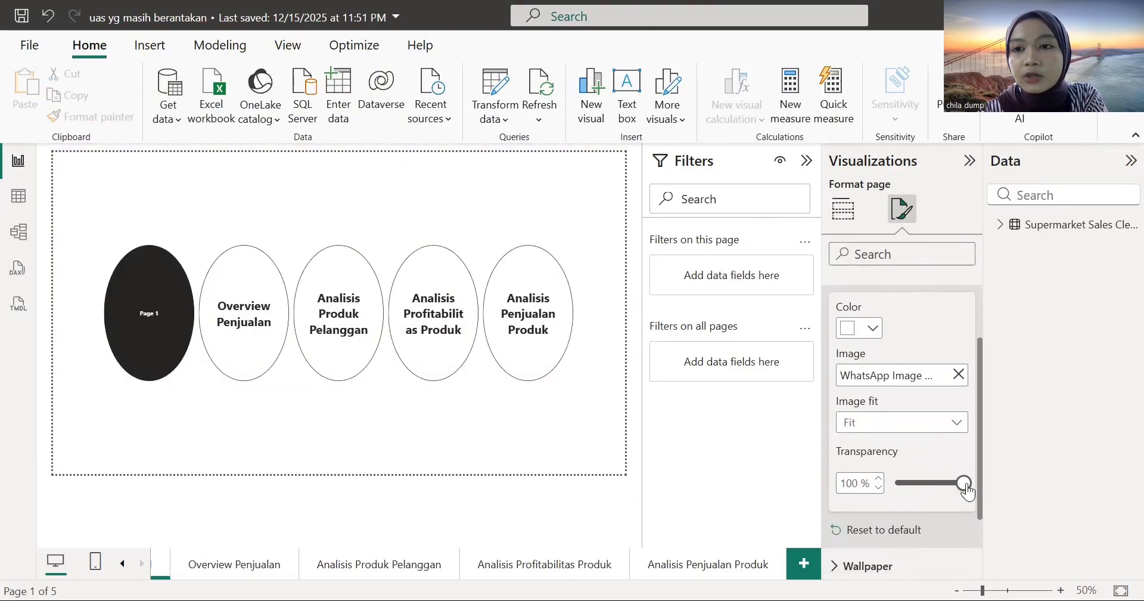
{"action": "left_click_drag", "start_coordinate": [967, 486], "coordinate": [865, 471]}
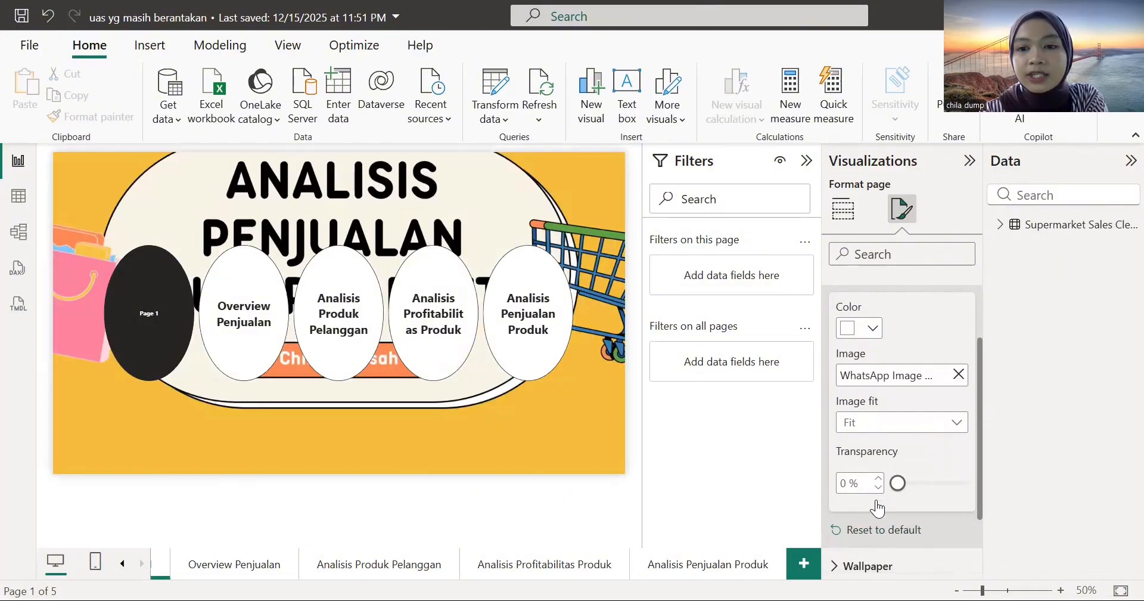
{"action": "scroll", "coordinate": [877, 508], "scroll_direction": "down", "scroll_amount": 2}
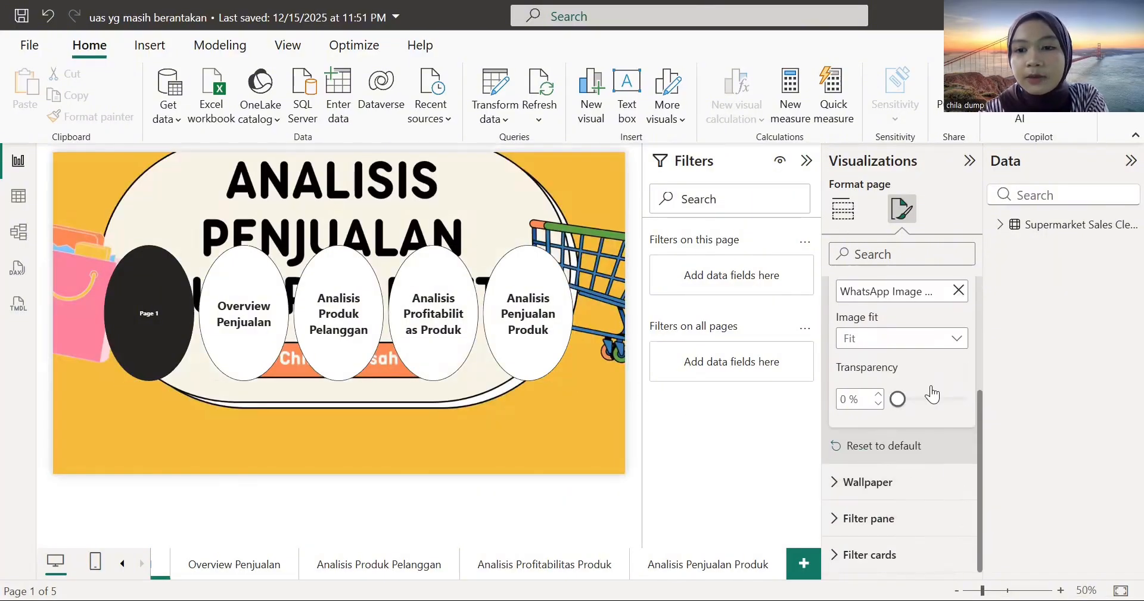
{"action": "left_click", "coordinate": [959, 341]}
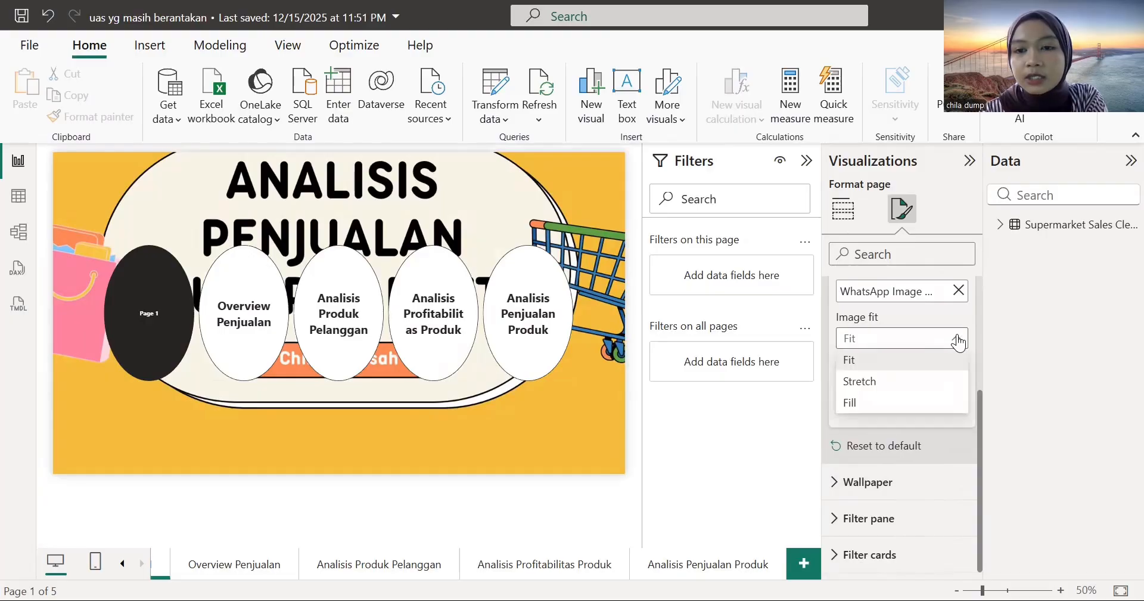
{"action": "left_click", "coordinate": [858, 403]}
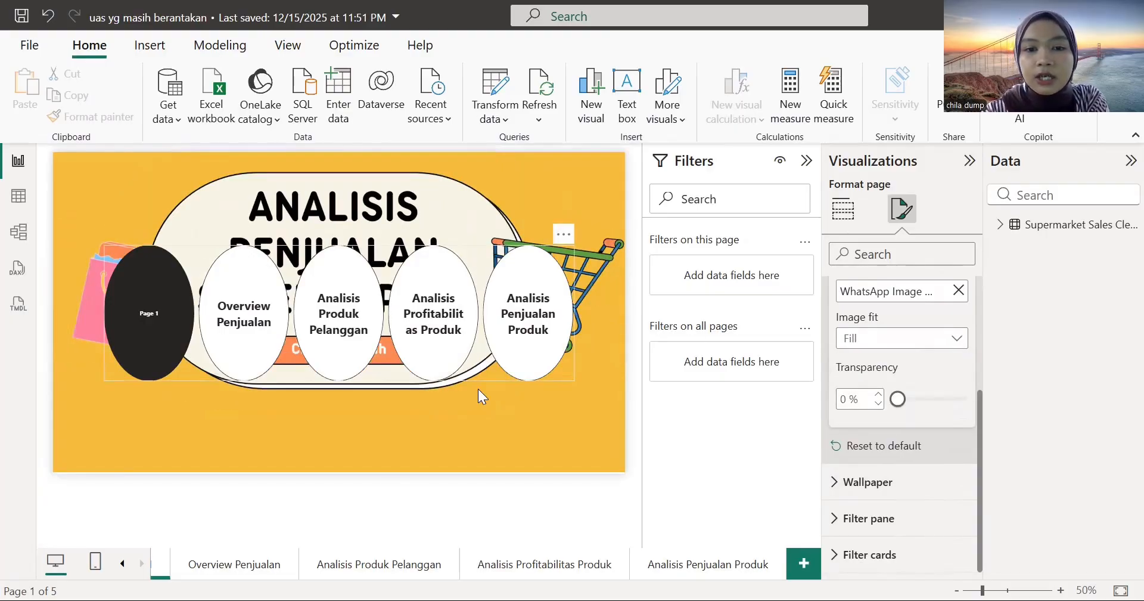
Move the page navigator below the title graphic, flatten it into a low row of ovals and center it on the page.
{"action": "left_click_drag", "start_coordinate": [478, 388], "coordinate": [476, 416]}
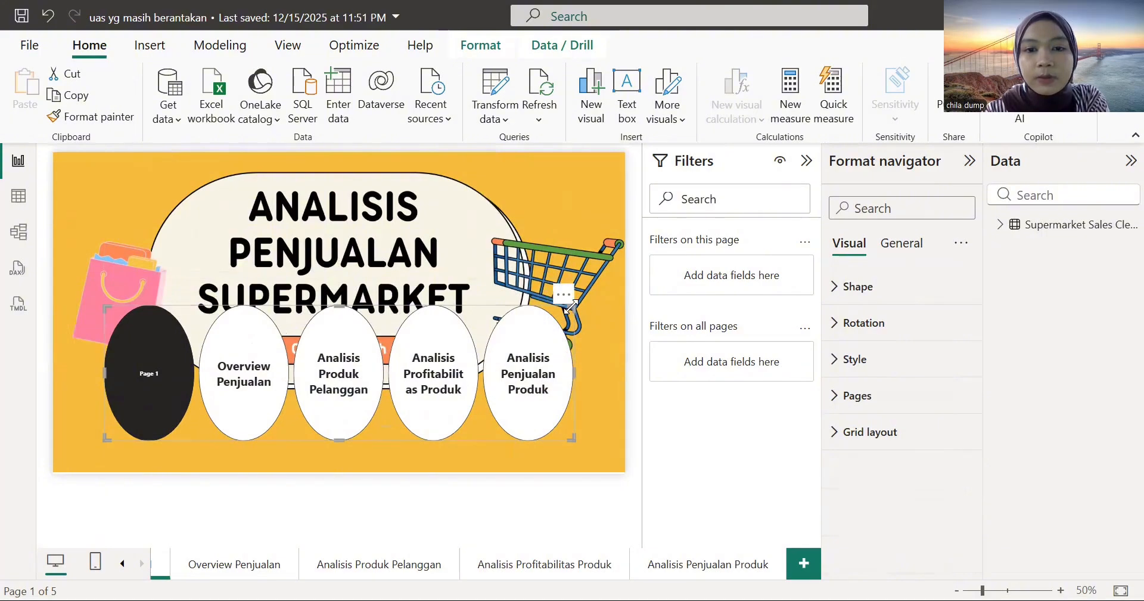
{"action": "left_click_drag", "start_coordinate": [569, 306], "coordinate": [589, 391]}
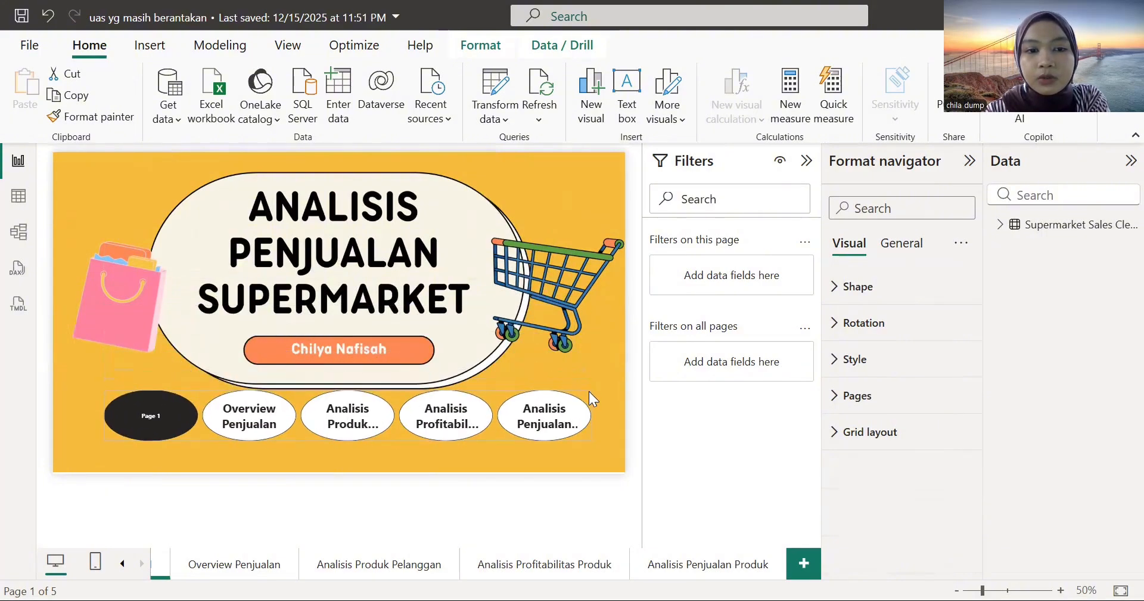
{"action": "left_click_drag", "start_coordinate": [499, 428], "coordinate": [490, 430]}
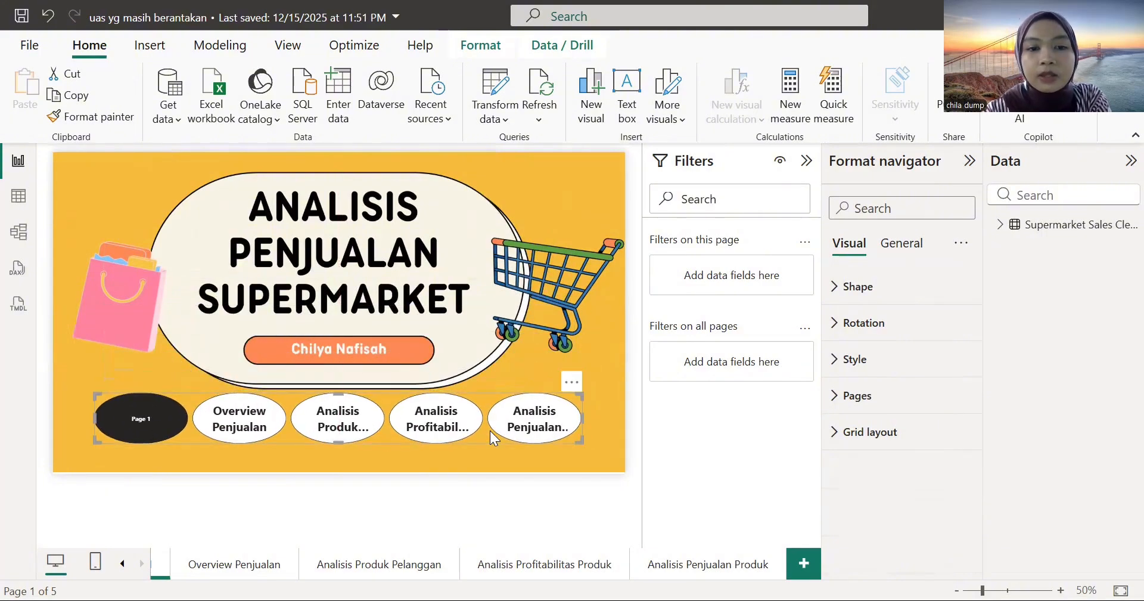
{"action": "left_click", "coordinate": [468, 482]}
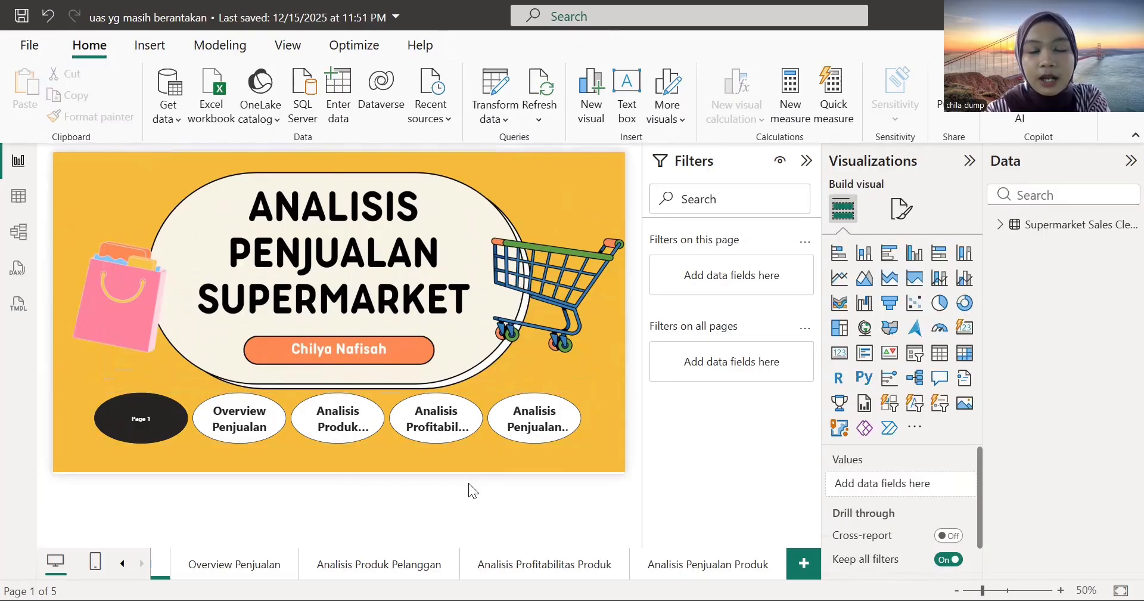
Test the navigator's Overview Penjualan button and return to the front page.
{"action": "left_click", "coordinate": [242, 431], "text": "ctrl"}
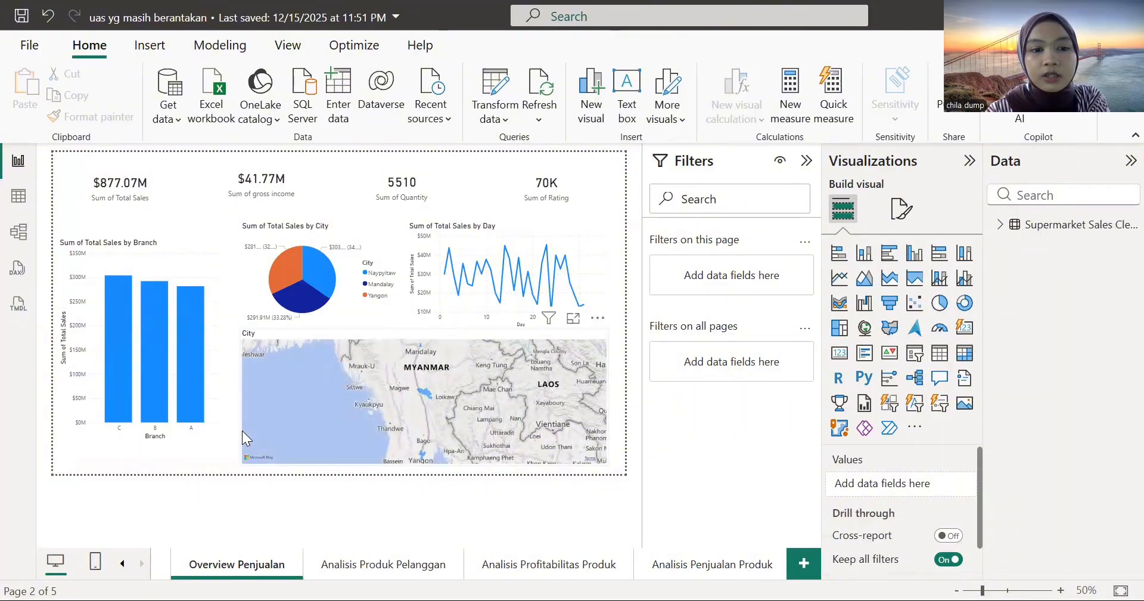
{"action": "left_click", "coordinate": [163, 570]}
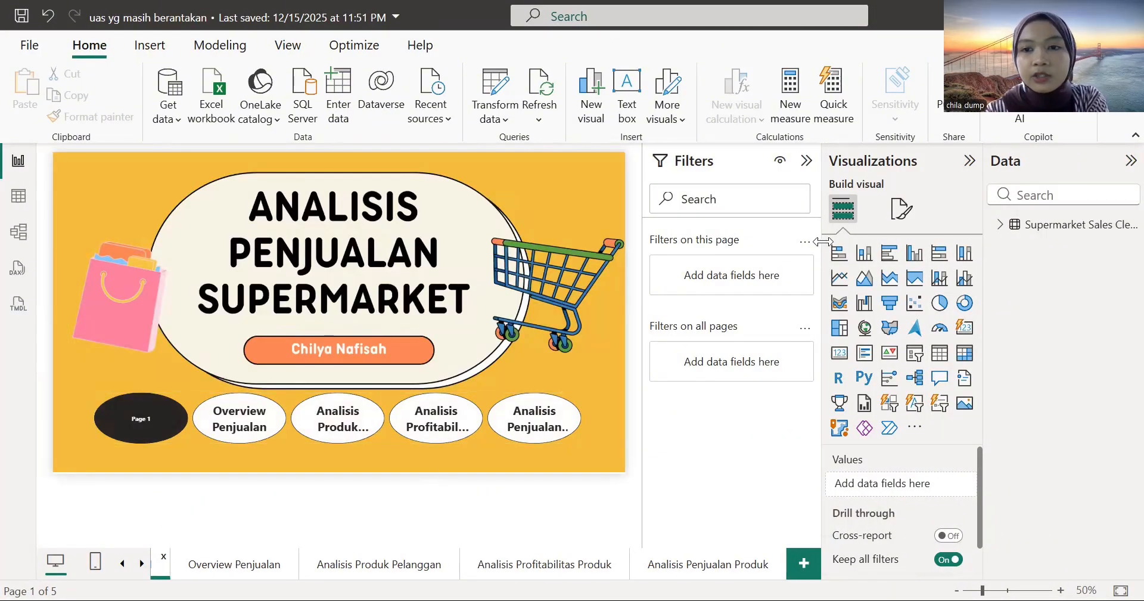
Reduce the default-state font size of the page navigator's button text to 14.
{"action": "left_click", "coordinate": [404, 437]}
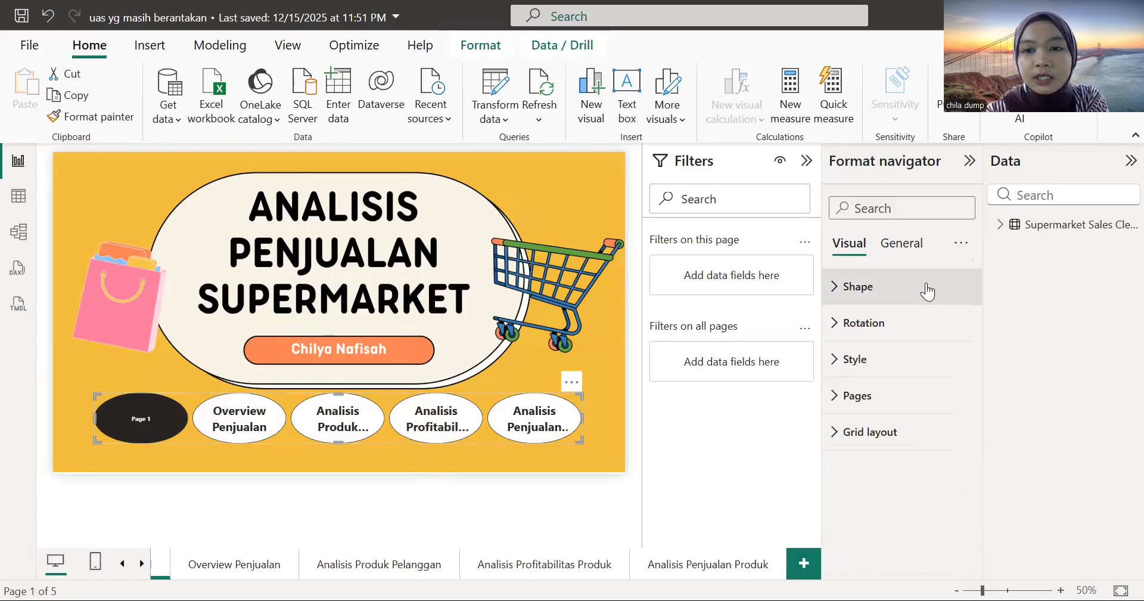
{"action": "left_click", "coordinate": [908, 240]}
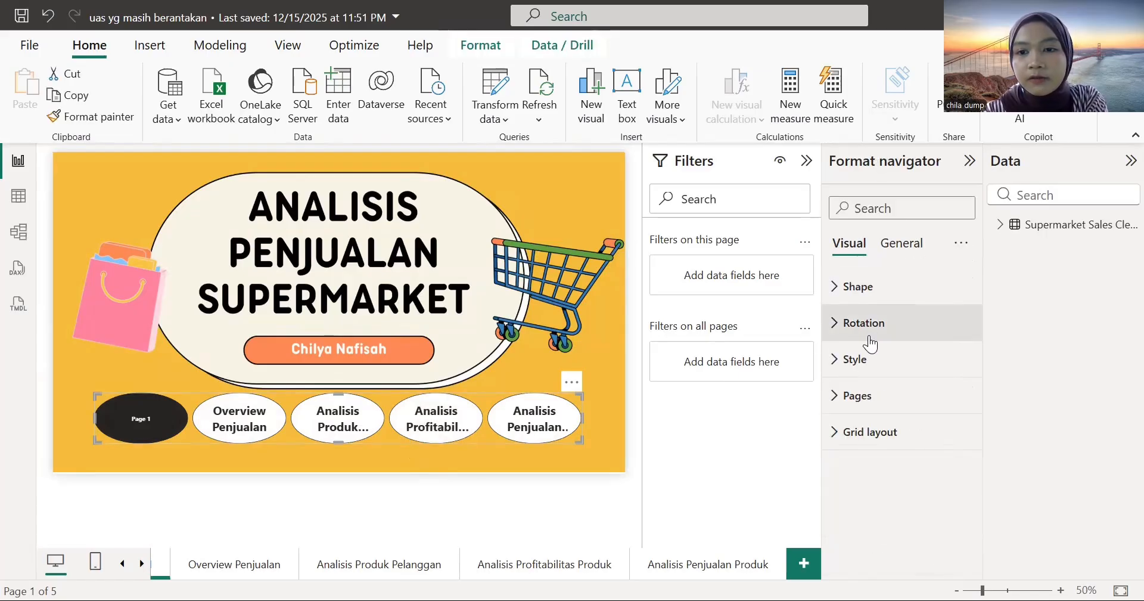
{"action": "left_click", "coordinate": [886, 360]}
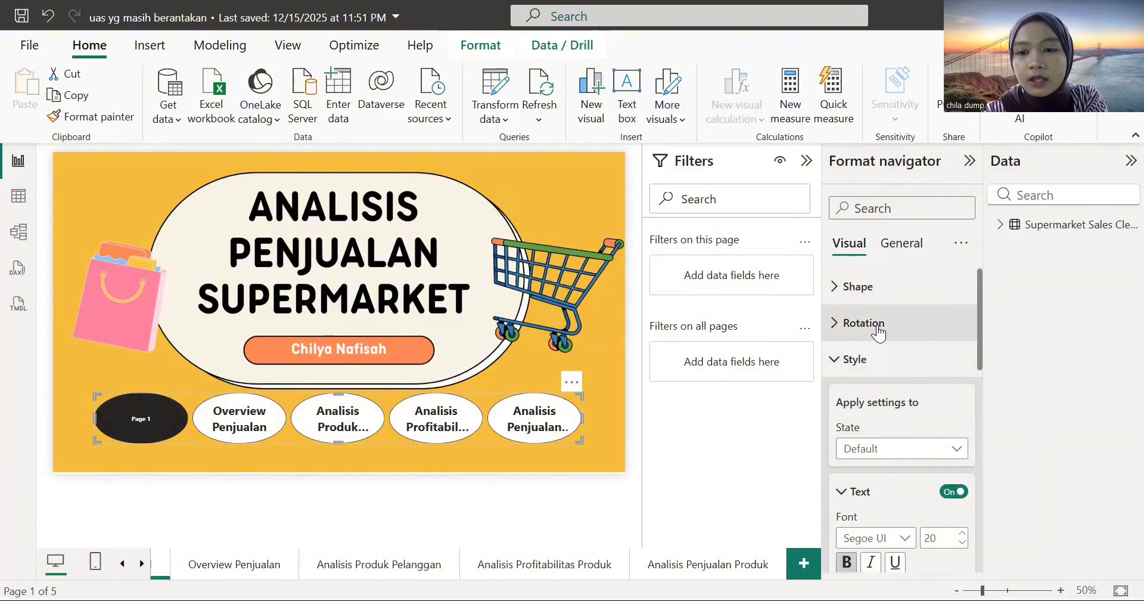
{"action": "left_click", "coordinate": [962, 542]}
{"action": "left_click", "coordinate": [962, 542]}
{"action": "left_click", "coordinate": [962, 542]}
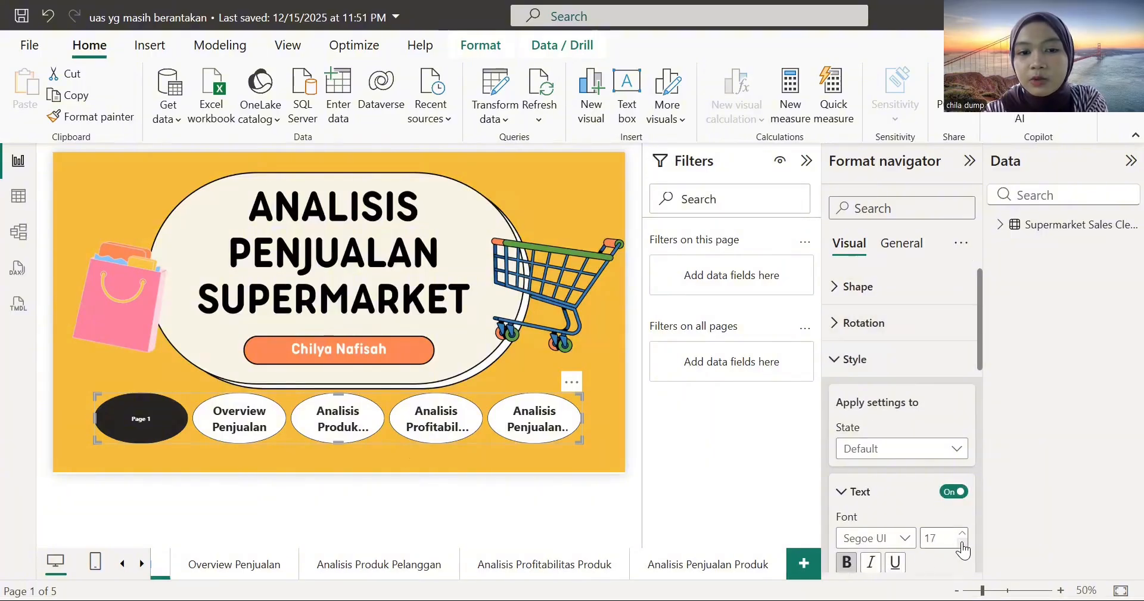
{"action": "left_click", "coordinate": [962, 542]}
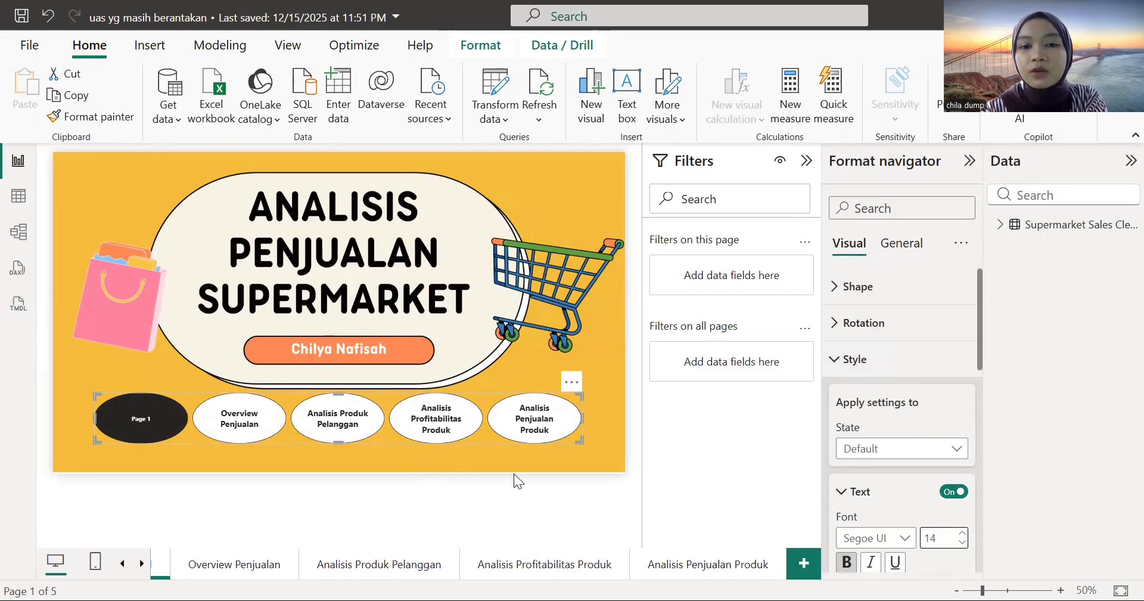
Test the navigator's Overview Kinerja, Analisis Produk Pelanggan, Analisis Profitabilitas Produk and Analisis Penjualan Produk buttons, returning to the front page between tests.
{"action": "left_click", "coordinate": [542, 504]}
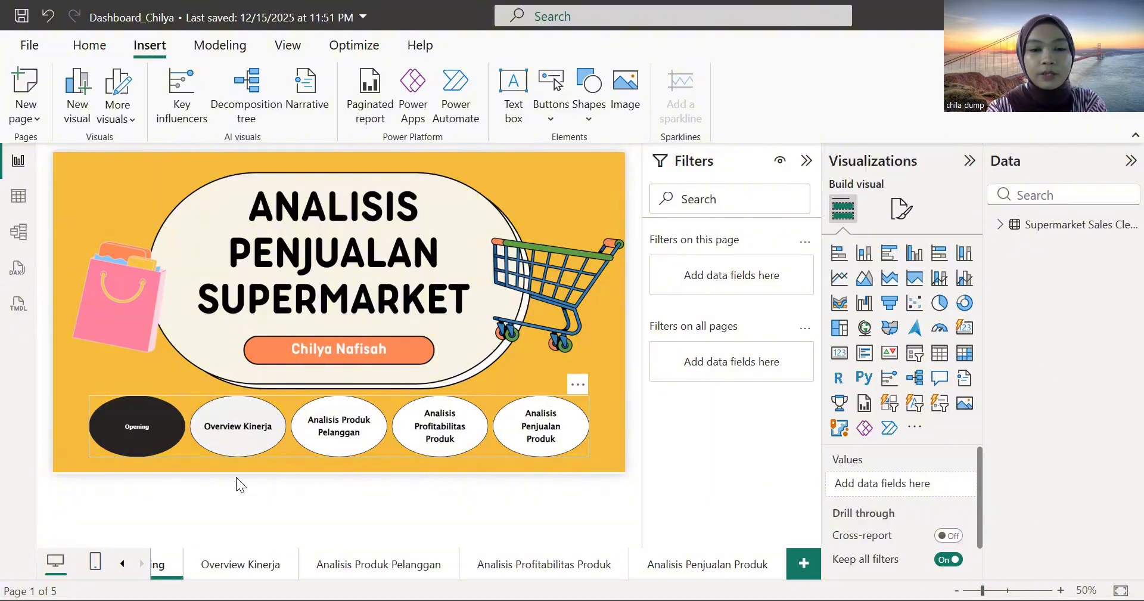
{"action": "left_click", "coordinate": [241, 444], "text": "ctrl"}
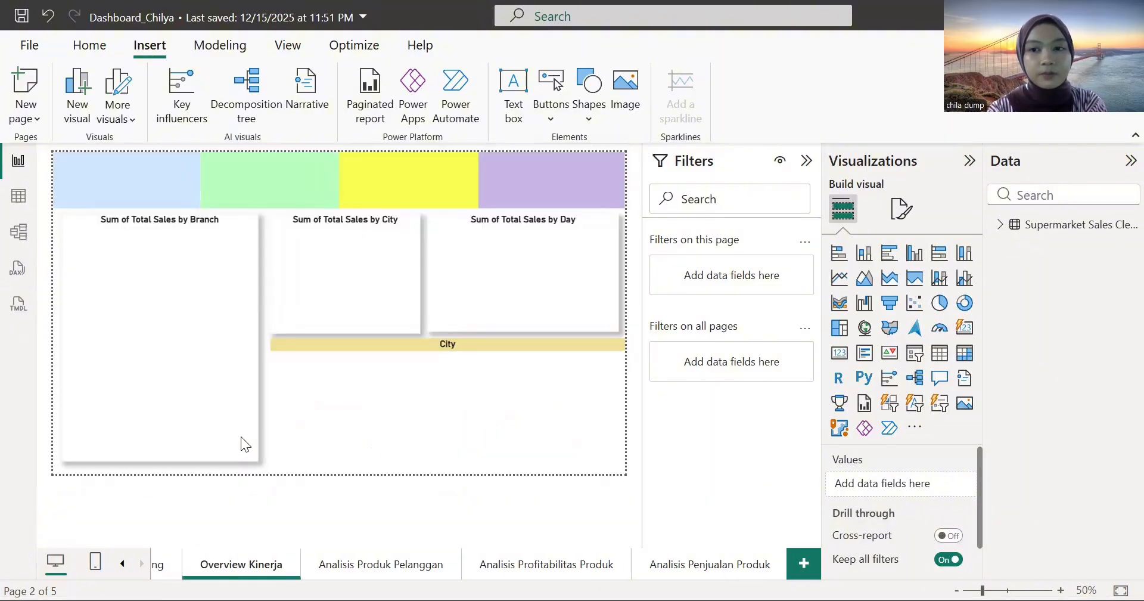
{"action": "left_click", "coordinate": [166, 569]}
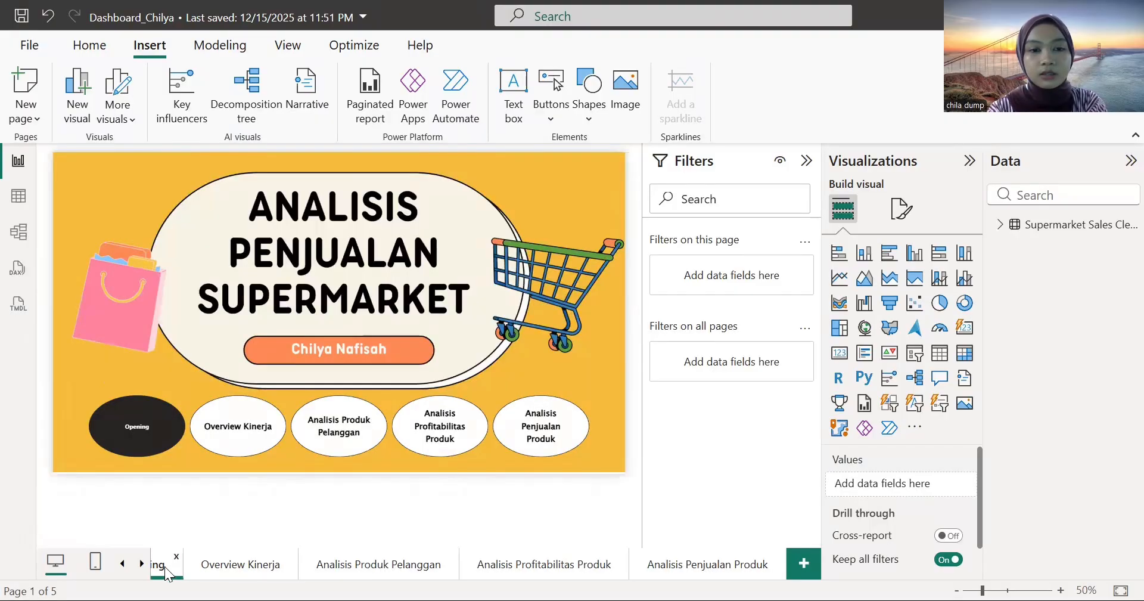
{"action": "left_click", "coordinate": [354, 430], "text": "ctrl"}
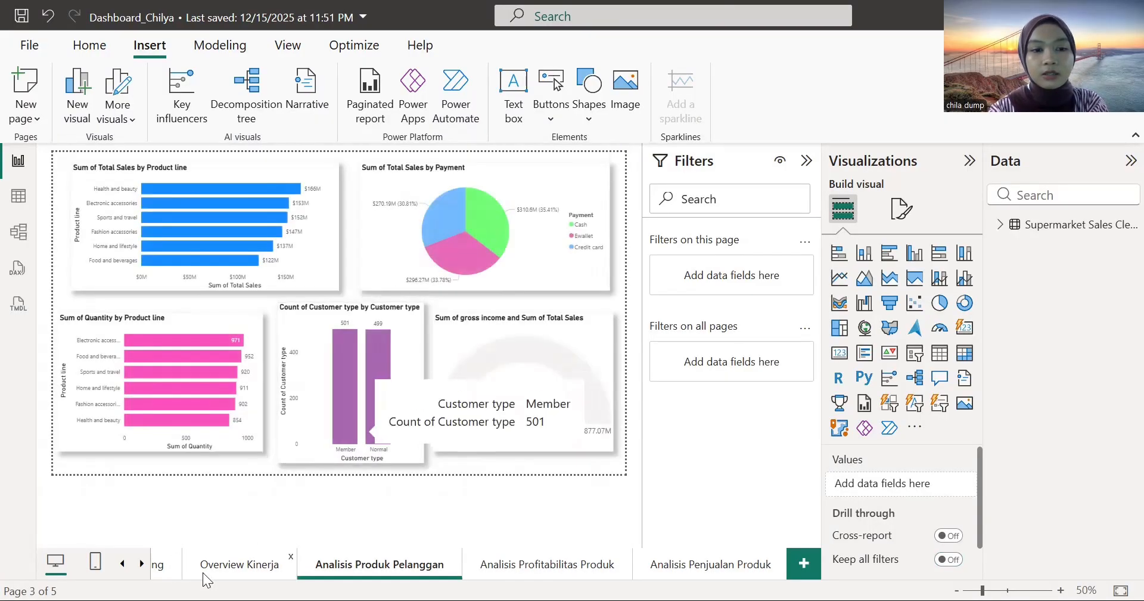
{"action": "left_click", "coordinate": [171, 568]}
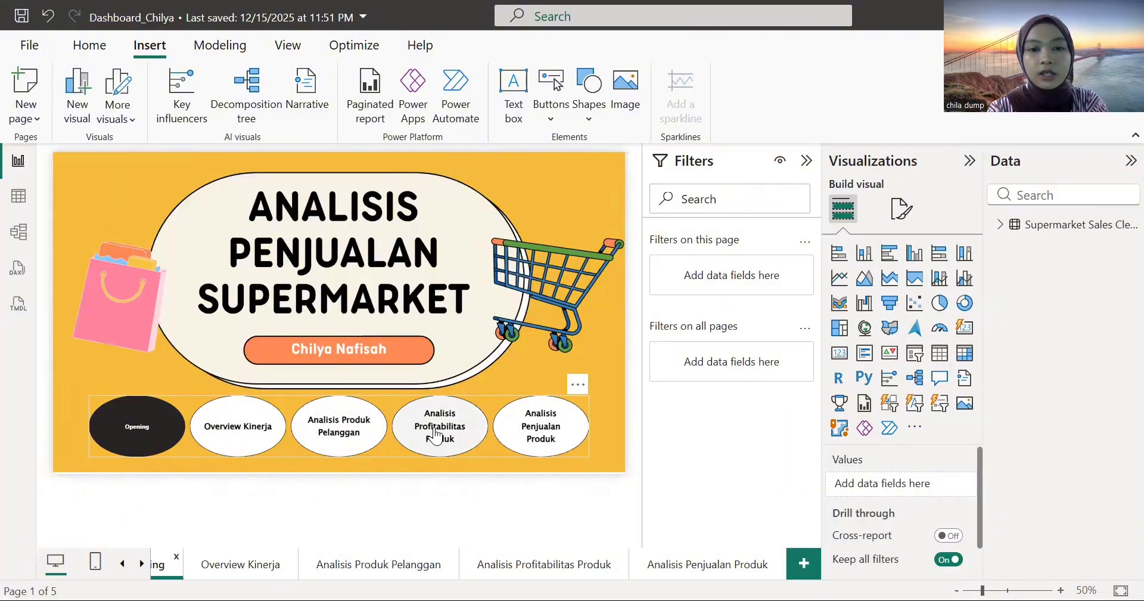
{"action": "left_click", "coordinate": [448, 442], "text": "ctrl"}
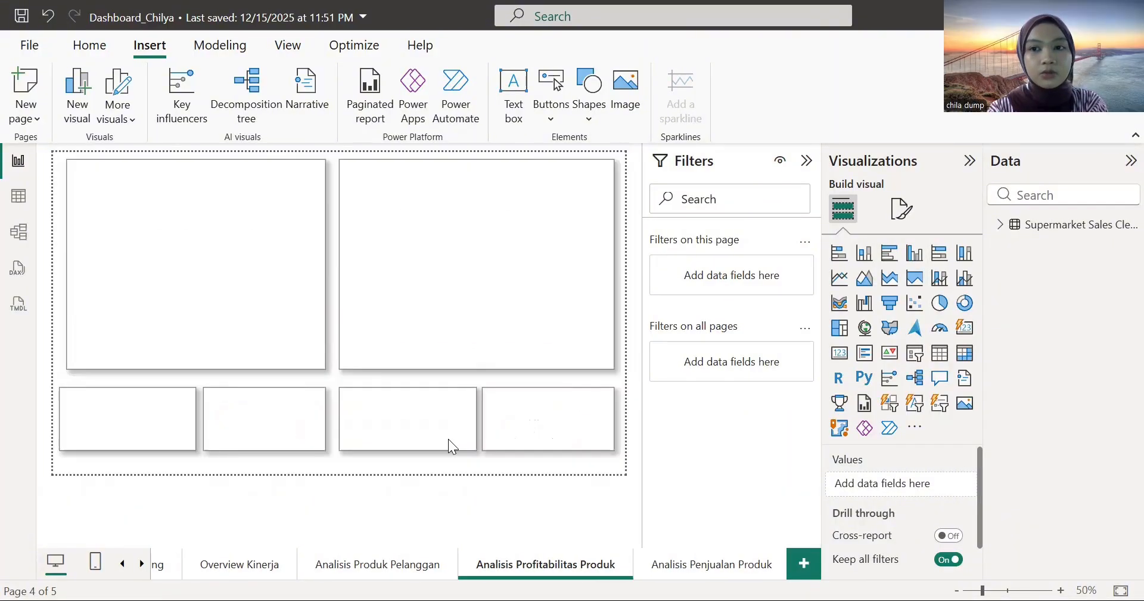
{"action": "left_click", "coordinate": [156, 567]}
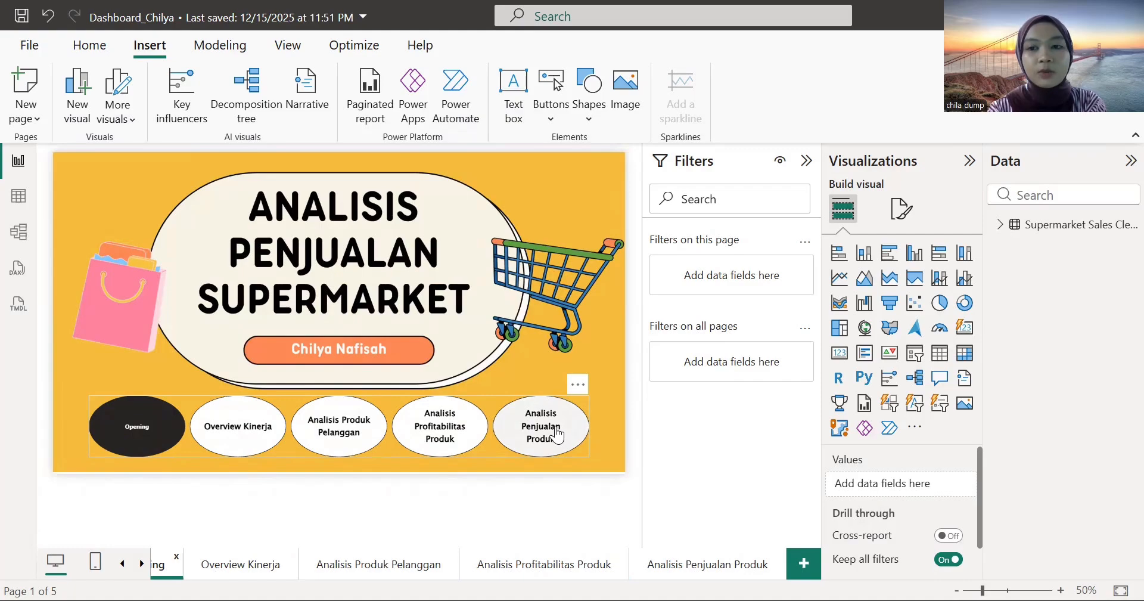
{"action": "left_click", "coordinate": [569, 440], "text": "ctrl"}
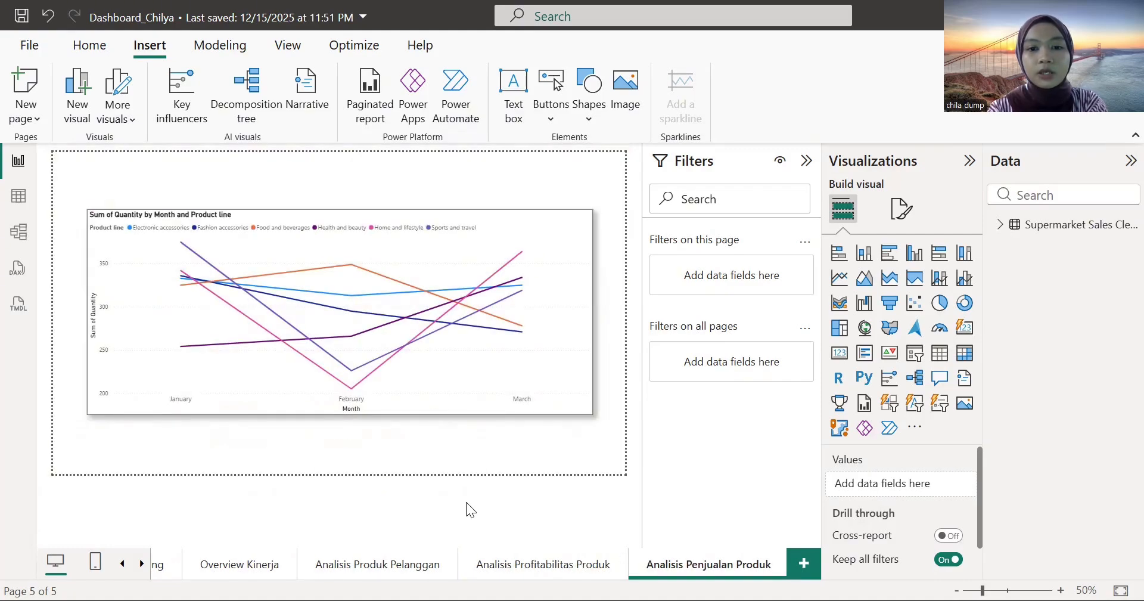
Go back through the analysis pages one by one, from Analisis Profitabilitas Produk to the Opening page.
{"action": "left_click", "coordinate": [511, 568]}
{"action": "left_click", "coordinate": [417, 566]}
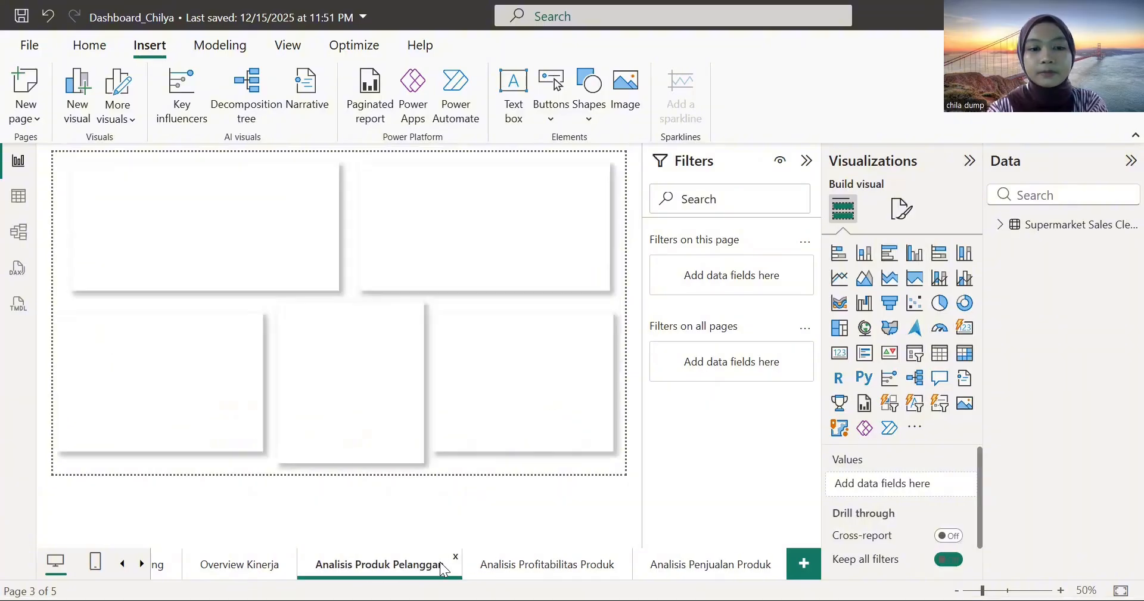
{"action": "left_click", "coordinate": [239, 566]}
{"action": "left_click", "coordinate": [160, 564]}
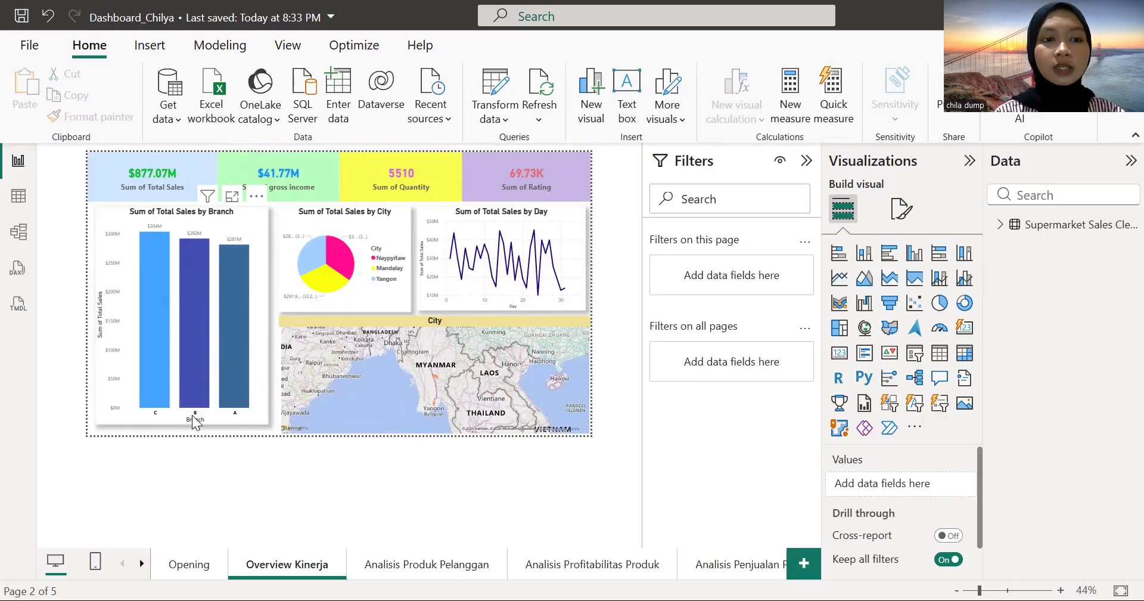
Cross-filter the Overview Kinerja page by branches C, B and A in turn using the branch sales chart, and clear the selection.
{"action": "left_click", "coordinate": [149, 359]}
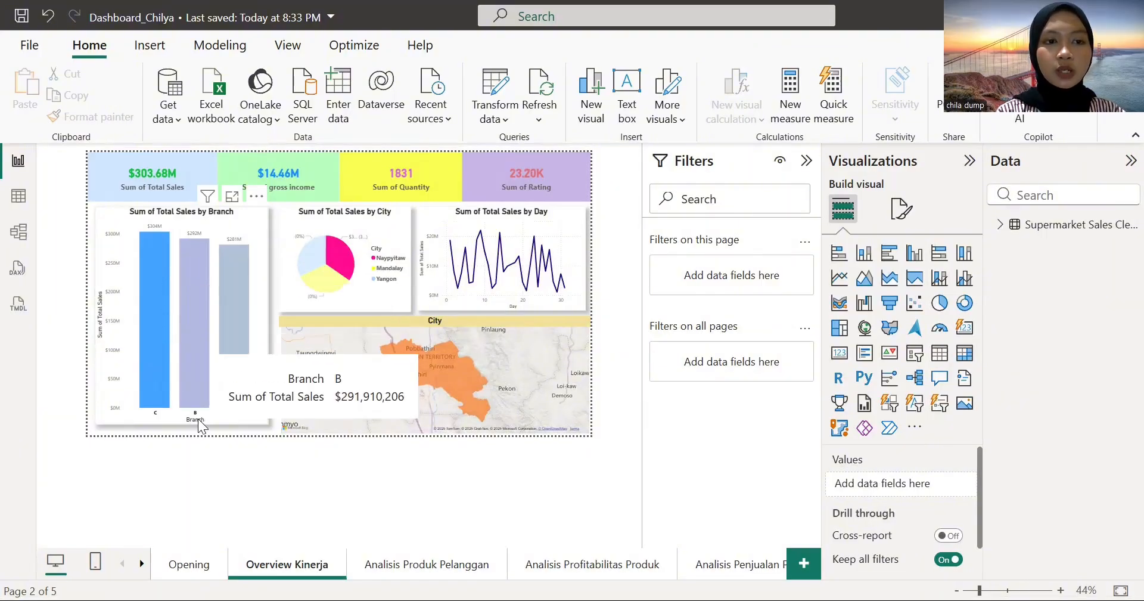
{"action": "left_click", "coordinate": [188, 361]}
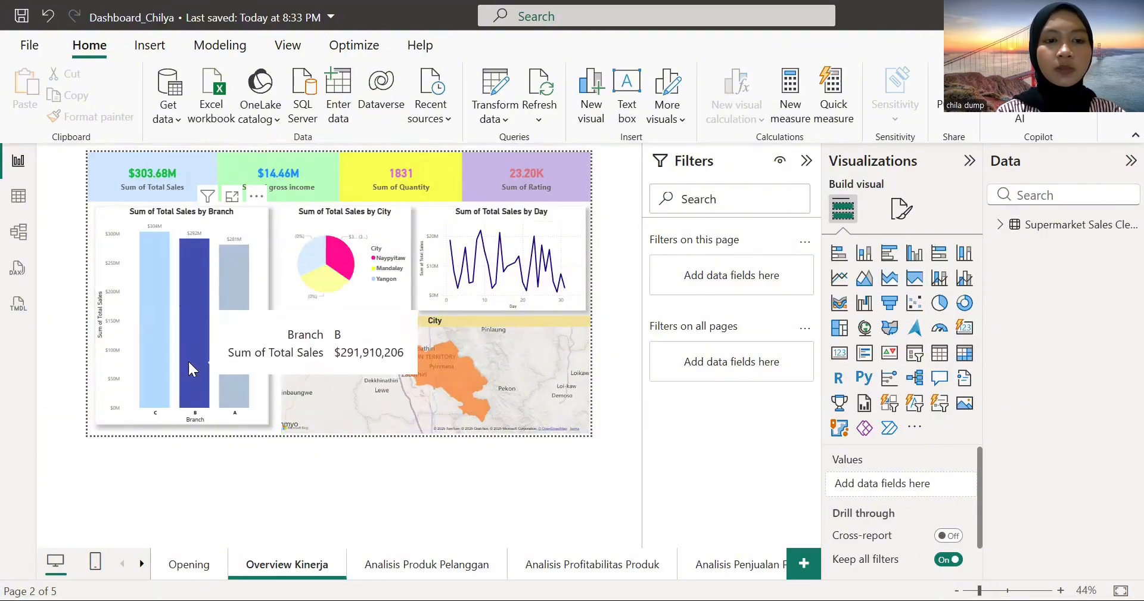
{"action": "left_click", "coordinate": [227, 375]}
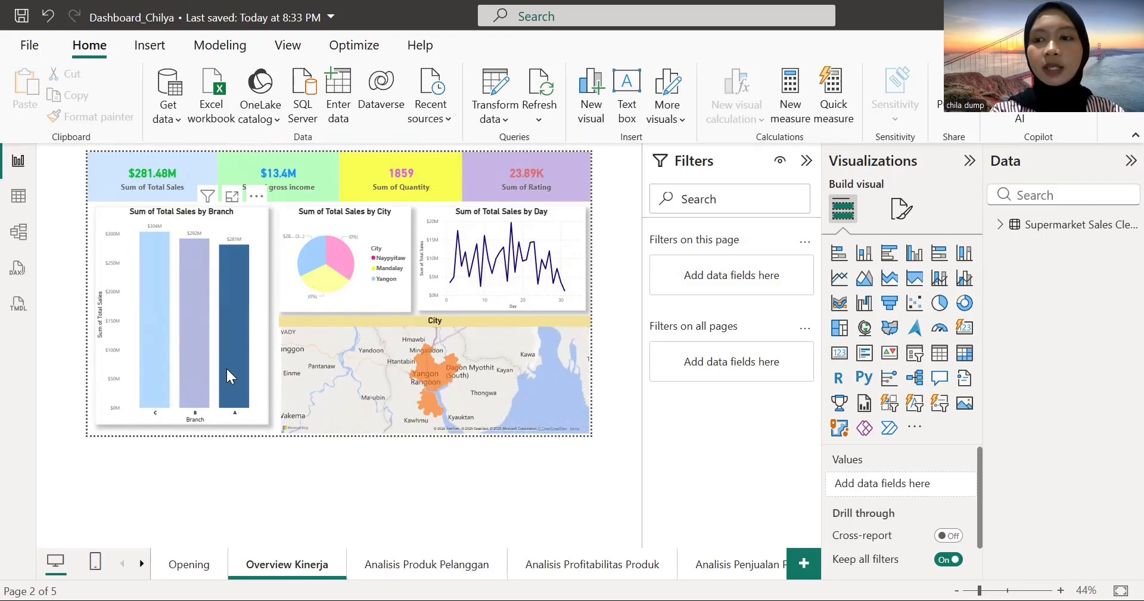
{"action": "left_click", "coordinate": [241, 336]}
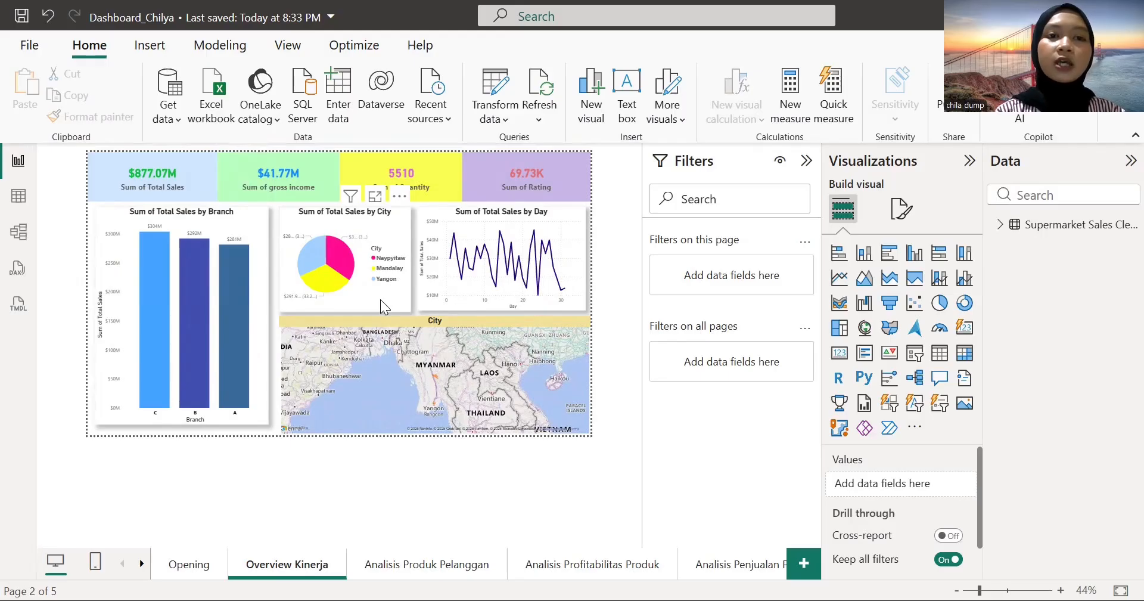
Cross-filter the overview page by Naypyitaw, Yangon and Mandalay in turn using the city pie chart.
{"action": "left_click", "coordinate": [338, 249]}
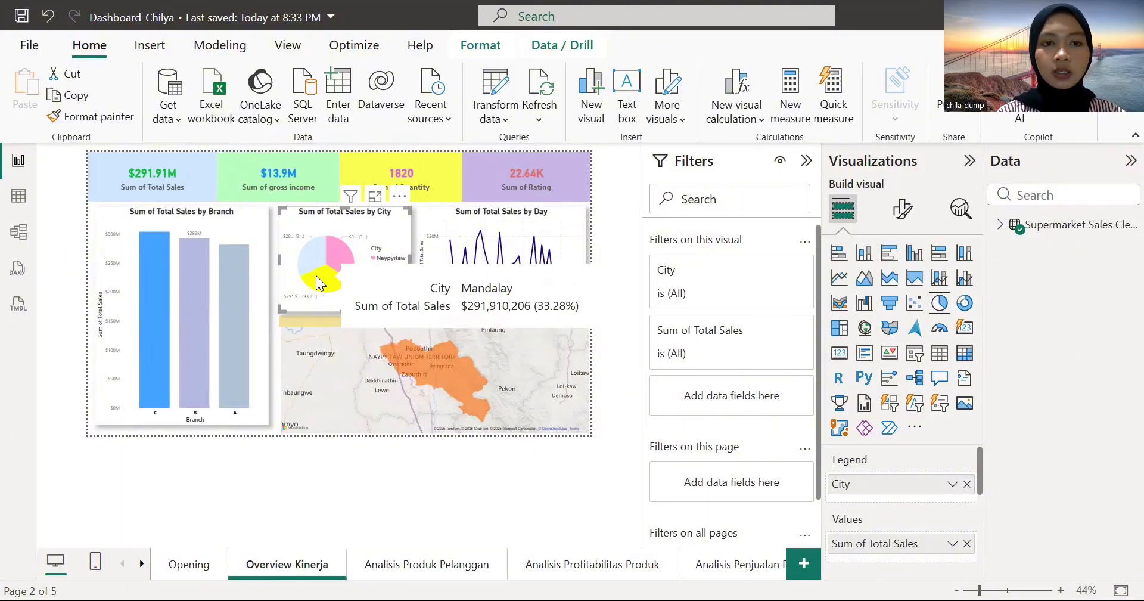
{"action": "left_click", "coordinate": [310, 261]}
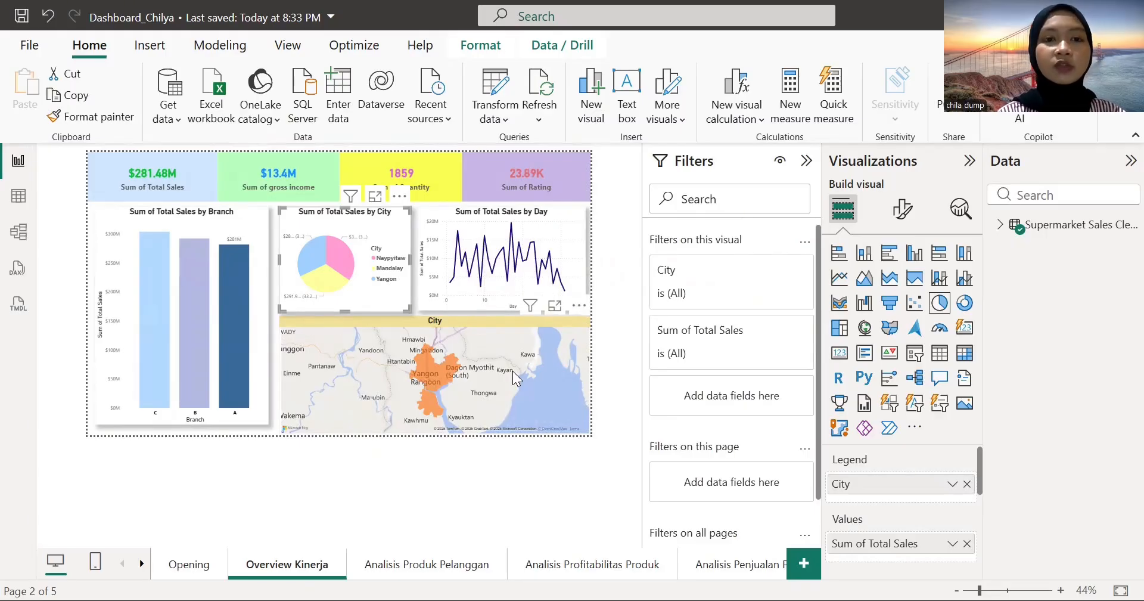
{"action": "left_click", "coordinate": [324, 275]}
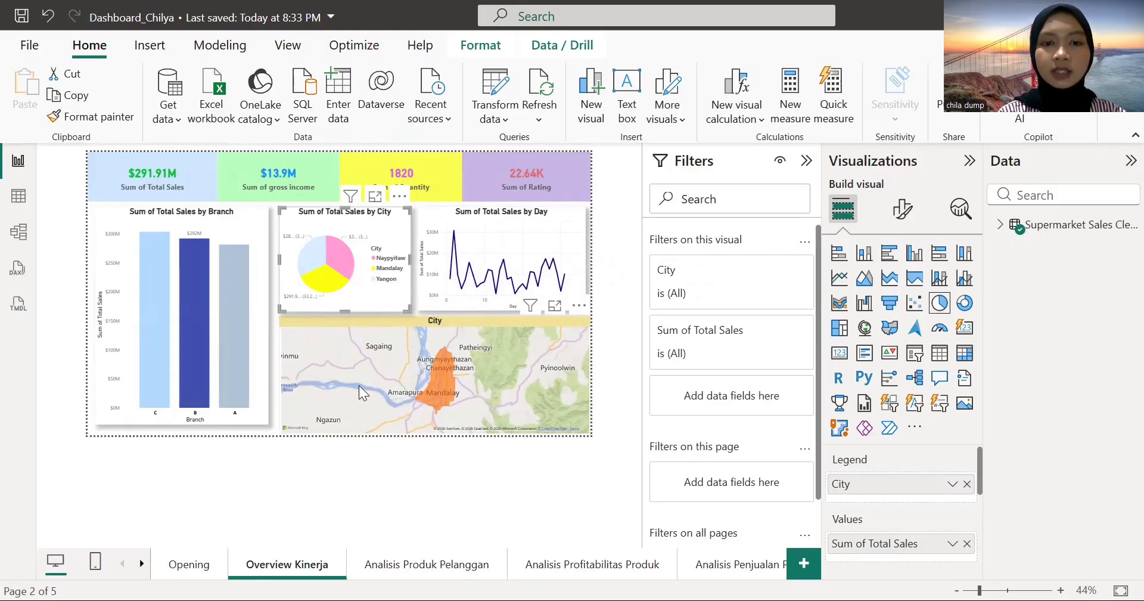
Compare branches C, A and B on the overview page by selecting each one's bar in the total sales chart.
{"action": "left_click", "coordinate": [159, 275]}
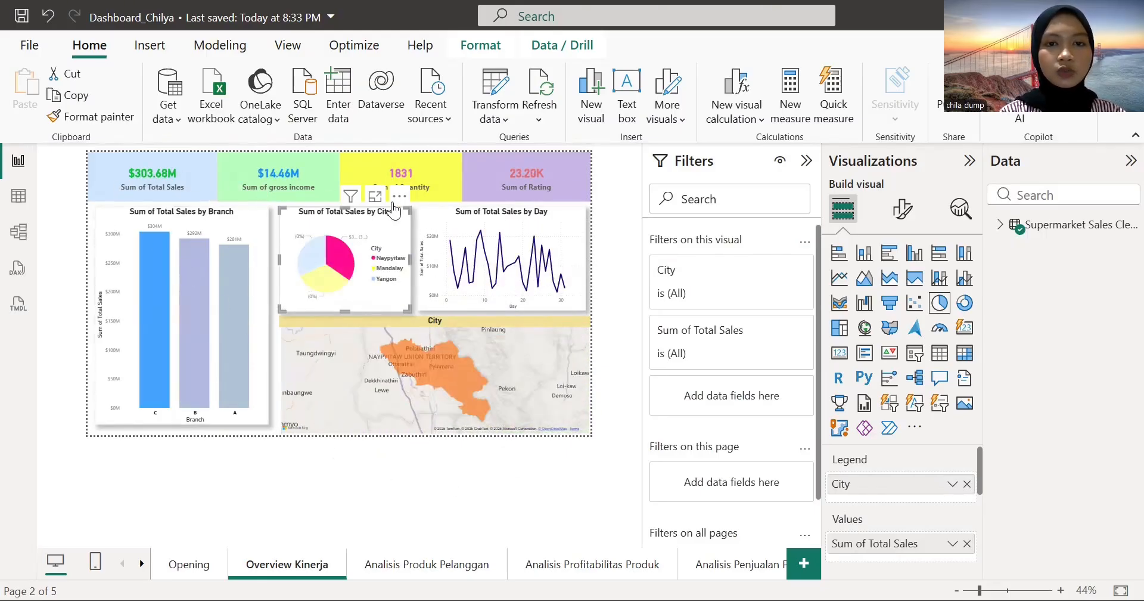
{"action": "left_click", "coordinate": [234, 336]}
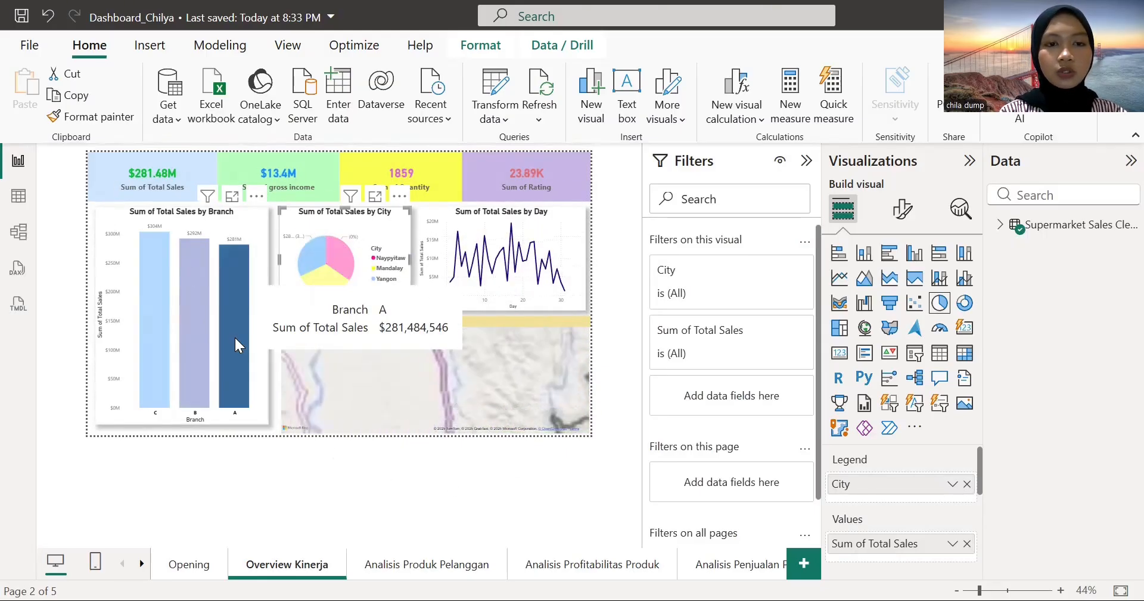
{"action": "left_click", "coordinate": [199, 343]}
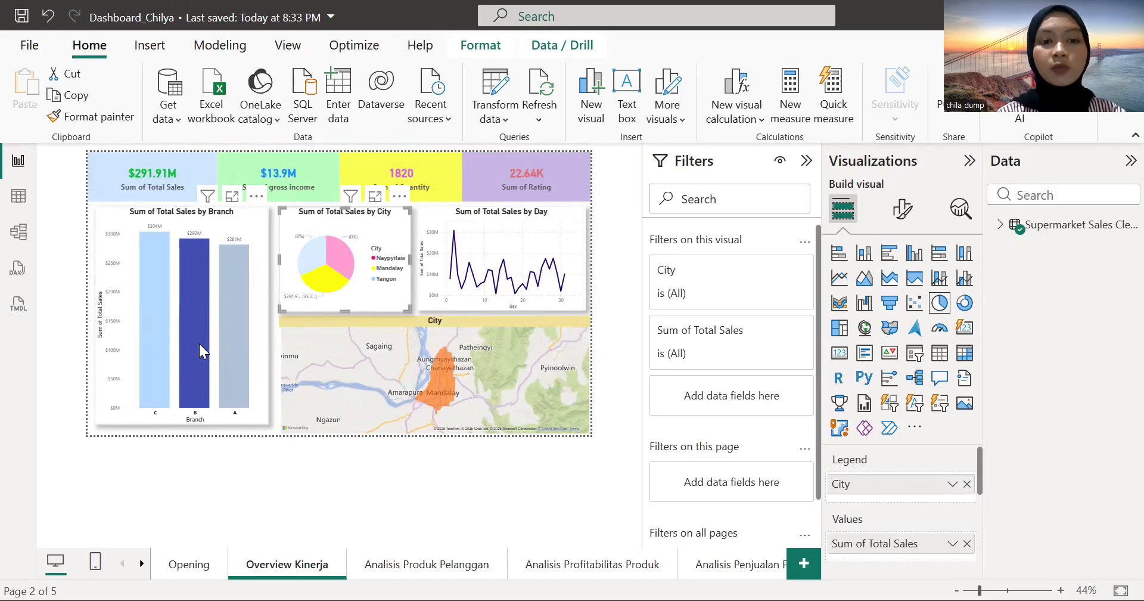
On the Analisis Produk Pelanggan page, highlight Health and beauty in the sales chart, clear it, and examine the quantity and gross income charts.
{"action": "left_click", "coordinate": [414, 555]}
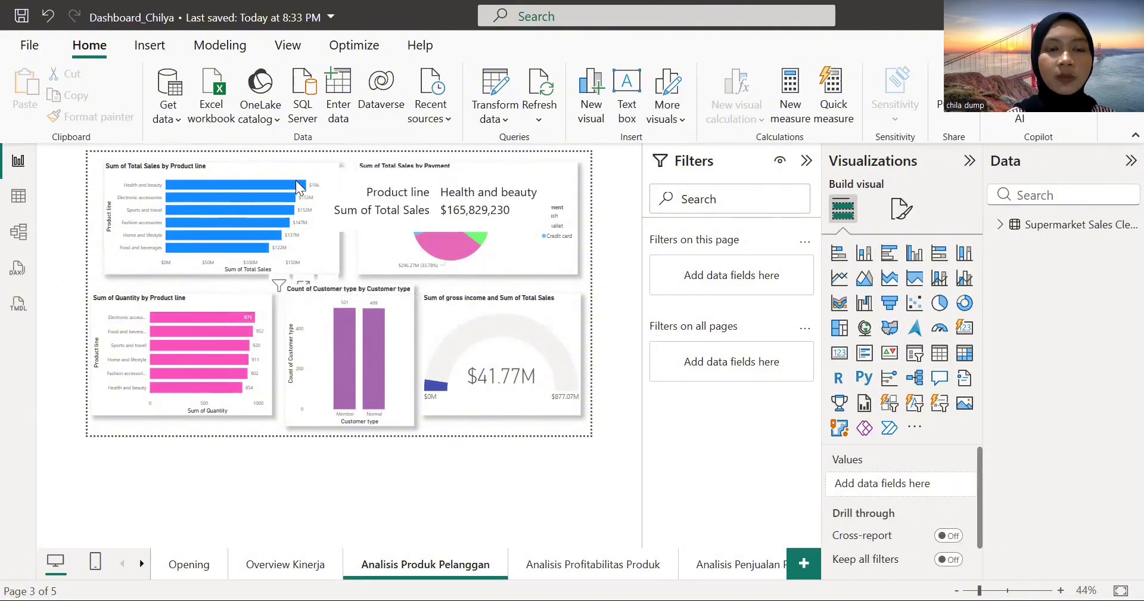
{"action": "left_click", "coordinate": [238, 184]}
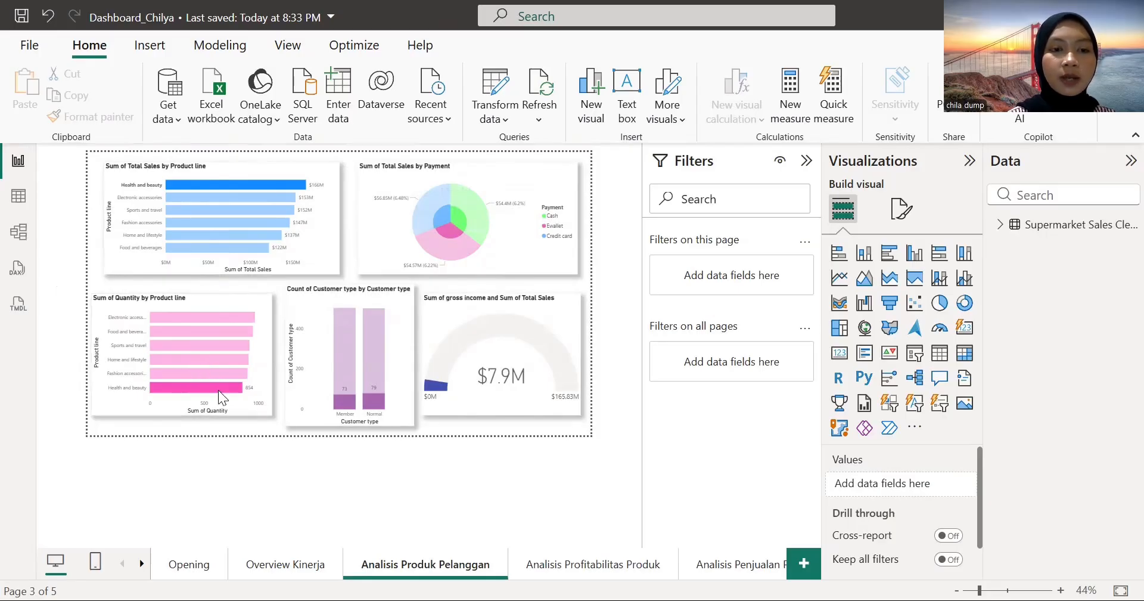
{"action": "left_click", "coordinate": [233, 185]}
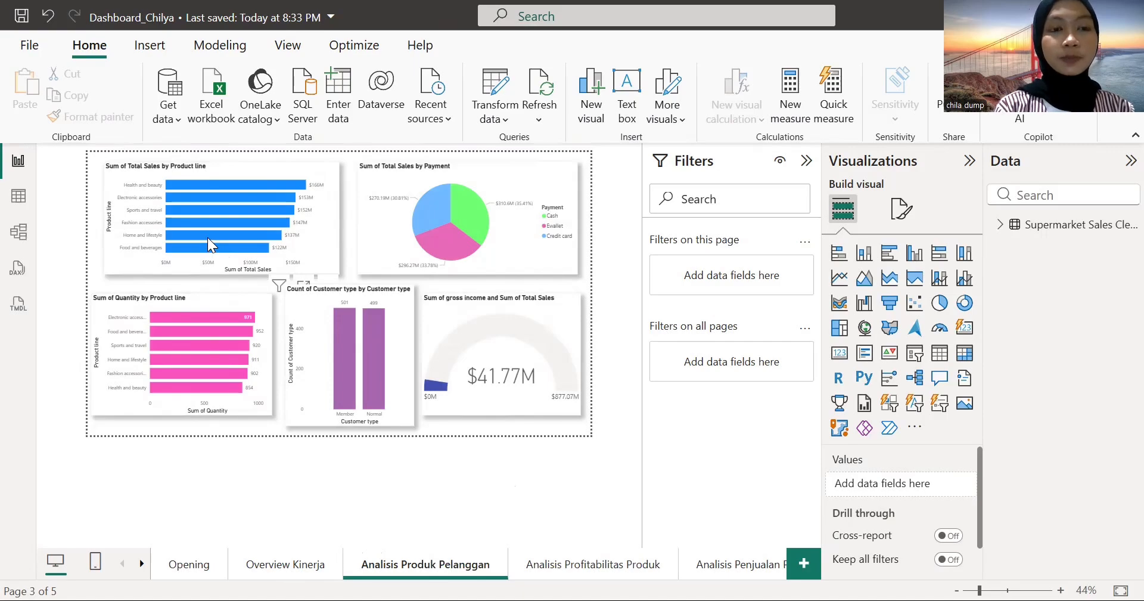
{"action": "mouse_move", "coordinate": [207, 238]}
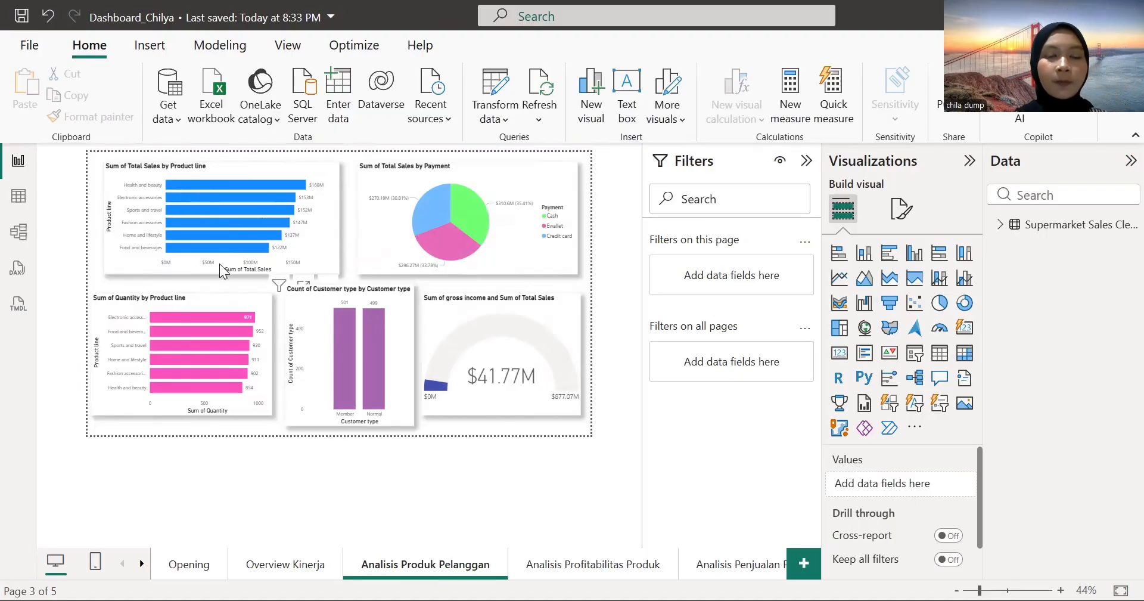
{"action": "mouse_move", "coordinate": [232, 372]}
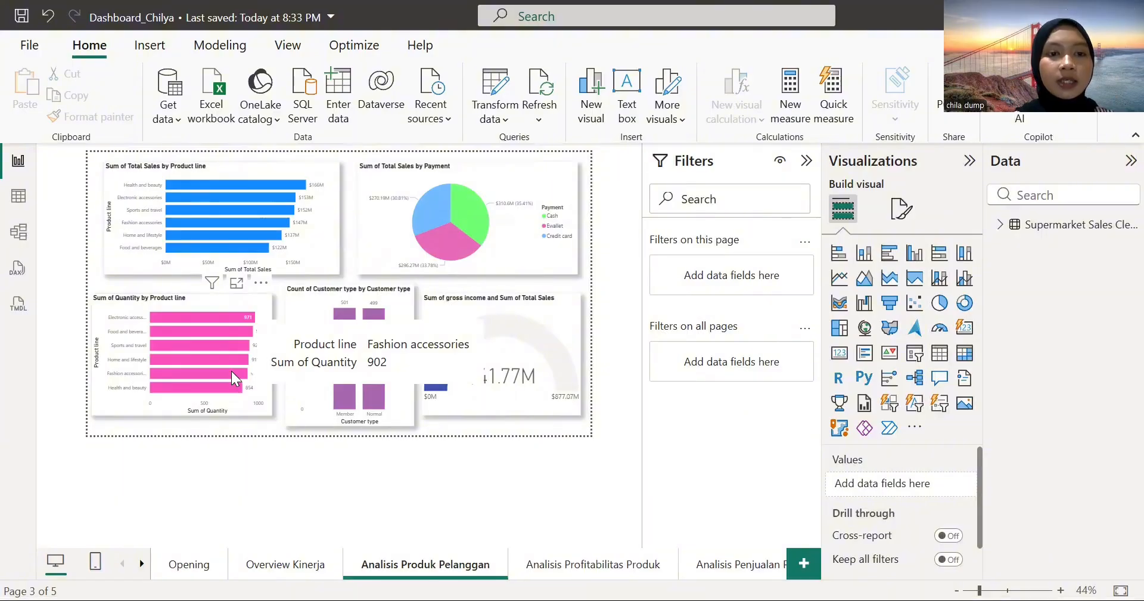
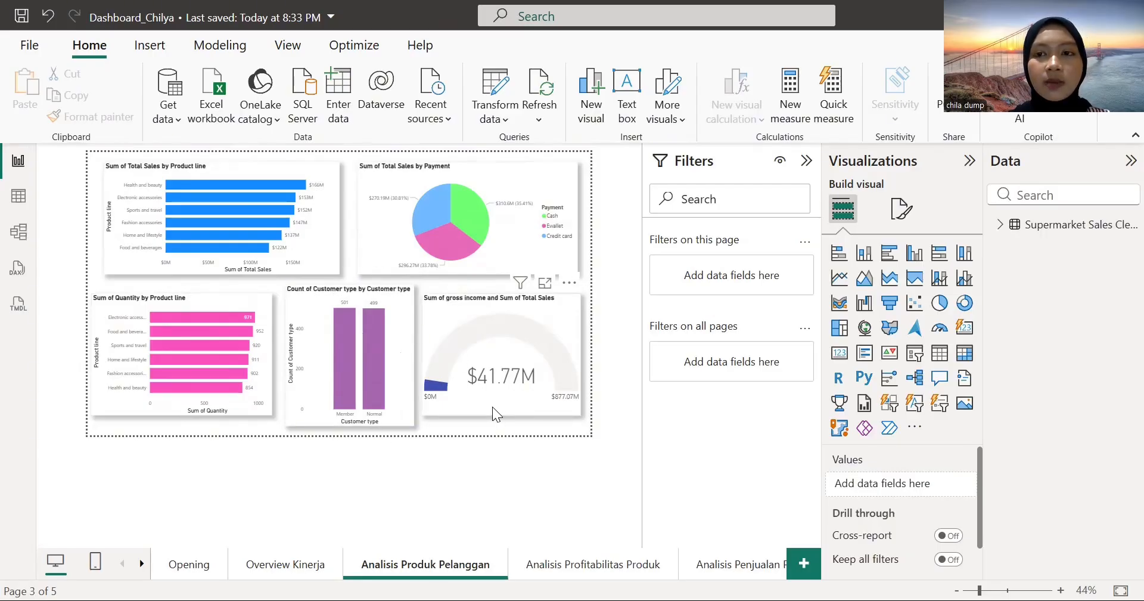
{"action": "mouse_move", "coordinate": [444, 397]}
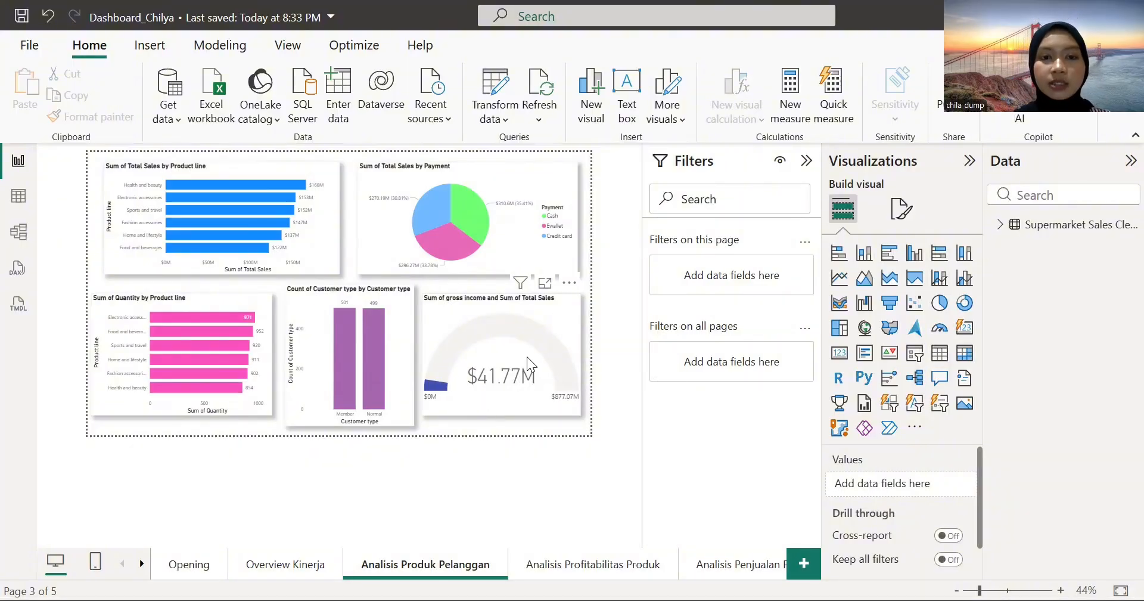
Highlight Health and beauty in the total sales chart again and select the quantity by product line chart to compare them.
{"action": "left_click", "coordinate": [261, 181]}
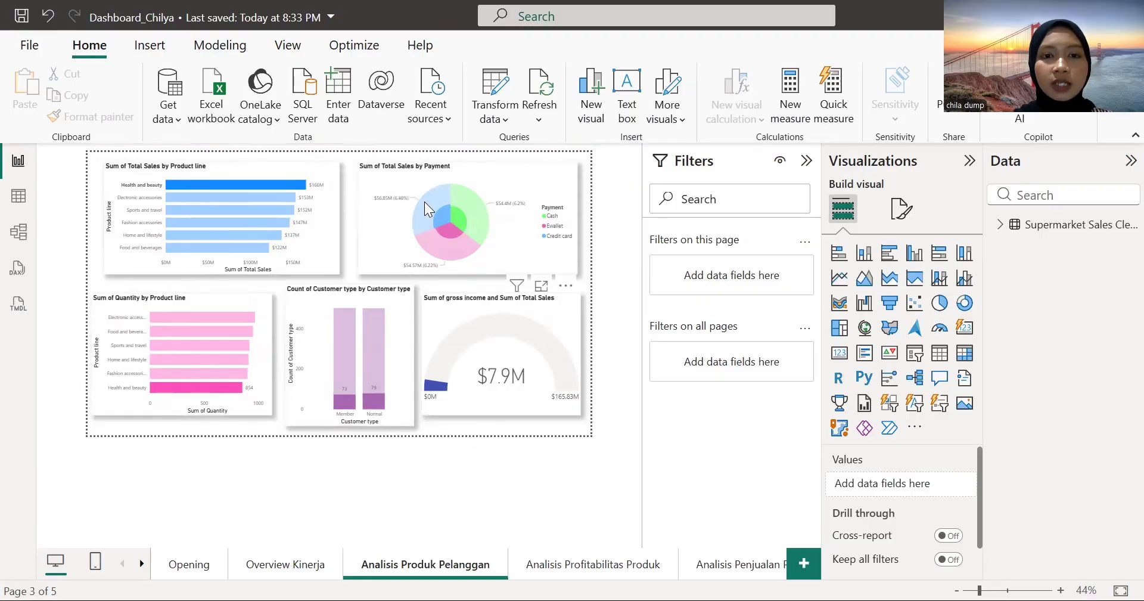
{"action": "left_click", "coordinate": [206, 309]}
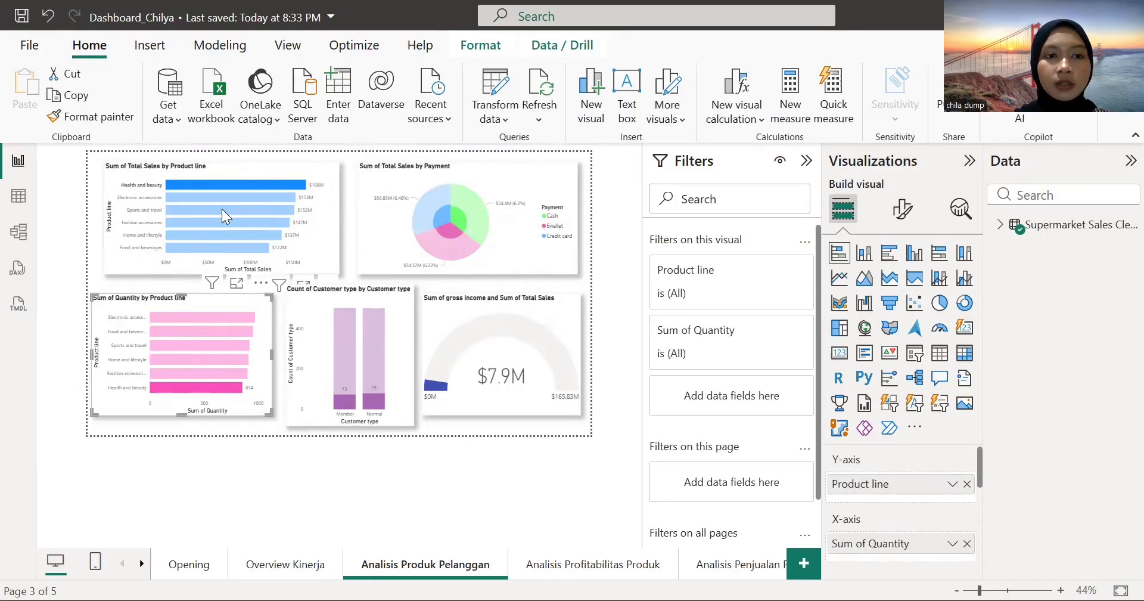
{"action": "mouse_move", "coordinate": [215, 184]}
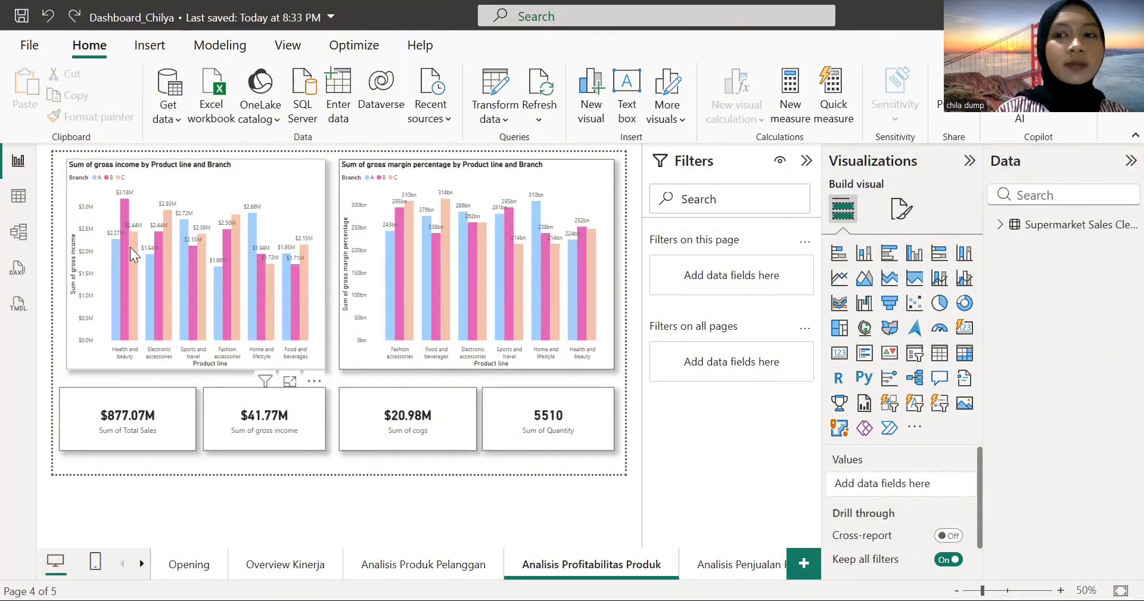
Examine gross income and gross margin percentage by product line and branch on the Analisis Profitabilitas Produk page.
{"action": "mouse_move", "coordinate": [122, 323]}
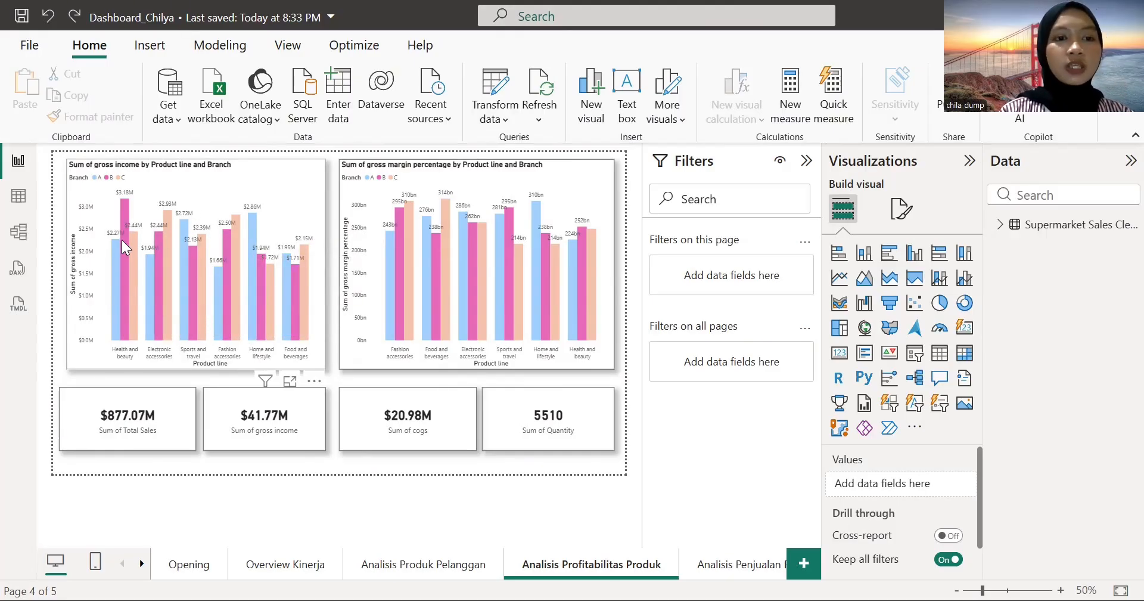
{"action": "mouse_move", "coordinate": [256, 269]}
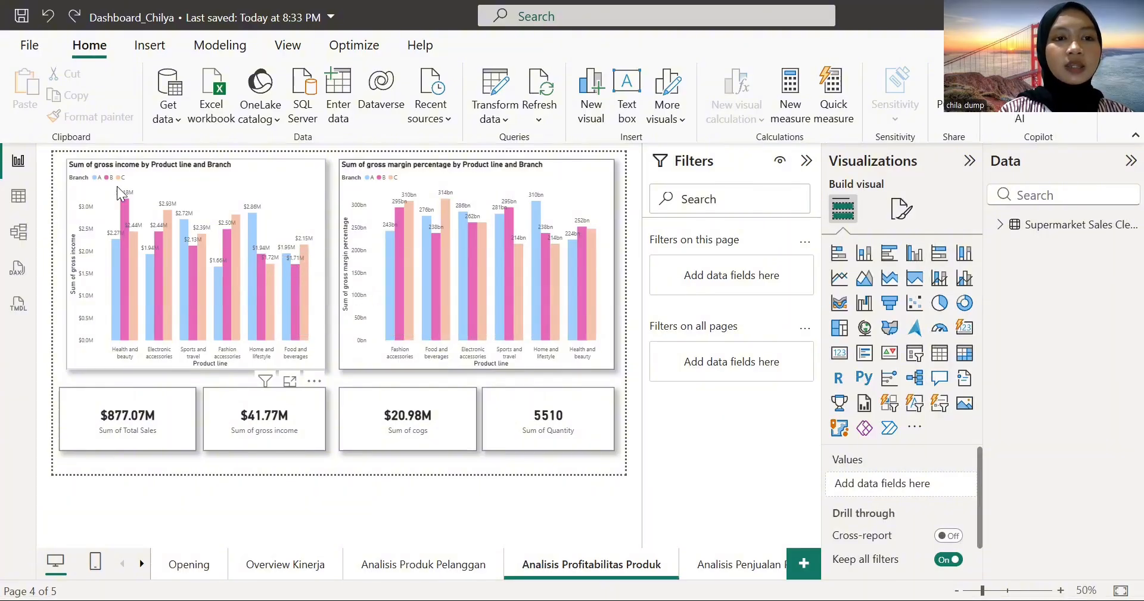
{"action": "mouse_move", "coordinate": [145, 295]}
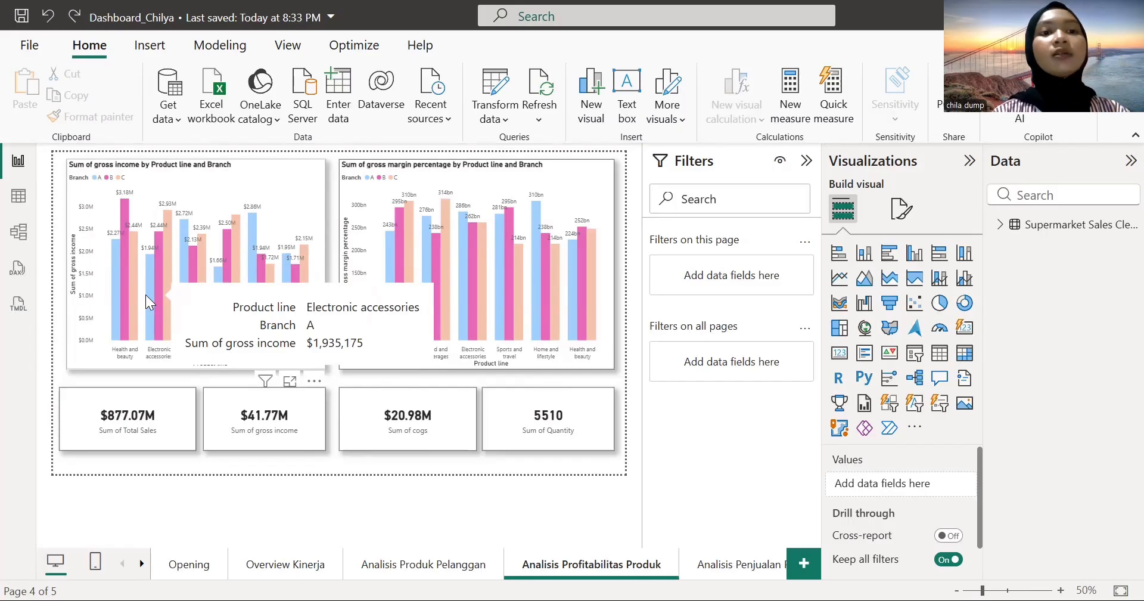
{"action": "mouse_move", "coordinate": [233, 298]}
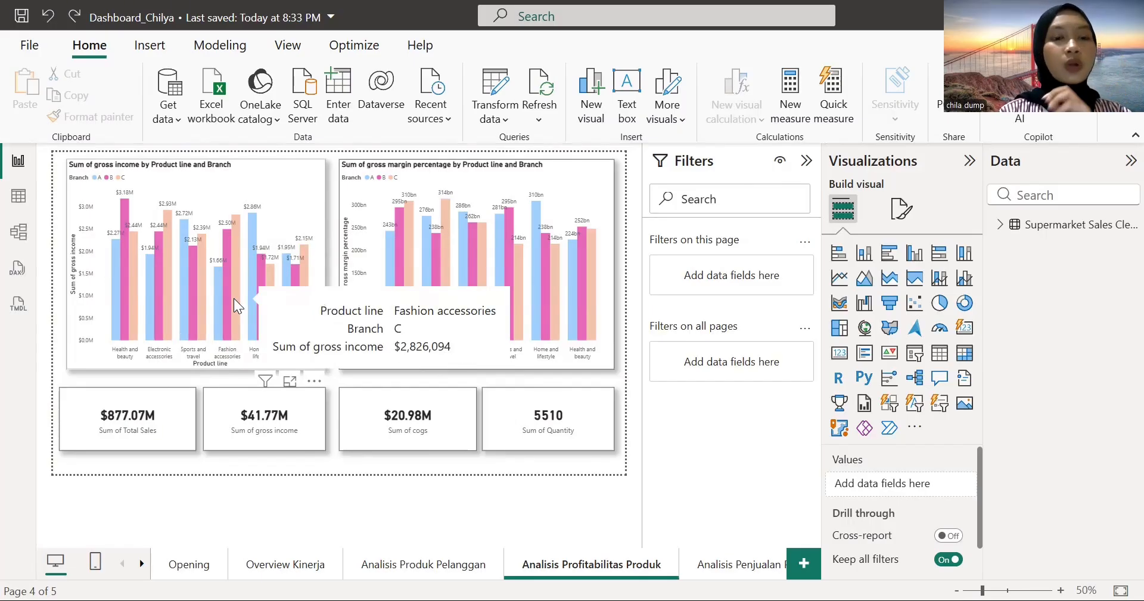
{"action": "mouse_move", "coordinate": [499, 231]}
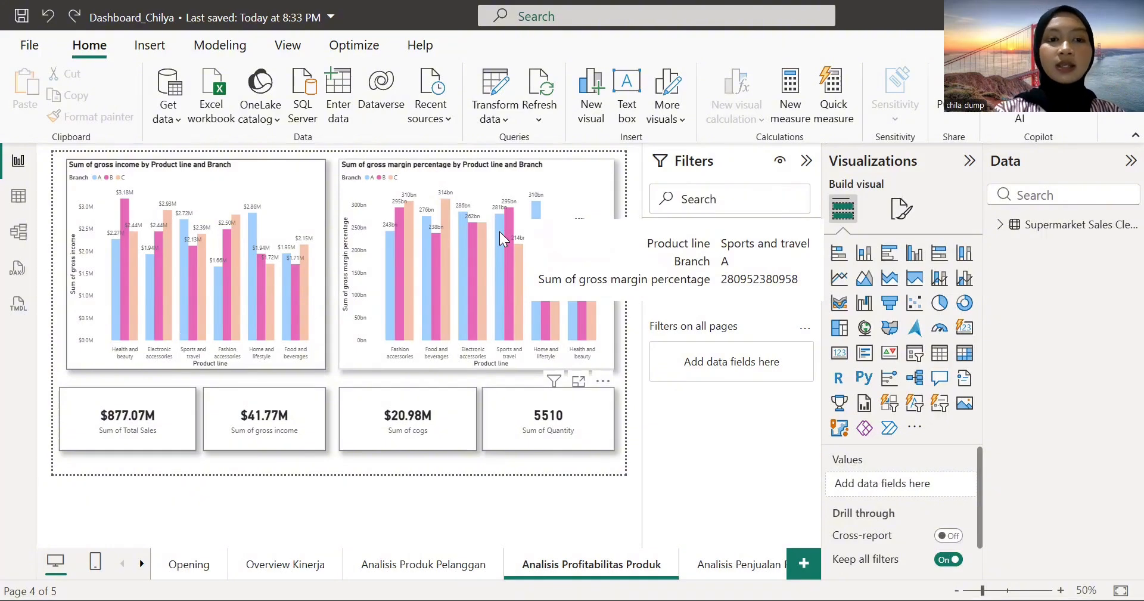
Compare gross income and gross margin percentage by selecting the bars for Sports and travel B and A, Fashion accessories C, and Electronic accessories B.
{"action": "mouse_move", "coordinate": [485, 225]}
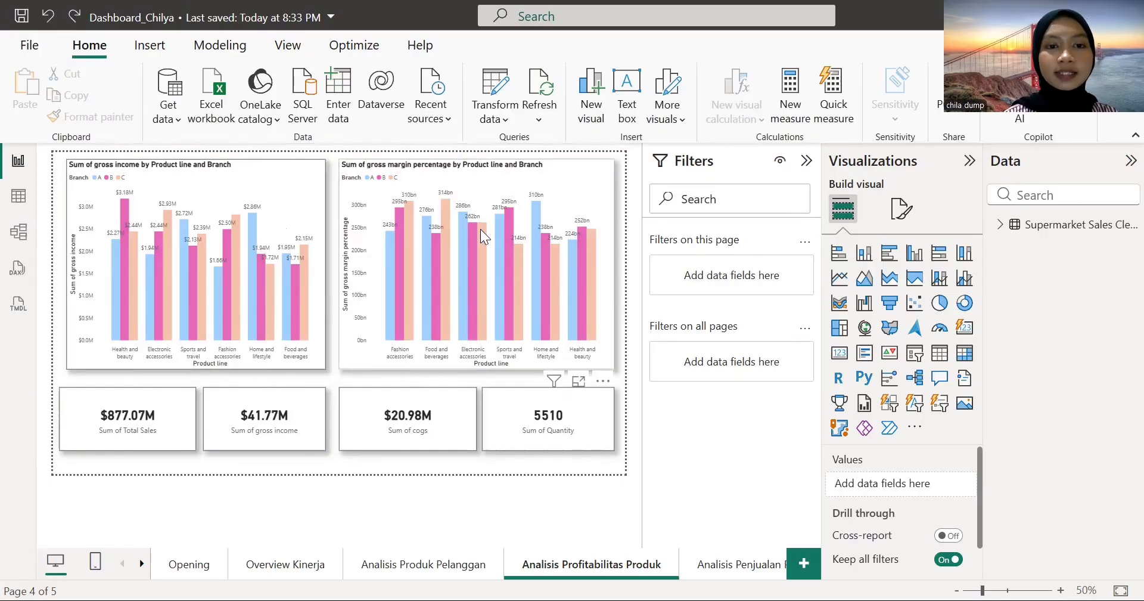
{"action": "mouse_move", "coordinate": [465, 274]}
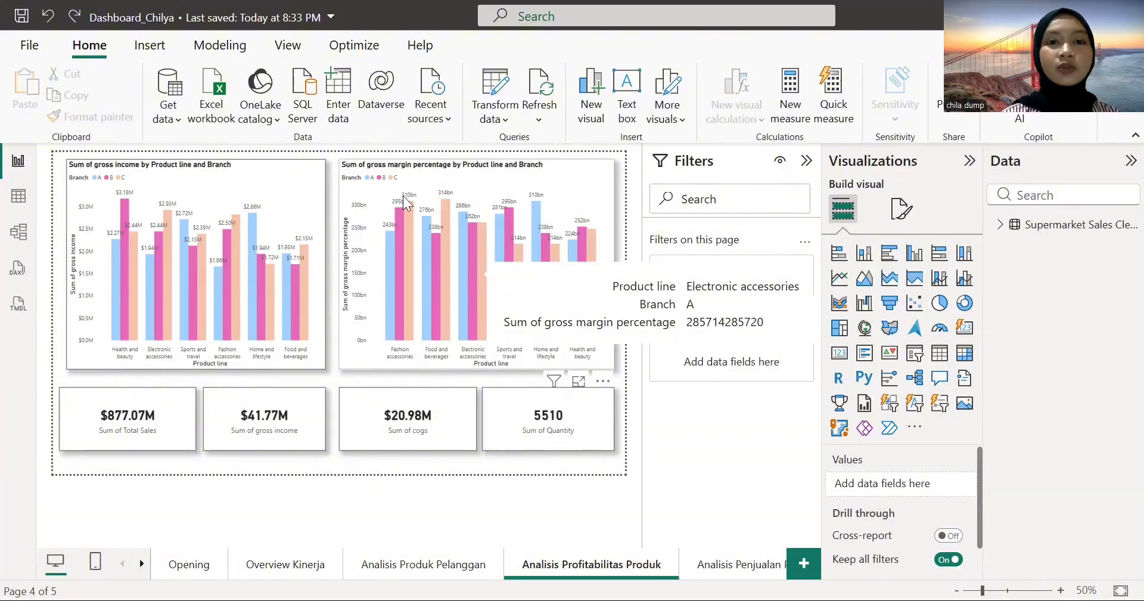
{"action": "mouse_move", "coordinate": [159, 222]}
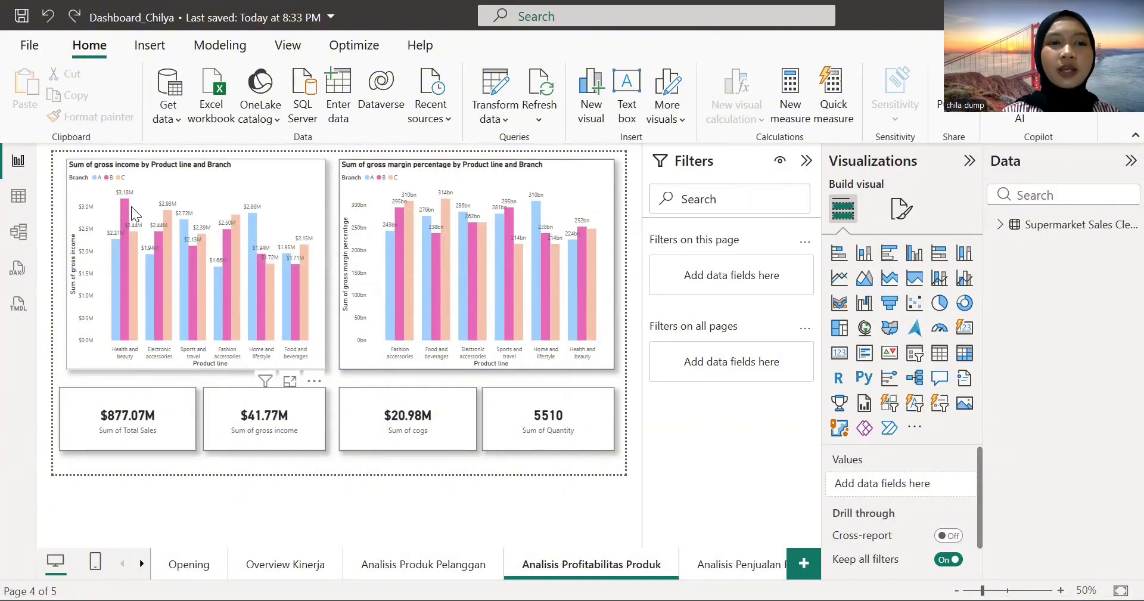
{"action": "mouse_move", "coordinate": [129, 210]}
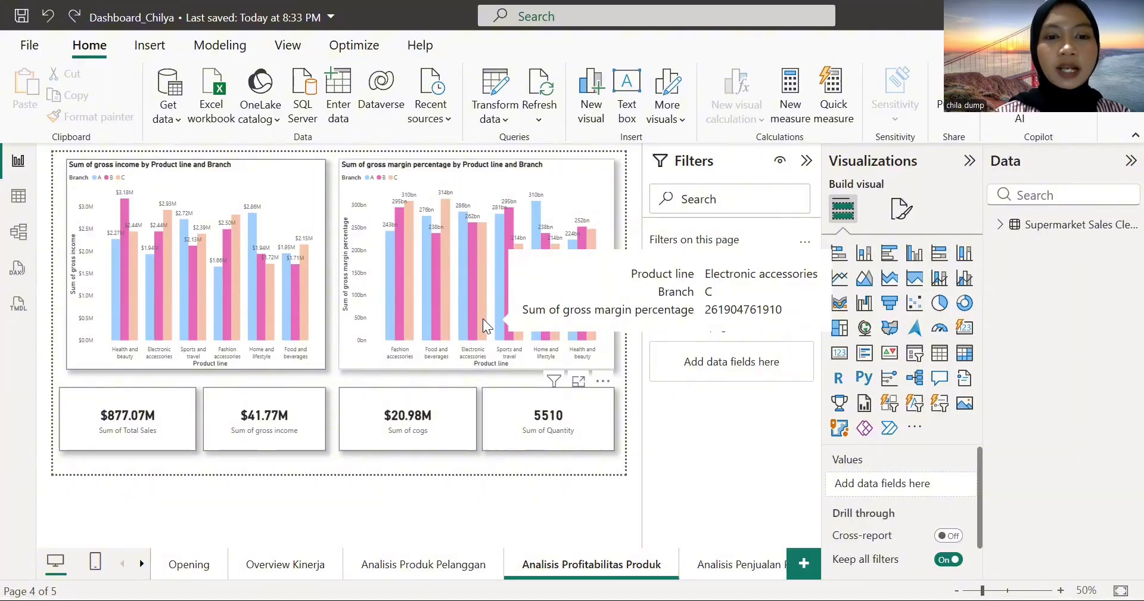
{"action": "left_click", "coordinate": [513, 216]}
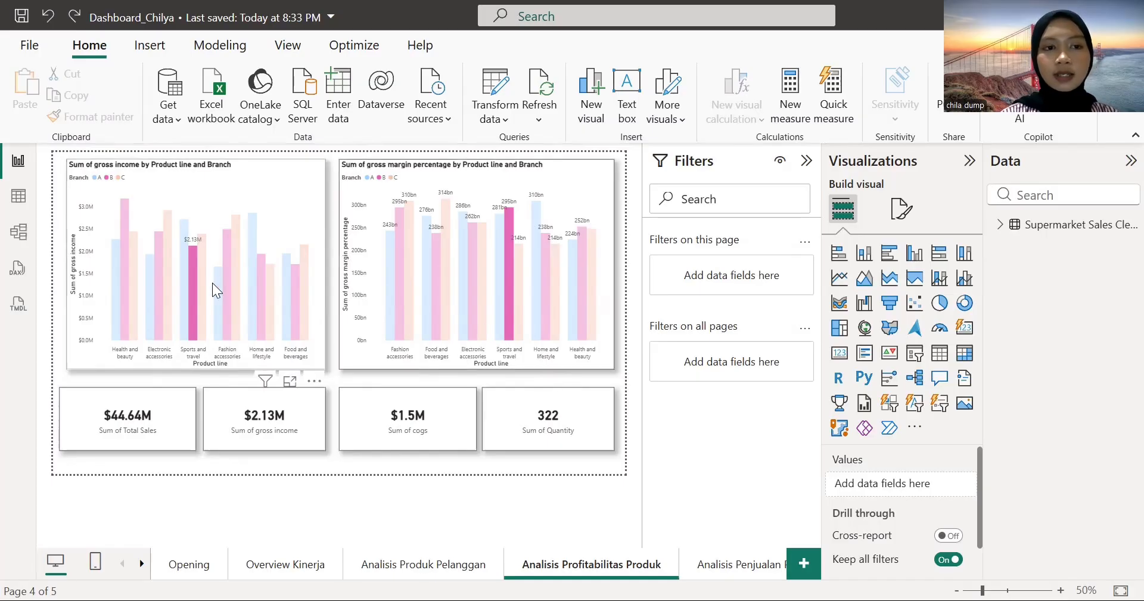
{"action": "left_click", "coordinate": [180, 276]}
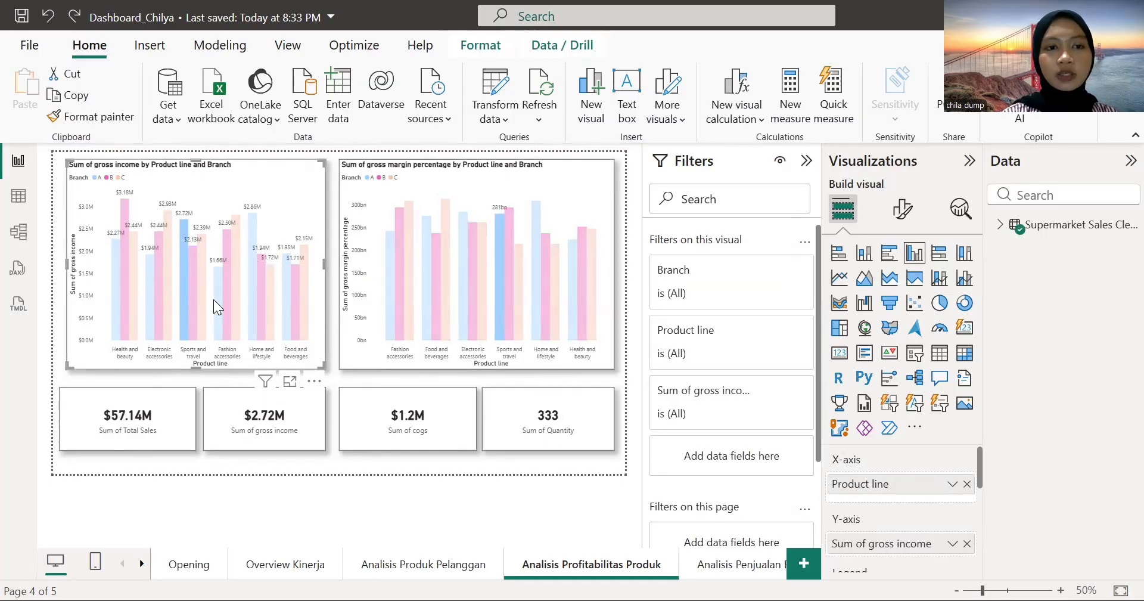
{"action": "left_click", "coordinate": [237, 310]}
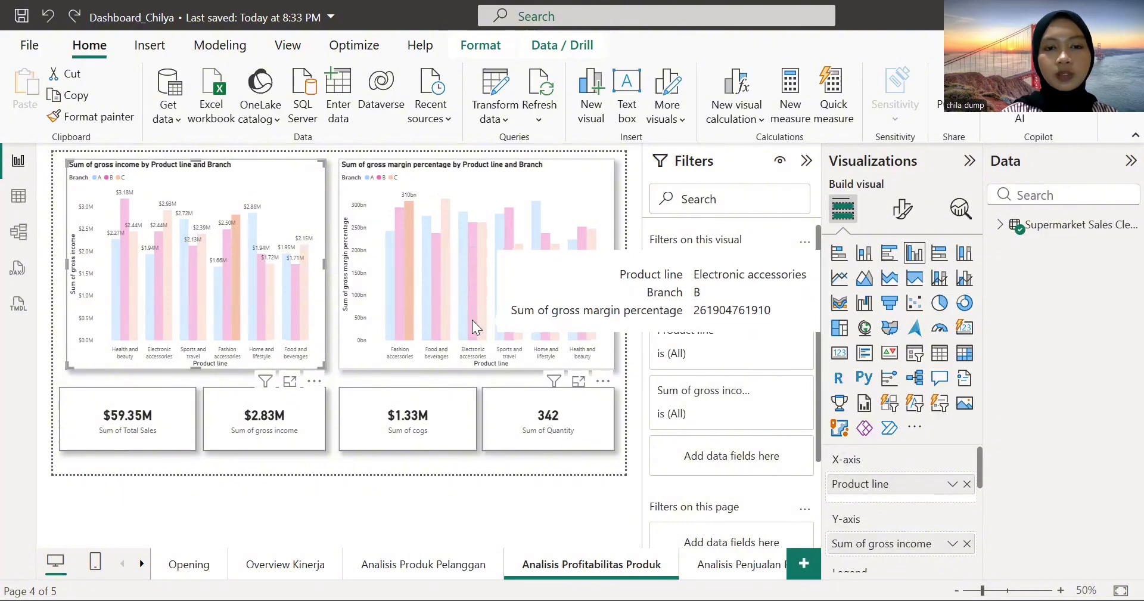
{"action": "left_click", "coordinate": [472, 320]}
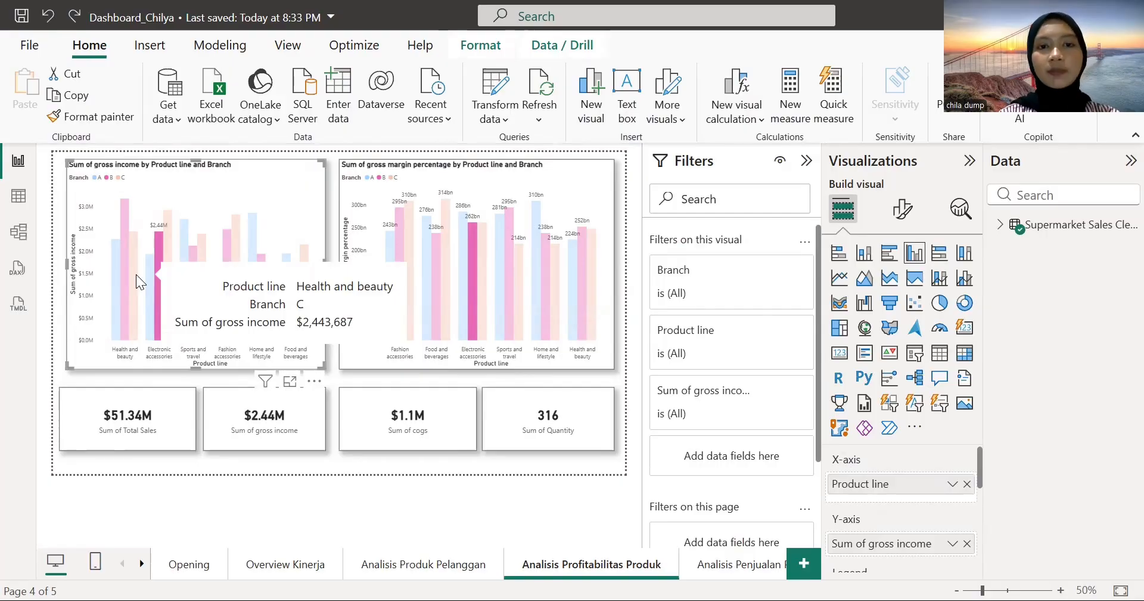
{"action": "mouse_move", "coordinate": [389, 263]}
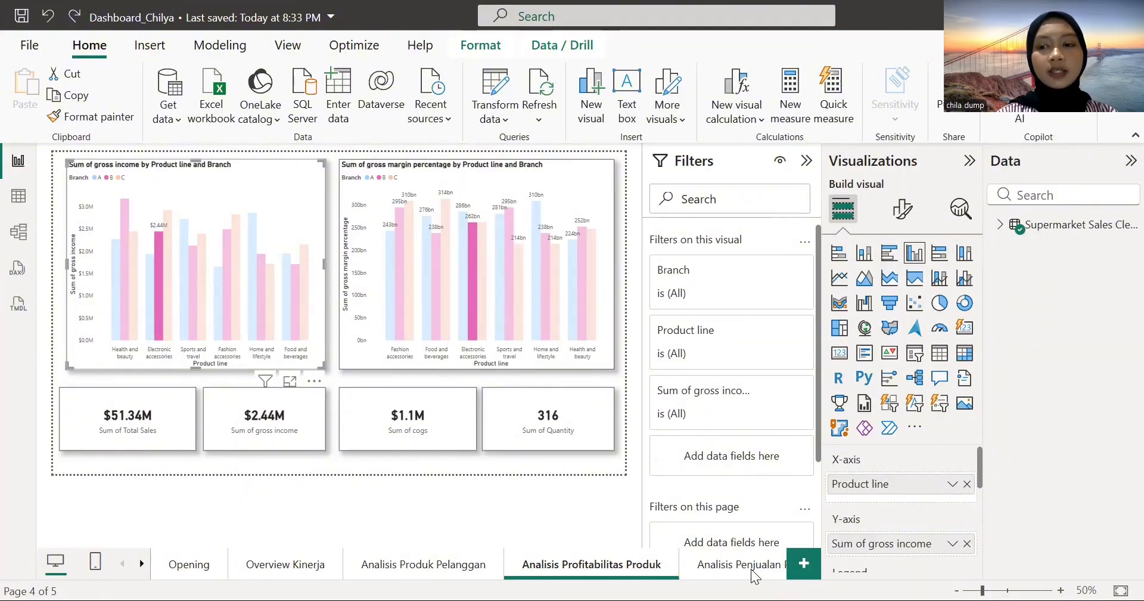
Go to the Analisis Penjualan page and examine the January and March quantities by product line in the line chart.
{"action": "left_click", "coordinate": [733, 565]}
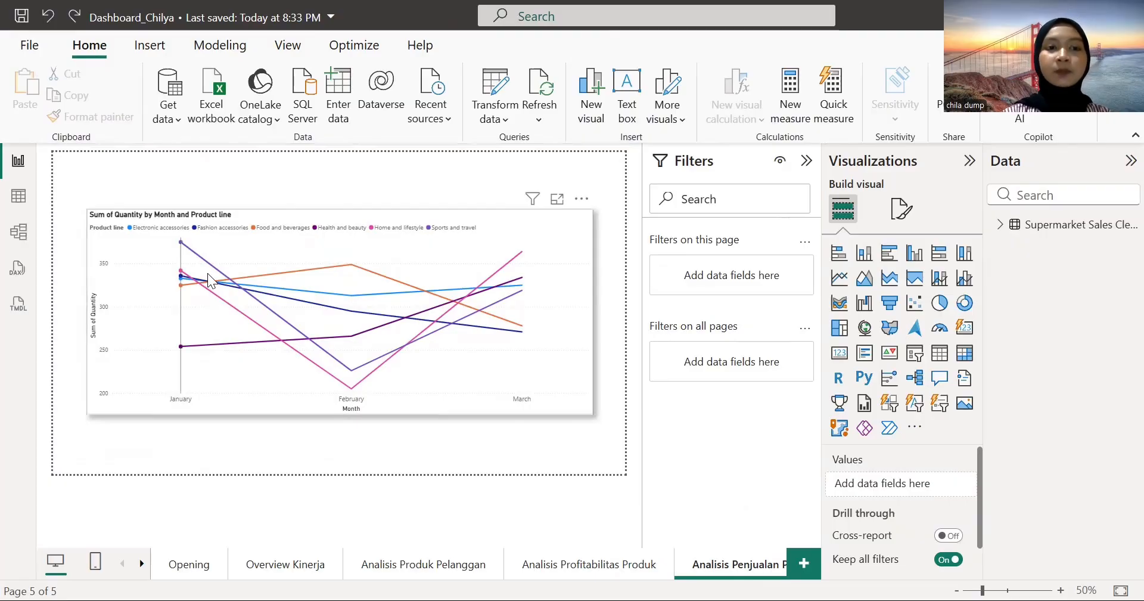
{"action": "mouse_move", "coordinate": [180, 256]}
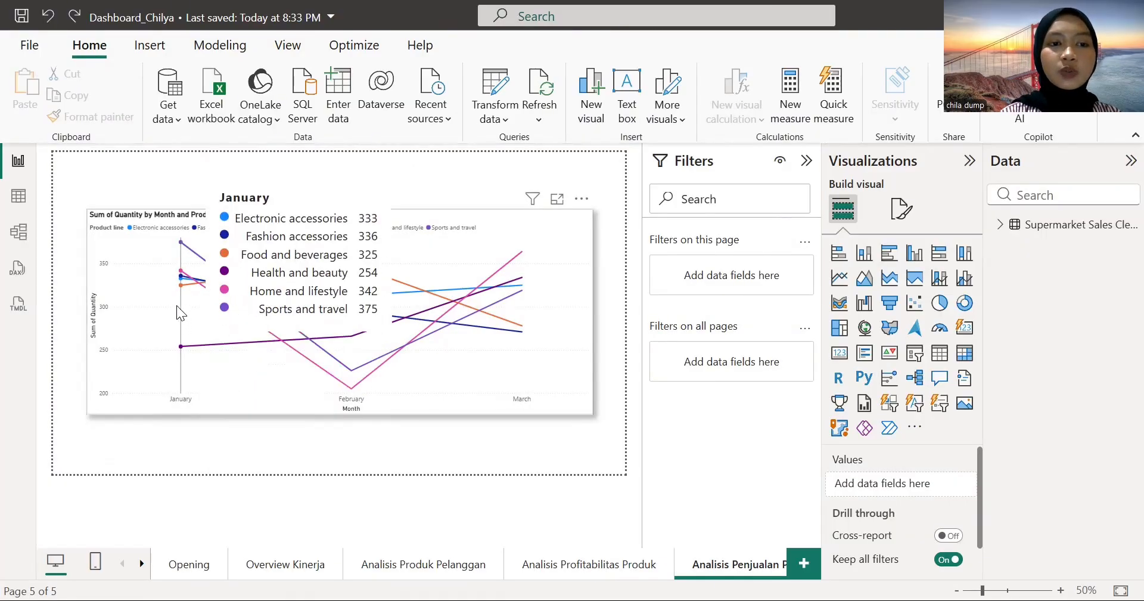
{"action": "mouse_move", "coordinate": [461, 301]}
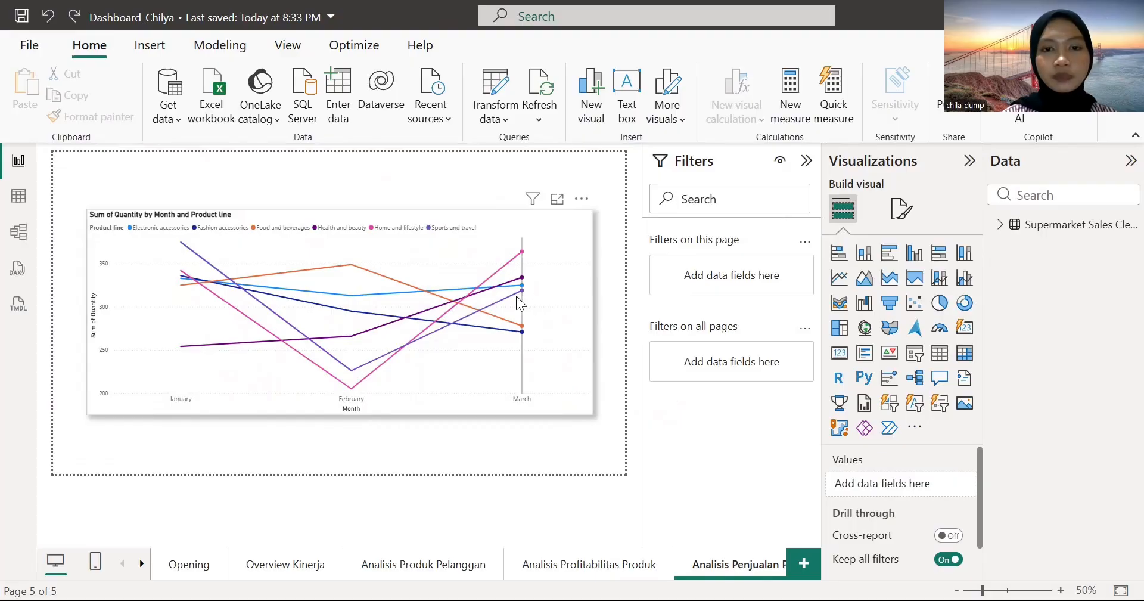
{"action": "mouse_move", "coordinate": [537, 364]}
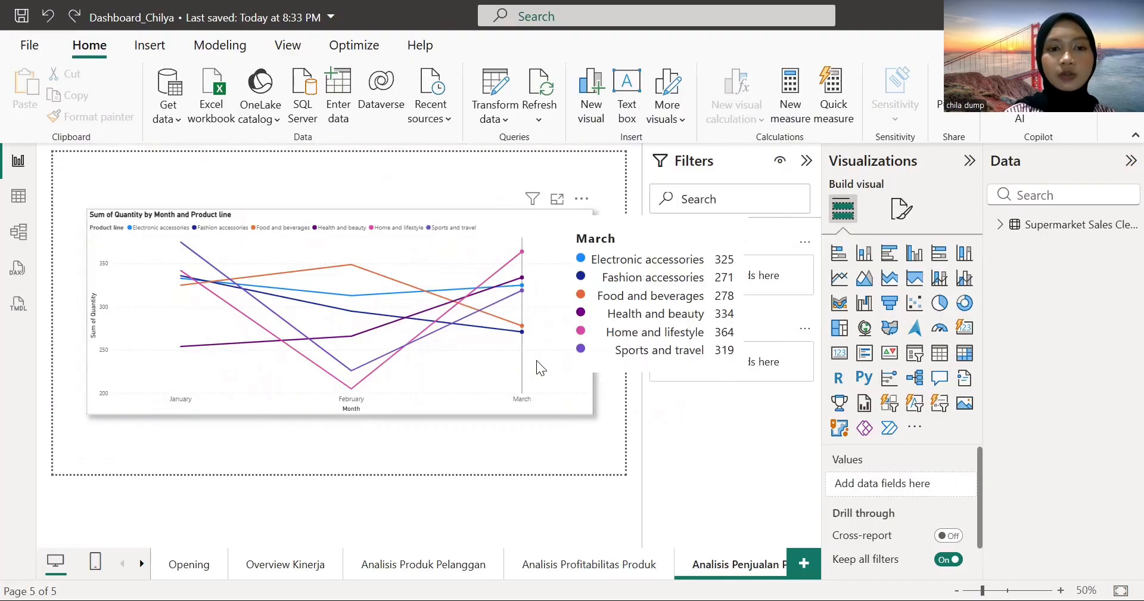